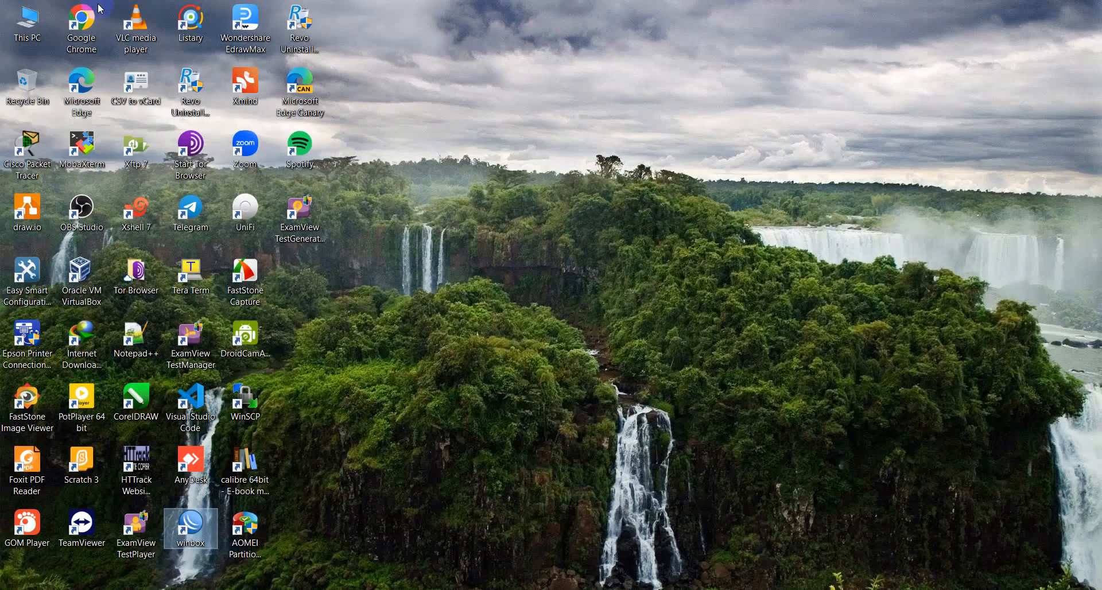
Step: Launch WinBox from the desktop
left_click(161, 524)
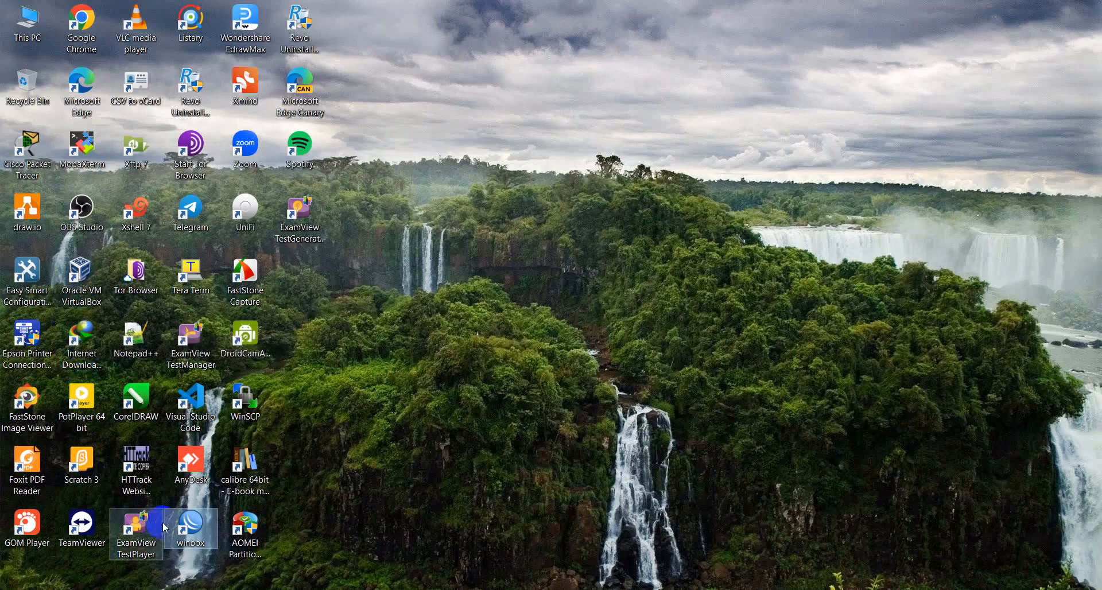
double_click(187, 531)
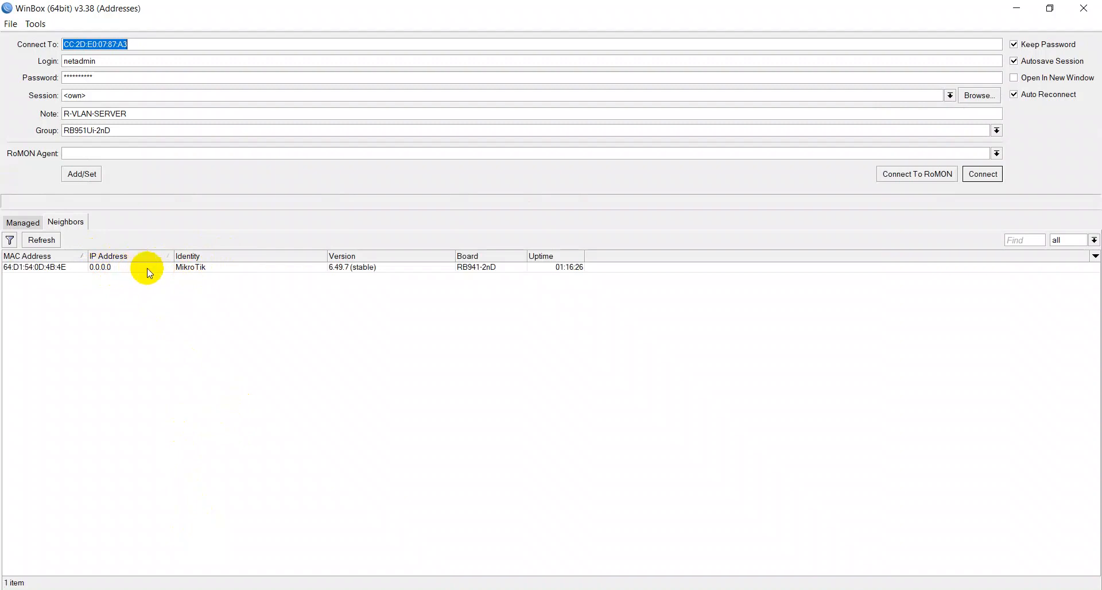
Step: Check the network adapters in Network Connections, selecting Ethernet 10 and Ethernet 3, and return to WinBox
left_click(459, 589)
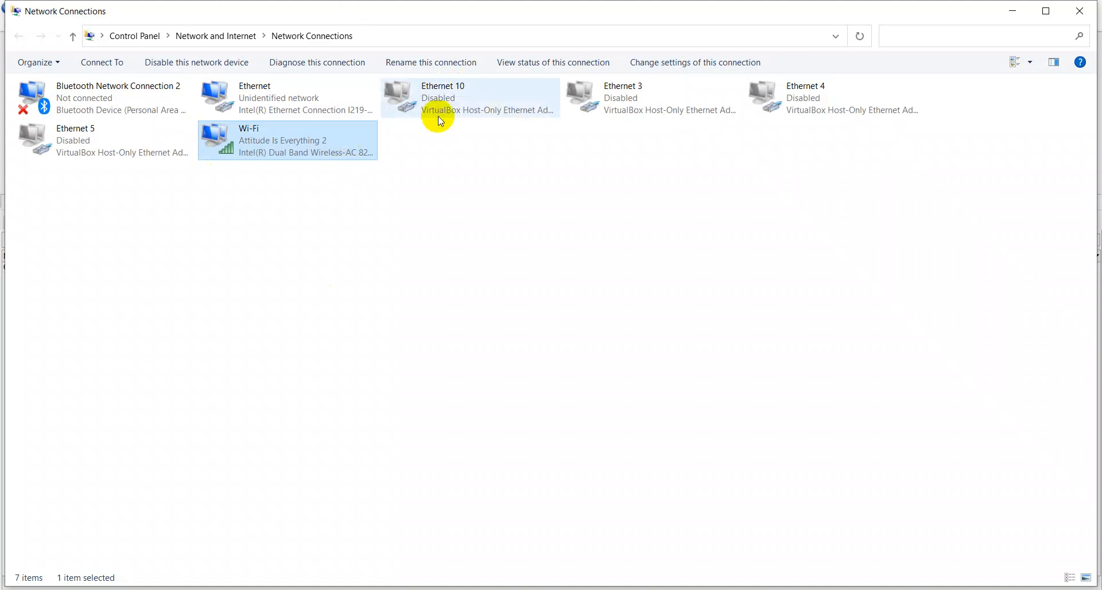
left_click(476, 107)
left_click(619, 115)
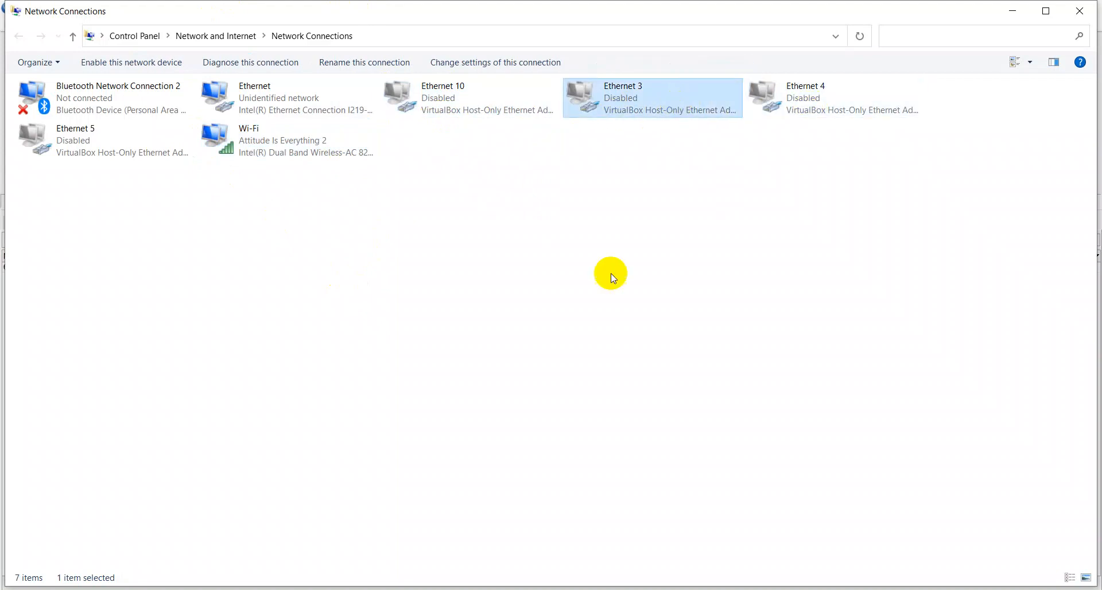
key("alt+Tab")
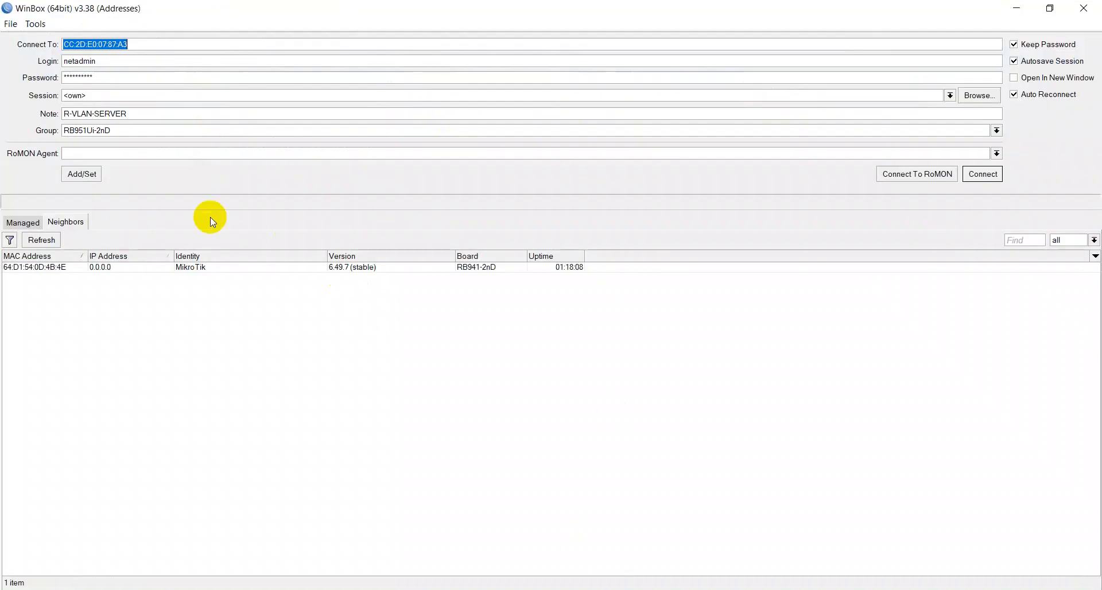
Step: Connect to the MikroTik neighbor by its MAC address with login admin and an empty password
left_click(61, 275)
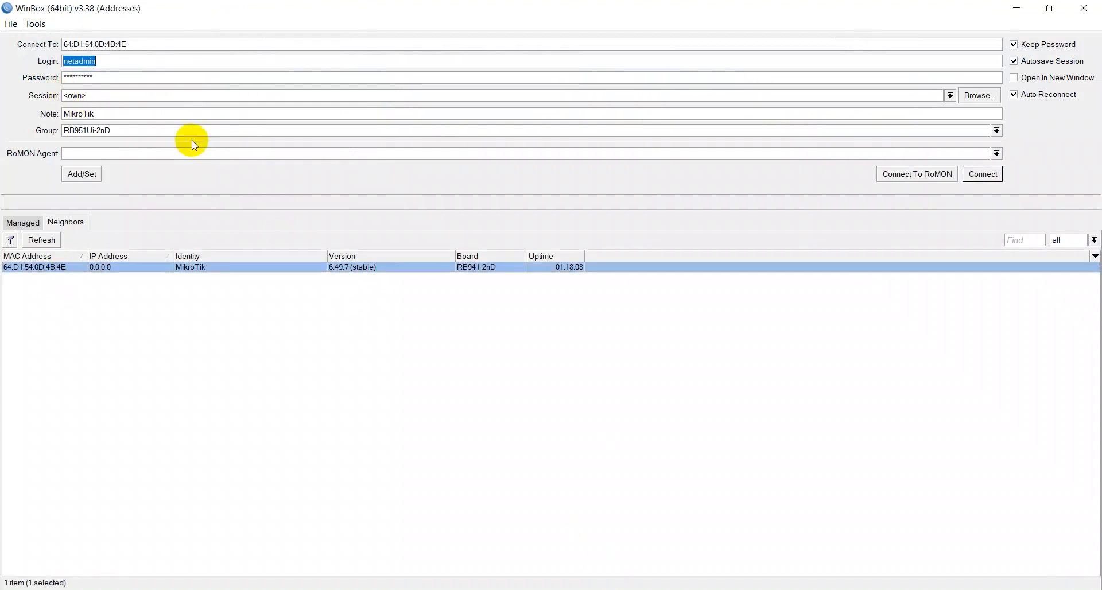
type("admin")
key("Tab")
key("BackSpace")
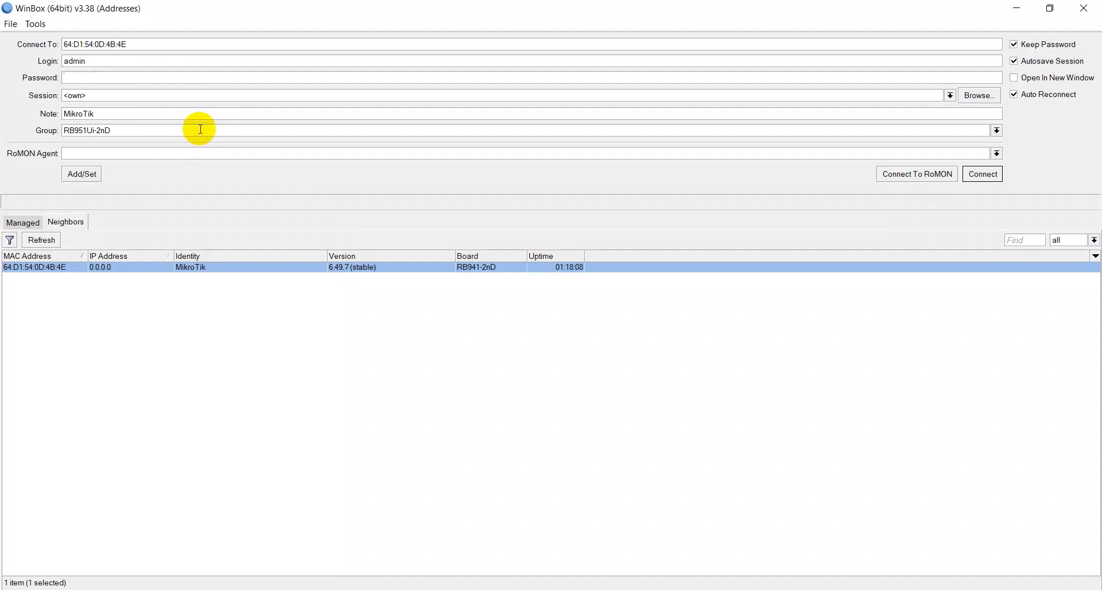
left_click(979, 174)
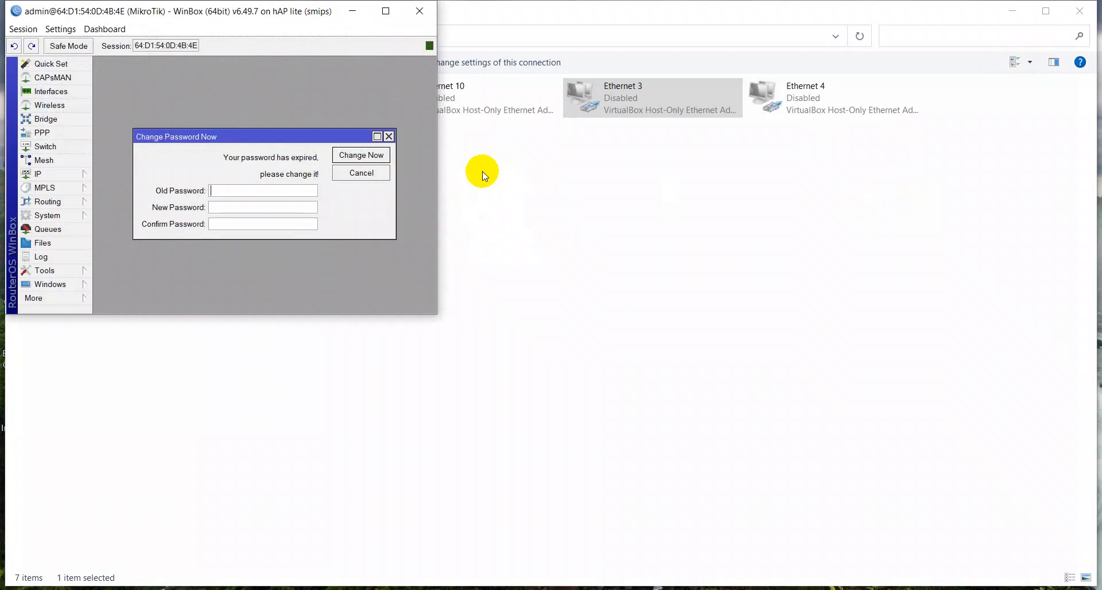
Step: Maximize the router session window and disconnect the session
left_click(381, 17)
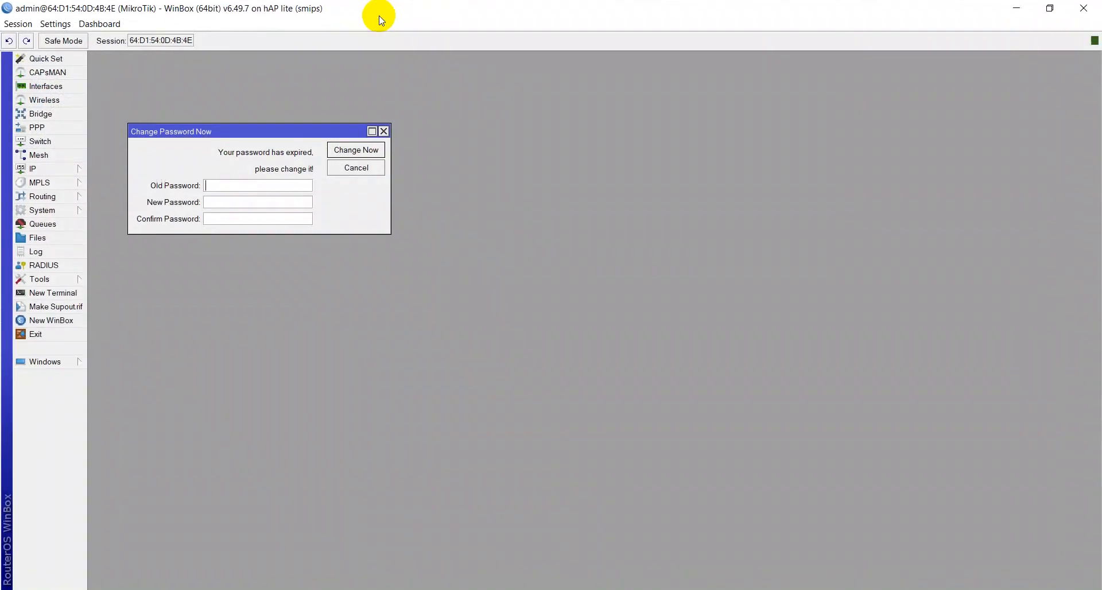
left_click(17, 23)
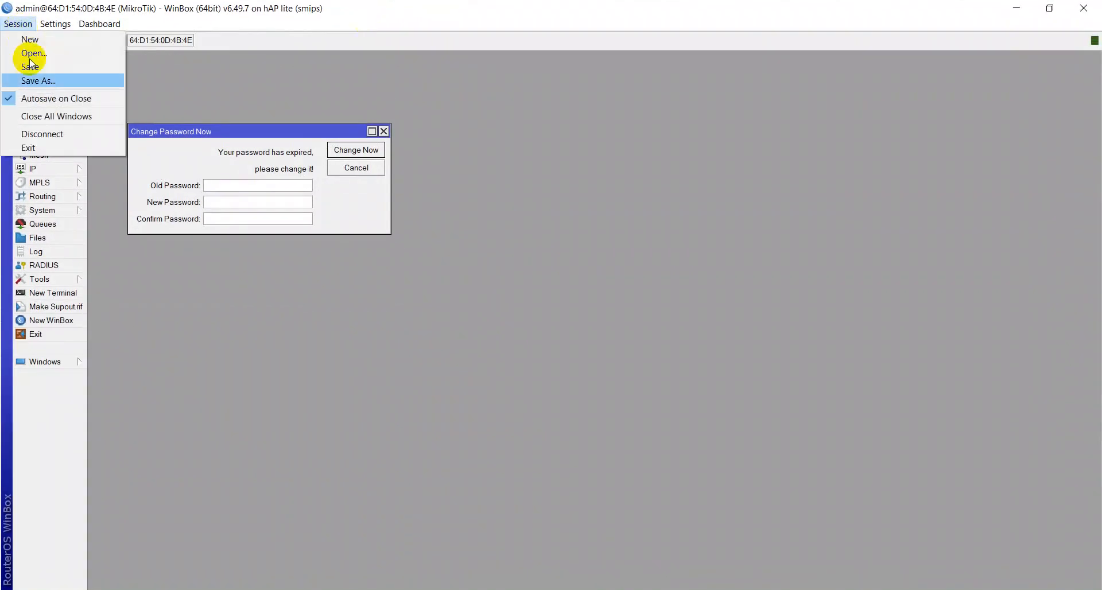
left_click(44, 134)
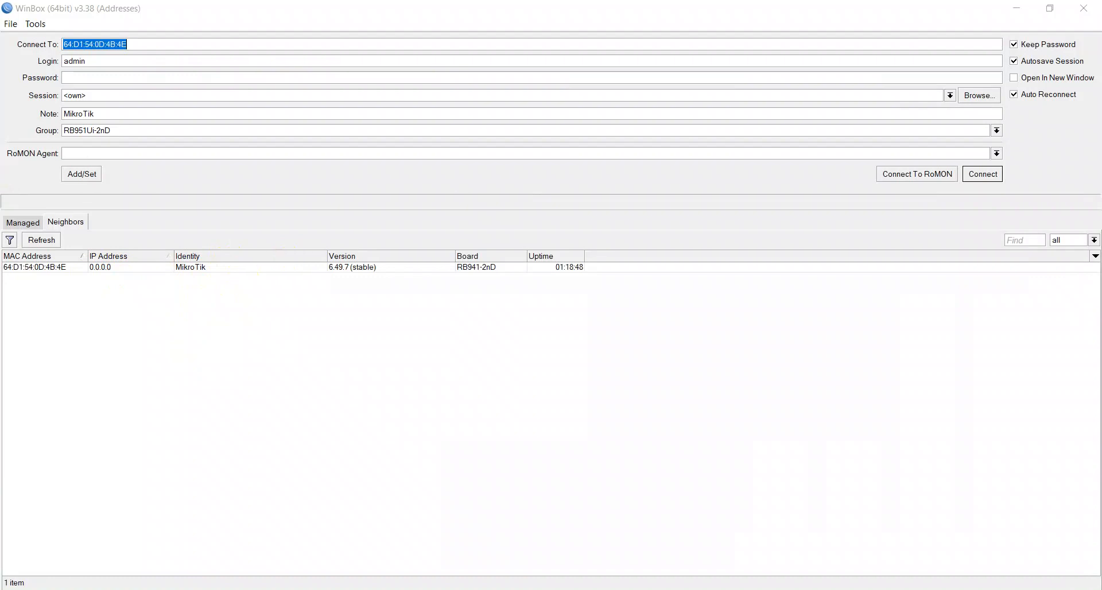
Step: Reconnect to the MikroTik neighbor as admin and cancel the expired-password prompt
mouse_move(371, 588)
mouse_move(403, 526)
left_click(56, 270)
double_click(56, 269)
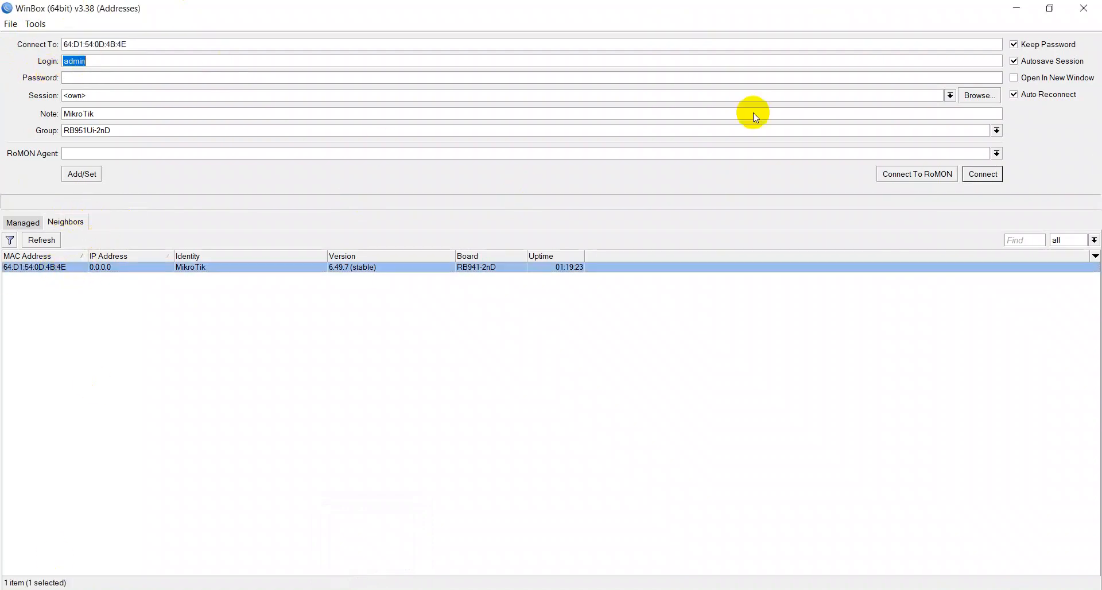
left_click(993, 174)
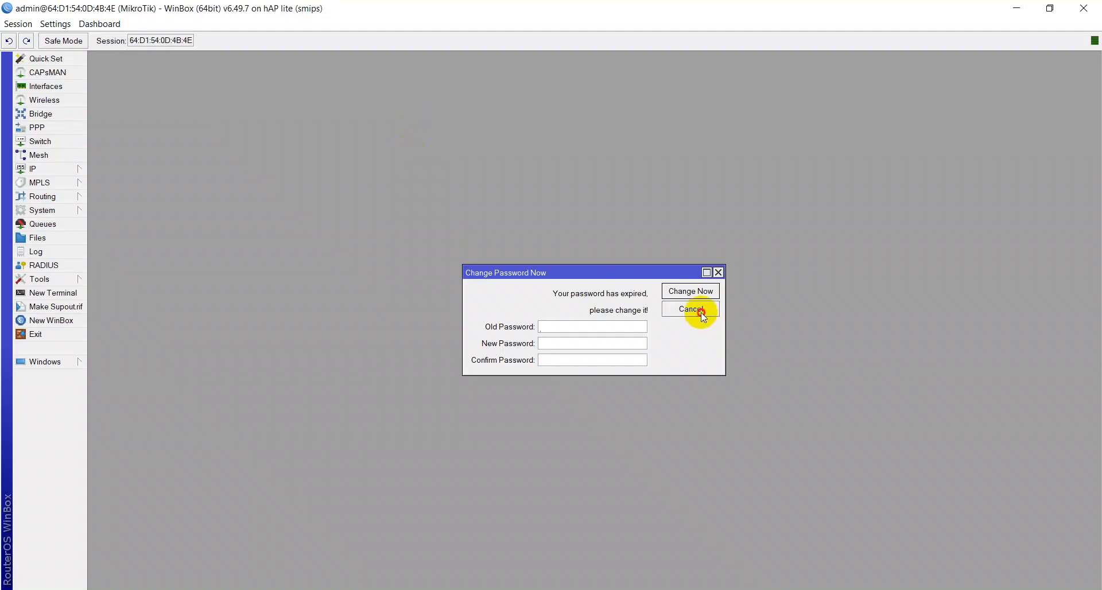
left_click(701, 311)
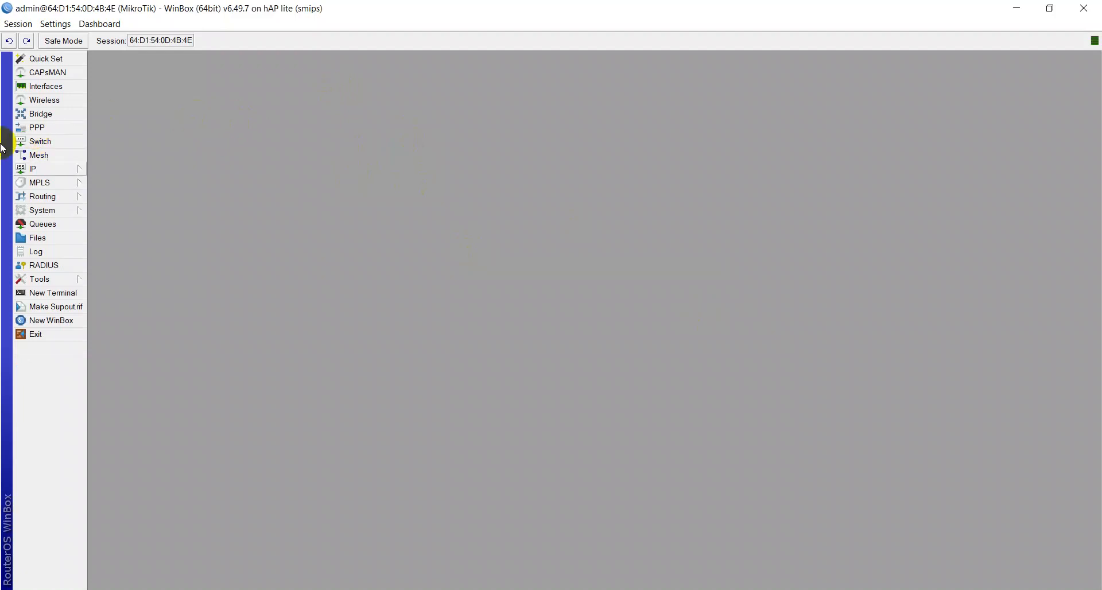
Step: Open a new terminal, enter and repeat a new admin password at the prompt, and close the terminal
left_click(69, 297)
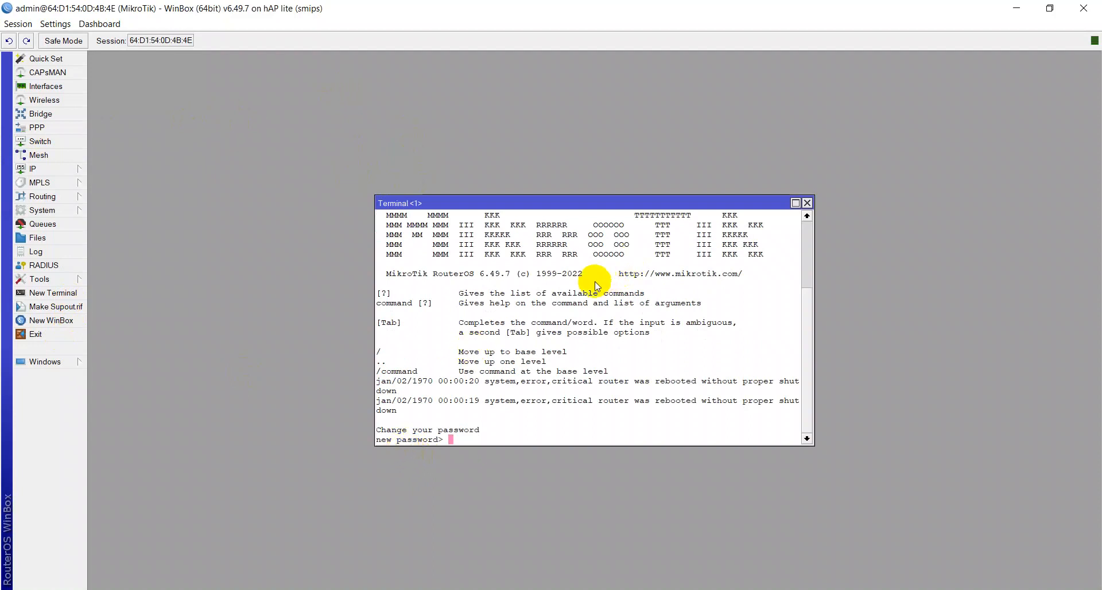
type("*")
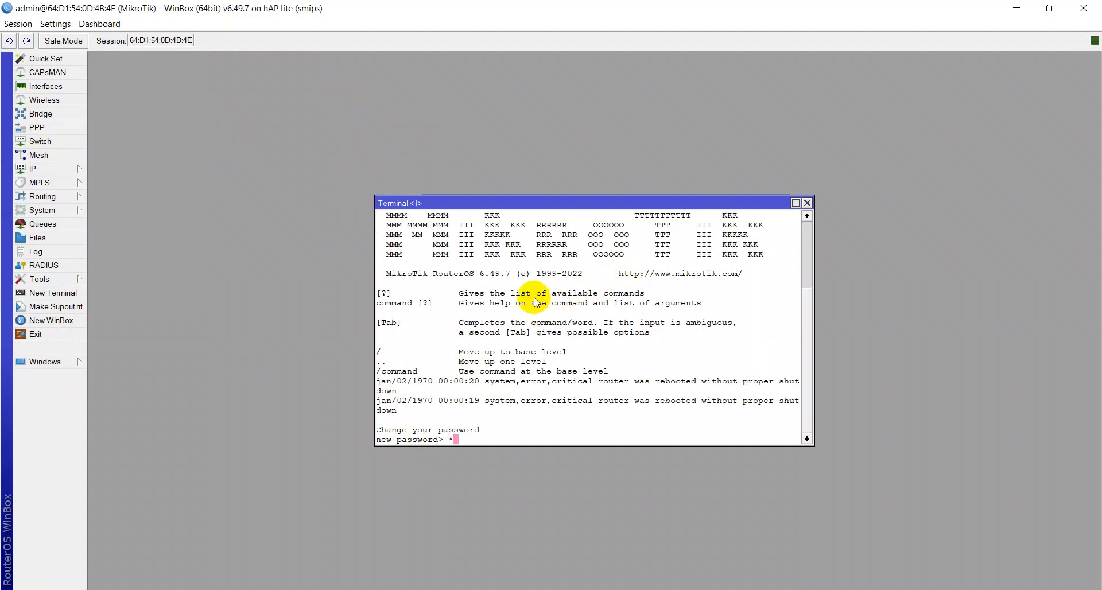
key("Return")
type("*")
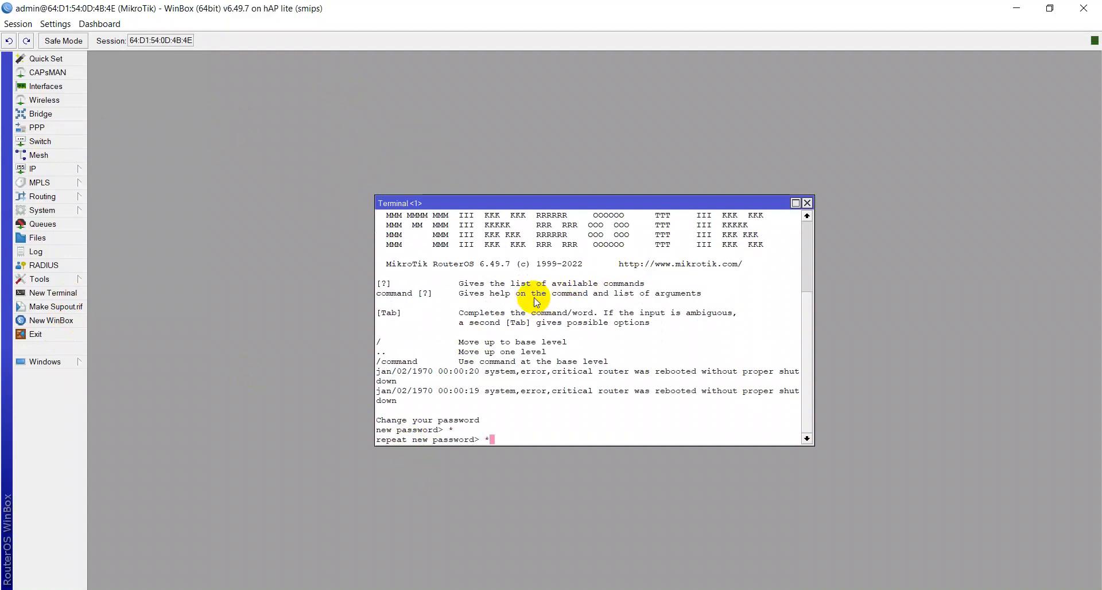
key("Return")
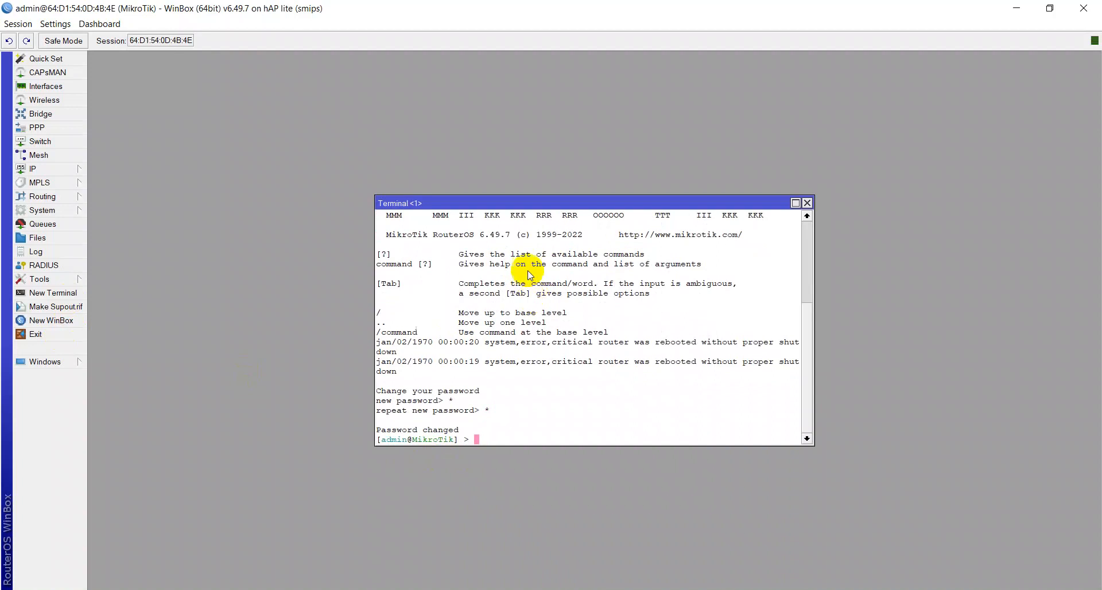
left_click(806, 203)
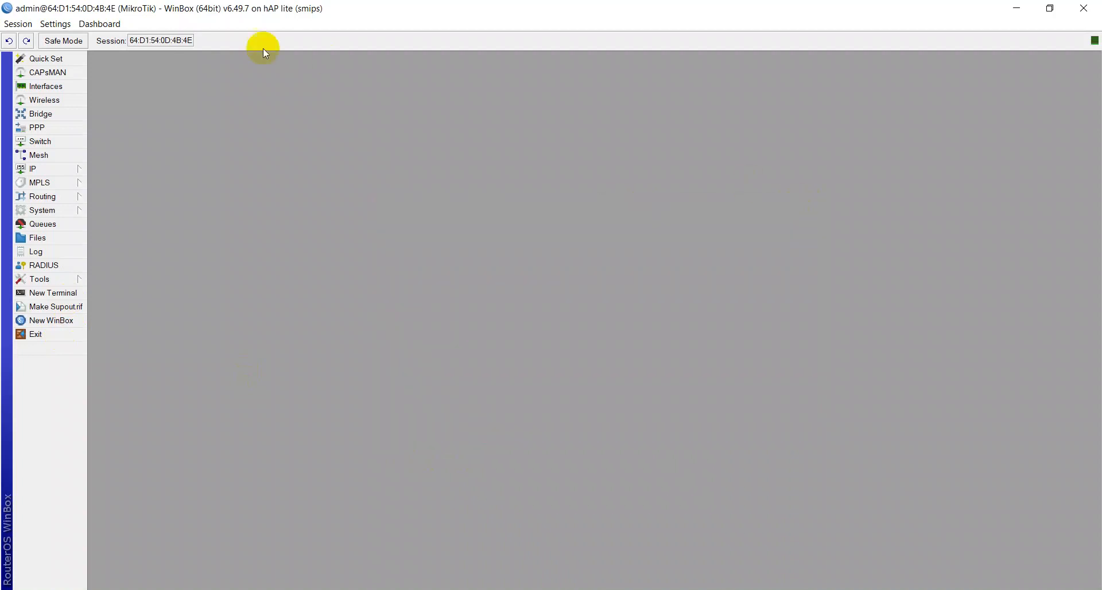
Step: Disconnect the session and log back in to the router as admin with the new password
left_click(17, 23)
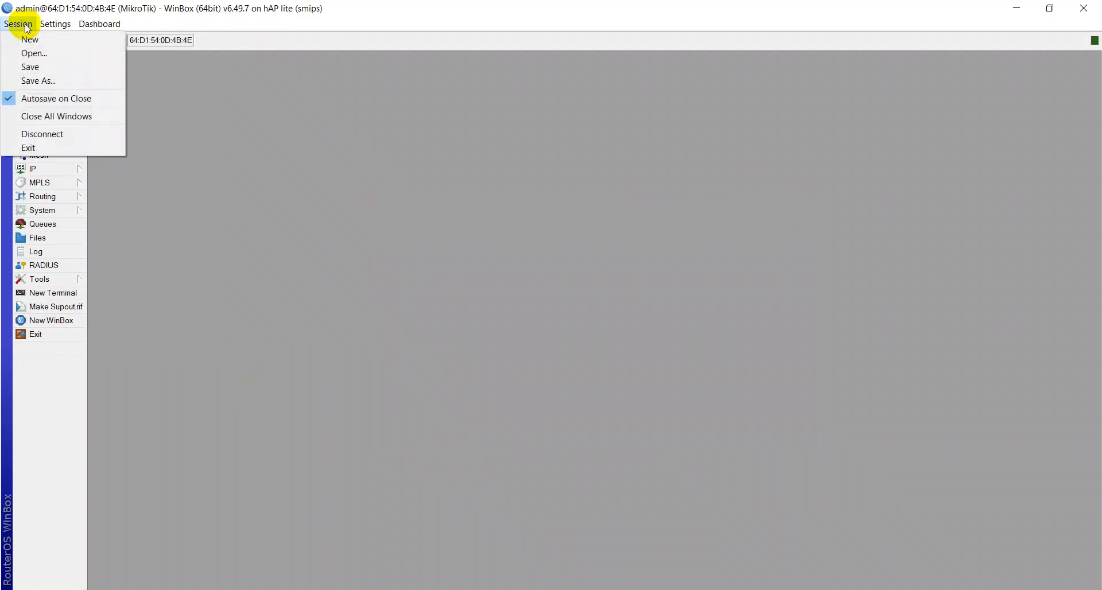
left_click(57, 135)
left_click(74, 83)
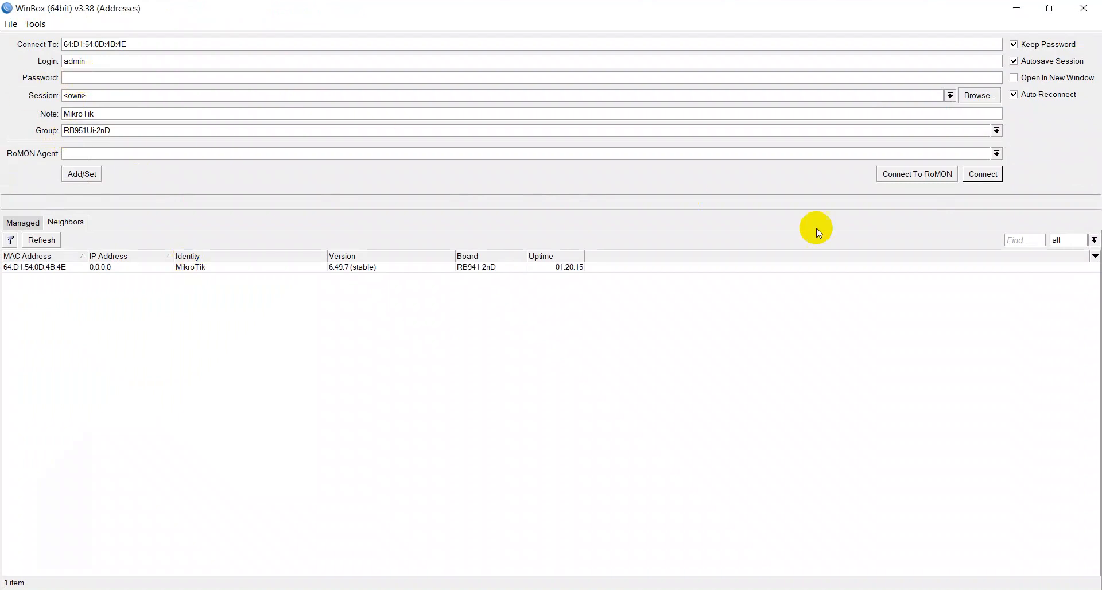
left_click(975, 175)
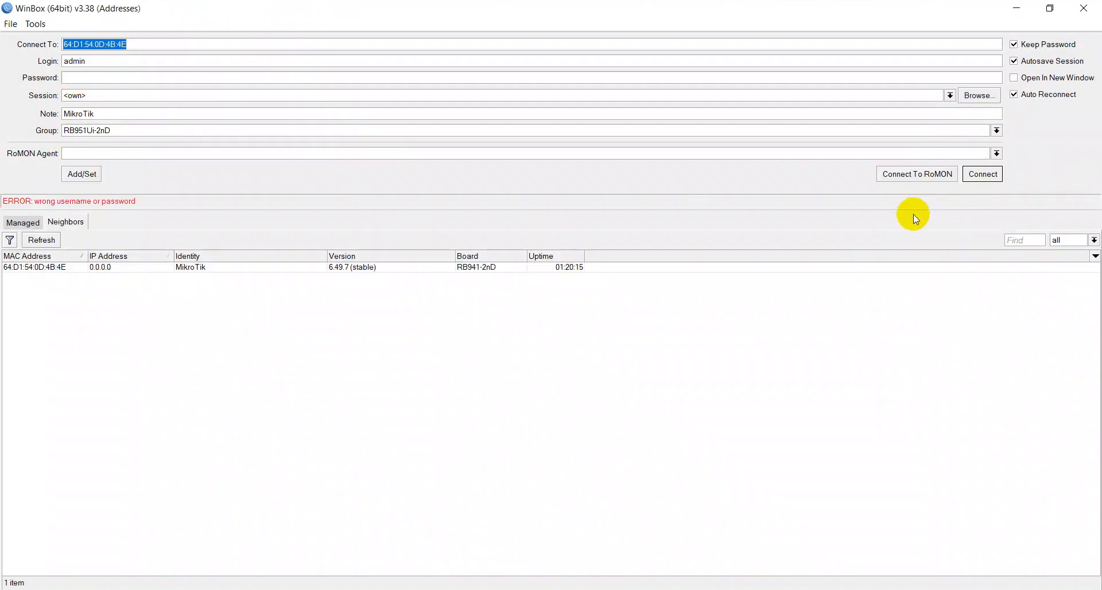
left_click(80, 76)
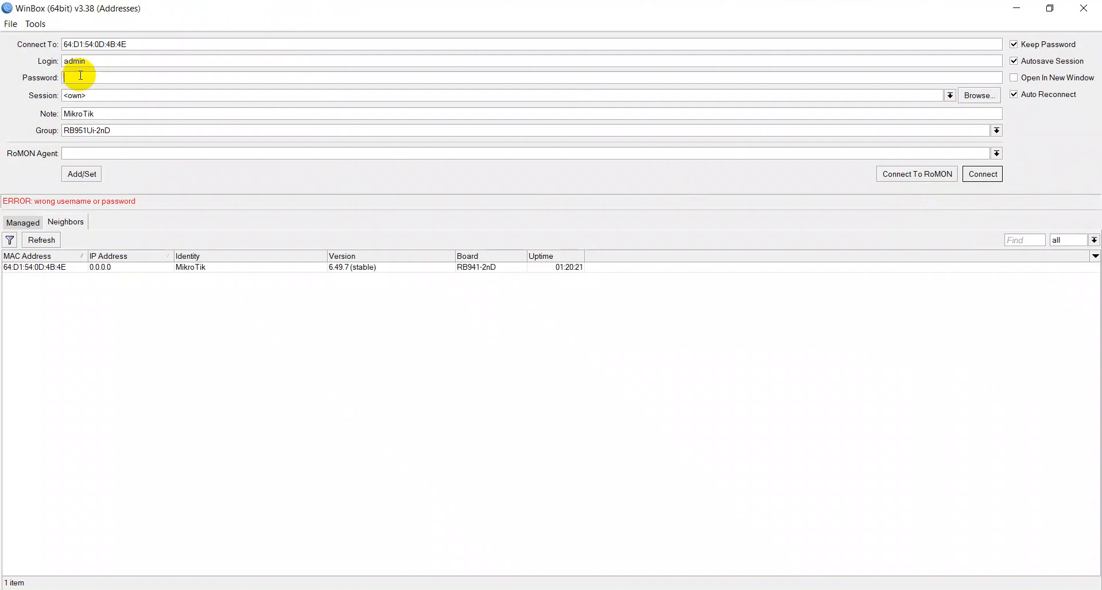
type("*")
left_click(984, 174)
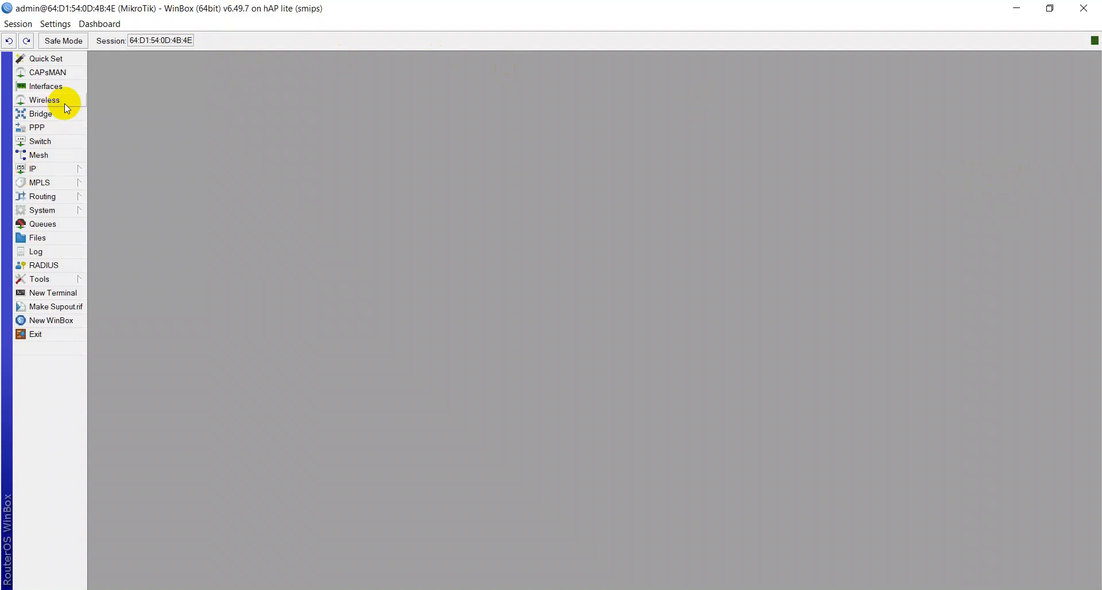
Step: Open Reset Configuration, tick No Default Configuration and Do Not Backup, then decline the reset and reboot
left_click(52, 168)
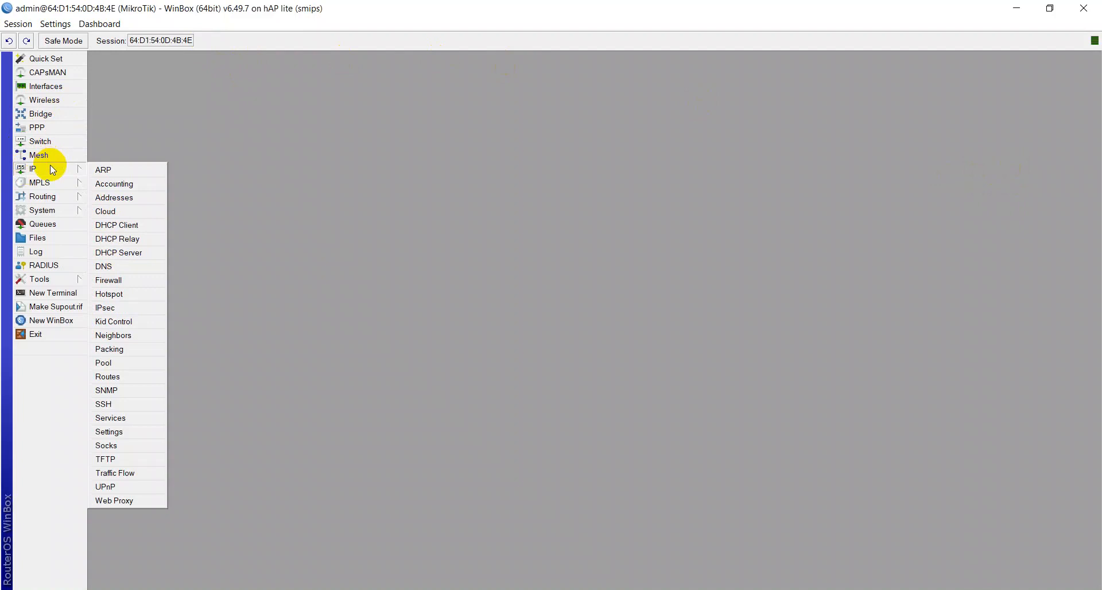
mouse_move(44, 213)
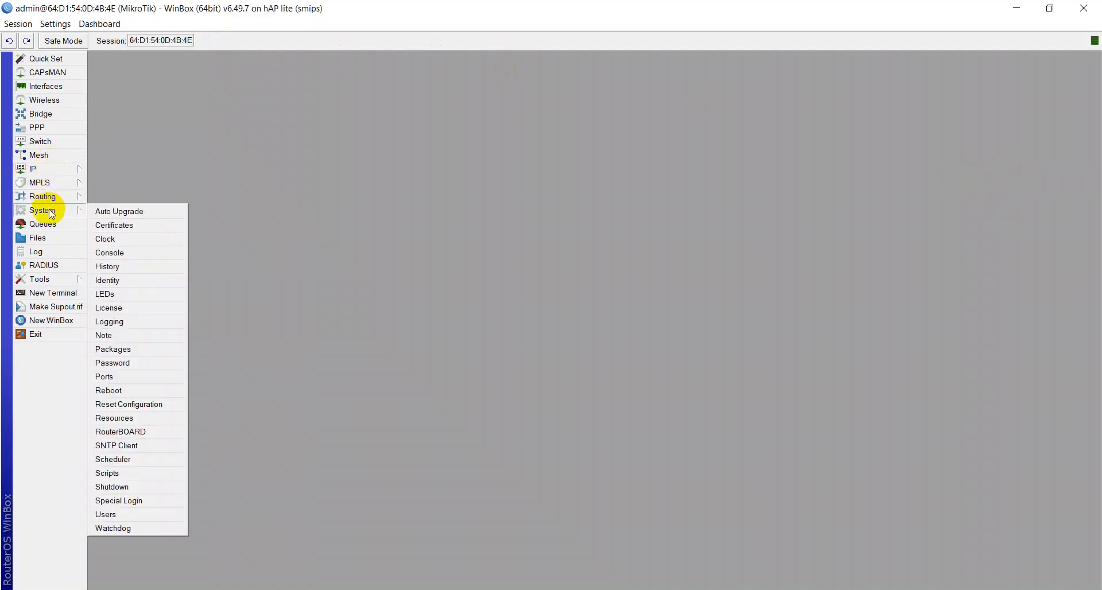
left_click(133, 406)
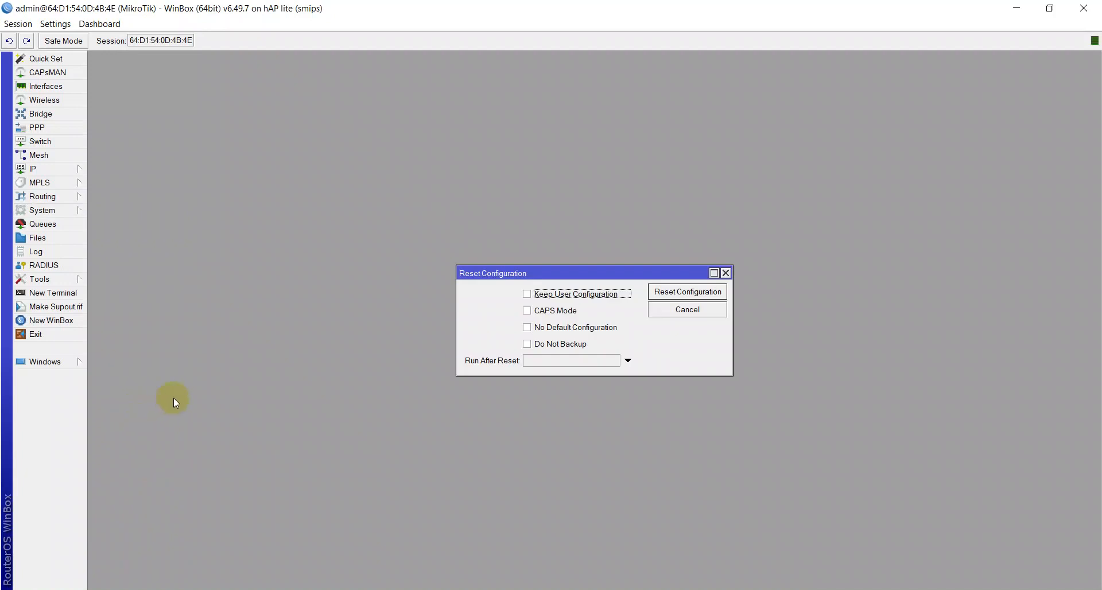
left_click(532, 333)
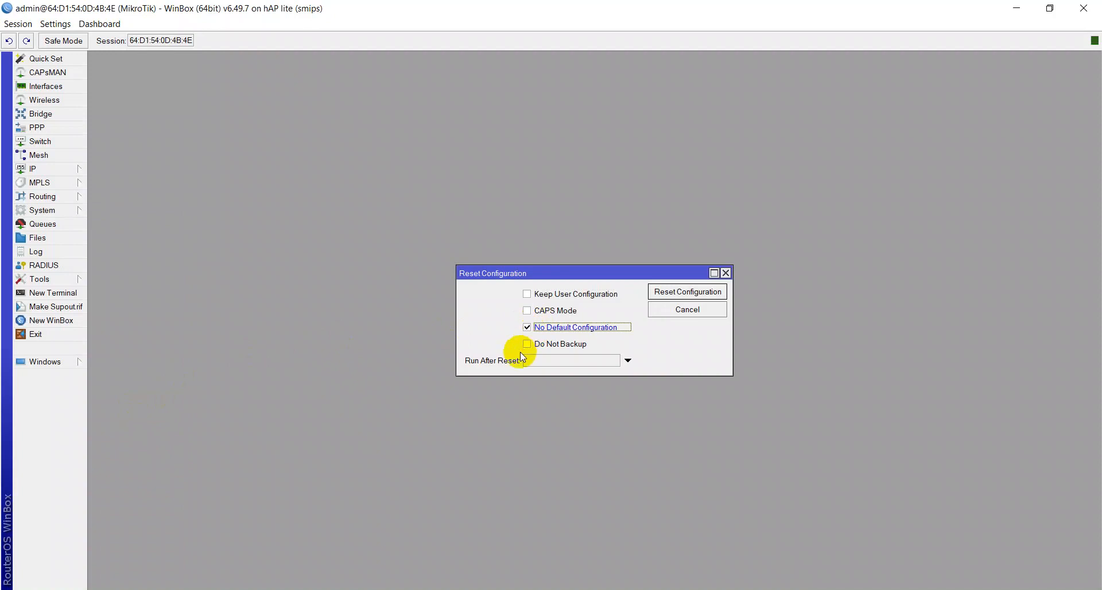
left_click(524, 347)
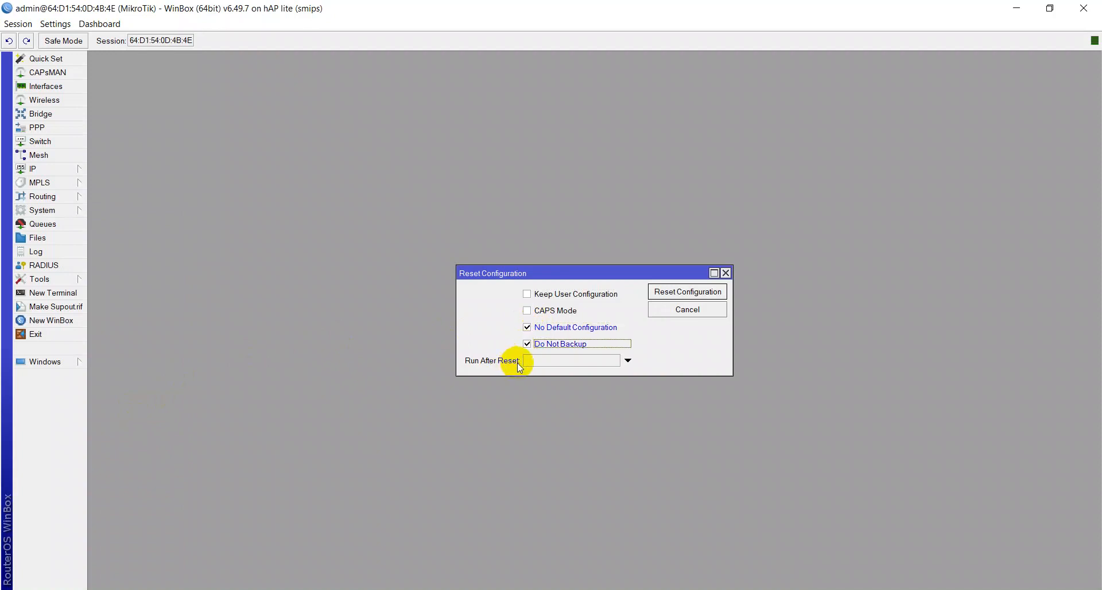
left_click(720, 293)
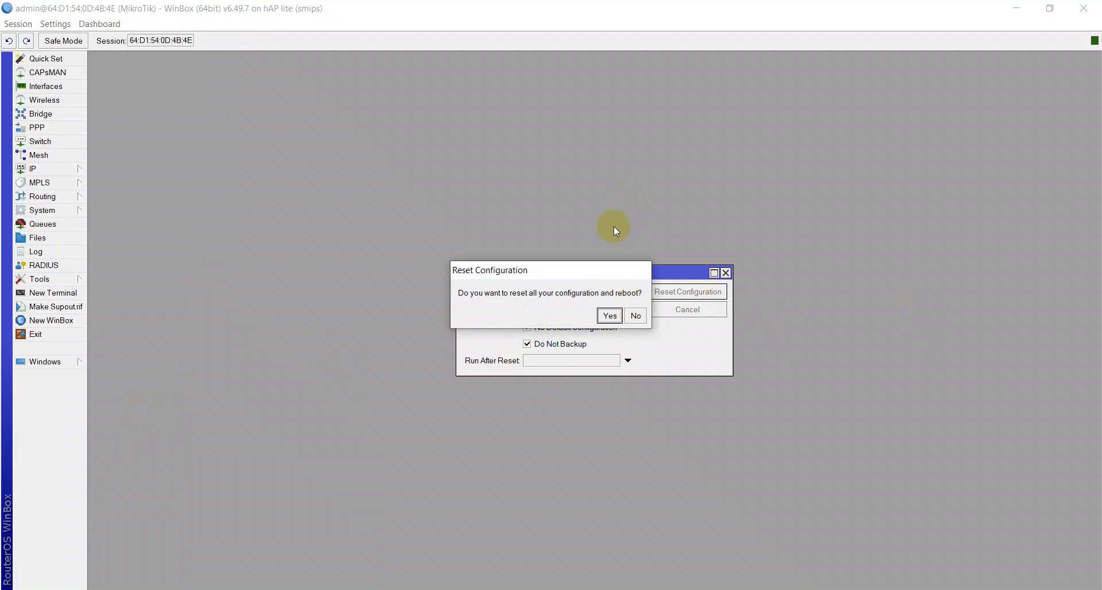
left_click(635, 316)
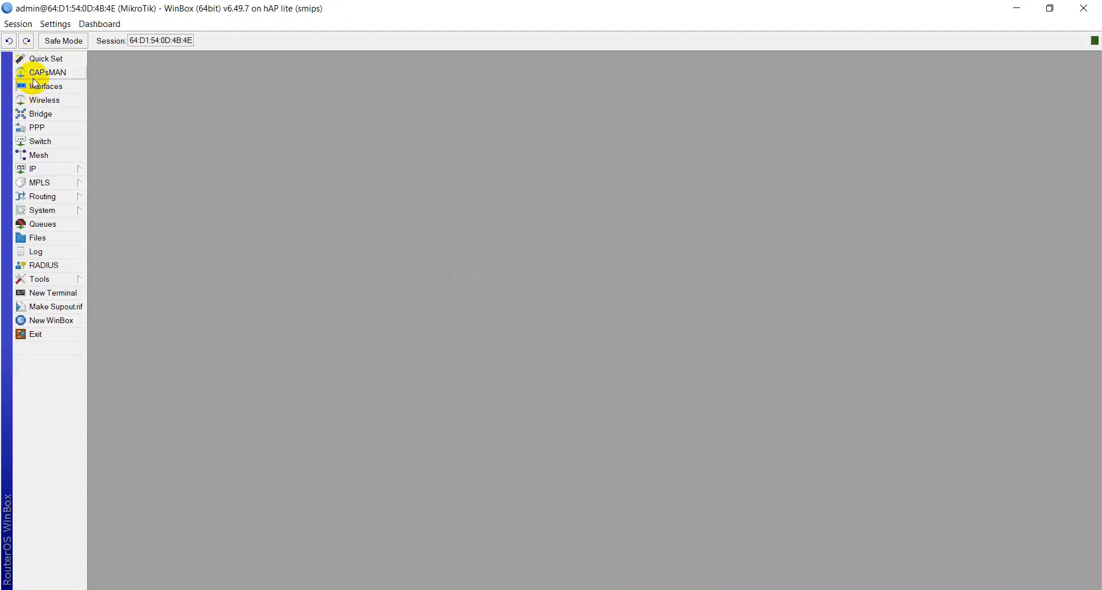
Step: Set the router's system identity to R-IHYAK and apply it
left_click(67, 207)
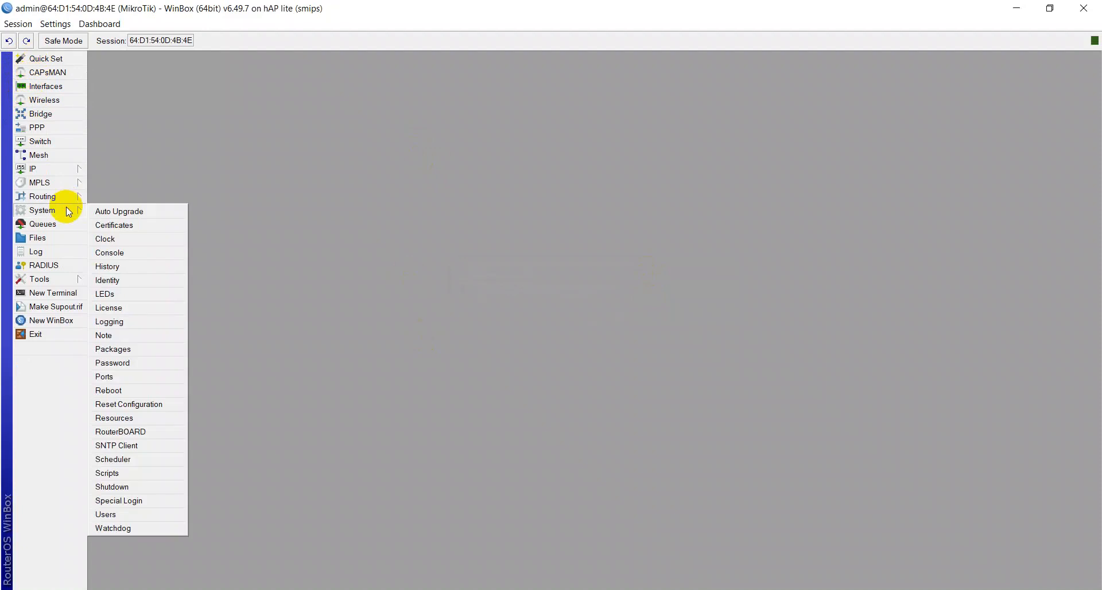
left_click(107, 282)
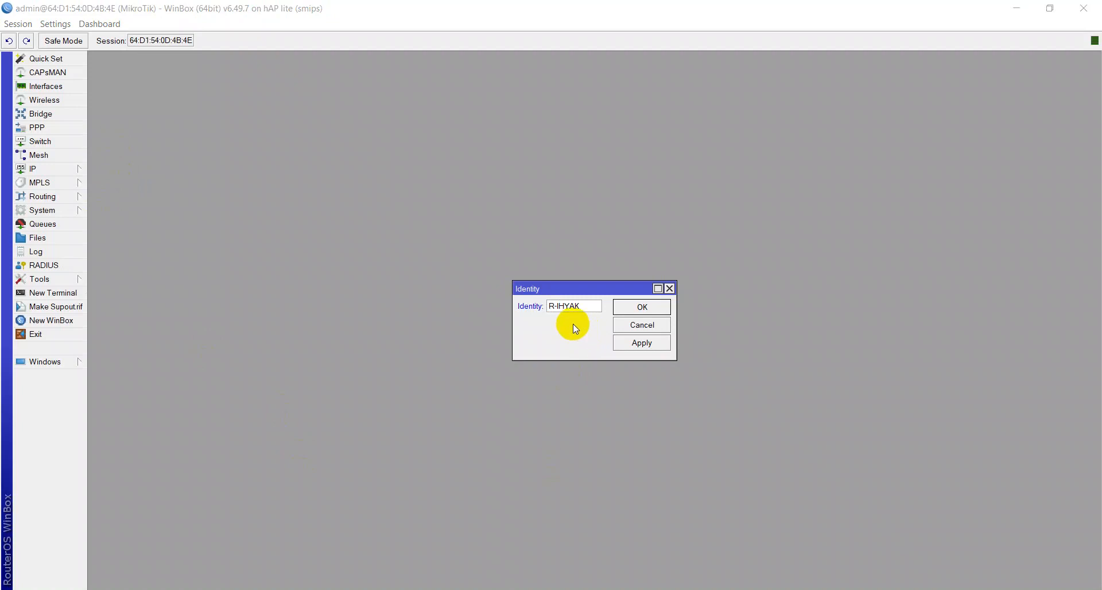
left_click(618, 344)
left_click(629, 309)
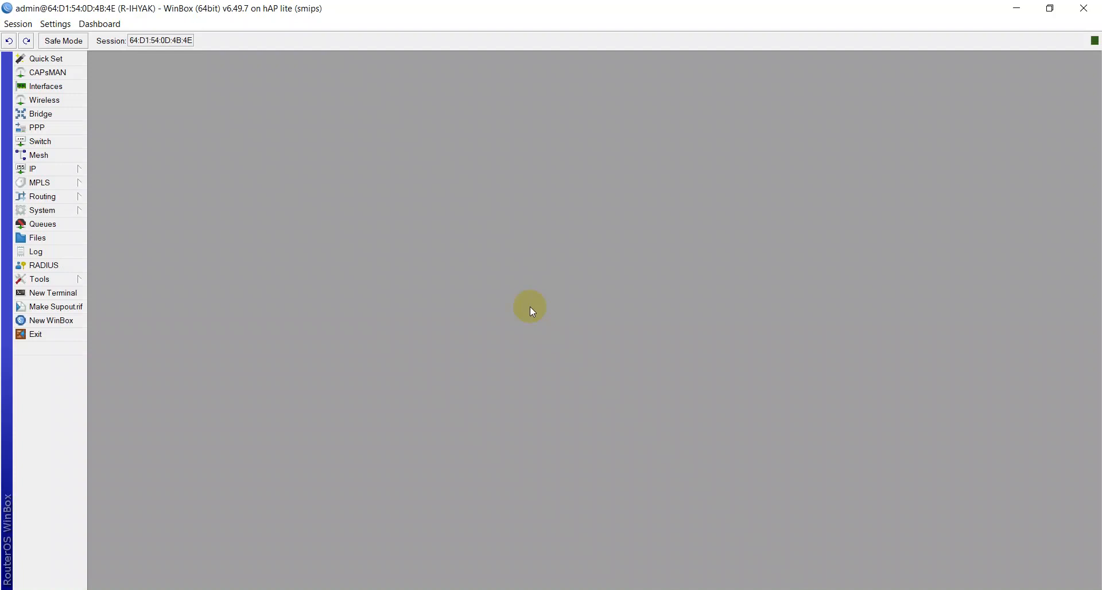
Step: Open the interface list
left_click(39, 87)
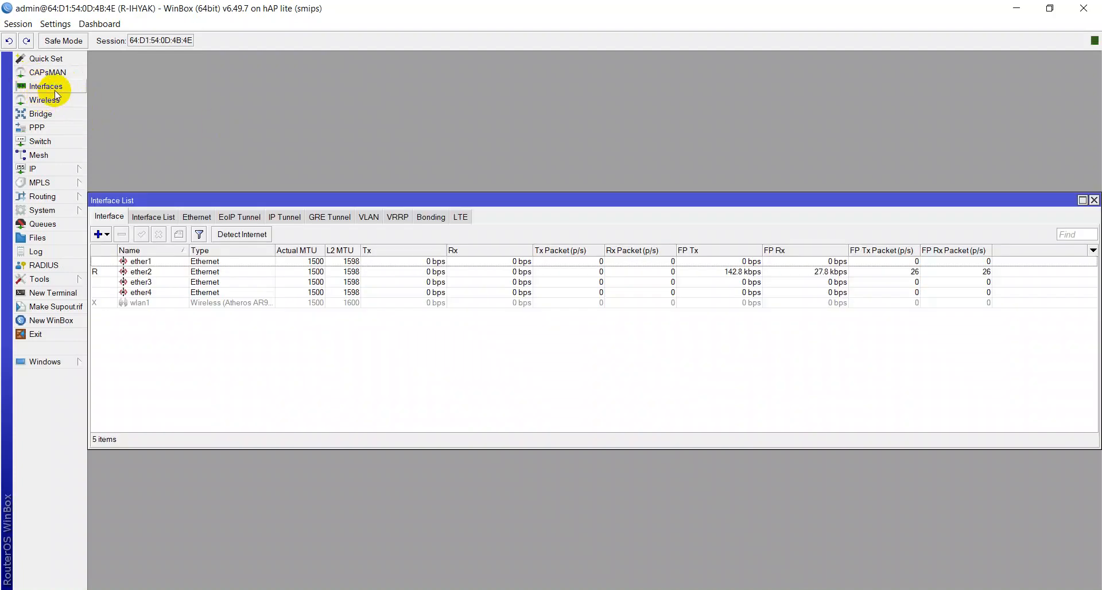
Step: Add the comment INTERNET to the ether1 interface
left_click(138, 261)
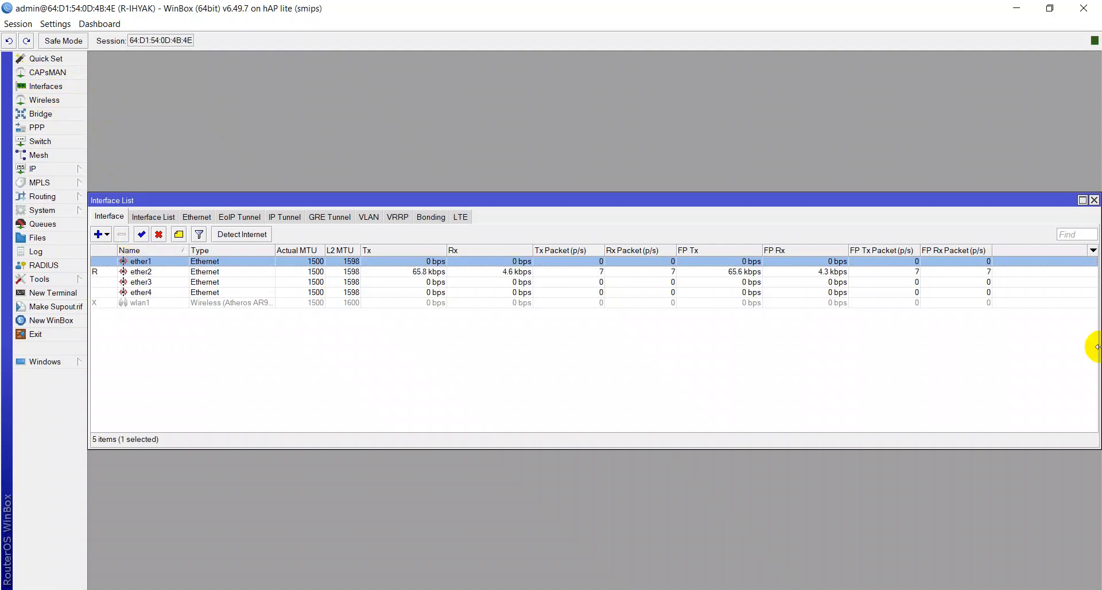
key("ctrl+m")
key("Escape")
right_click(141, 263)
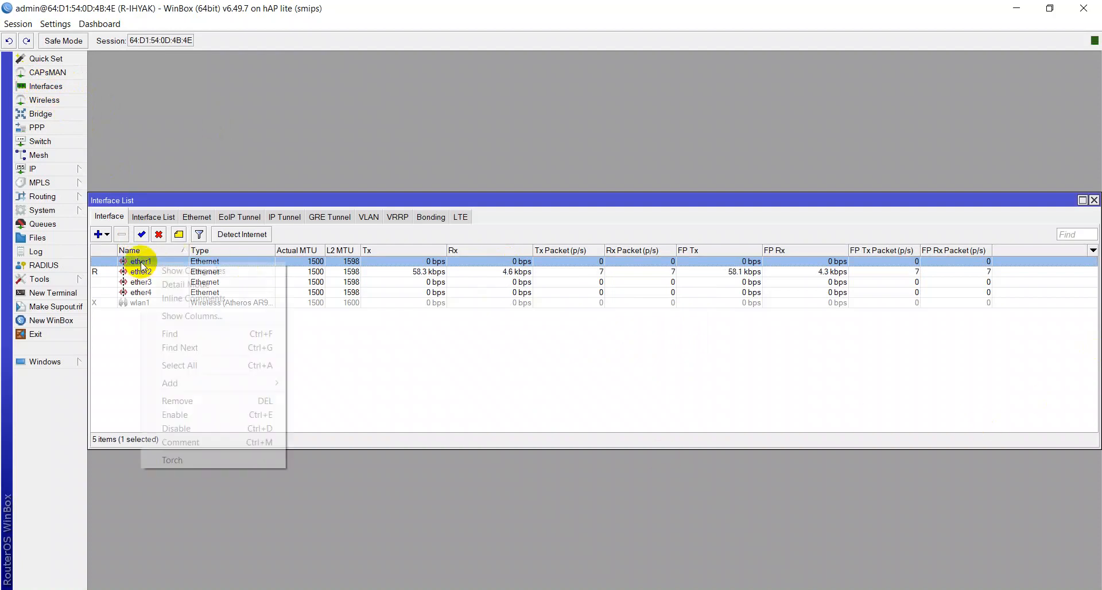
left_click(235, 442)
type("INTERNET")
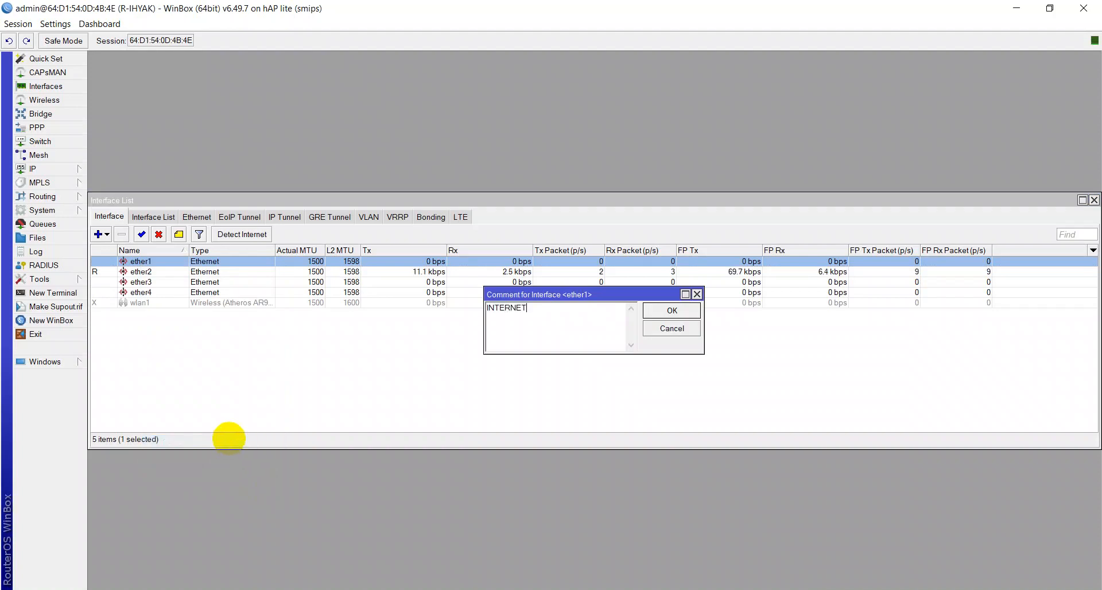
key("Return")
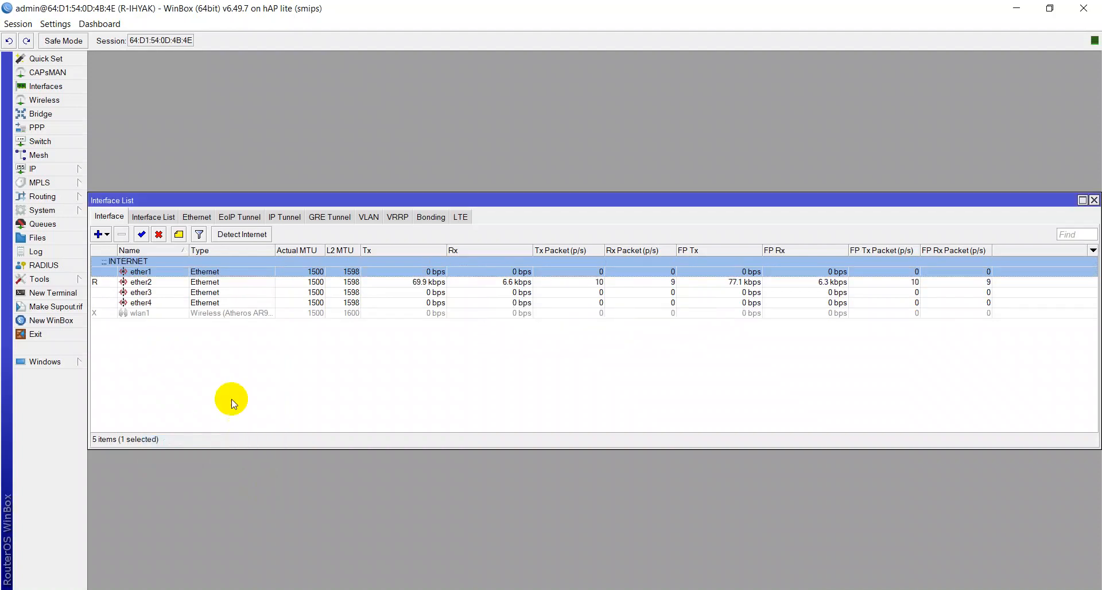
Step: Add the comment KE CLIENT to the ether2 interface and close the interface list
left_click(142, 283)
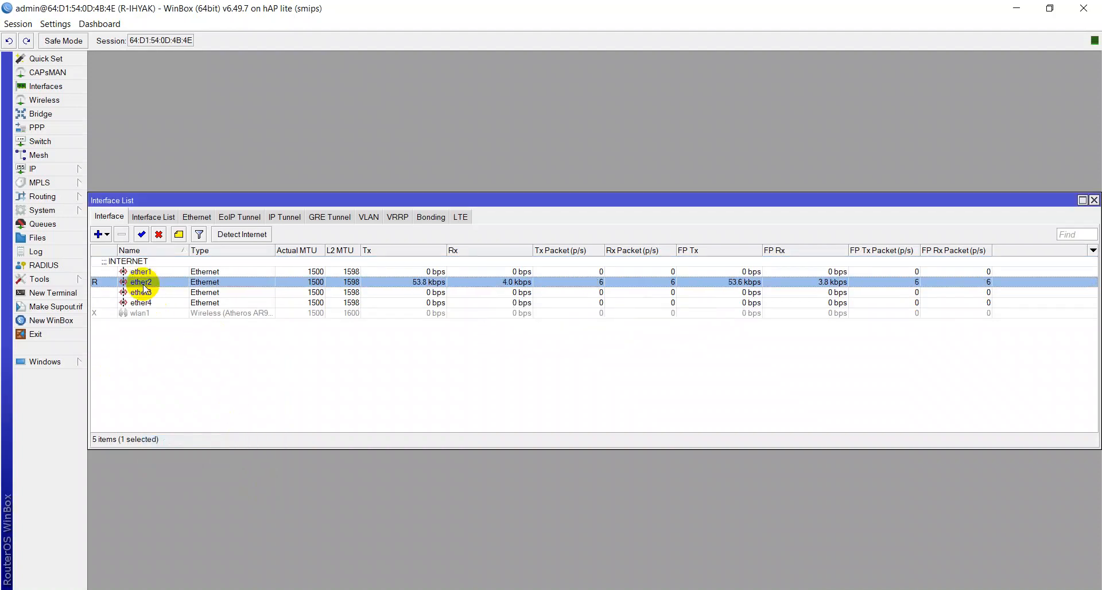
right_click(144, 285)
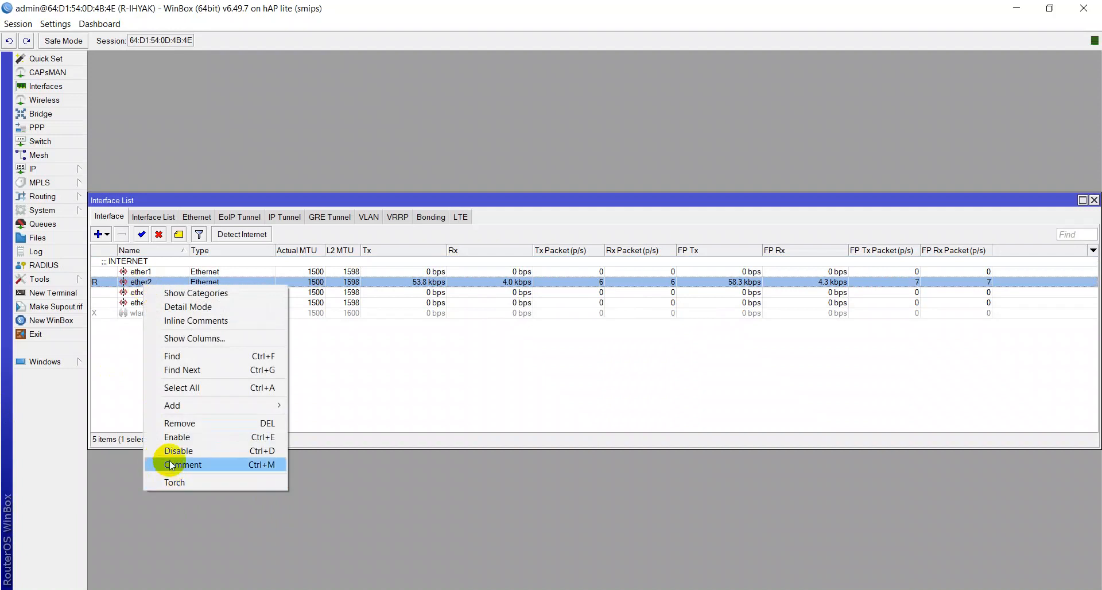
left_click(113, 352)
left_click(140, 283)
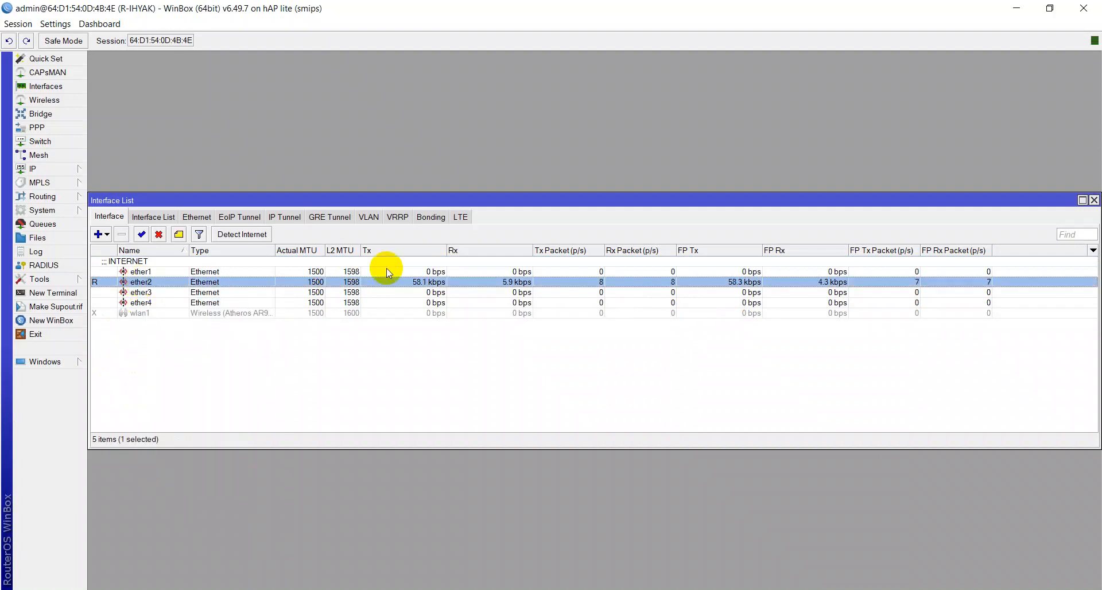
key("ctrl+m")
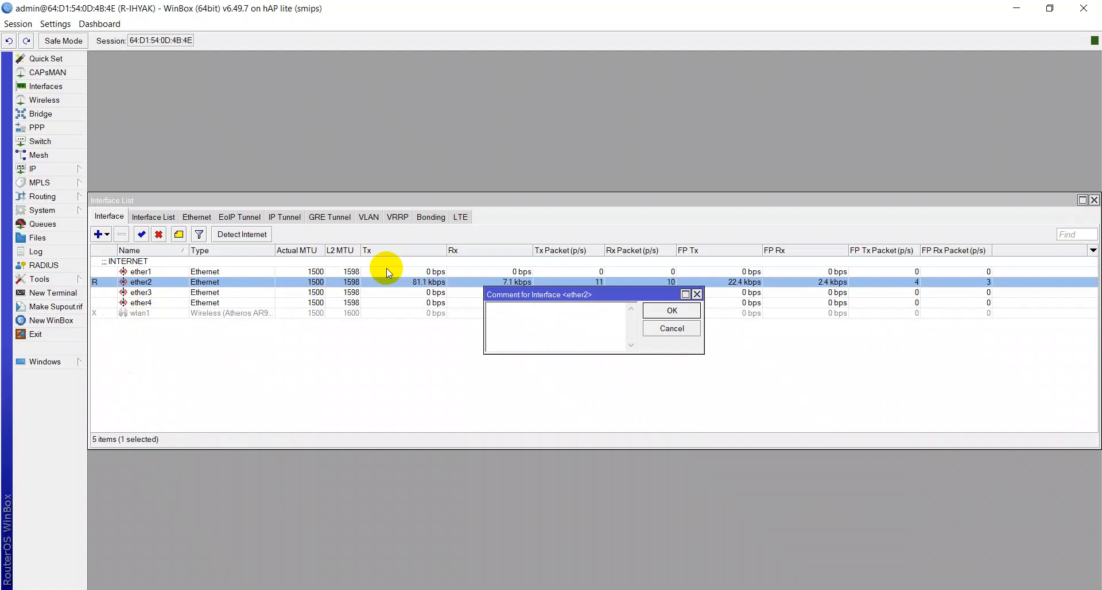
type("KE CLIENT")
key("Return")
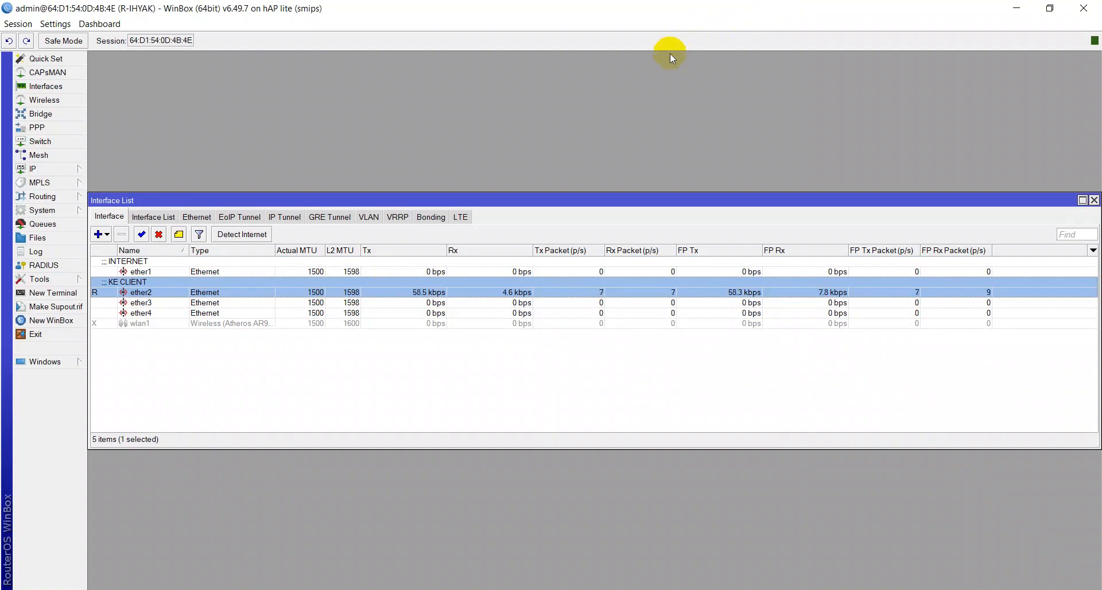
key("Escape")
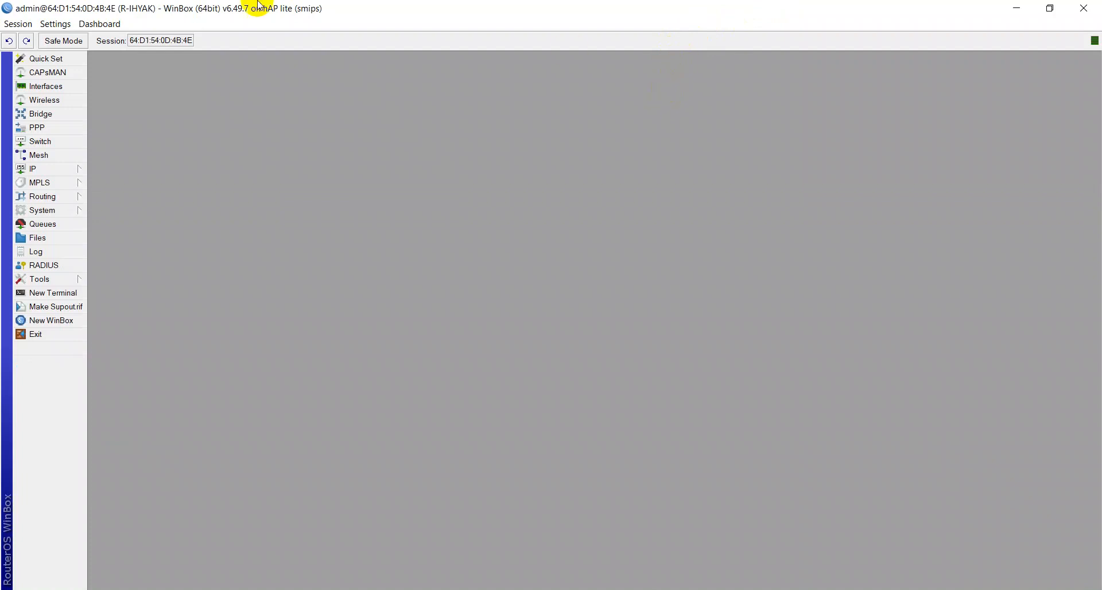
Step: Create a DHCP client on interface ether1, apply it and confirm
left_click(74, 168)
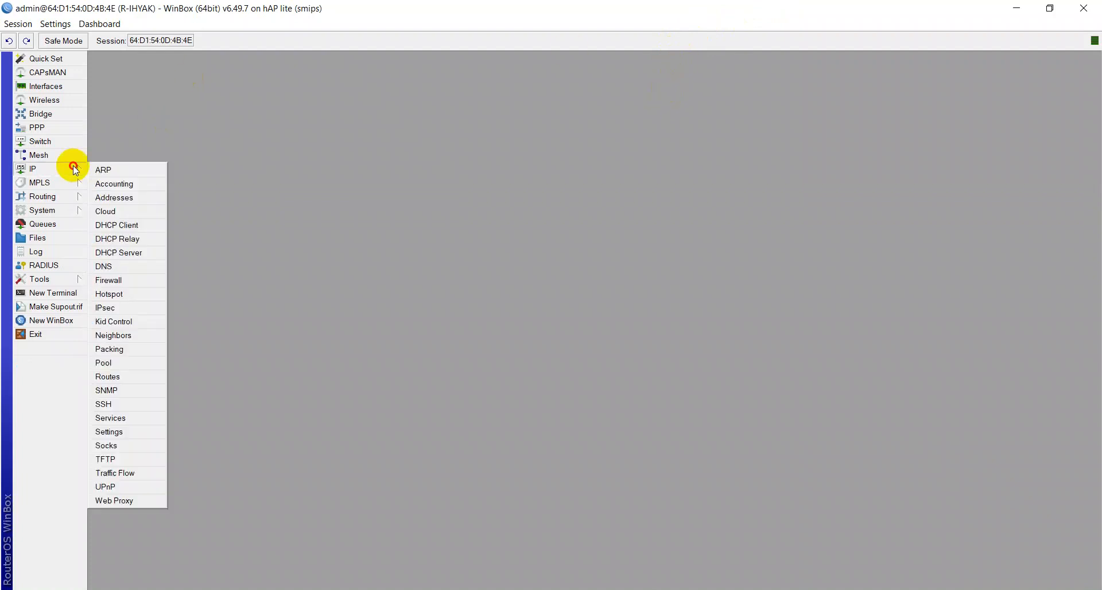
left_click(121, 225)
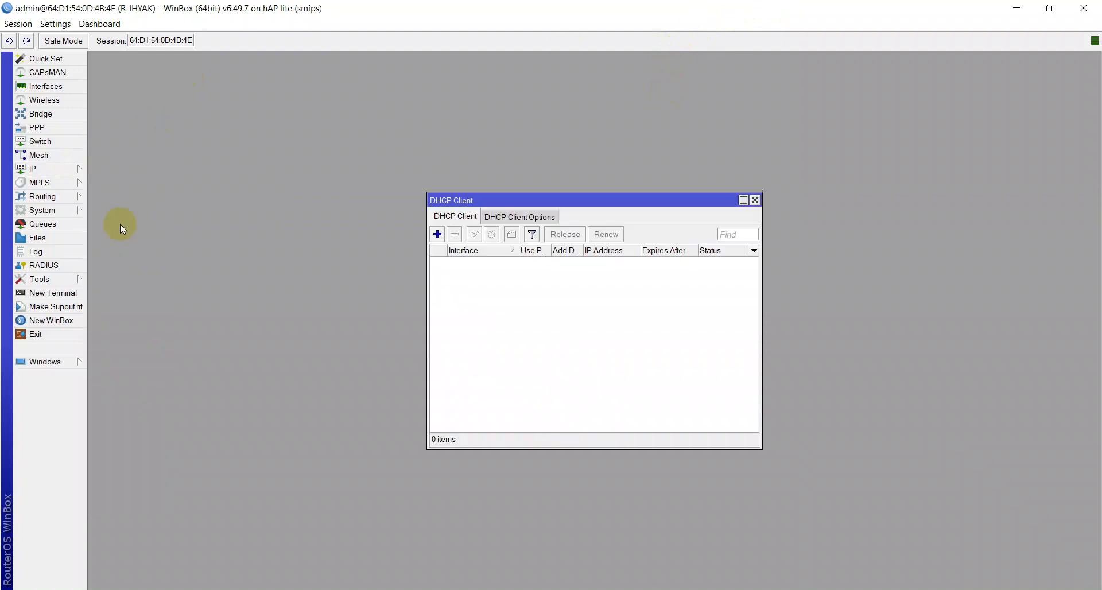
left_click(437, 234)
left_click(583, 256)
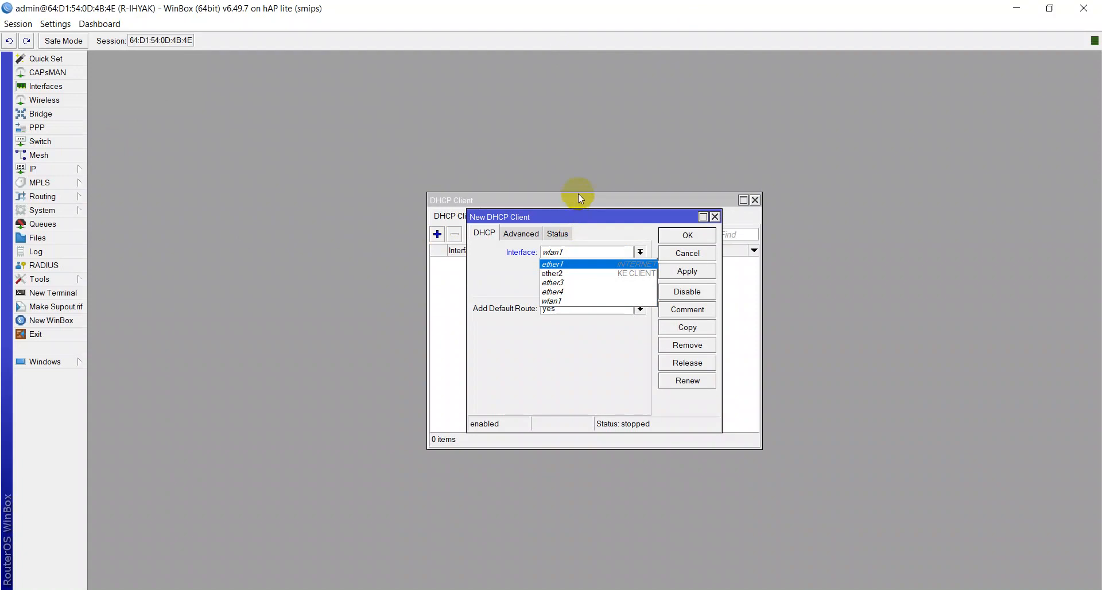
left_click(565, 264)
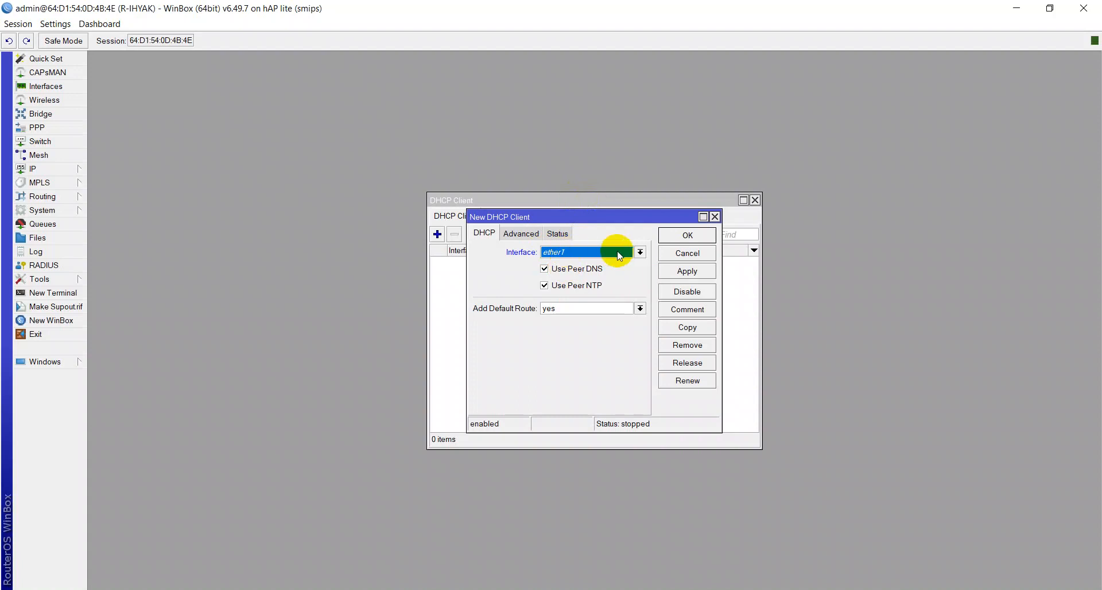
left_click(677, 275)
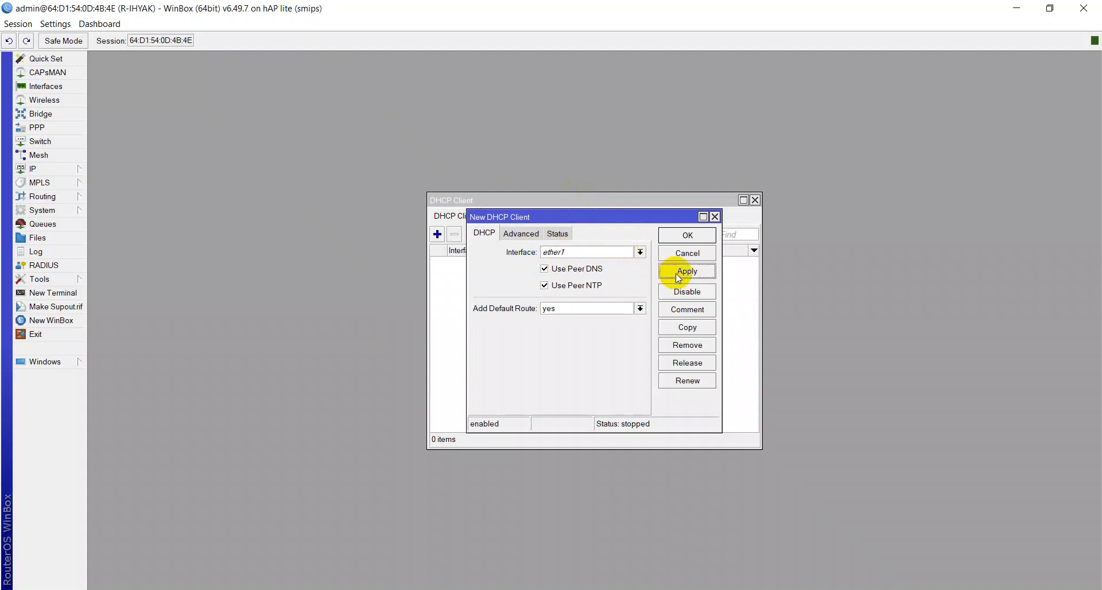
left_click(696, 233)
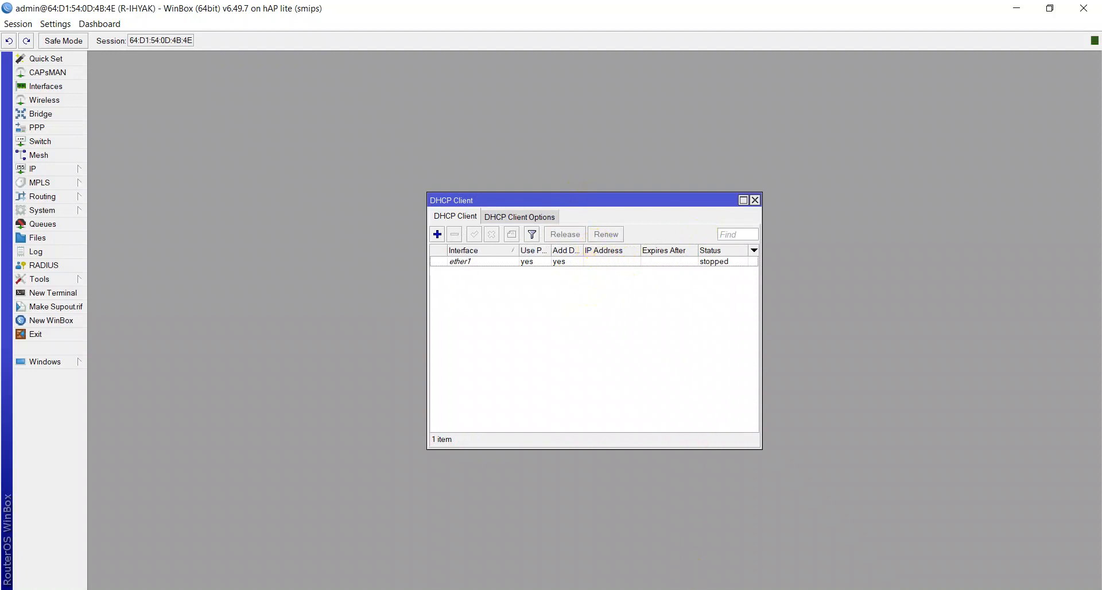
left_click(346, 533)
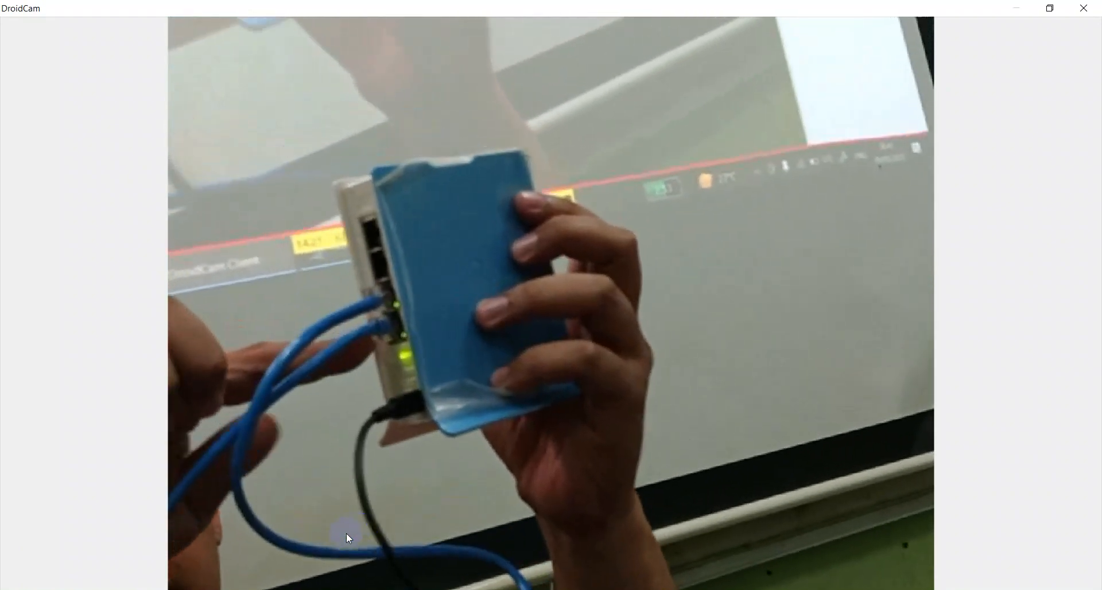
left_click(347, 536)
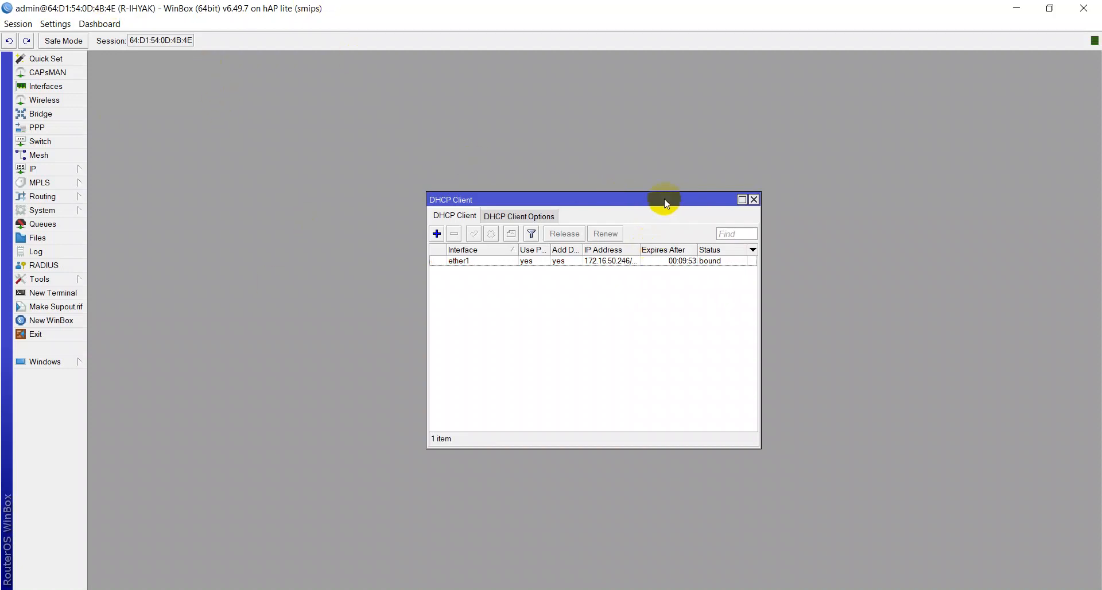
Step: Close the DHCP client list, open a new terminal and ping google.com, then stop the ping and close the terminal
left_click(753, 200)
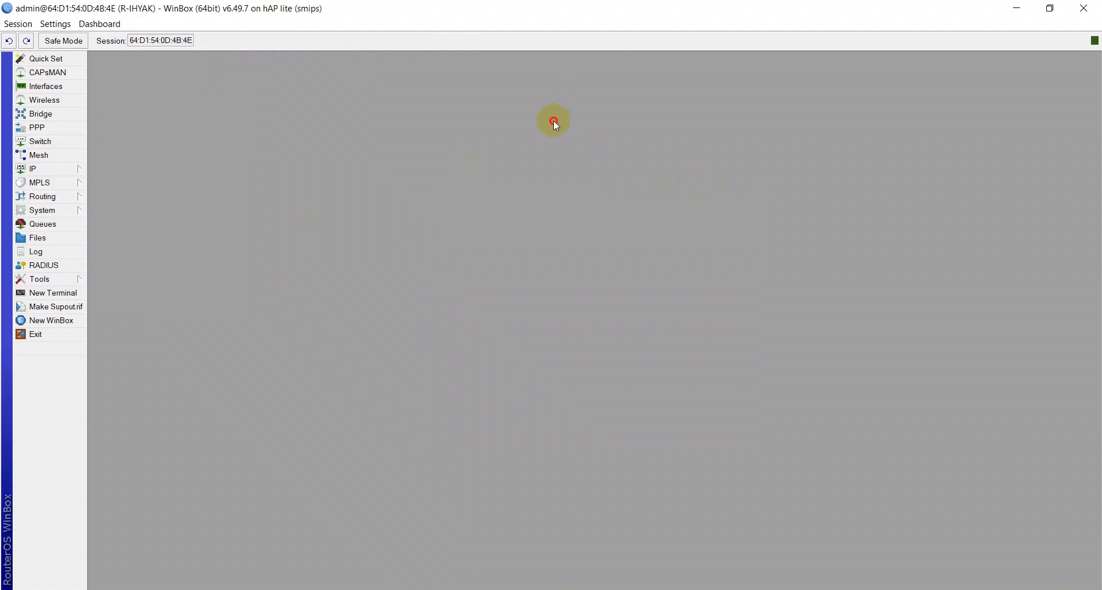
left_click(60, 296)
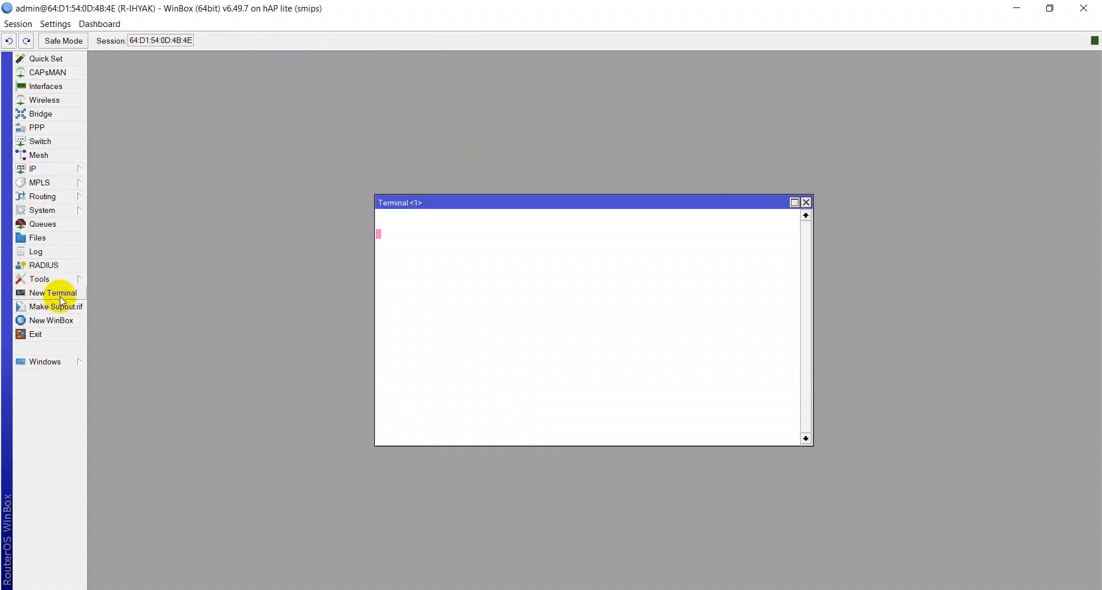
type("PING")
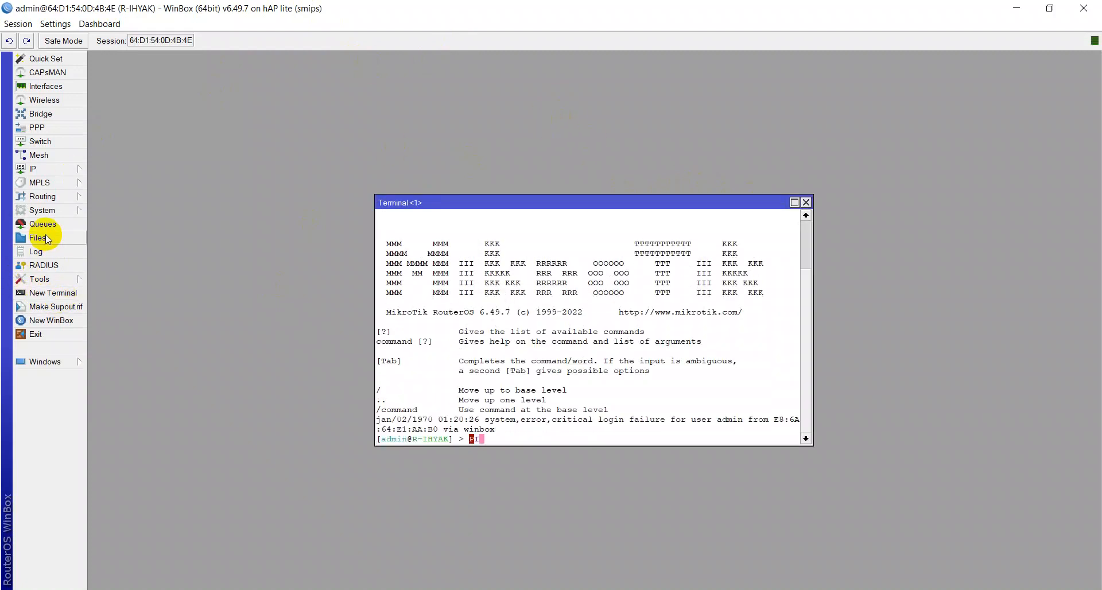
key("BackSpace")
key("BackSpace")
key("BackSpace")
key("BackSpace")
key("BackSpace")
type("ping google.com")
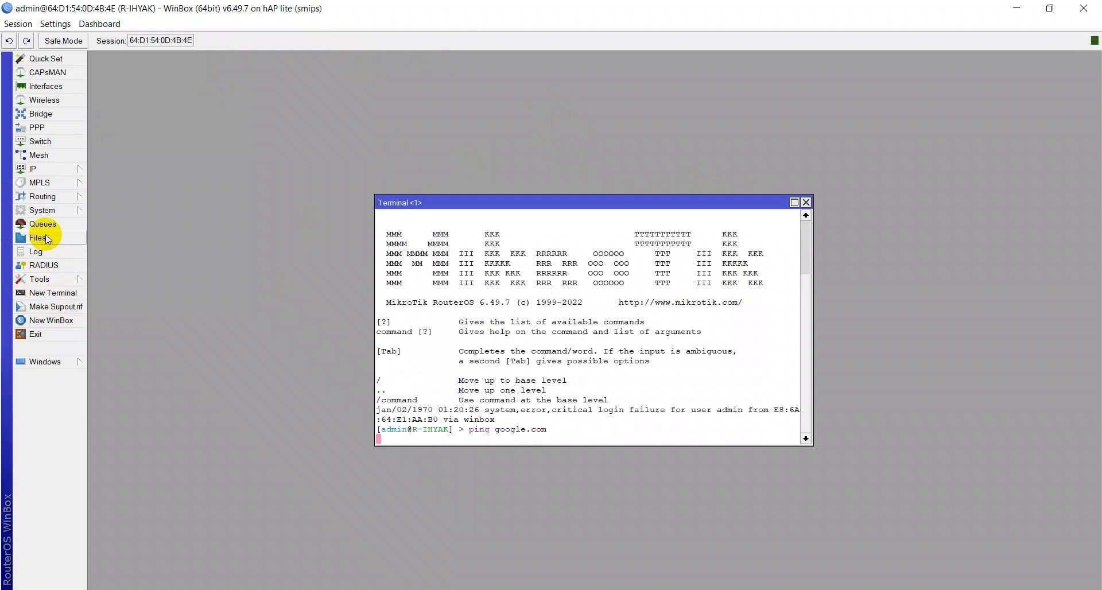
key("Return")
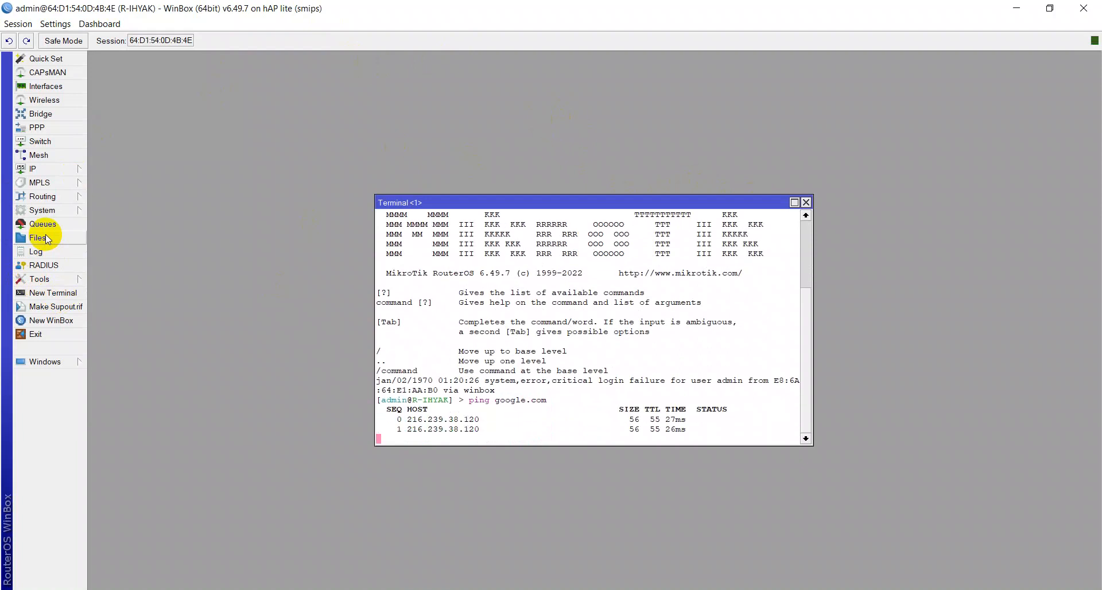
key("ctrl+c")
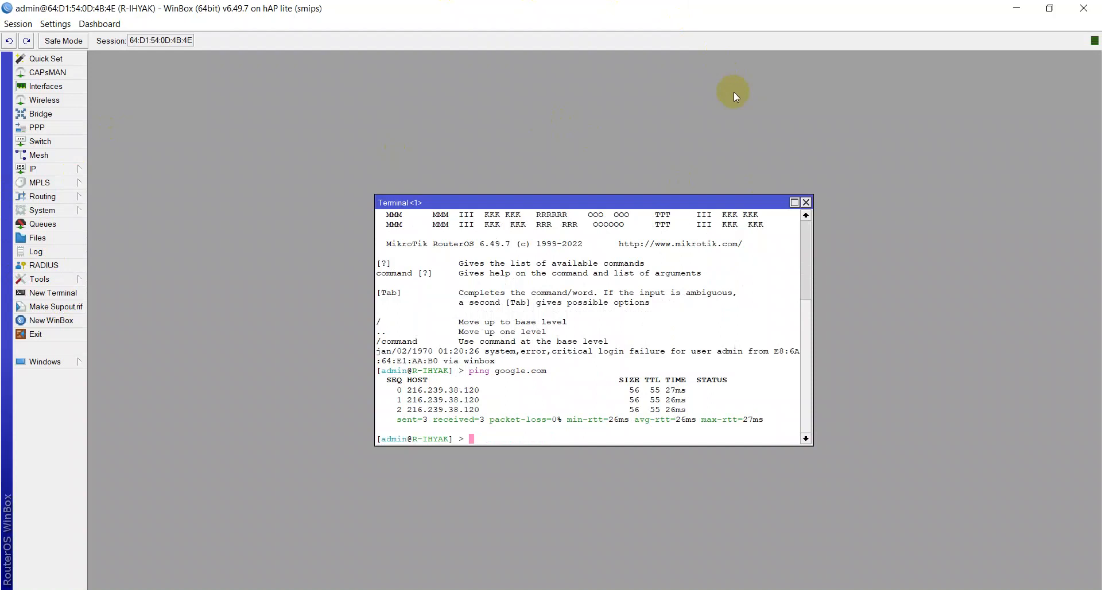
left_click(806, 202)
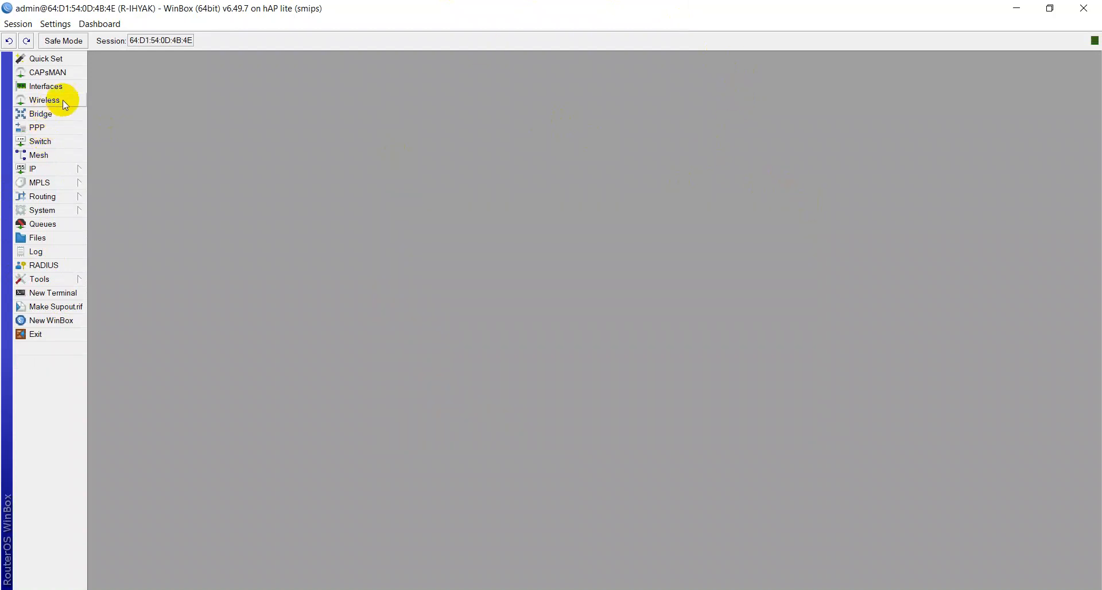
Step: Add the IP address 192.168.50.1/24 on interface ether2 and apply it
left_click(60, 167)
left_click(116, 198)
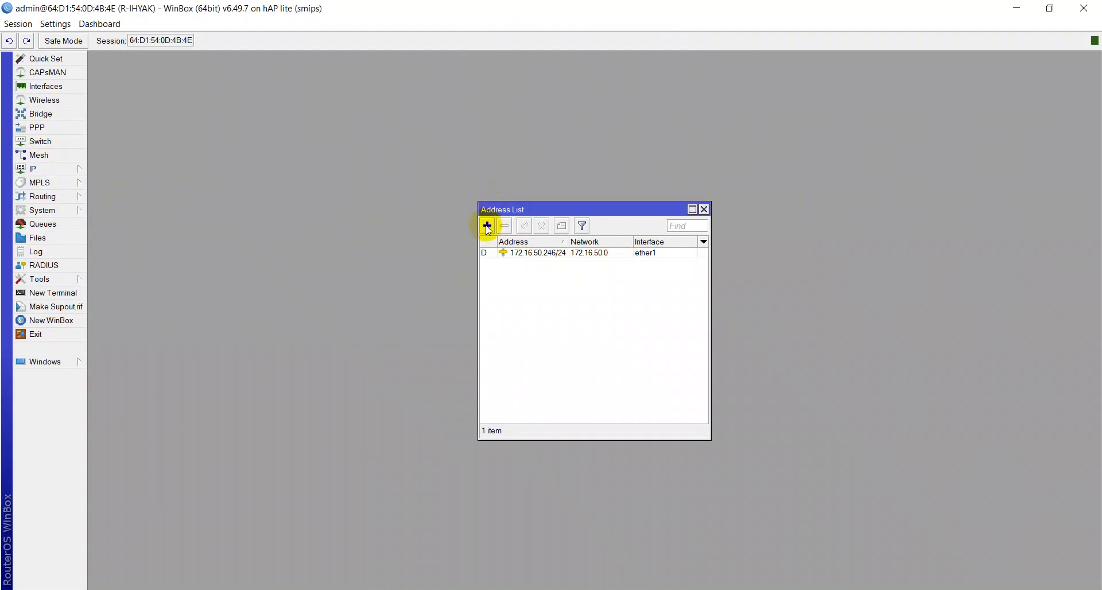
left_click(487, 226)
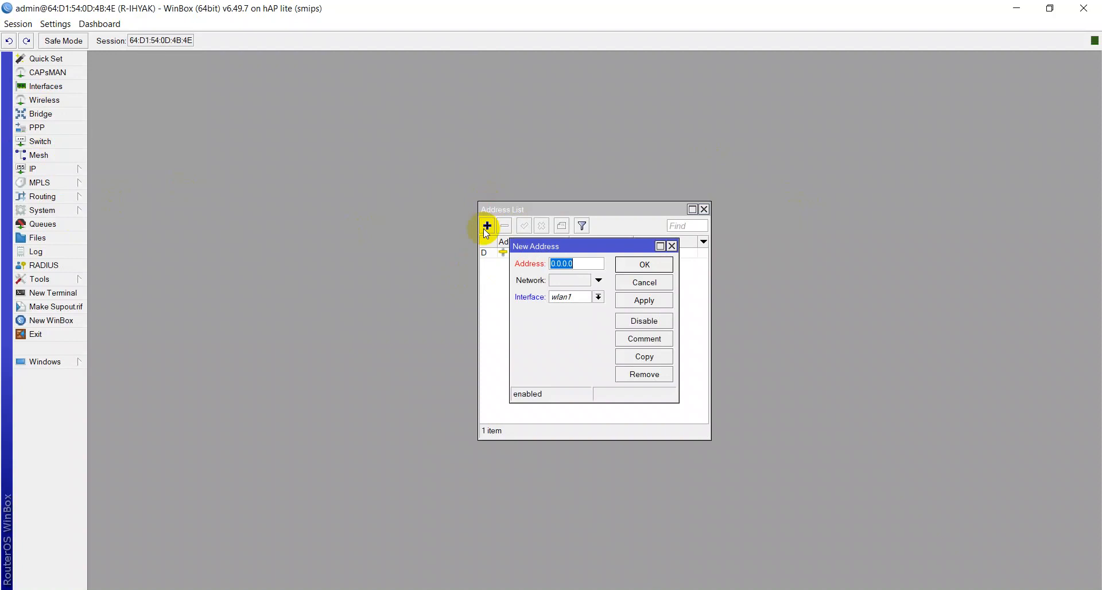
type("192.168.50.1")
type("/24")
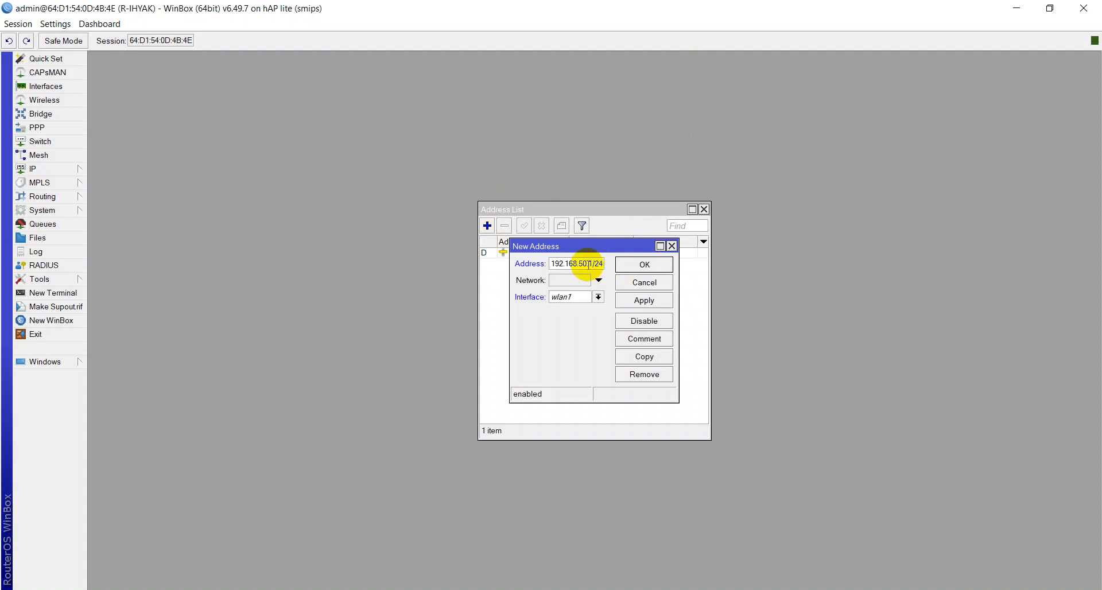
left_click(598, 297)
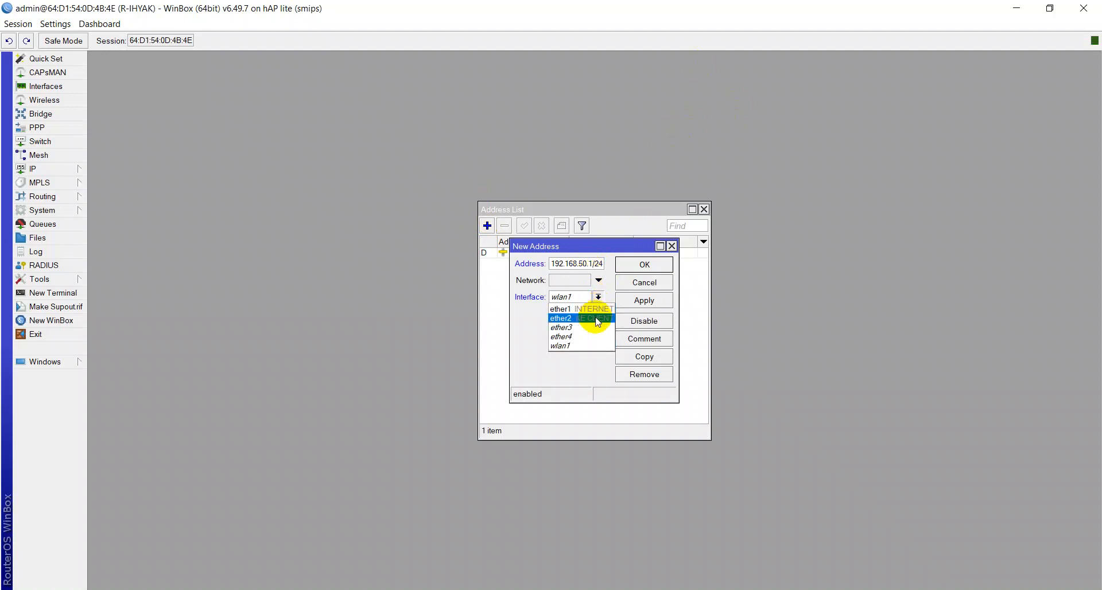
left_click(596, 319)
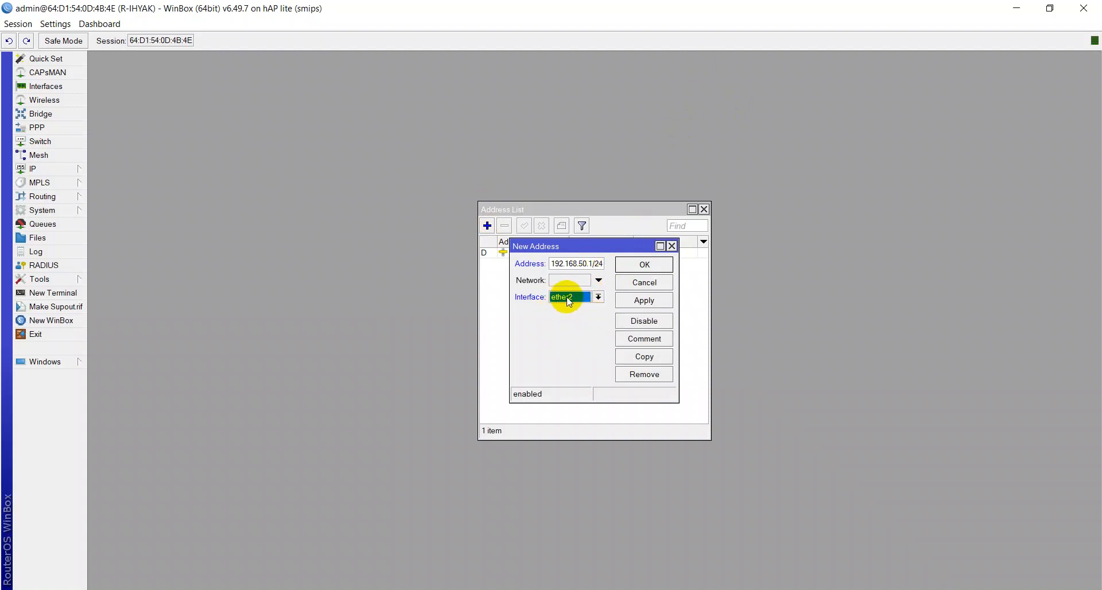
left_click(643, 300)
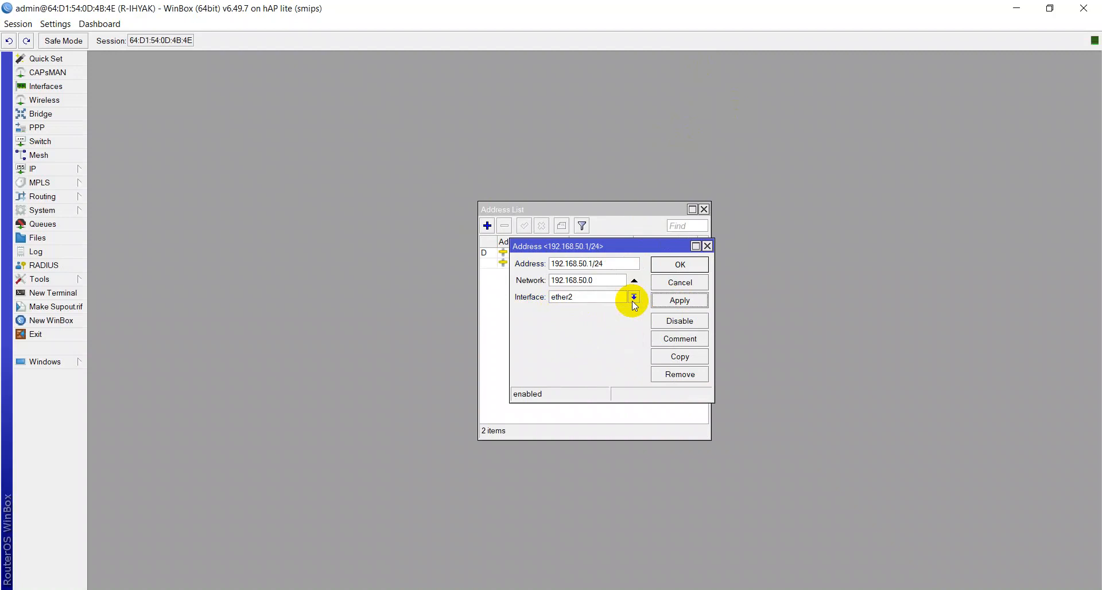
Step: Add the comment KE CLIENT to the 192.168.50.1/24 address
left_click(680, 340)
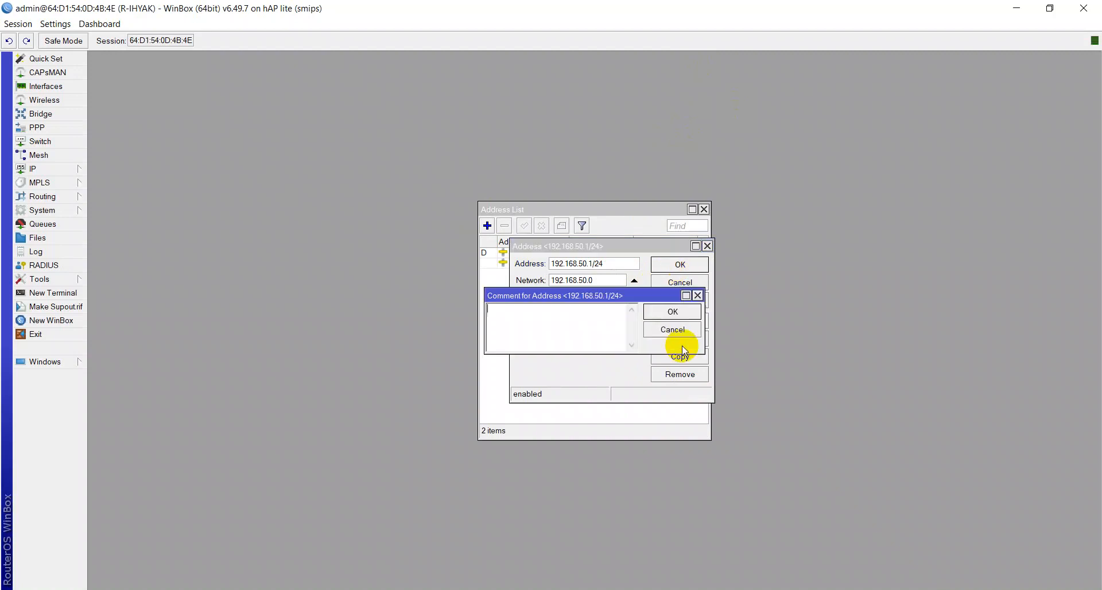
type("KE CLIENT")
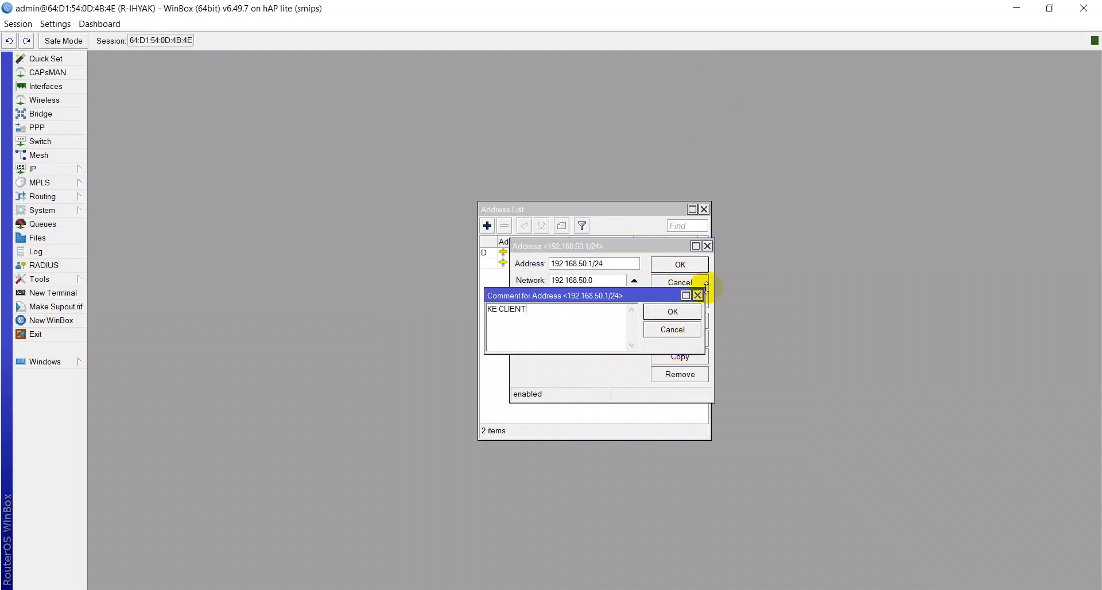
key("Return")
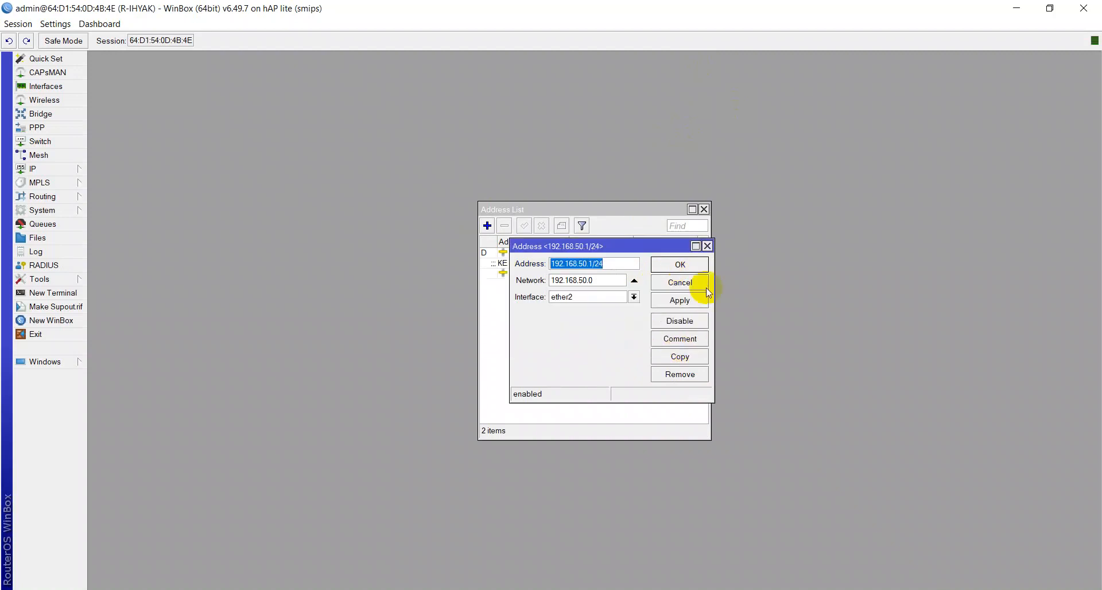
Step: Close the address editing dialog and the Address List window
left_click(695, 265)
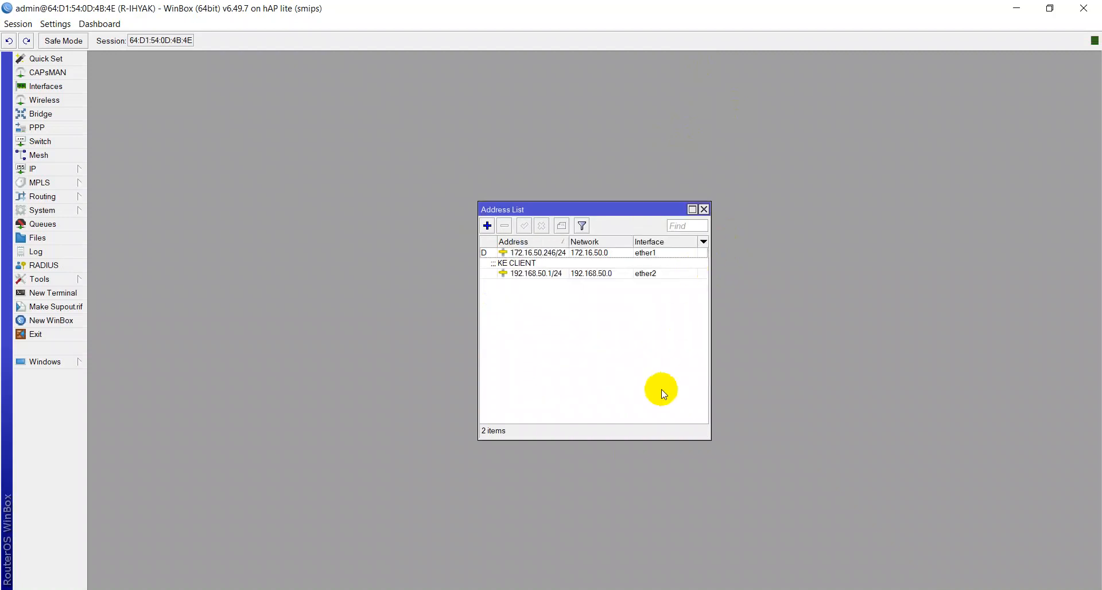
key("alt+Tab")
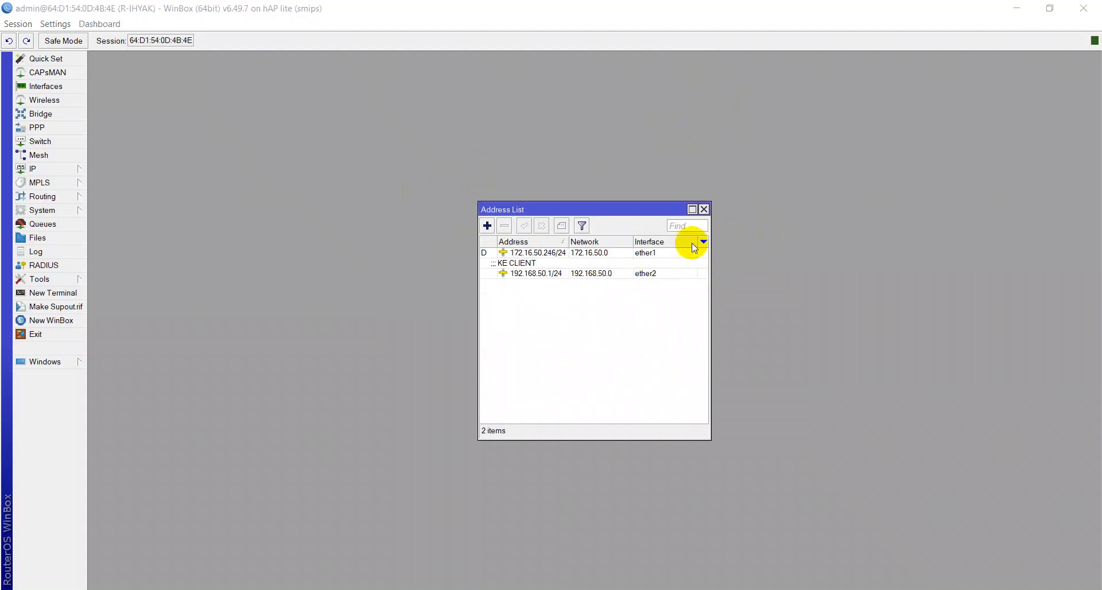
left_click(704, 211)
left_click(704, 211)
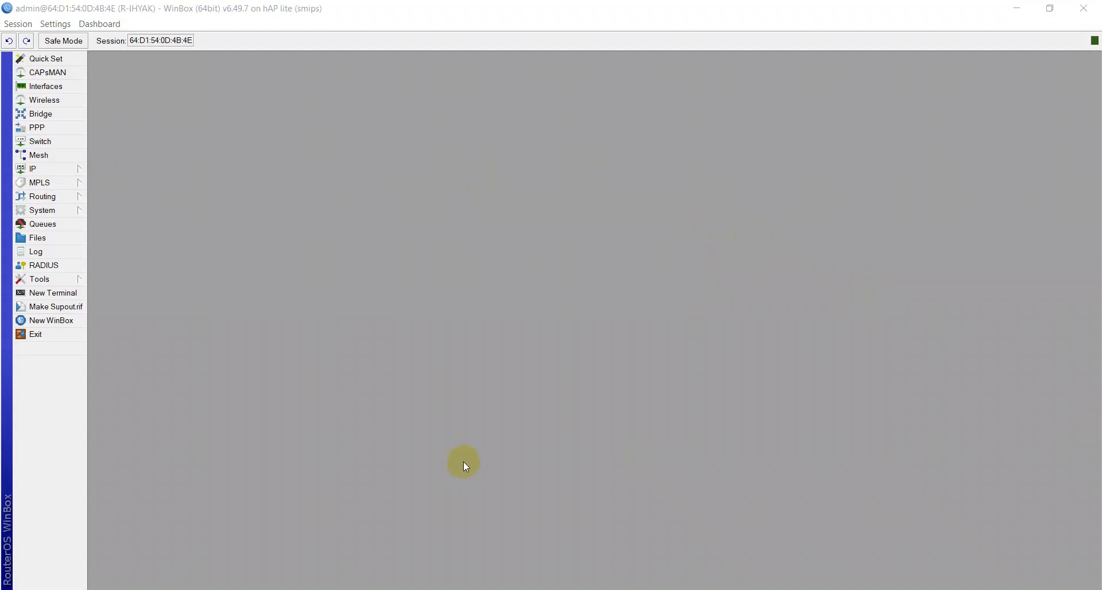
left_click(366, 419)
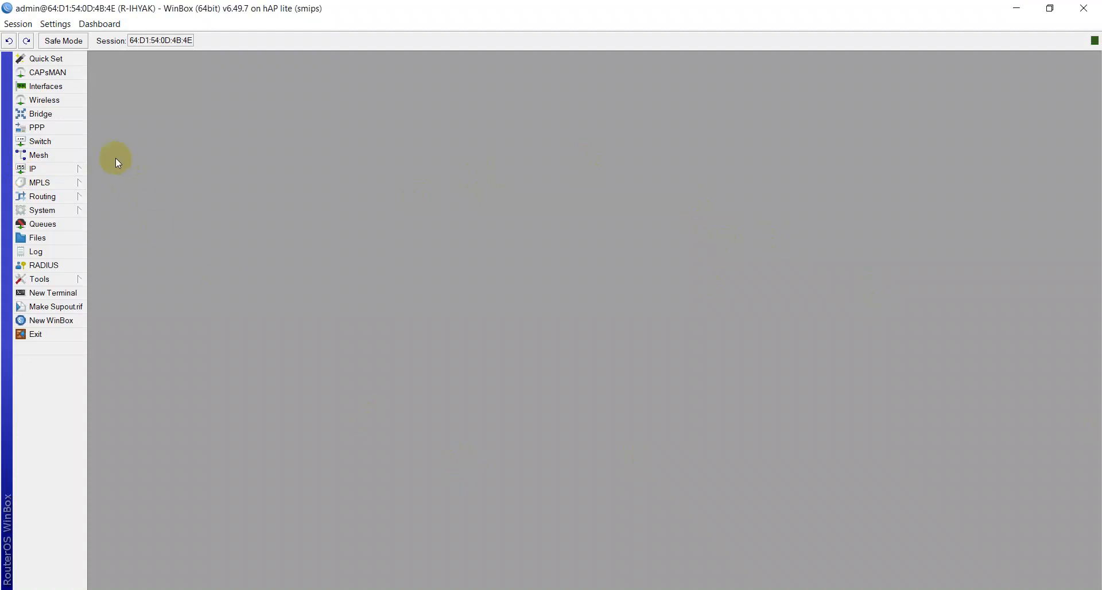
Step: Run DHCP Setup for a DHCP server on ether2 with gateway 192.168.50.1 and lease time 00:10:00, accepting the remaining defaults
left_click(75, 172)
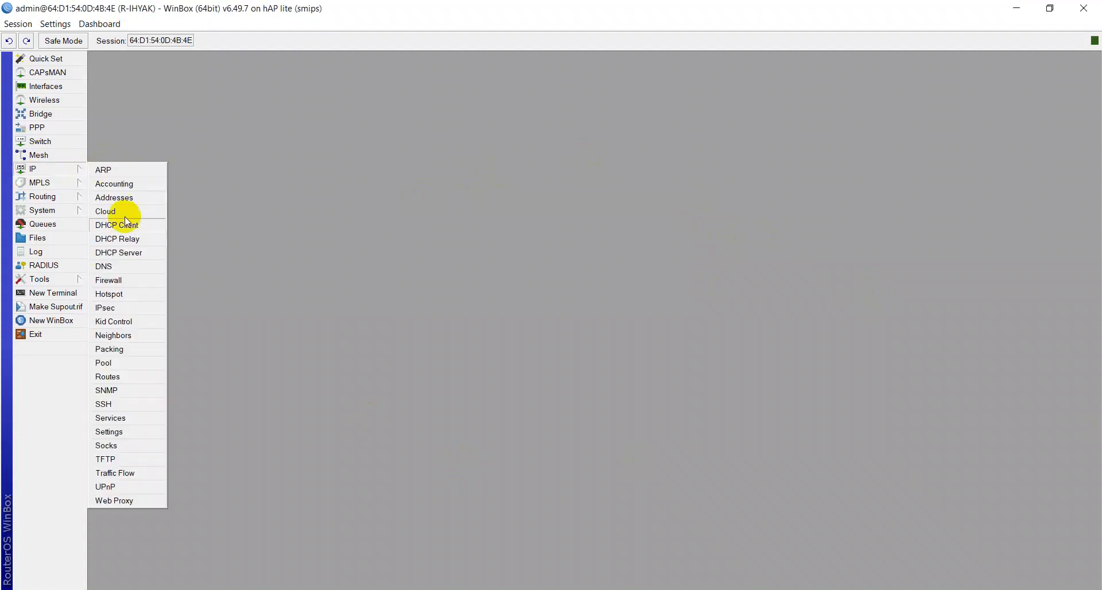
left_click(129, 251)
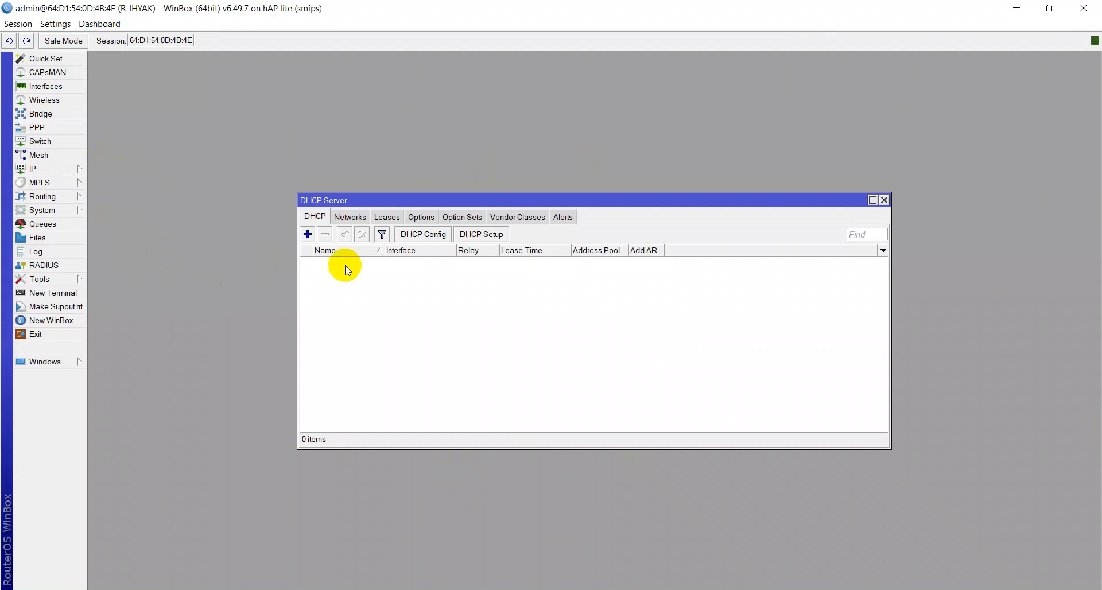
left_click(478, 235)
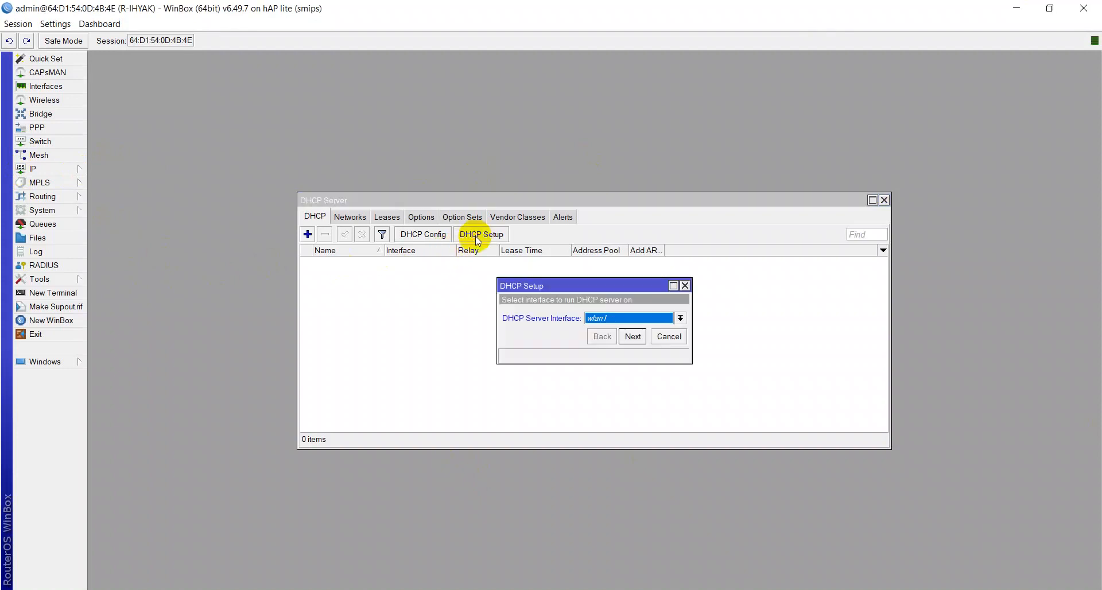
left_click(593, 320)
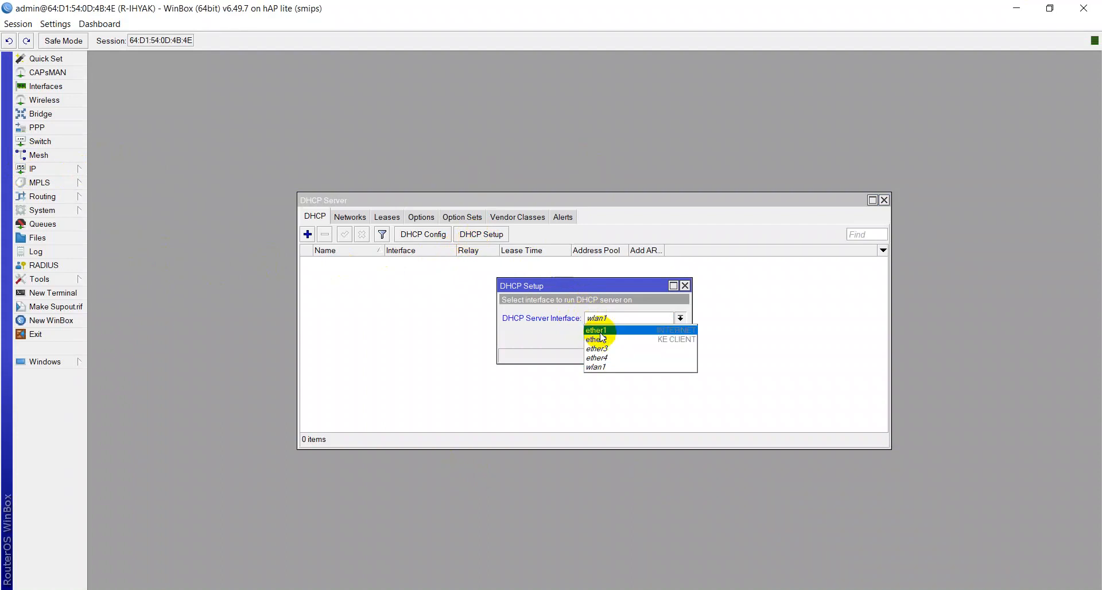
left_click(620, 340)
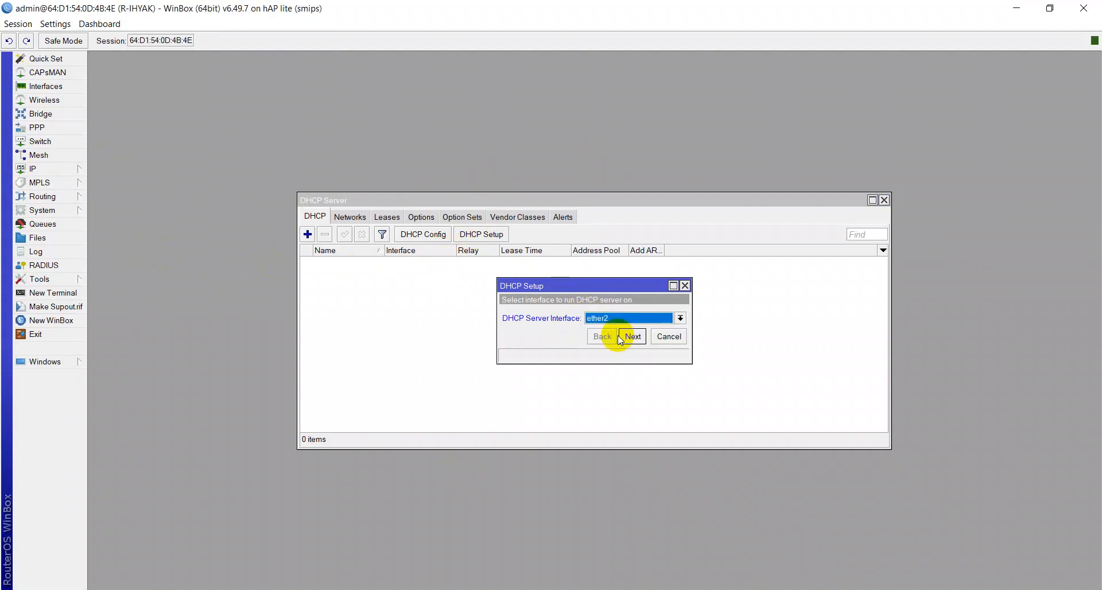
left_click(631, 337)
left_click(631, 337)
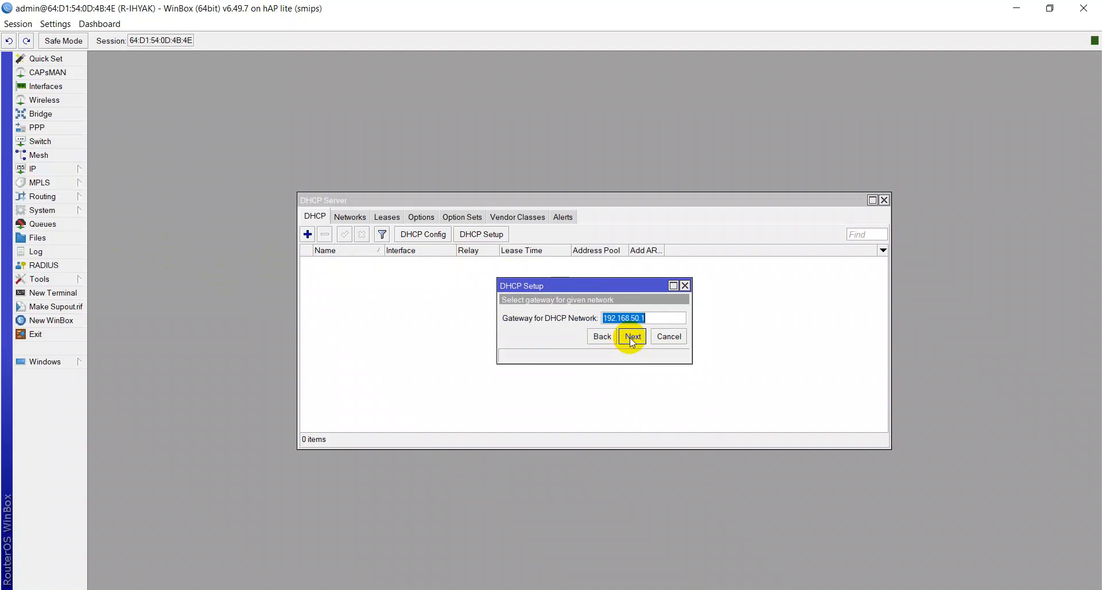
left_click(631, 336)
left_click(631, 337)
left_click(633, 370)
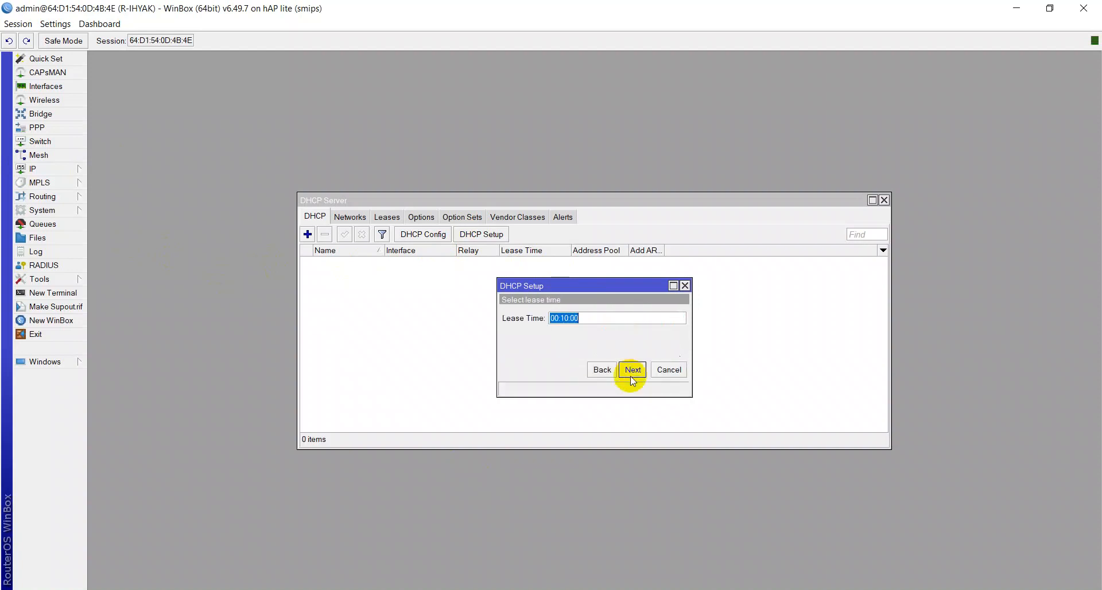
left_click(632, 370)
left_click(602, 316)
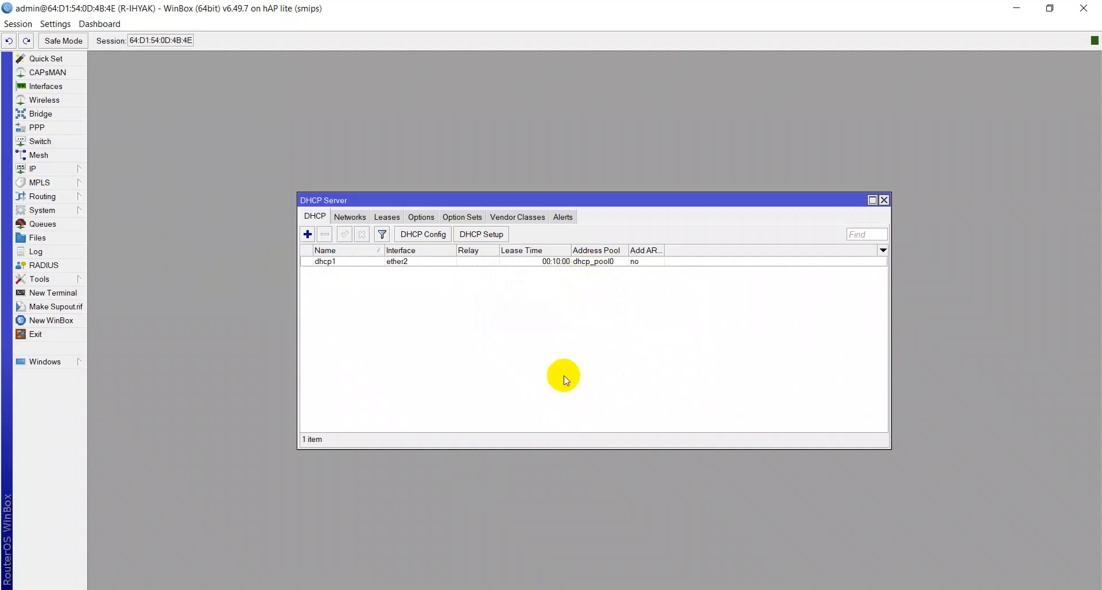
Step: Switch to Network Connections and check that the Ethernet adapter's IPv4 settings obtain addresses automatically
left_click(431, 589)
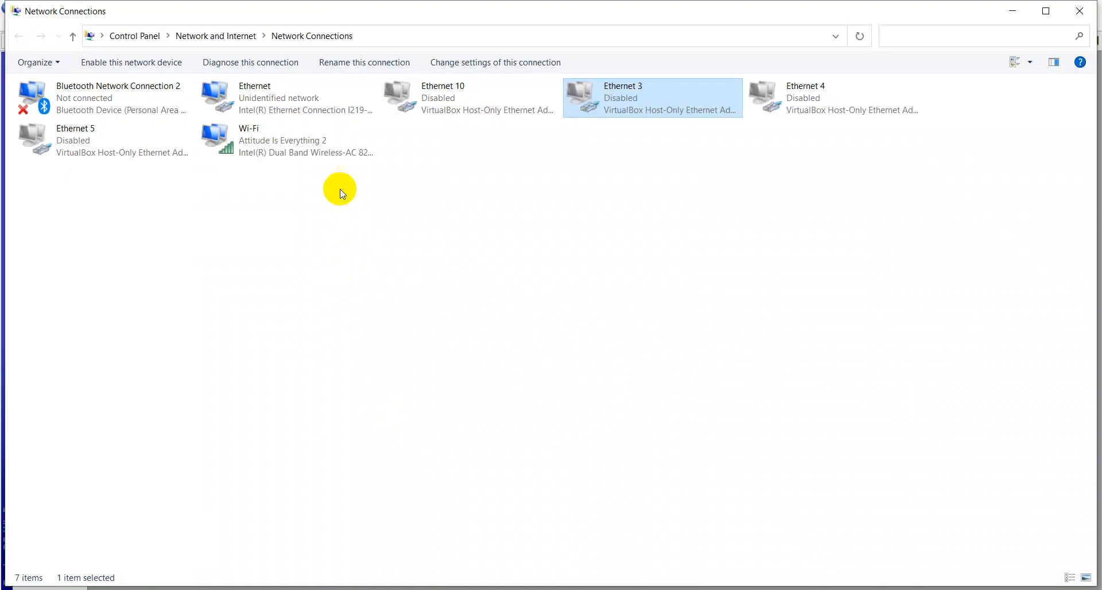
left_click(270, 91)
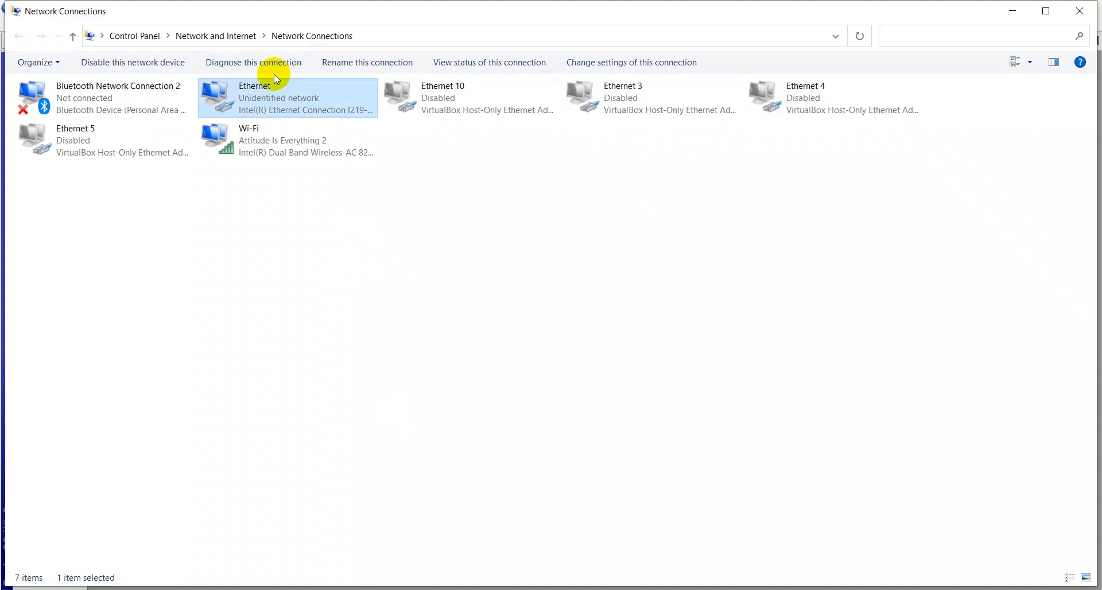
right_click(272, 75)
right_click(266, 89)
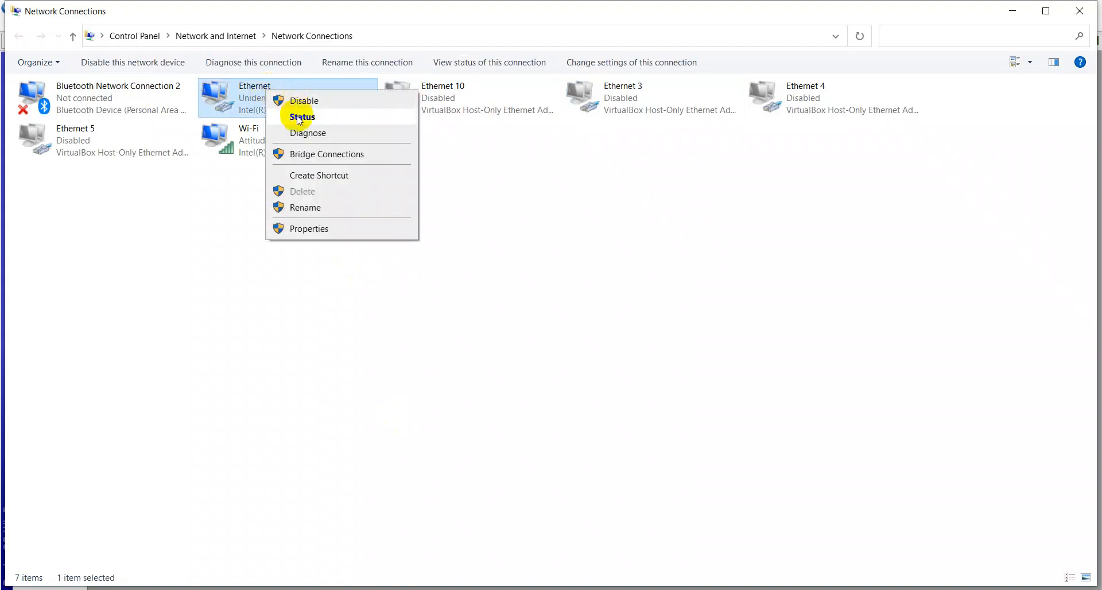
left_click(290, 233)
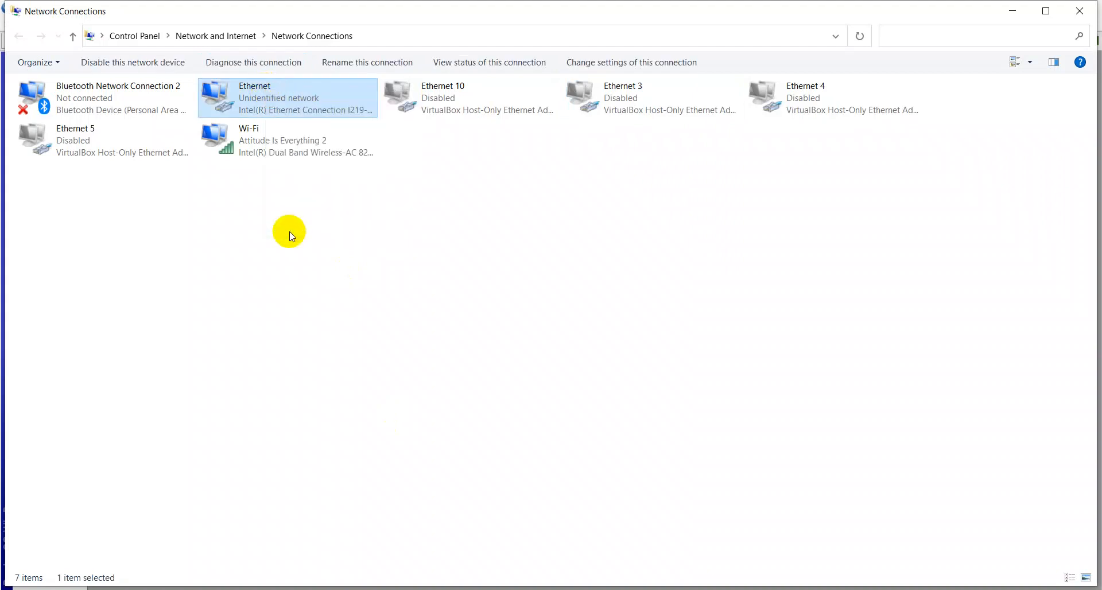
double_click(191, 264)
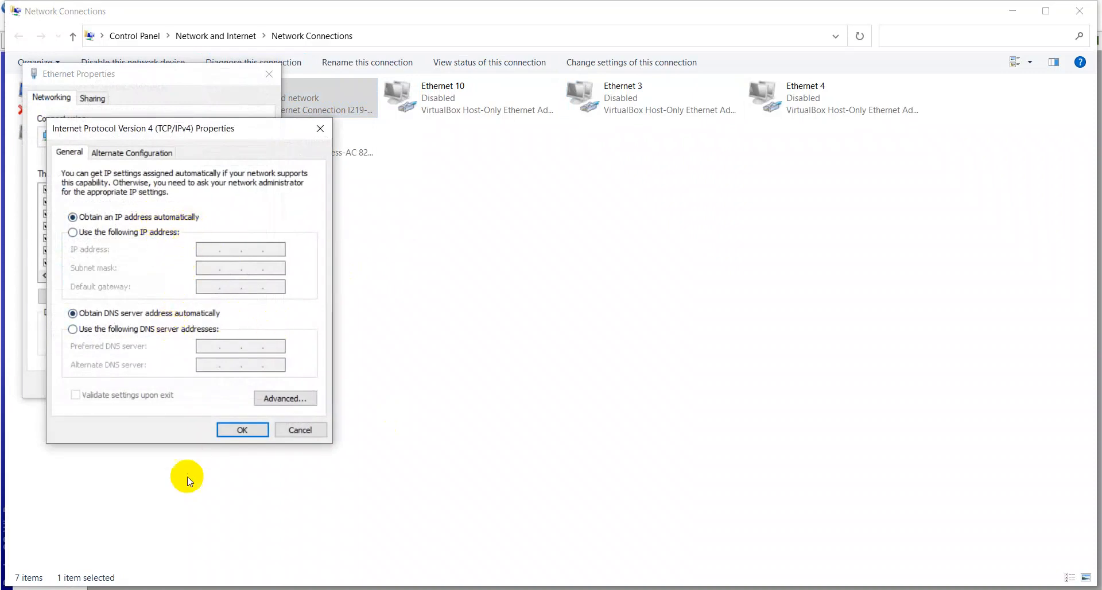
left_click(226, 433)
left_click(201, 385)
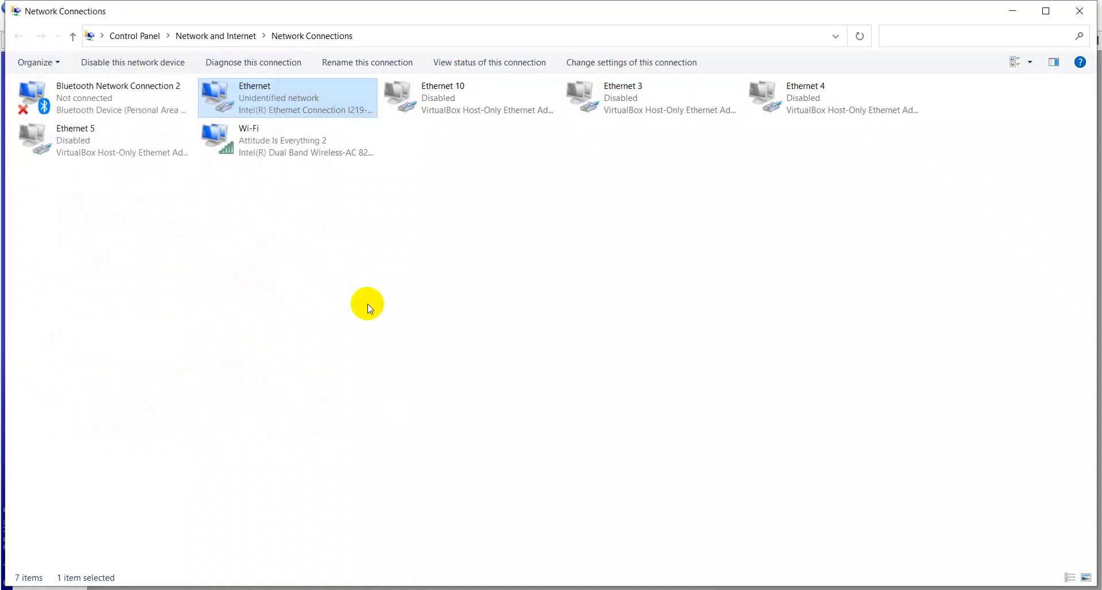
Step: Disable and re-enable the Ethernet adapter so it requests a new address from the router
right_click(283, 81)
left_click(299, 98)
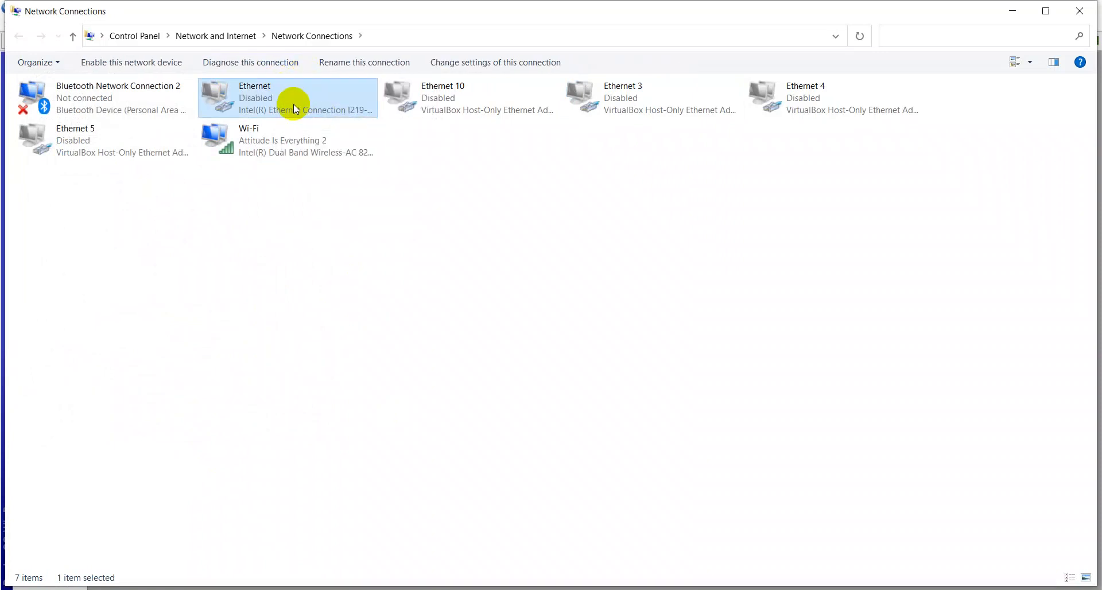
double_click(293, 105)
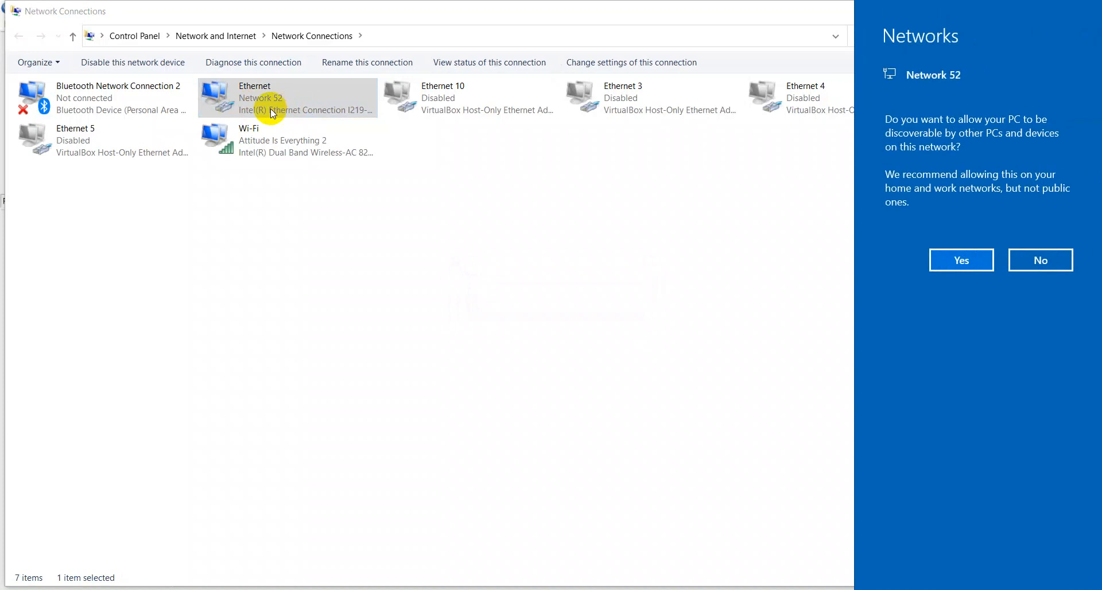
key("alt+Tab")
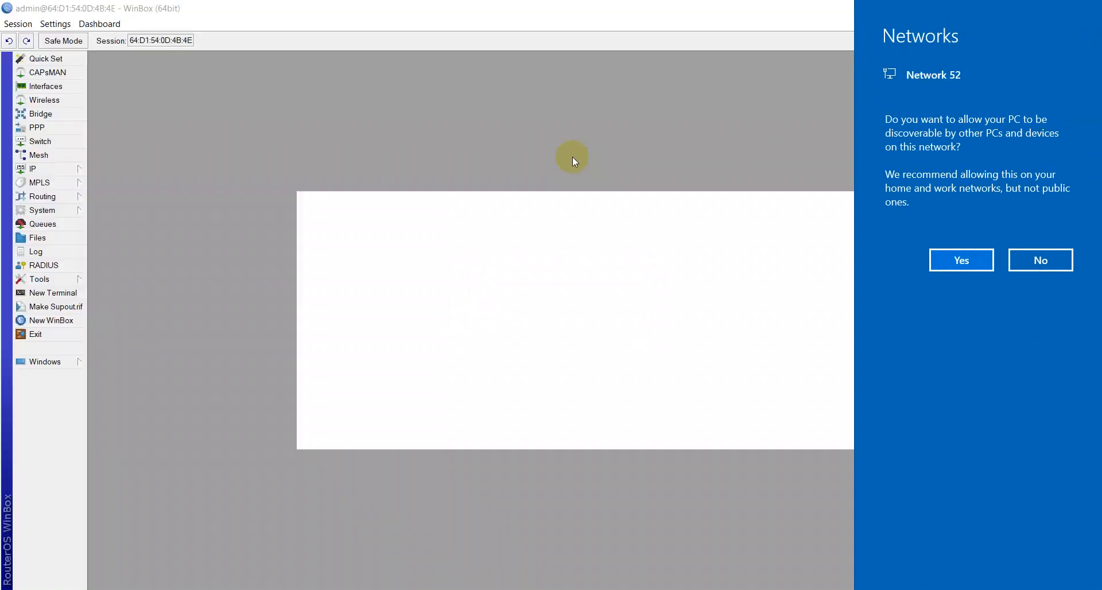
left_click(943, 256)
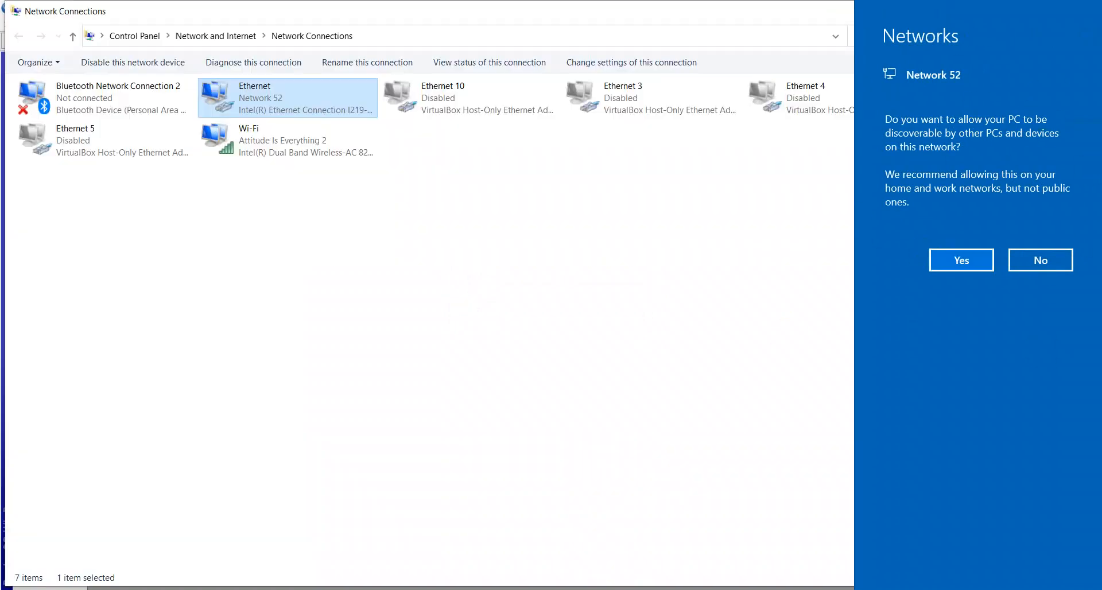
key("alt+Tab")
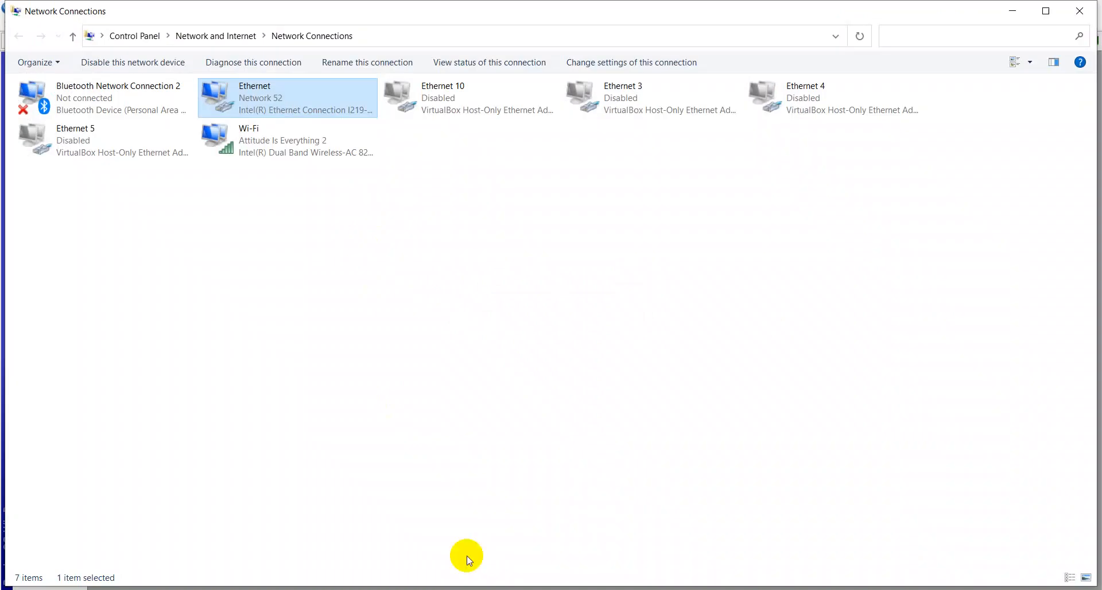
Step: Open the Ethernet adapter's status and review its network connection details, then close both windows
right_click(278, 101)
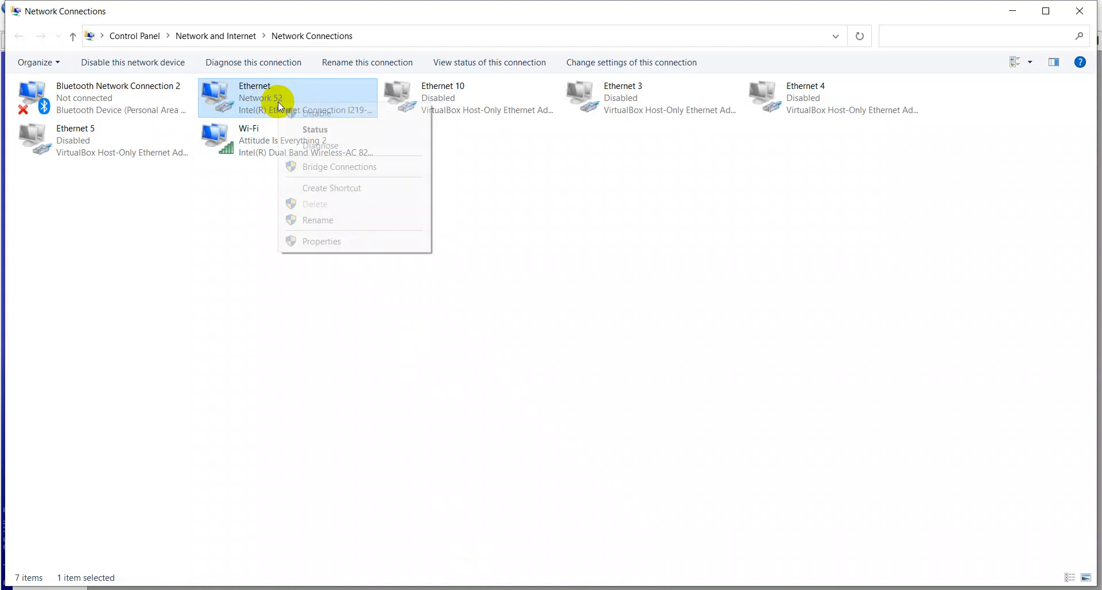
left_click(310, 132)
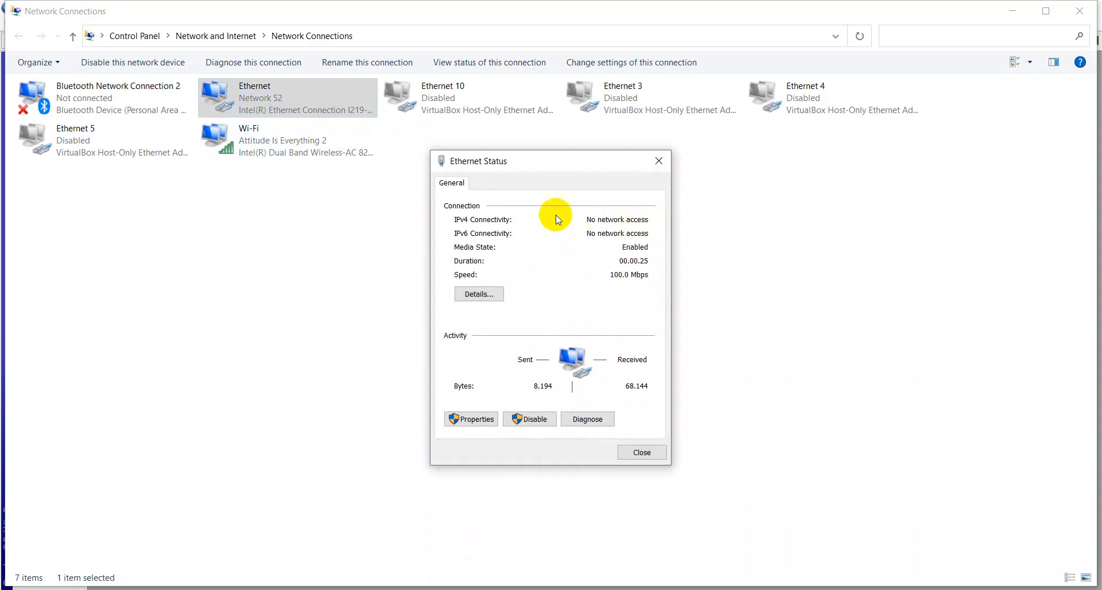
left_click(474, 297)
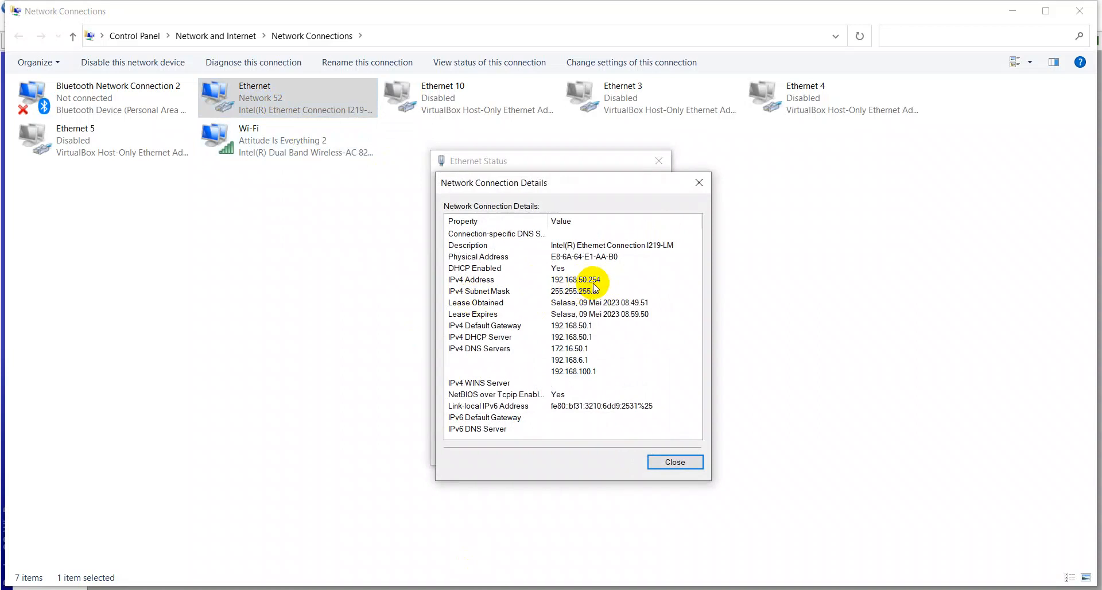
left_click(668, 459)
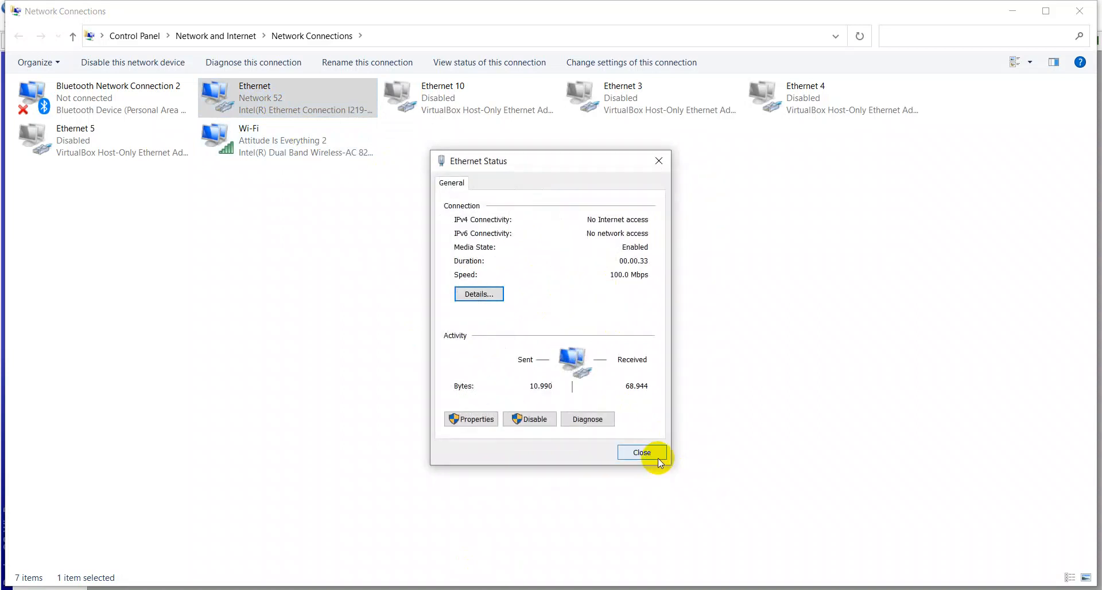
left_click(653, 457)
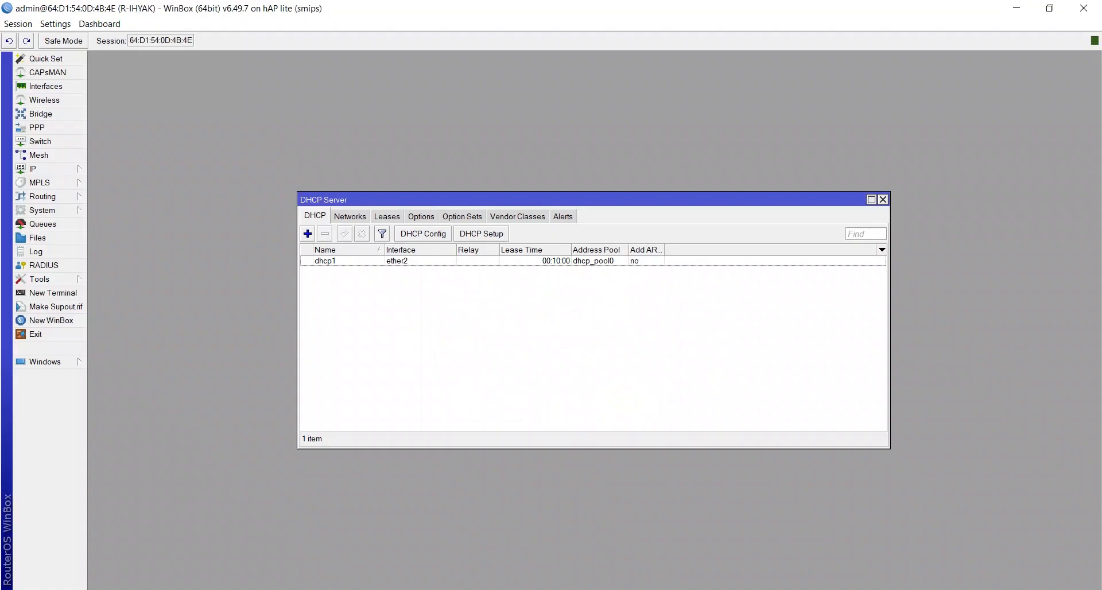
Step: Reopen the router's IP address list, select the 192.168.50.1/24 entry, and close the list
left_click(79, 170)
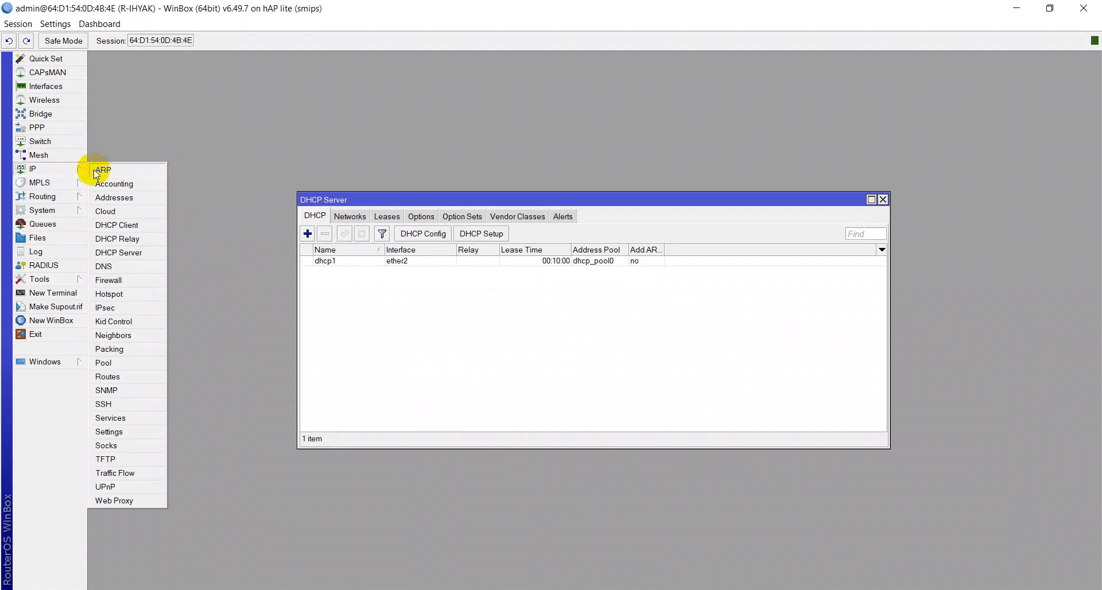
left_click(112, 195)
left_click(565, 273)
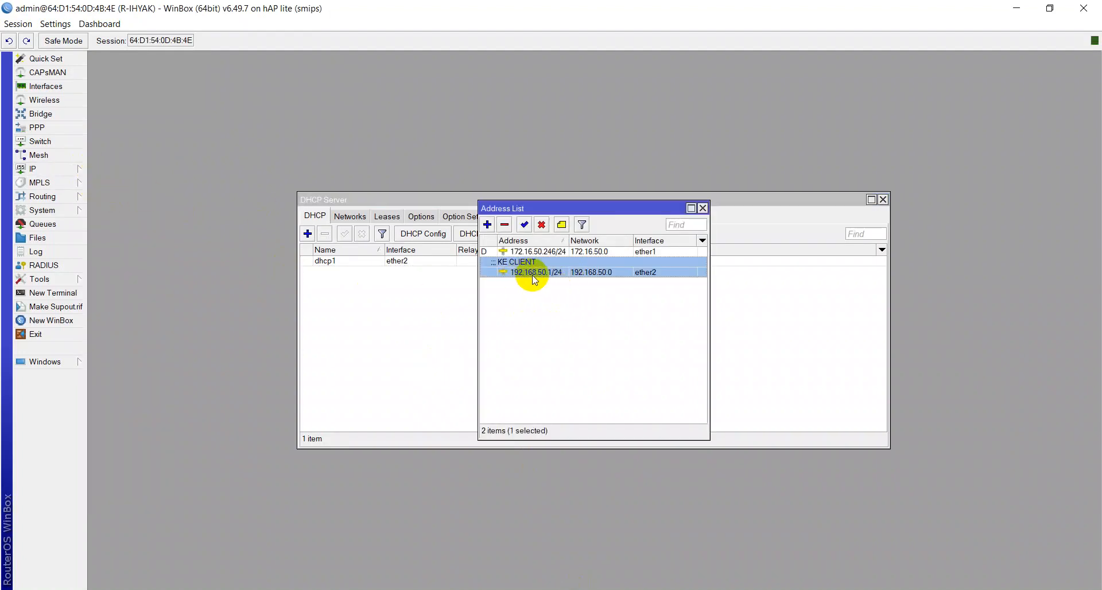
left_click(703, 208)
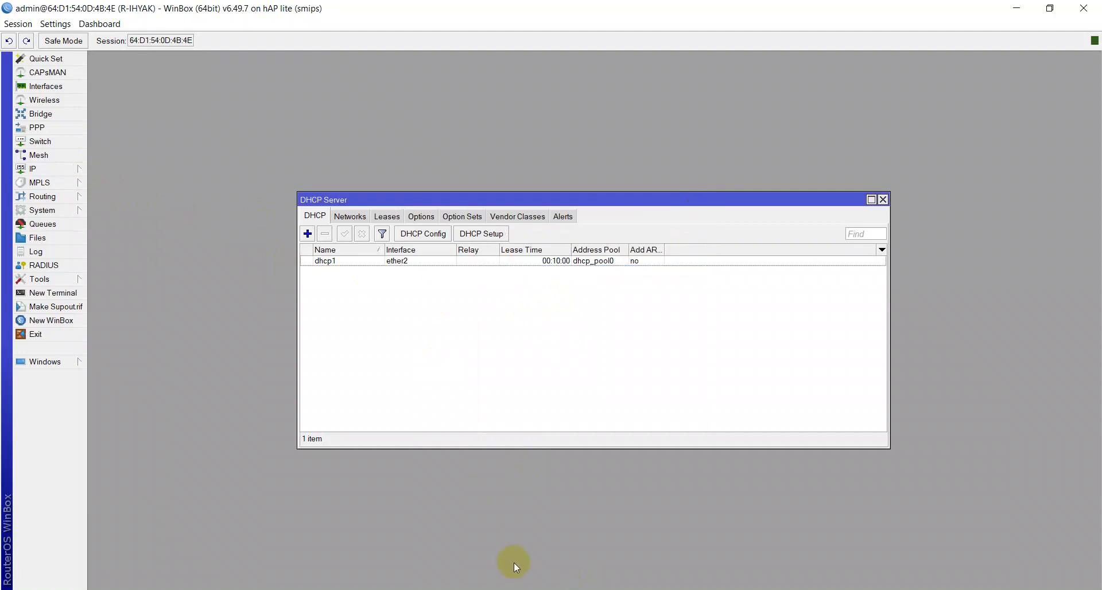
Step: Open a Command Prompt and ping the router's LAN address 192.168.50.1
key("super+r")
type("cmd")
key("Return")
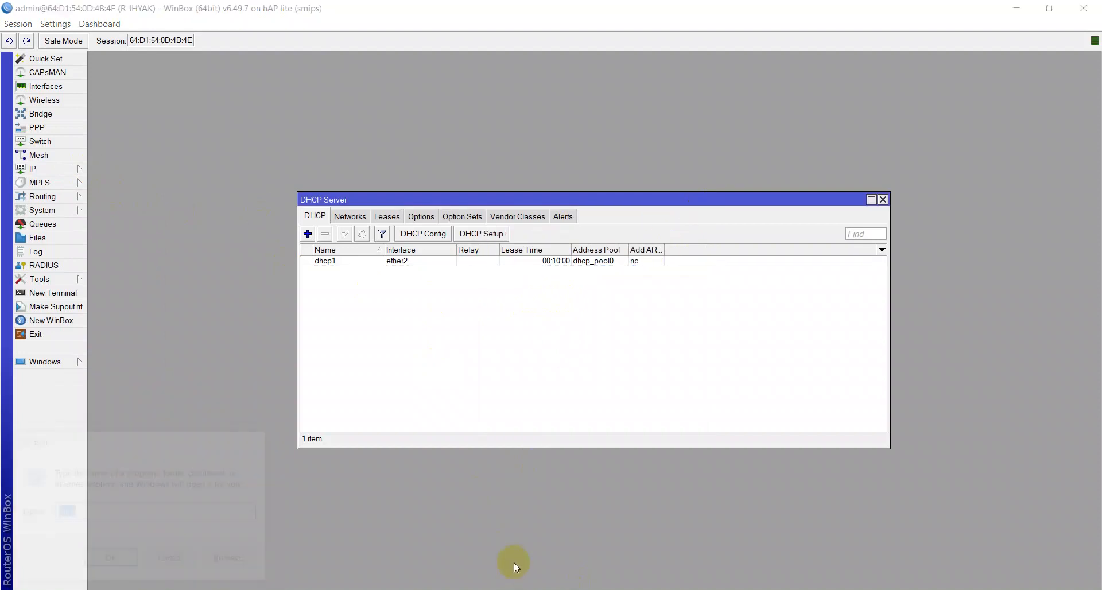
type("ping 19")
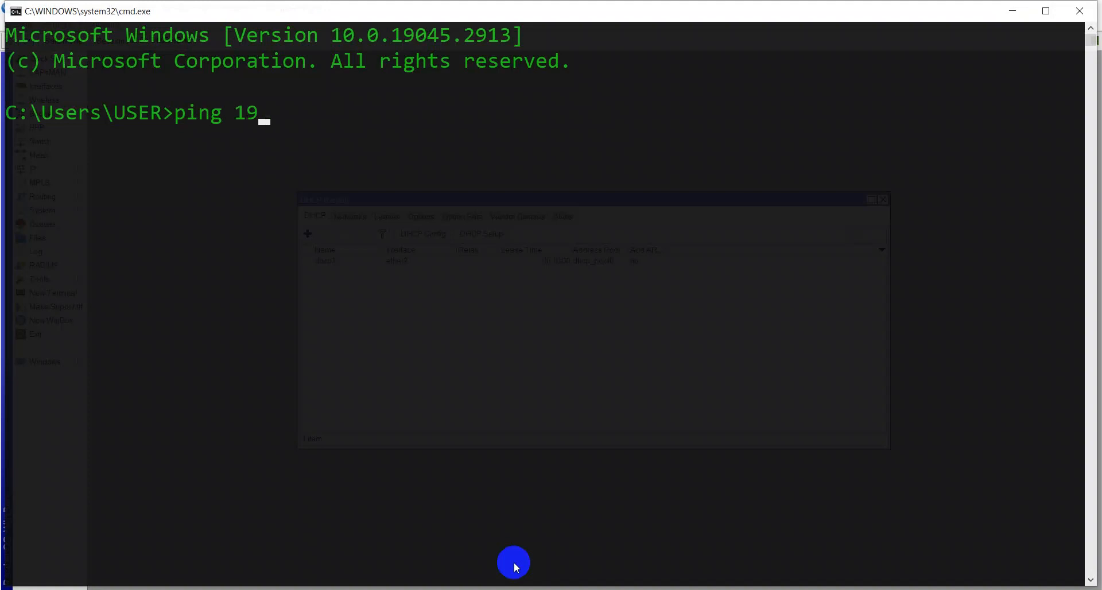
type("2.168.50")
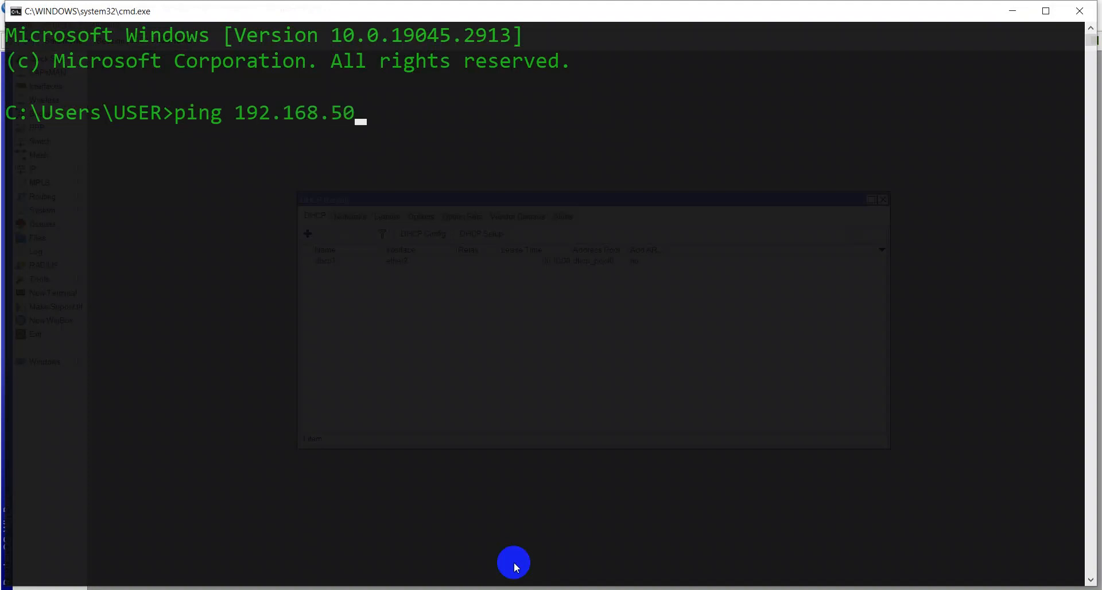
type(".1")
key("Return")
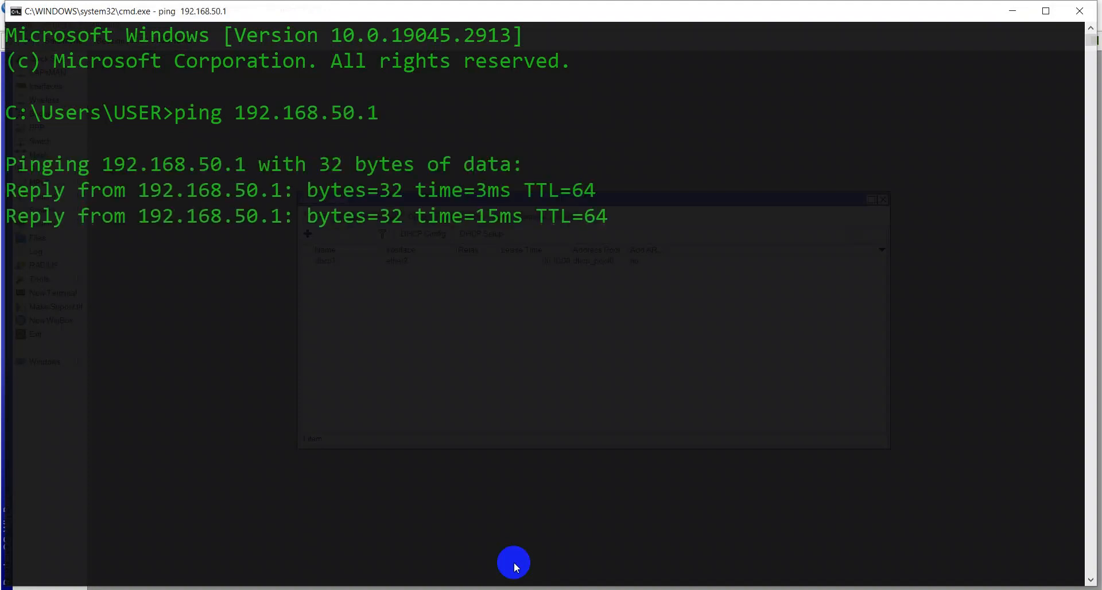
Step: Stop the running ping and ping the public address 8.8.4.4 from the Command Prompt
key("ctrl+c")
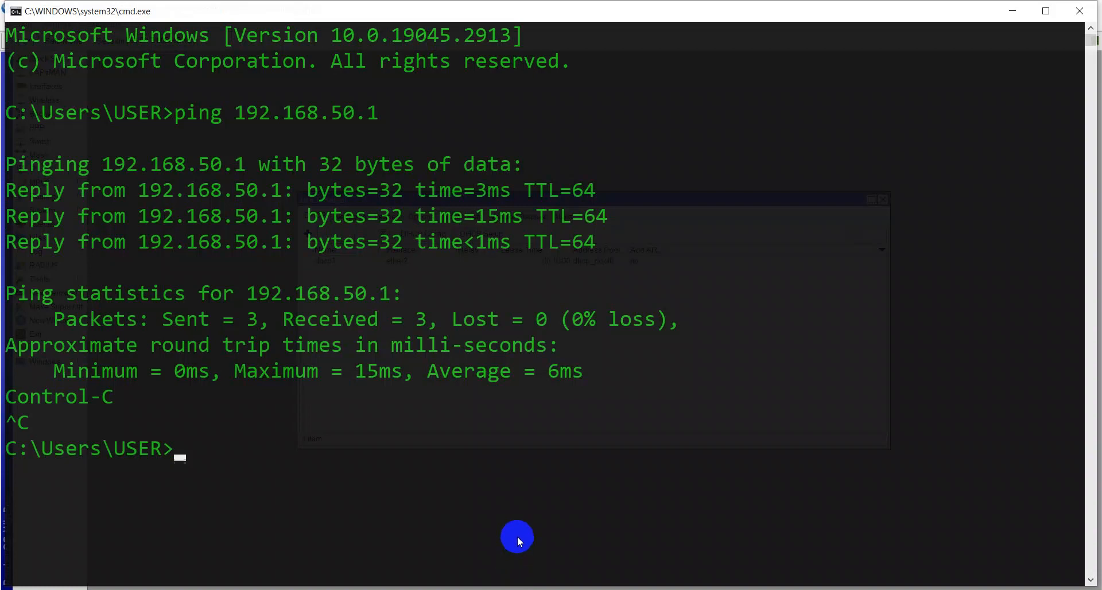
type("ping 8.8")
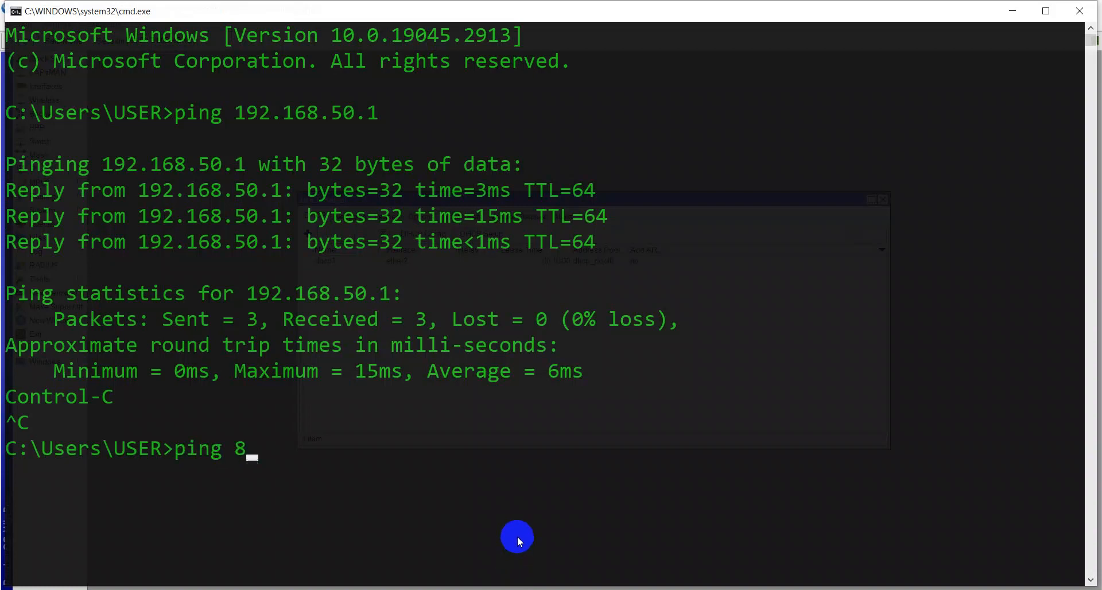
key("BackSpace")
type(".8.4.4")
key("Return")
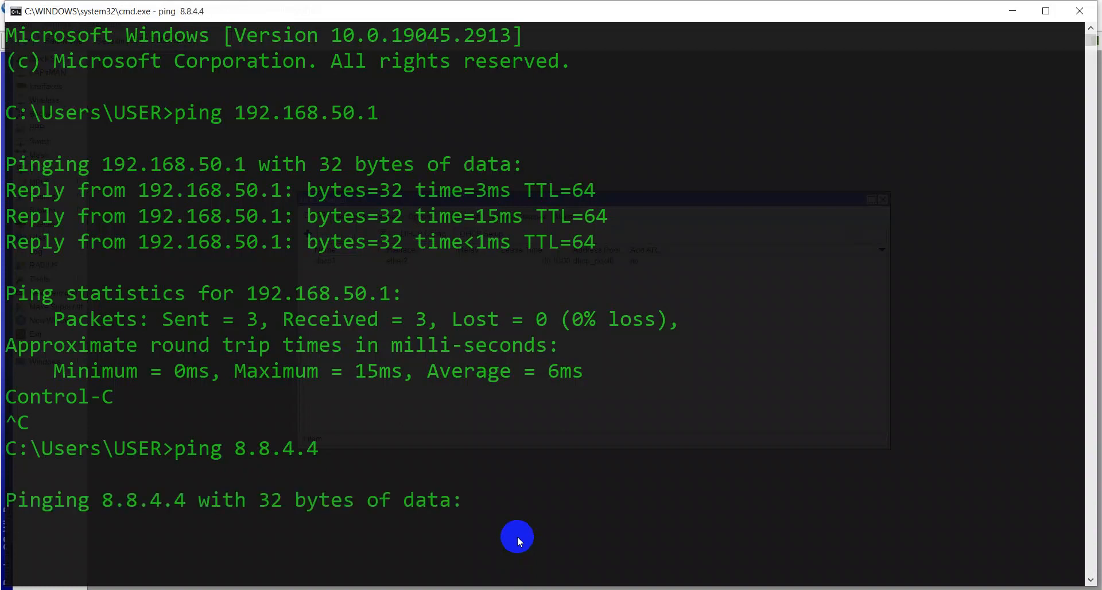
Step: Stop the ping, clear the console, and ping google.com from the PC, then stop it
key("ctrl+c")
type("cls")
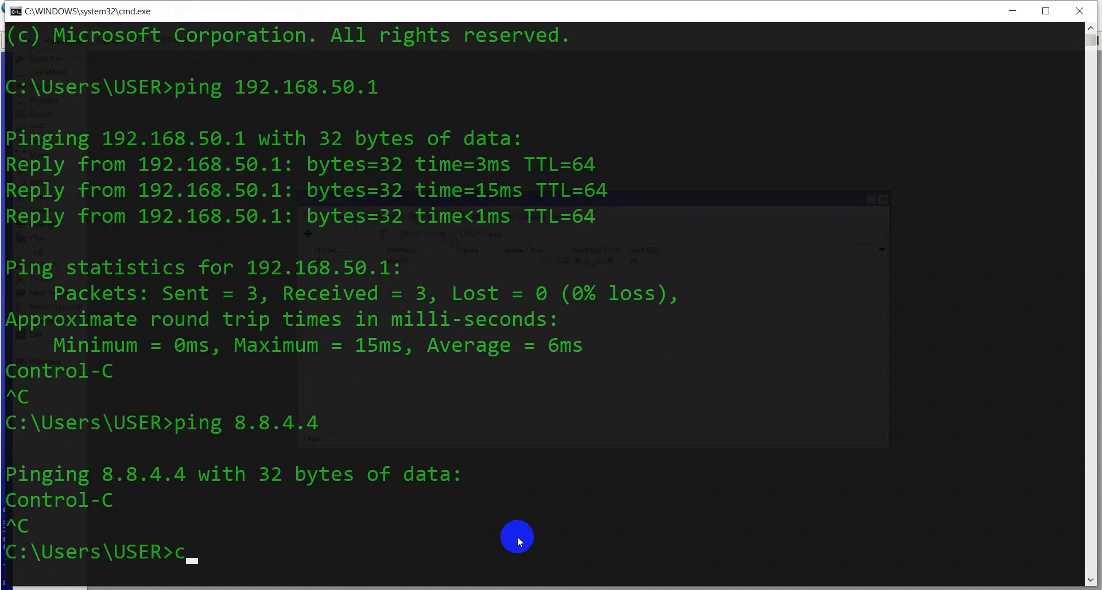
key("Return")
type("ping ")
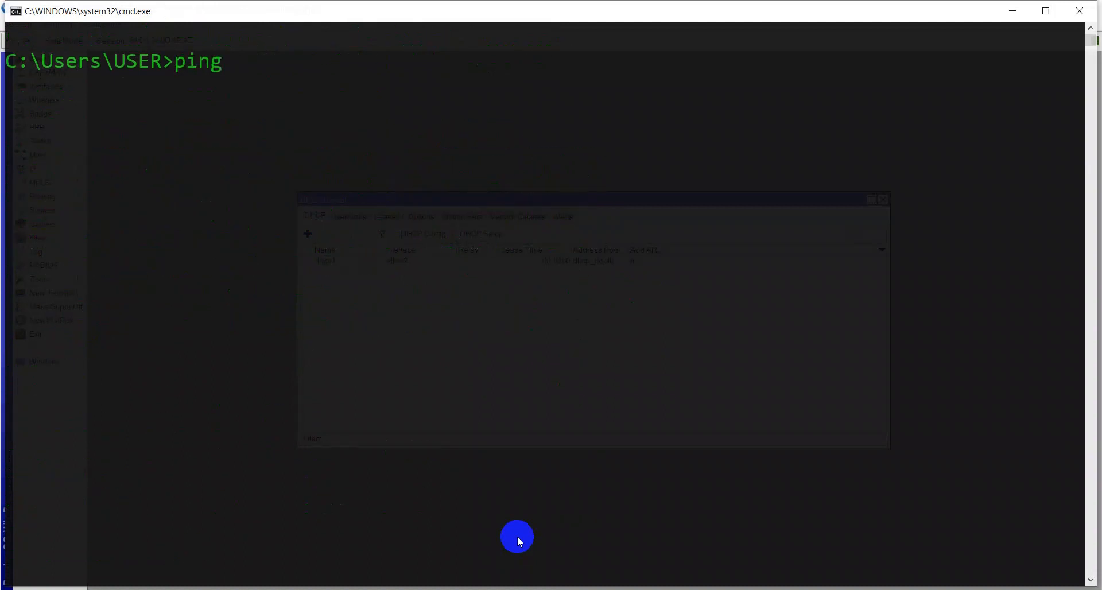
type("google.com")
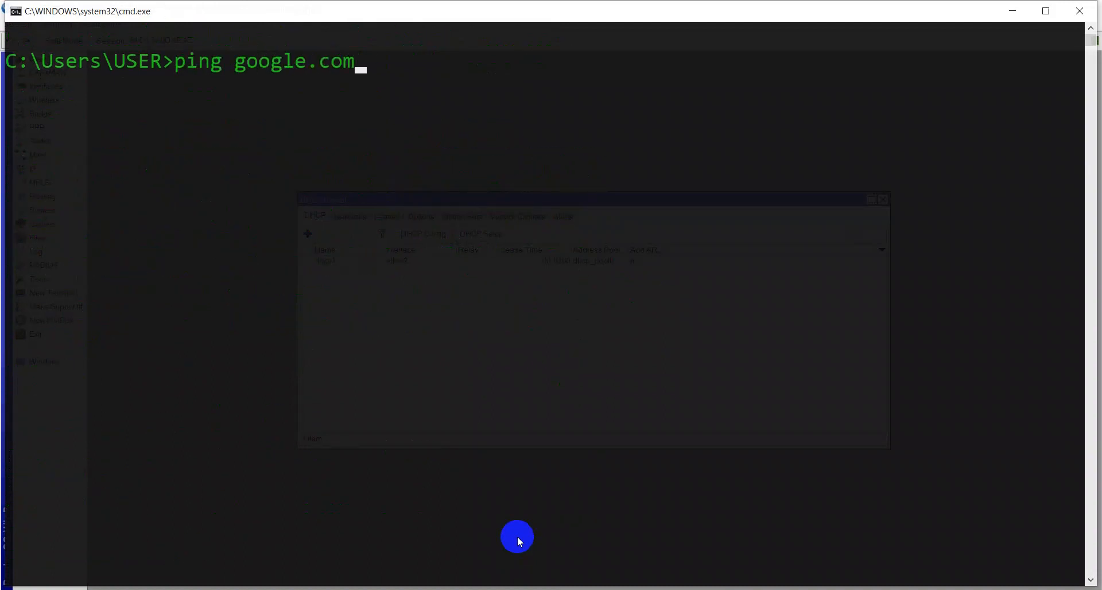
key("Return")
key("ctrl+c")
type("\\")
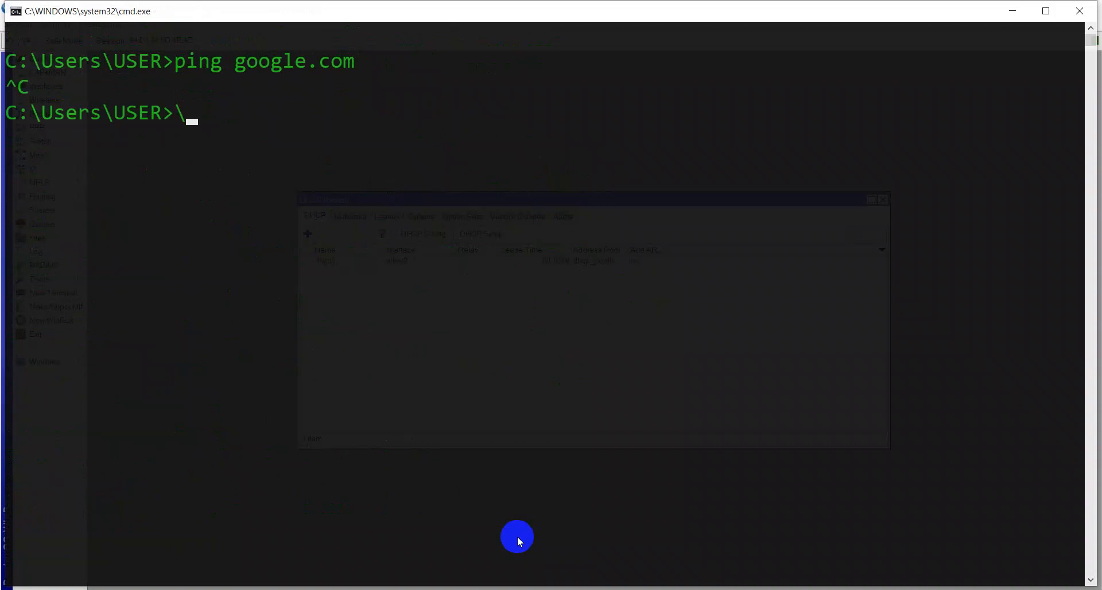
key("BackSpace")
Step: Return to WinBox and close the DHCP Server window
mouse_move(573, 587)
left_click(573, 551)
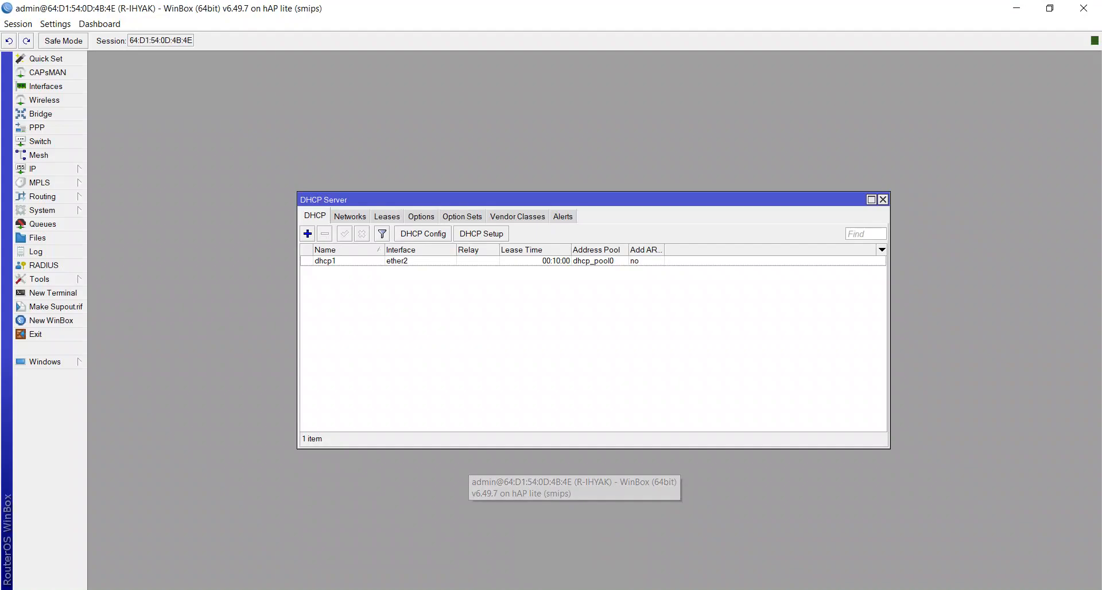
left_click(884, 201)
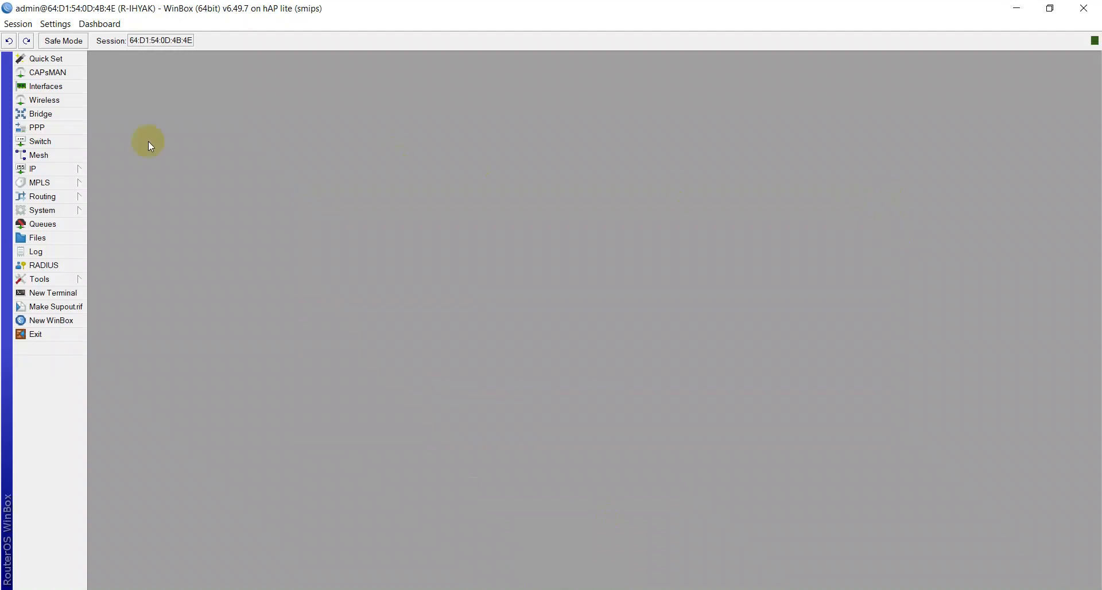
Step: Open a new router terminal and ping google.com from the router, then stop it
left_click(62, 291)
type("p")
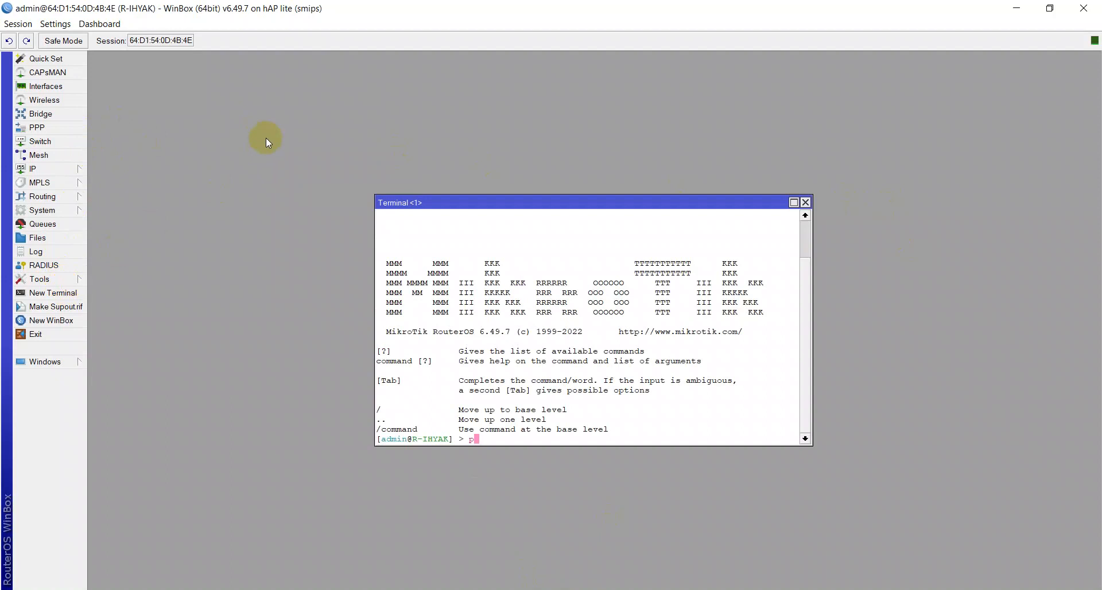
type("ing google.com")
key("Return")
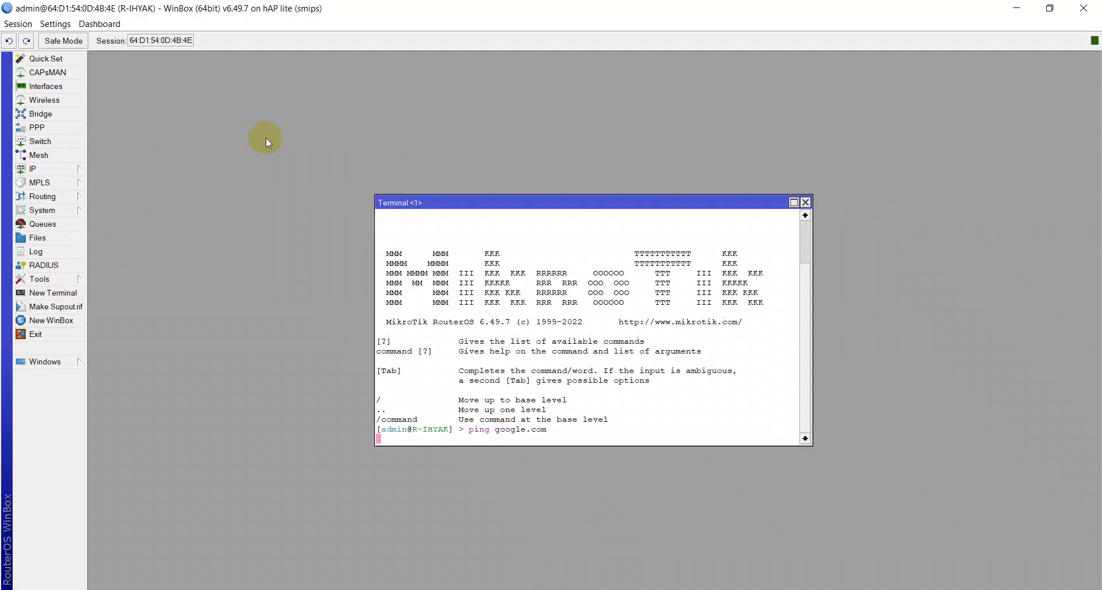
key("ctrl+c")
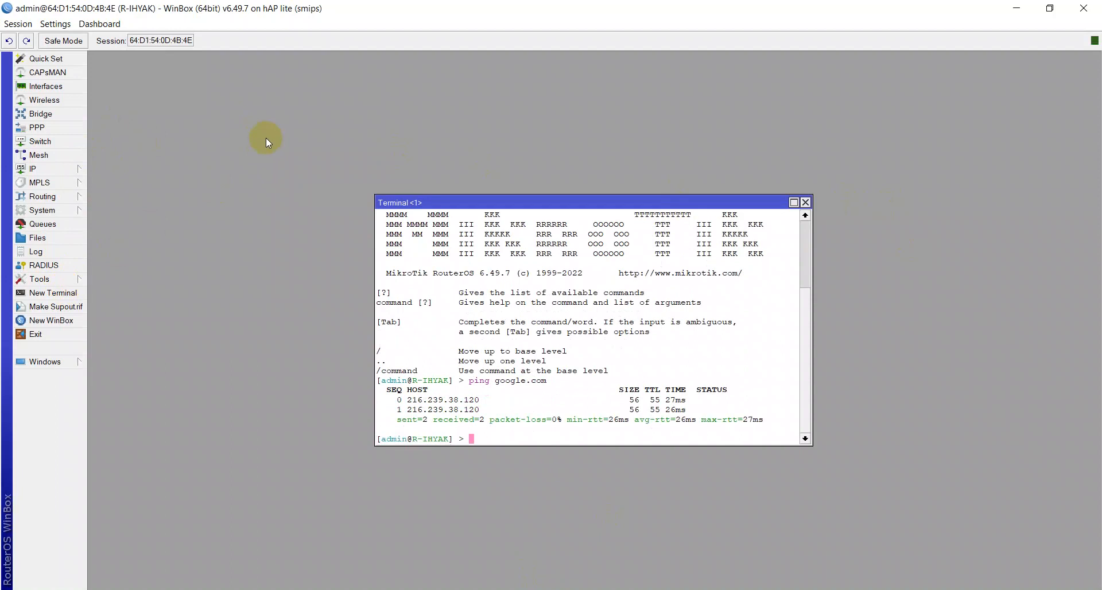
Step: Ping facebook.com from the router terminal and stop it
type("ping facebook.com")
key("Return")
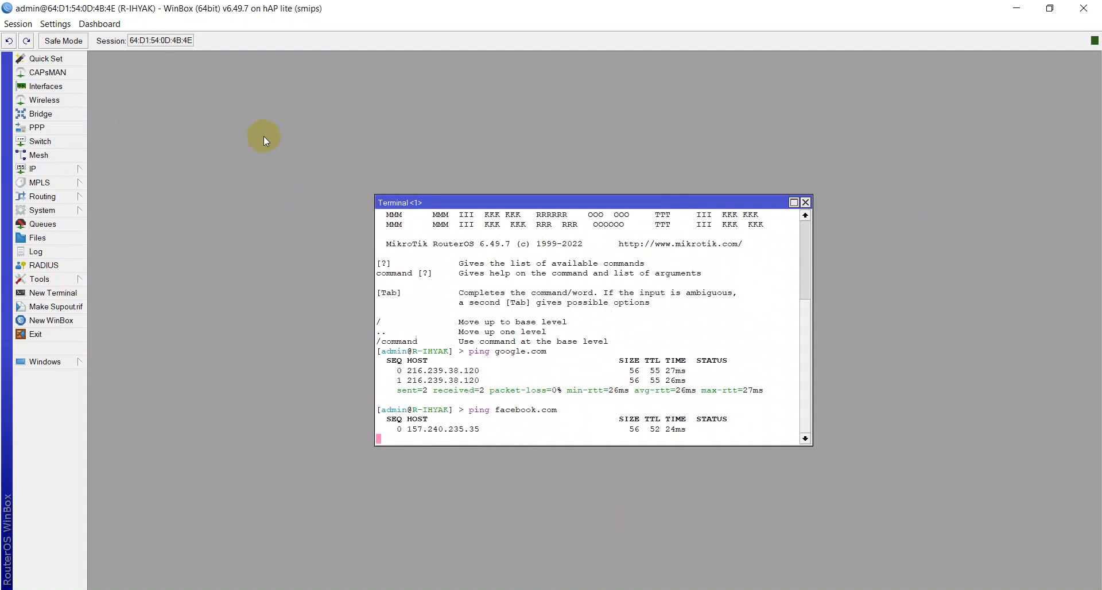
key("ctrl+c")
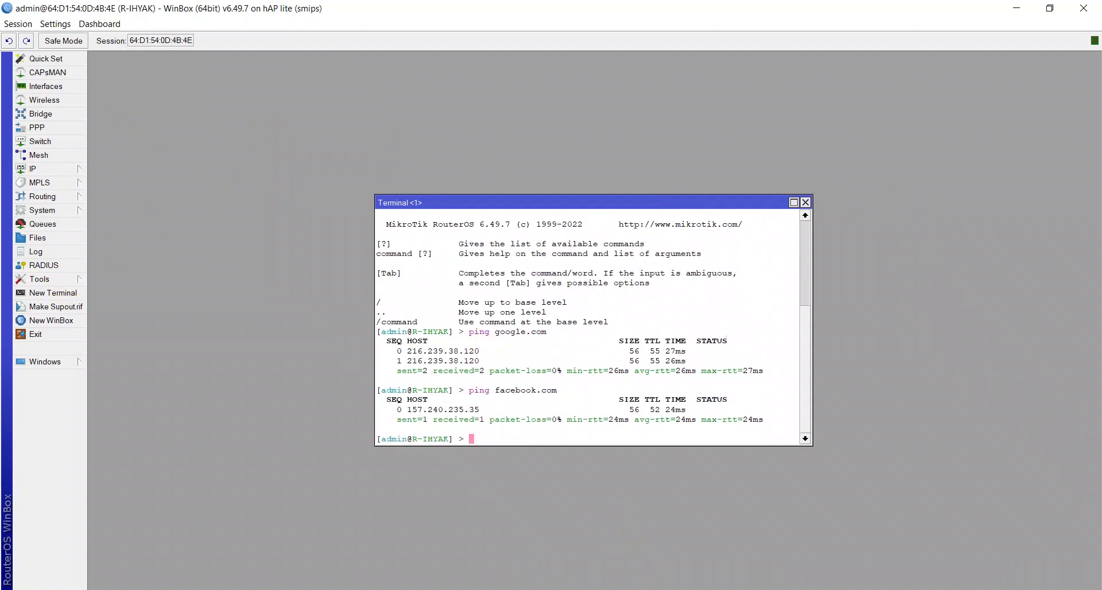
Step: Switch to the Command Prompt and rerun the ping to google.com from the PC, then stop it
key("alt+Tab")
key("Up")
key("Return")
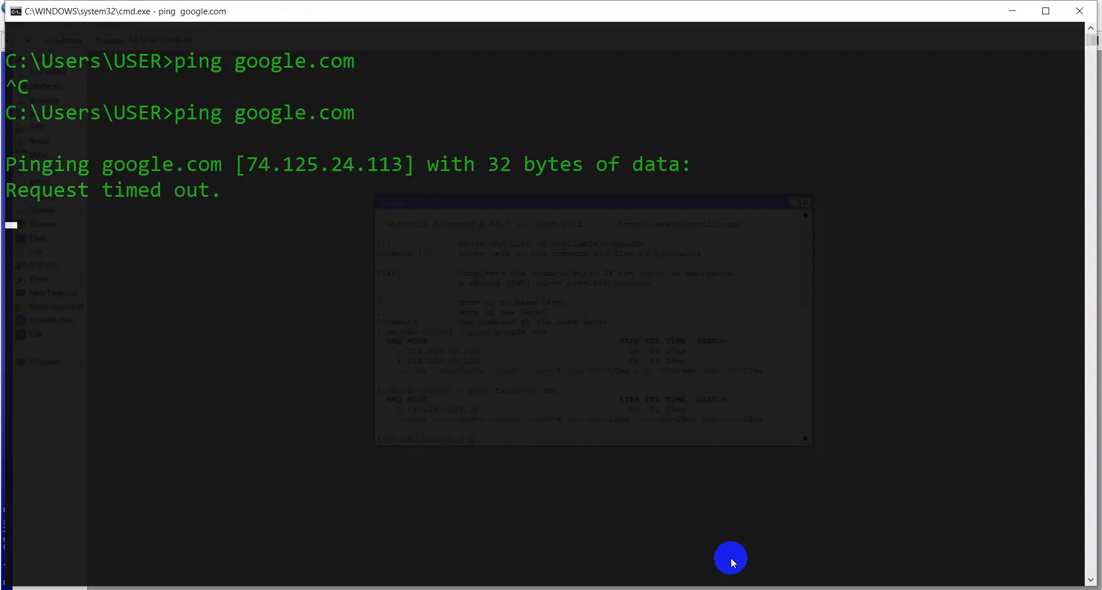
key("ctrl+c")
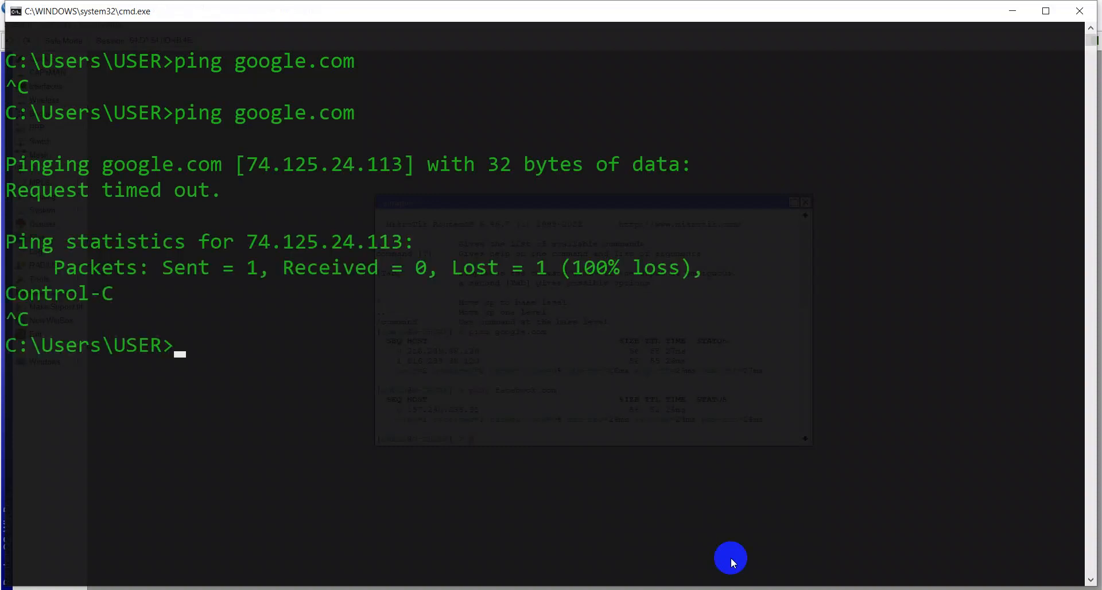
Step: Ping facebook.com from the PC's Command Prompt and stop it
type("ping face")
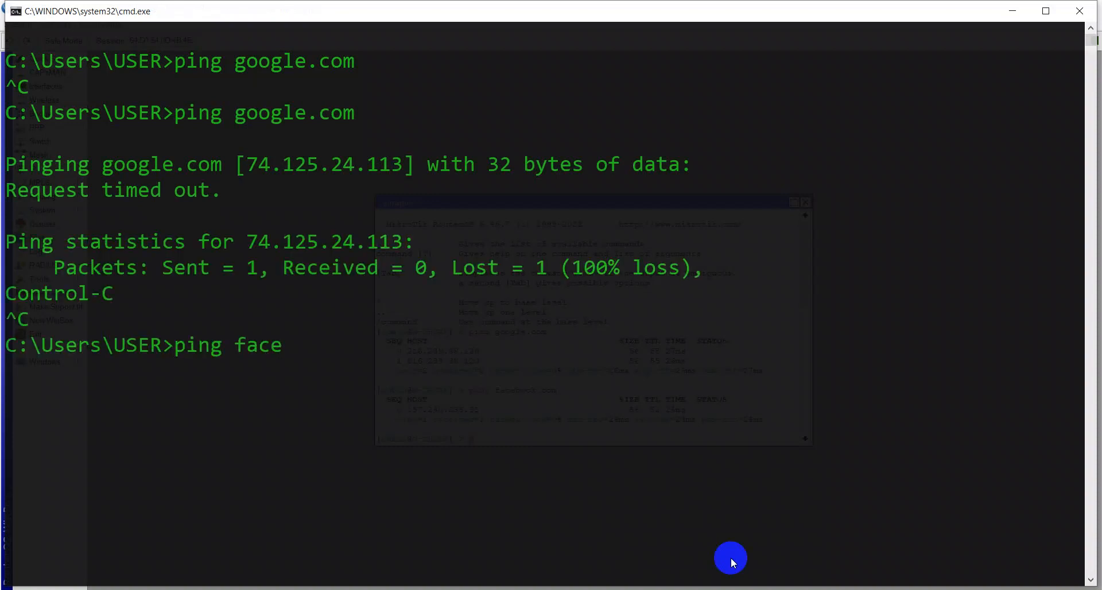
type("book.com")
key("Return")
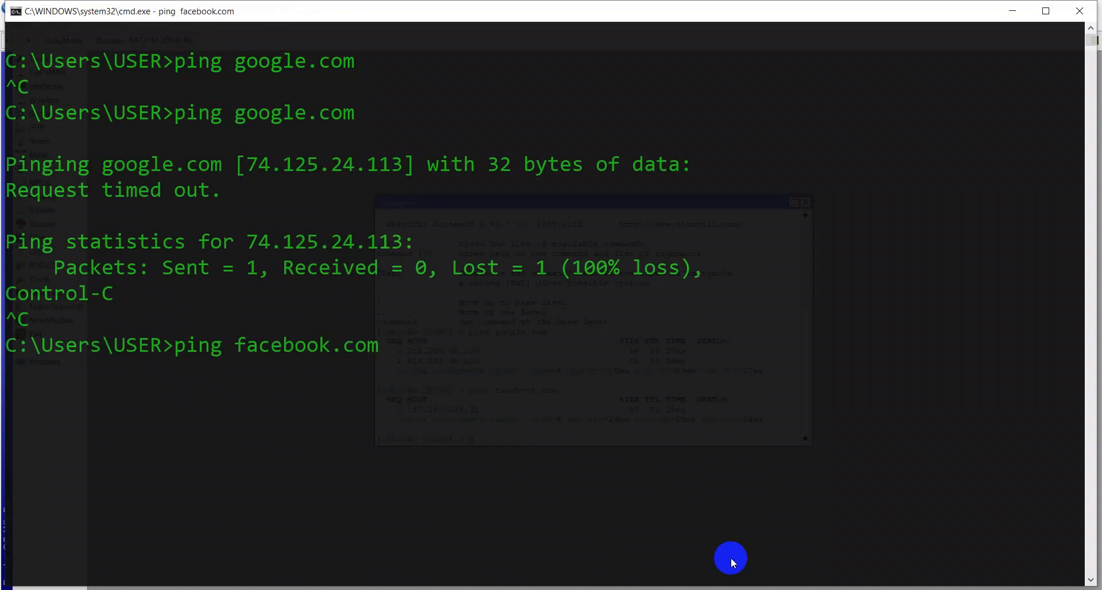
key("ctrl+c")
Step: Return to WinBox, close the router terminal, and open the Firewall's NAT rules
key("alt+Tab")
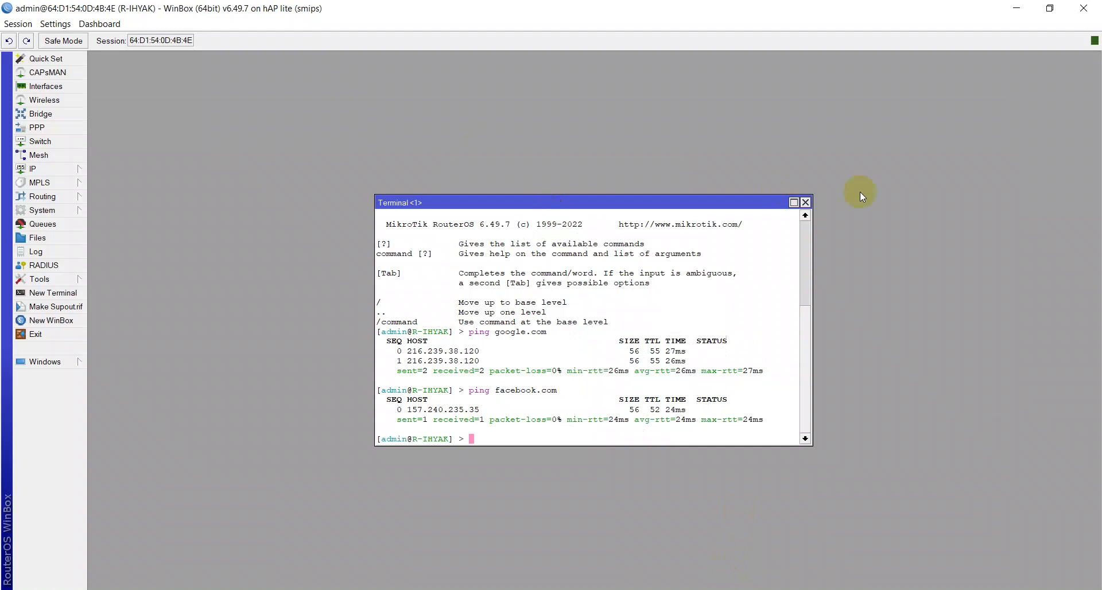
left_click(805, 203)
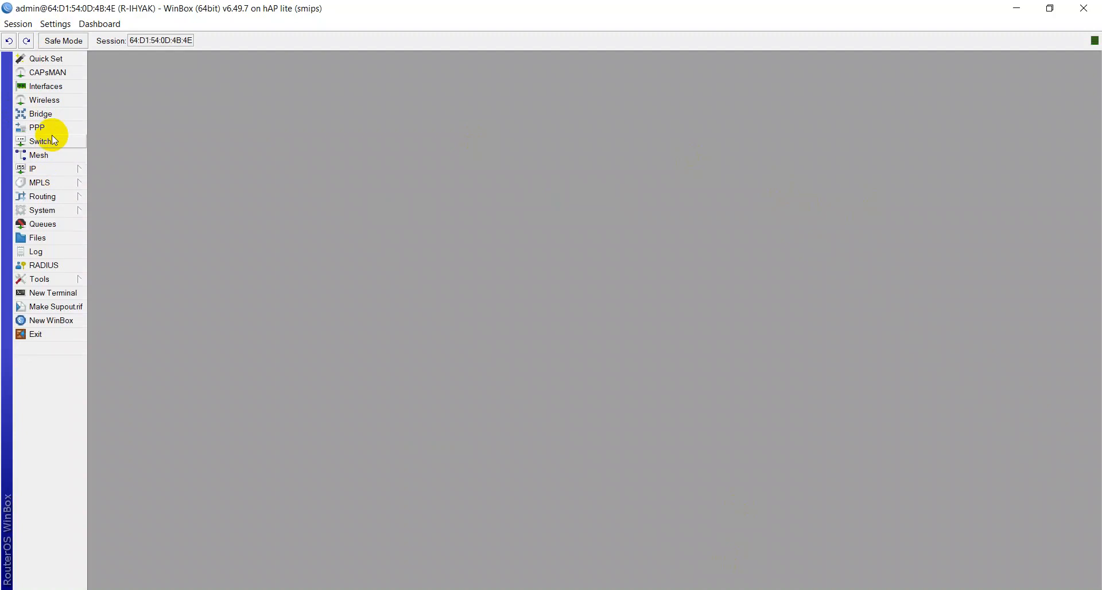
left_click(58, 168)
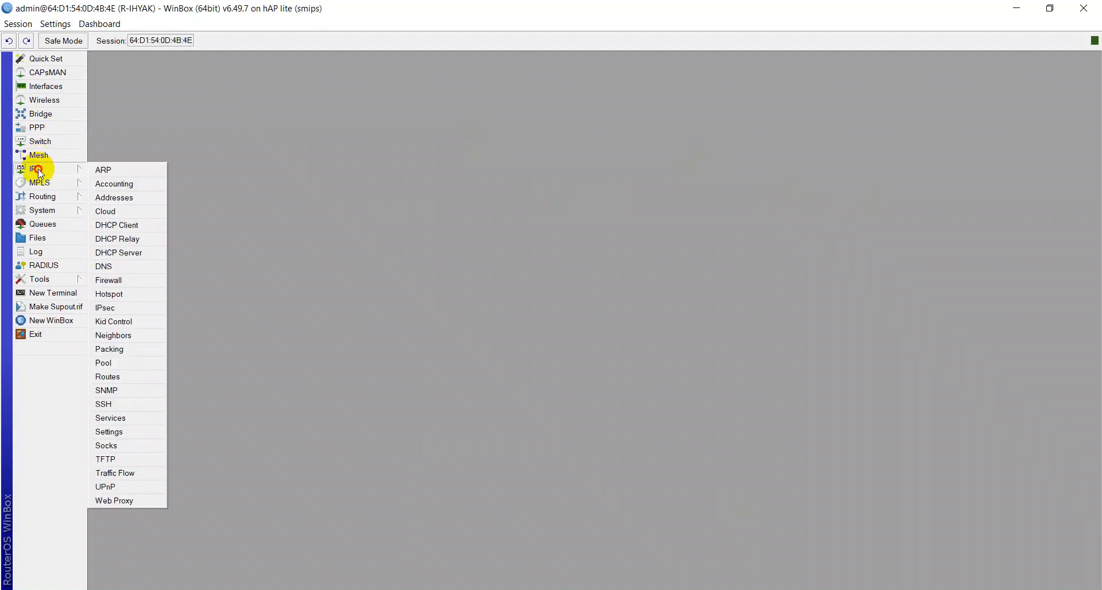
left_click(82, 170)
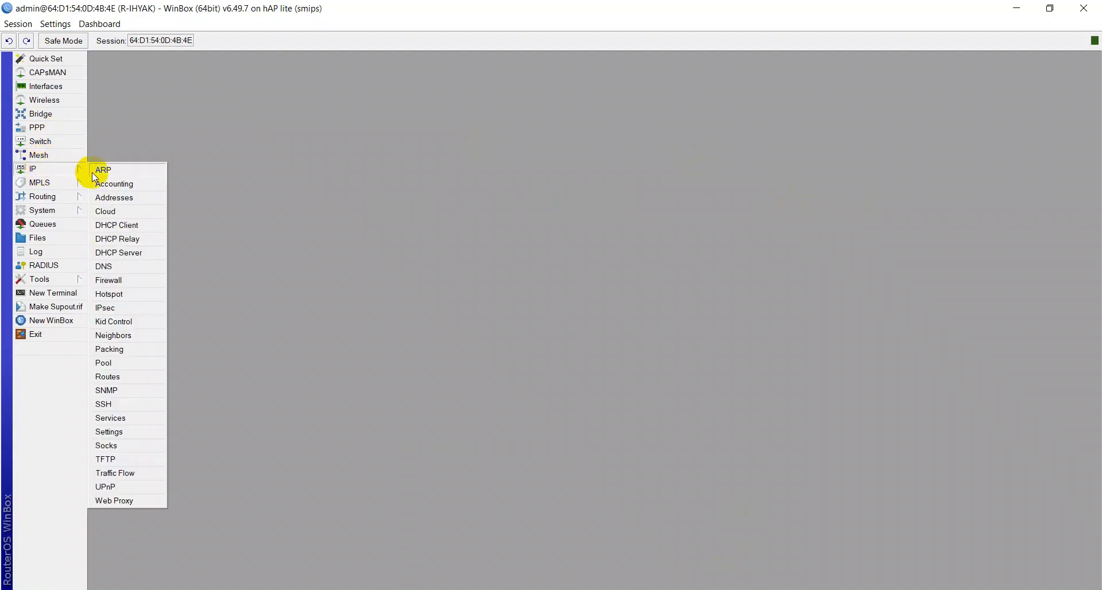
left_click(112, 284)
left_click(338, 218)
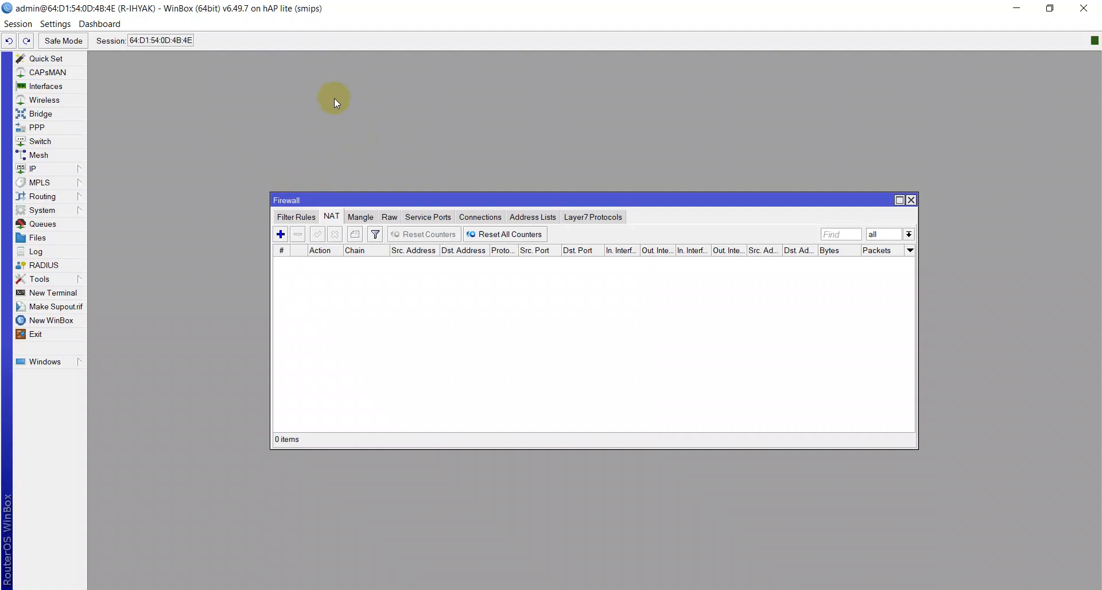
Step: Add a new NAT rule with chain srcnat and out interface ether1
left_click(280, 234)
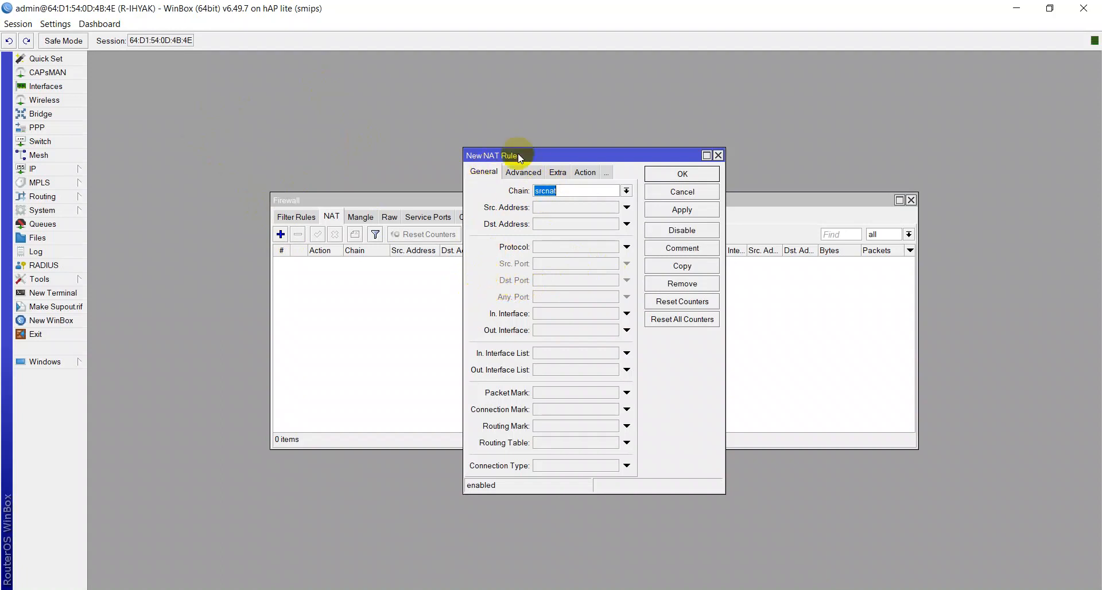
left_click(581, 172)
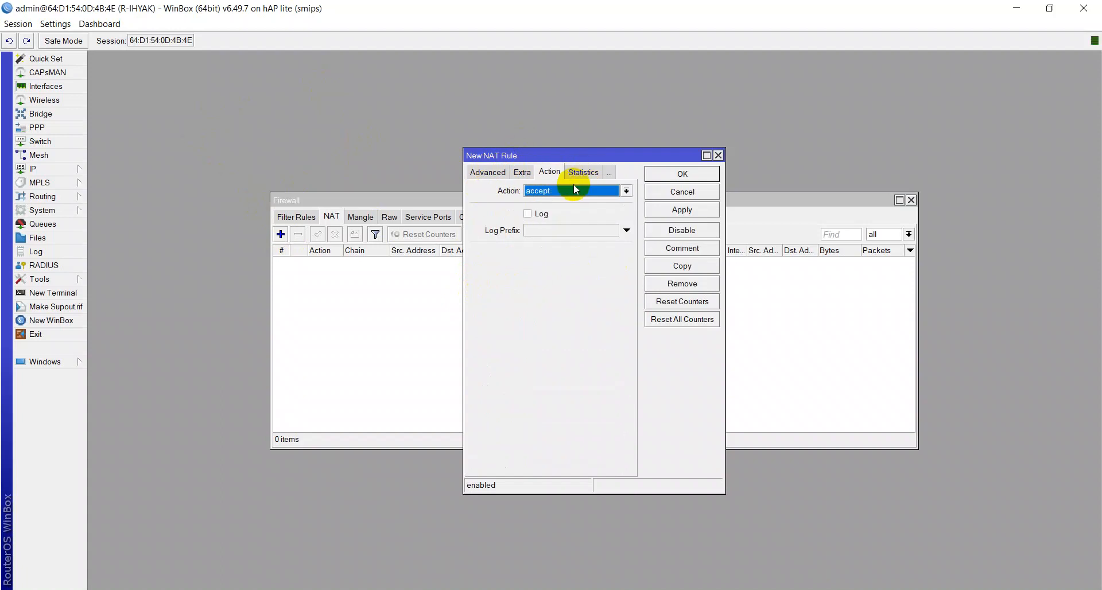
left_click(496, 174)
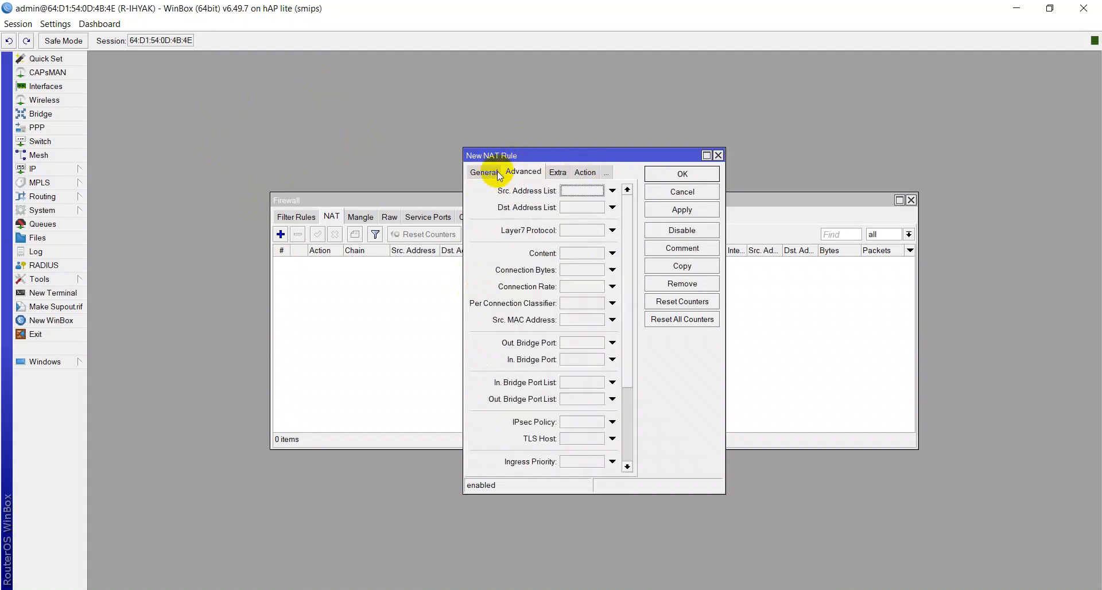
left_click(497, 173)
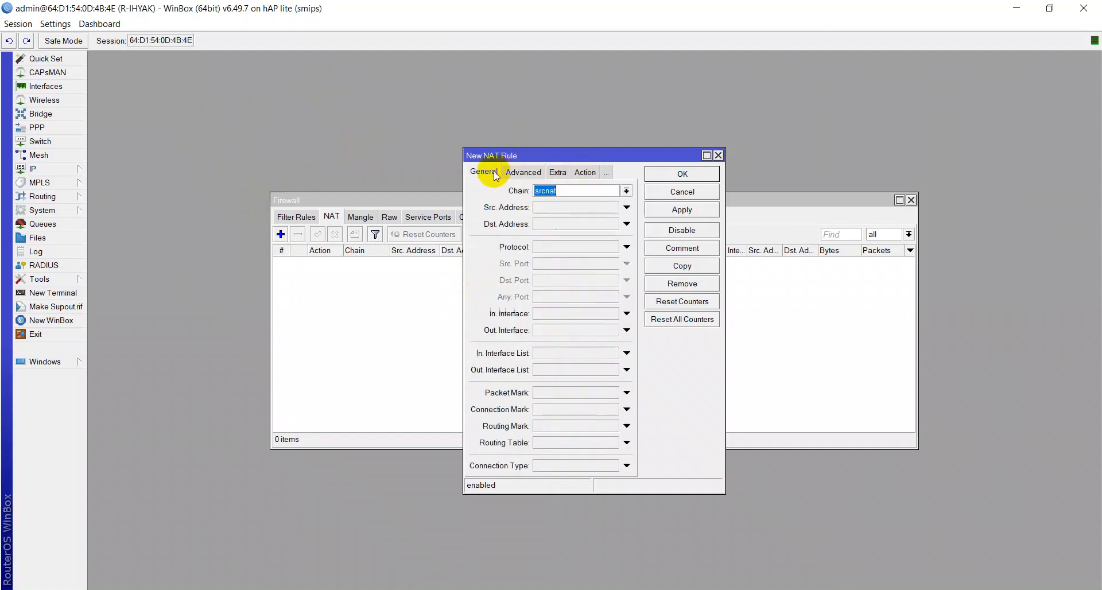
left_click(564, 193)
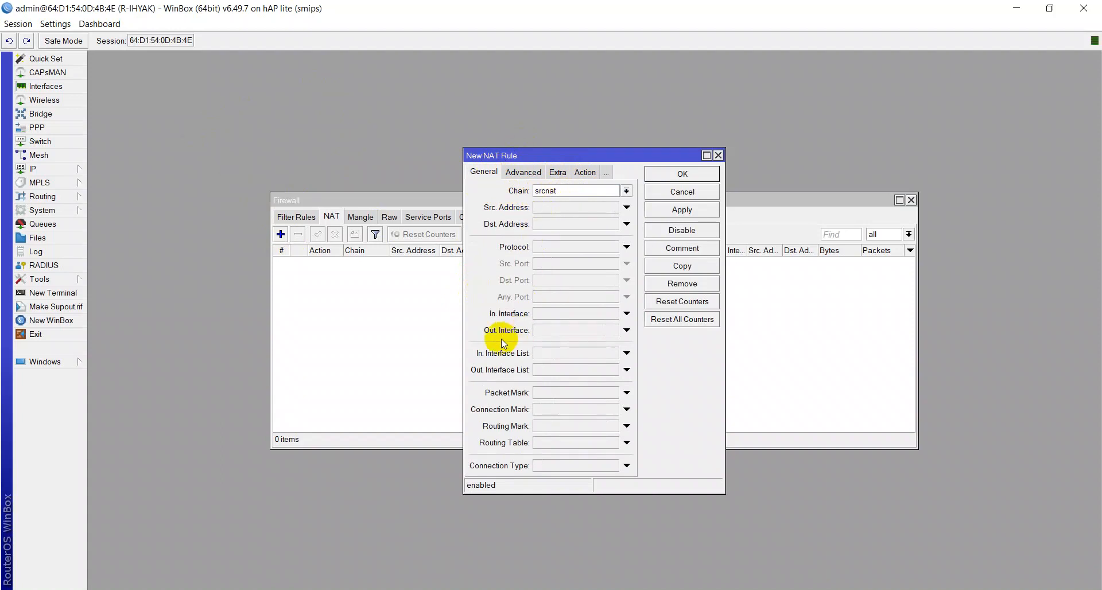
left_click(539, 330)
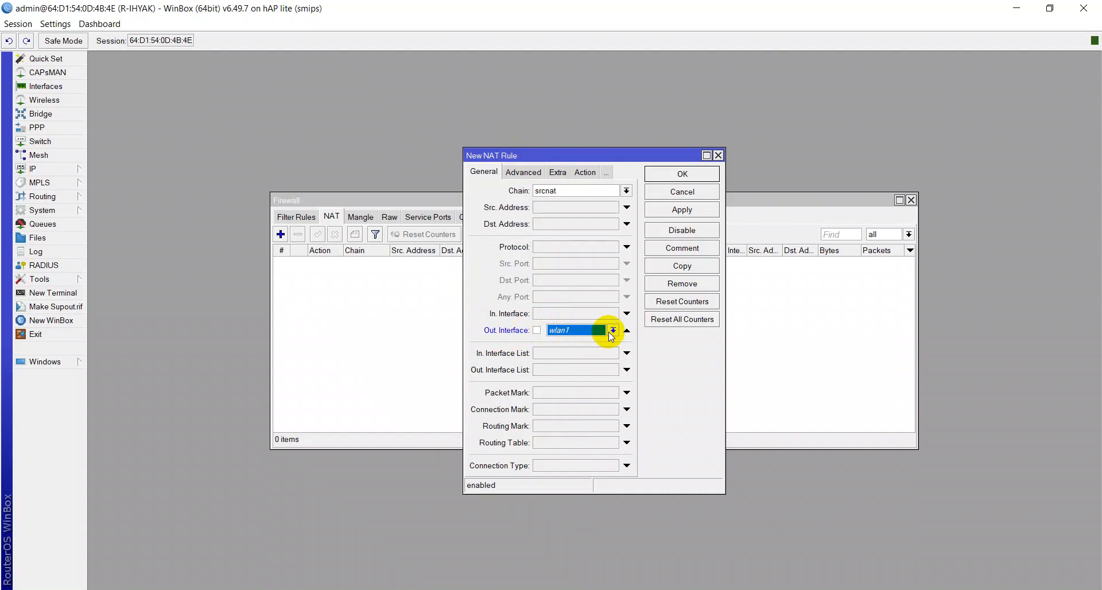
left_click(612, 330)
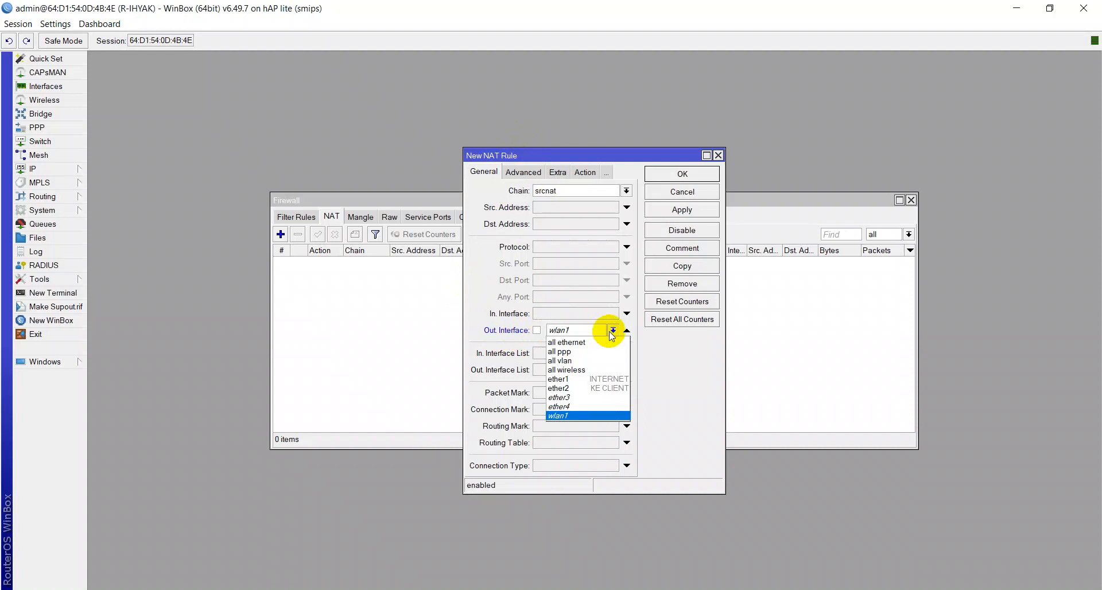
left_click(592, 377)
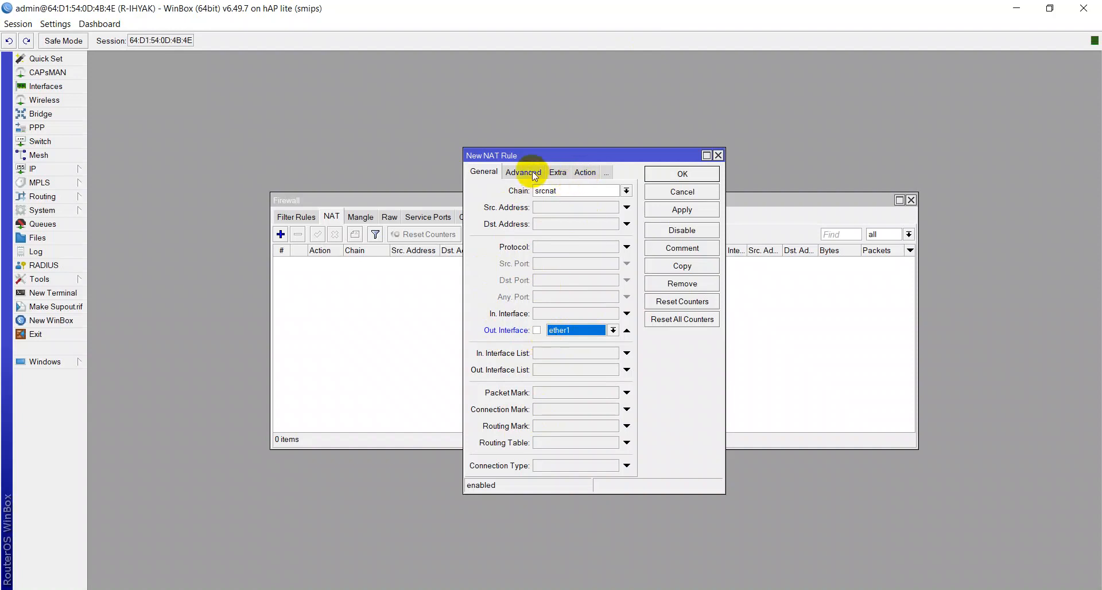
Step: Set the NAT rule's action to masquerade, apply, and save the rule
left_click(582, 173)
left_click(570, 190)
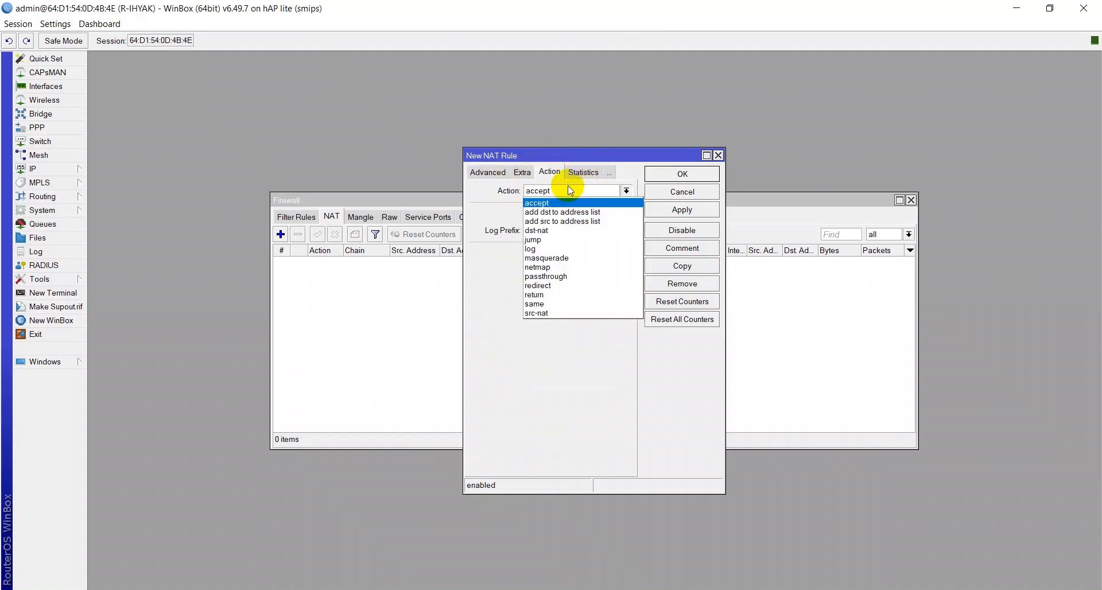
left_click(556, 258)
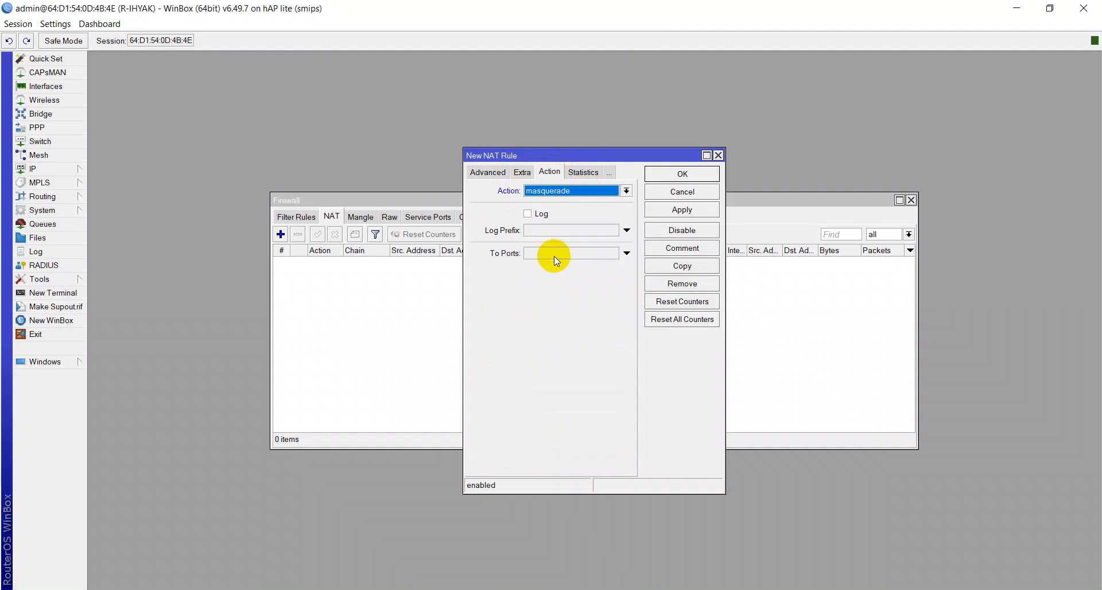
left_click(658, 210)
left_click(677, 173)
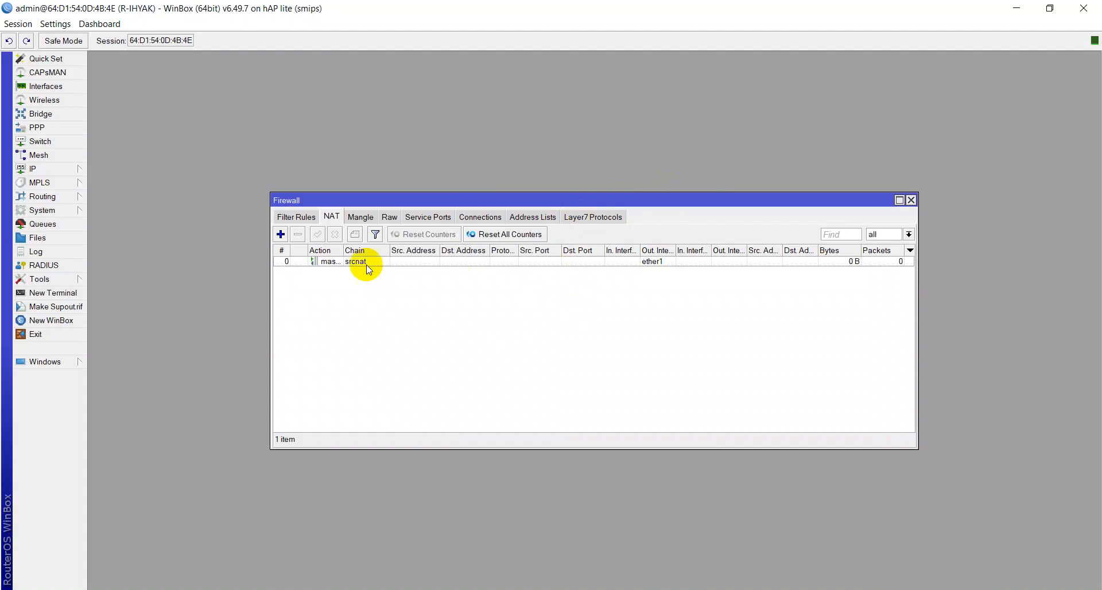
Step: Add the comment INTERNET GATEWAY to the masquerade NAT rule
left_click(336, 263)
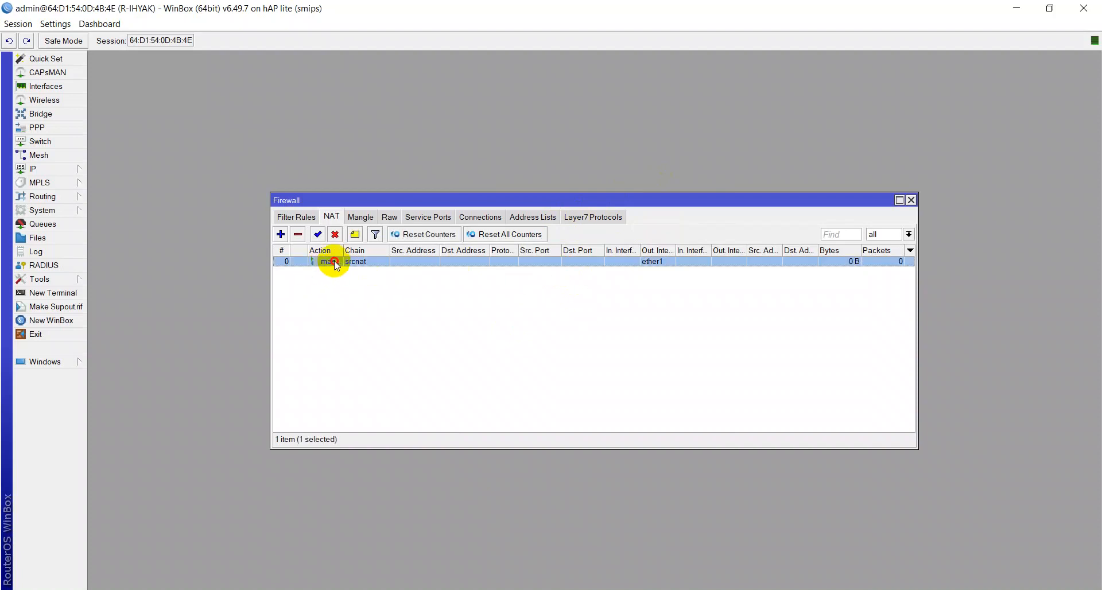
right_click(335, 264)
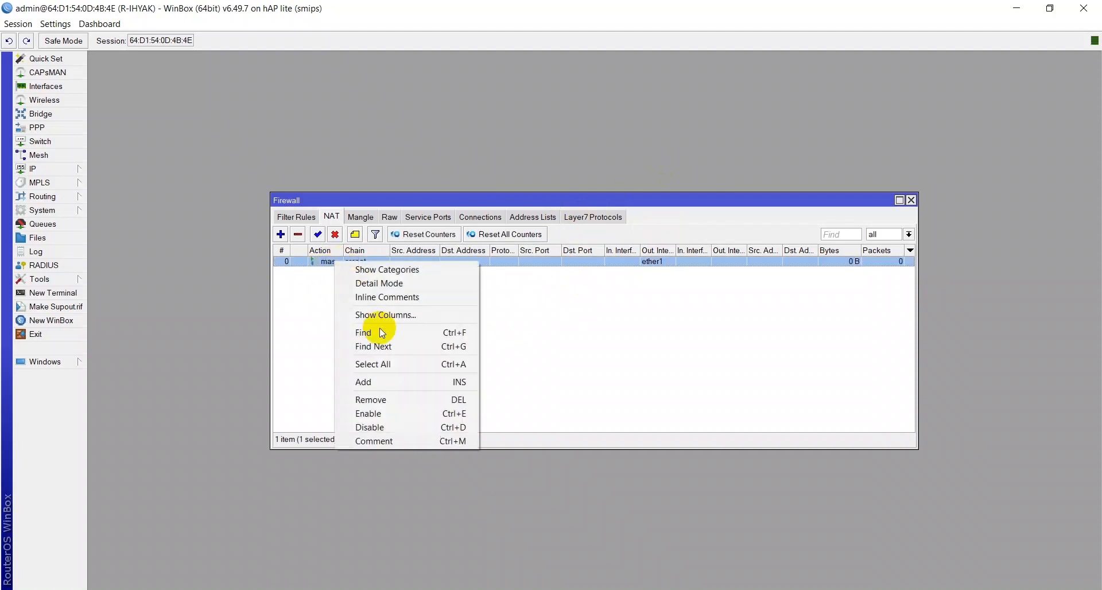
left_click(458, 442)
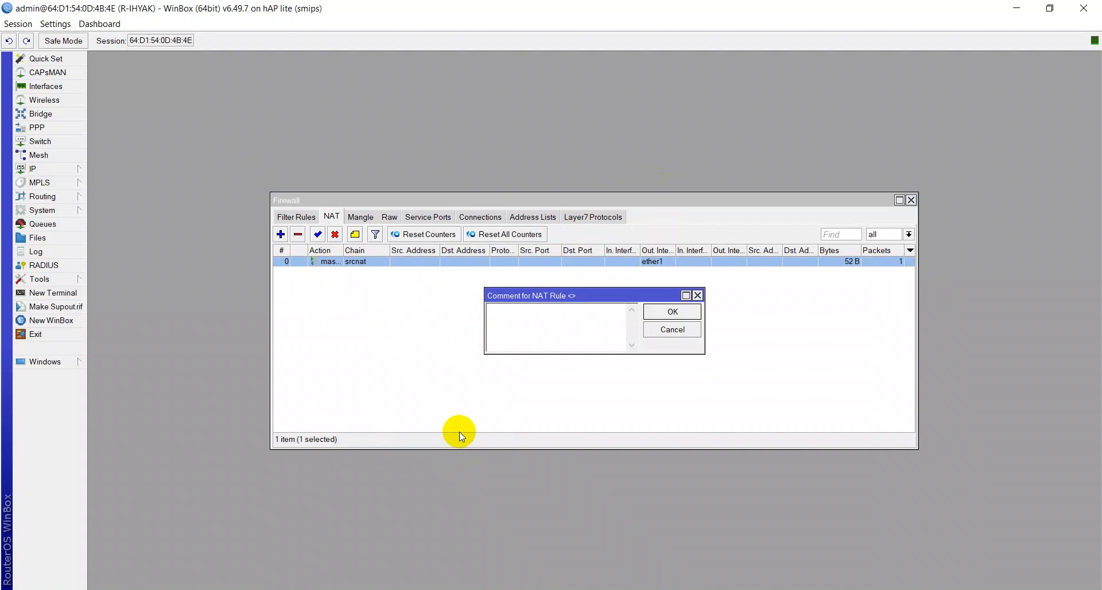
type("INTERNET GATEWAY")
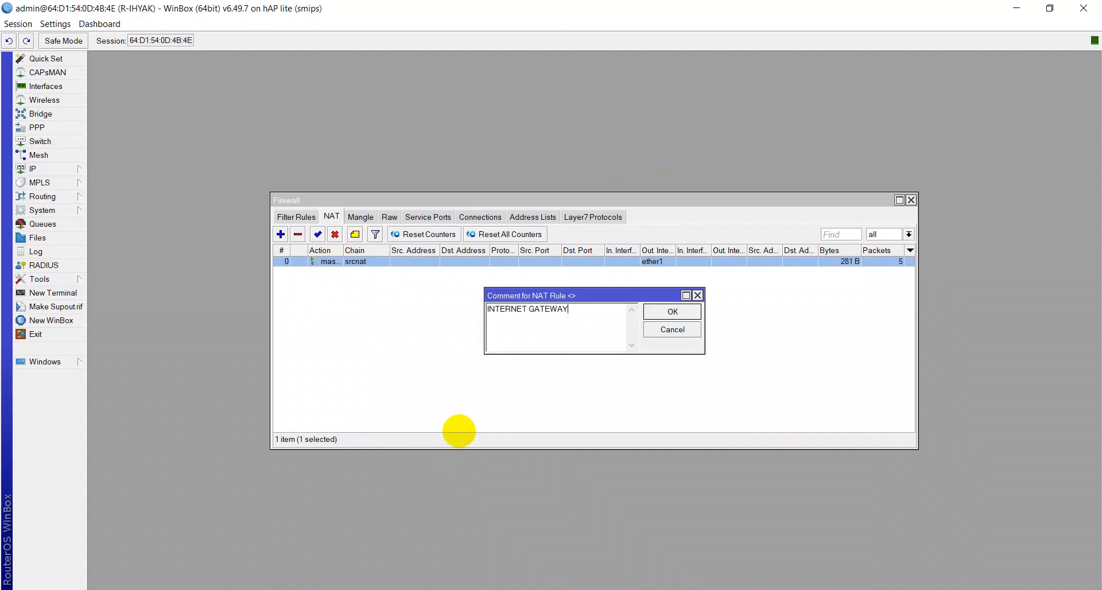
key("Return")
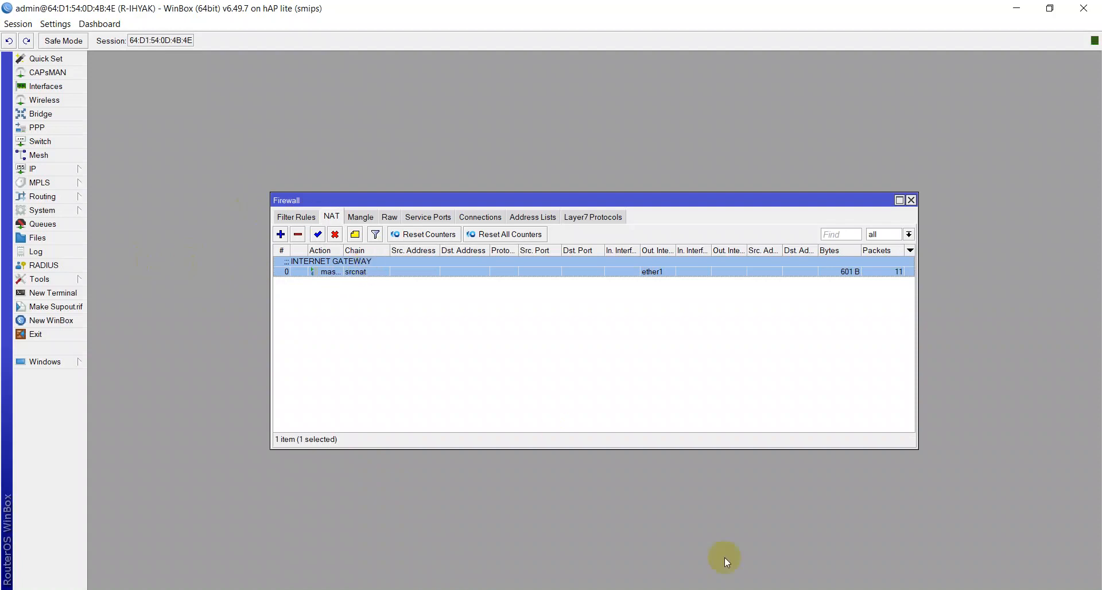
Step: Switch to the Command Prompt and rerun the ping to google.com
key("alt+Tab")
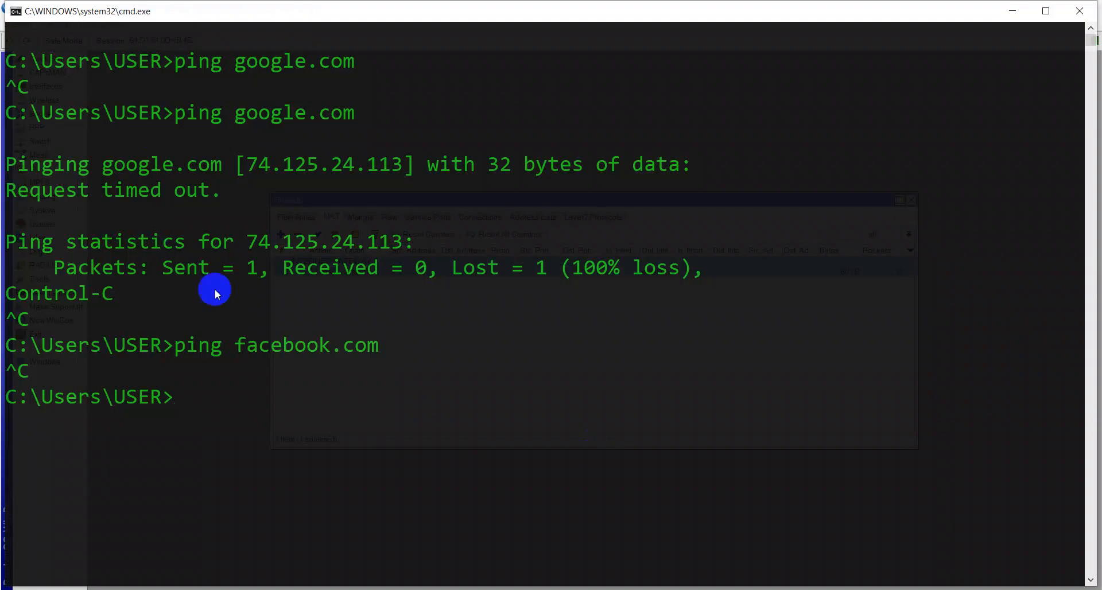
key("Up")
key("Up")
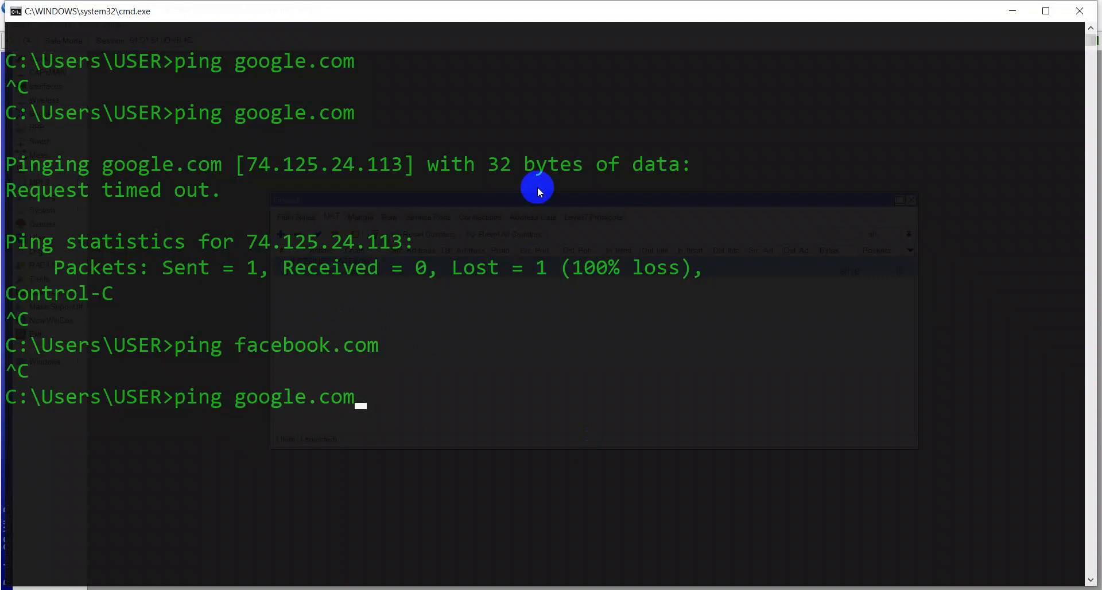
key("Return")
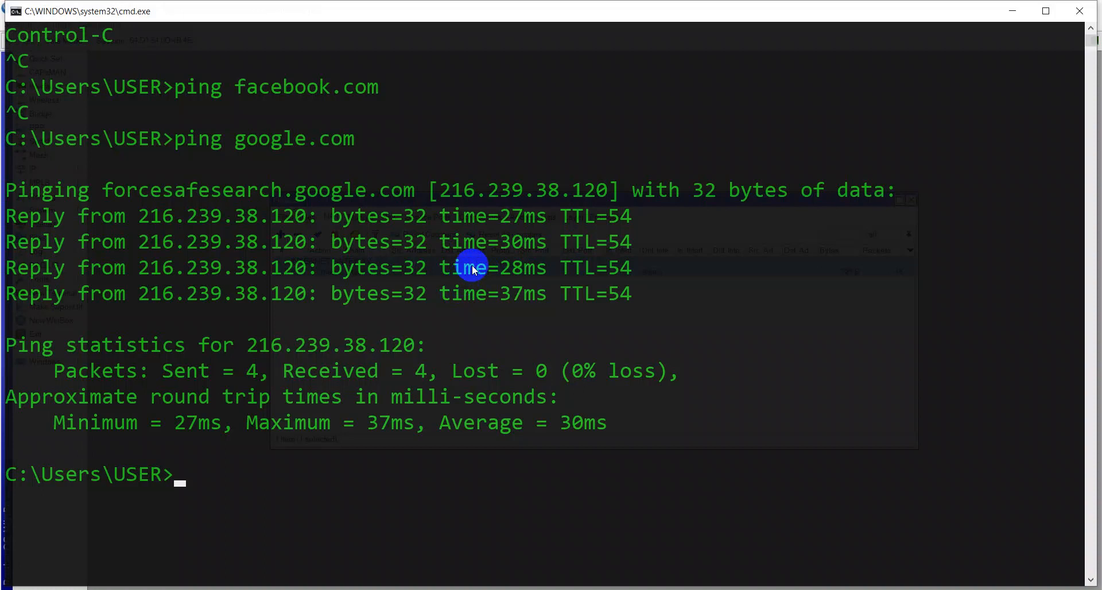
Step: Rerun the ping to facebook.com and stop it
type("cls")
key("Up")
key("Up")
key("Return")
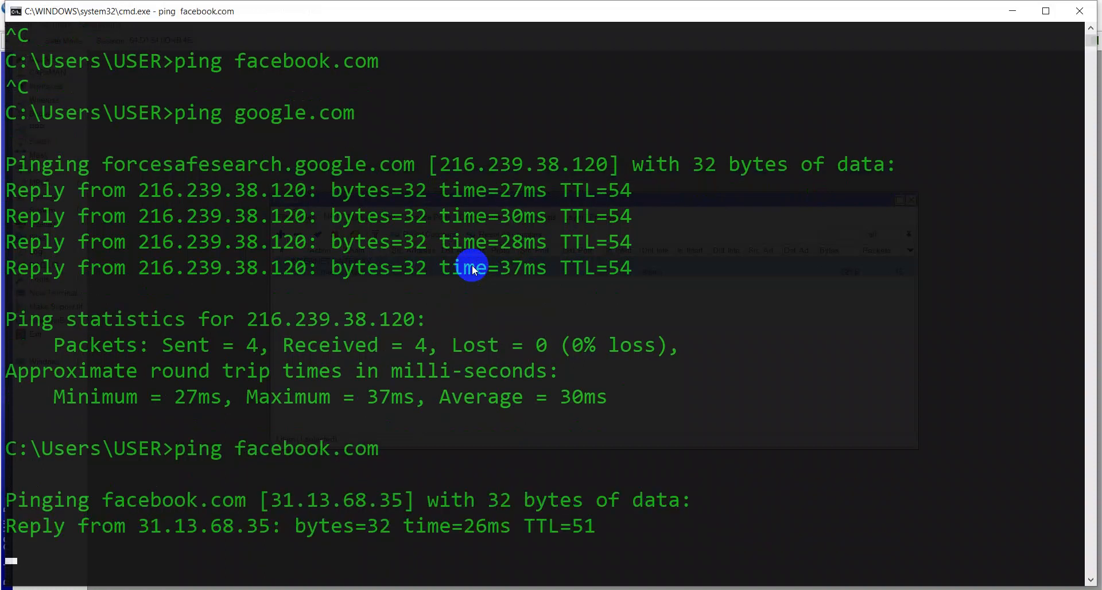
key("ctrl+c")
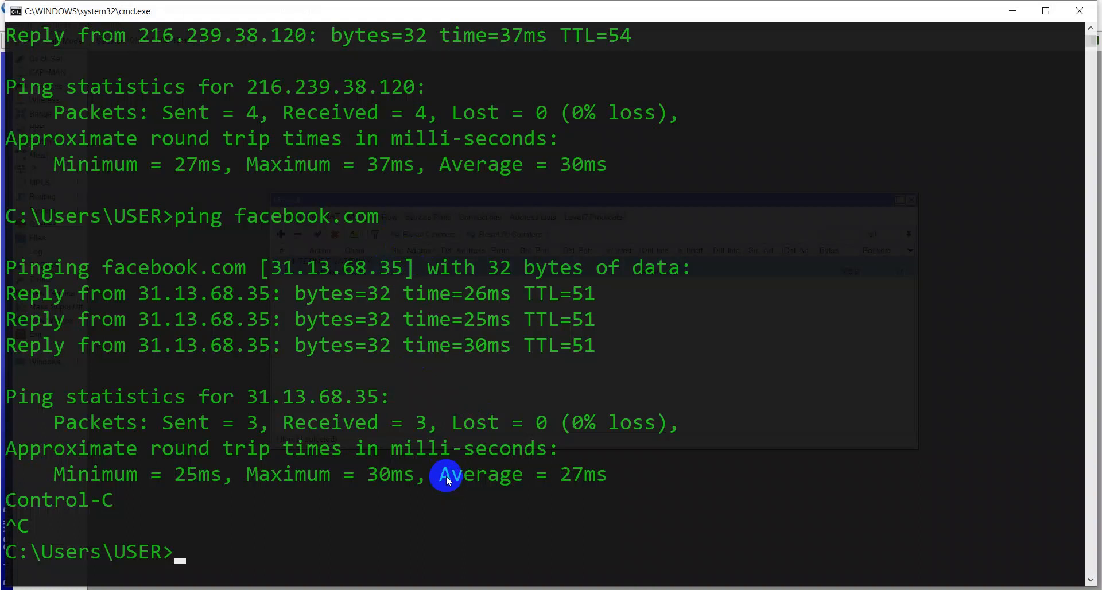
Step: Return to WinBox, close the Firewall window, and open the Files list
left_click(603, 589)
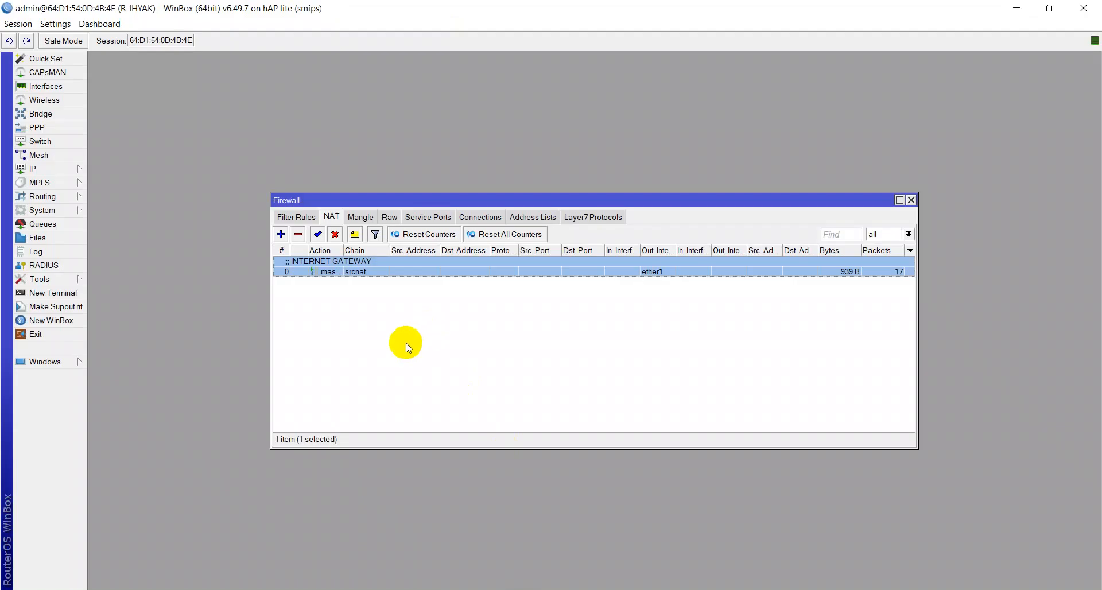
left_click(911, 200)
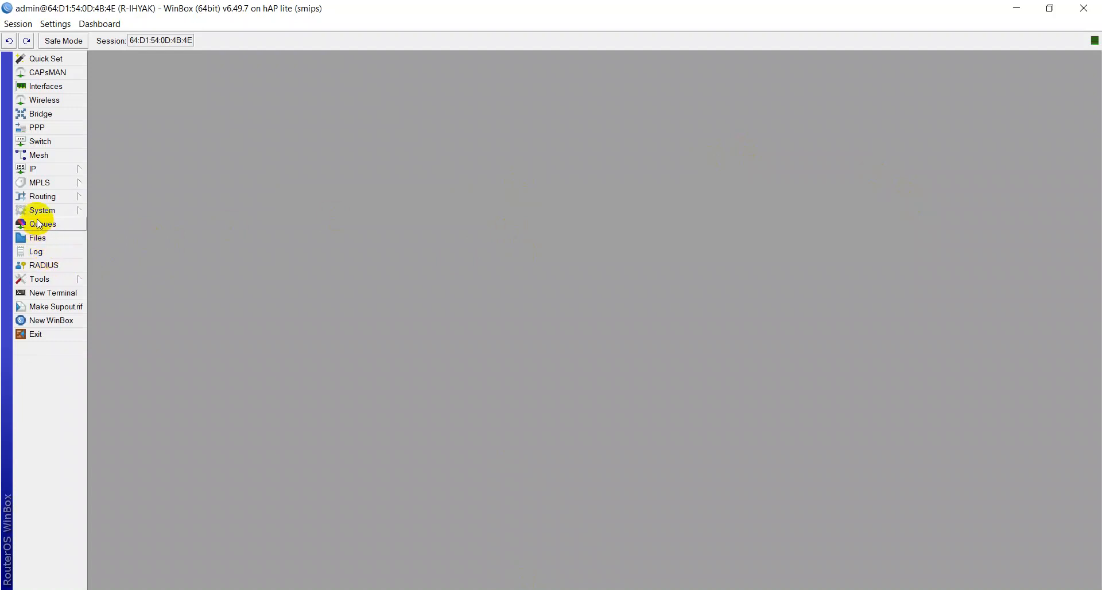
left_click(38, 237)
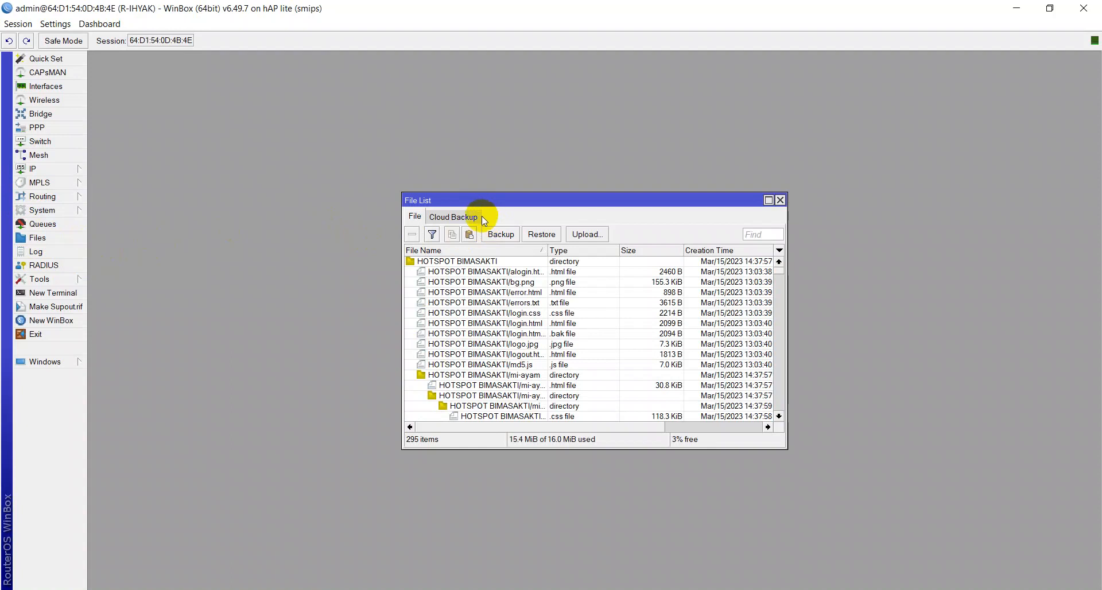
Step: Create an unencrypted router backup named backuprihyak
left_click(496, 236)
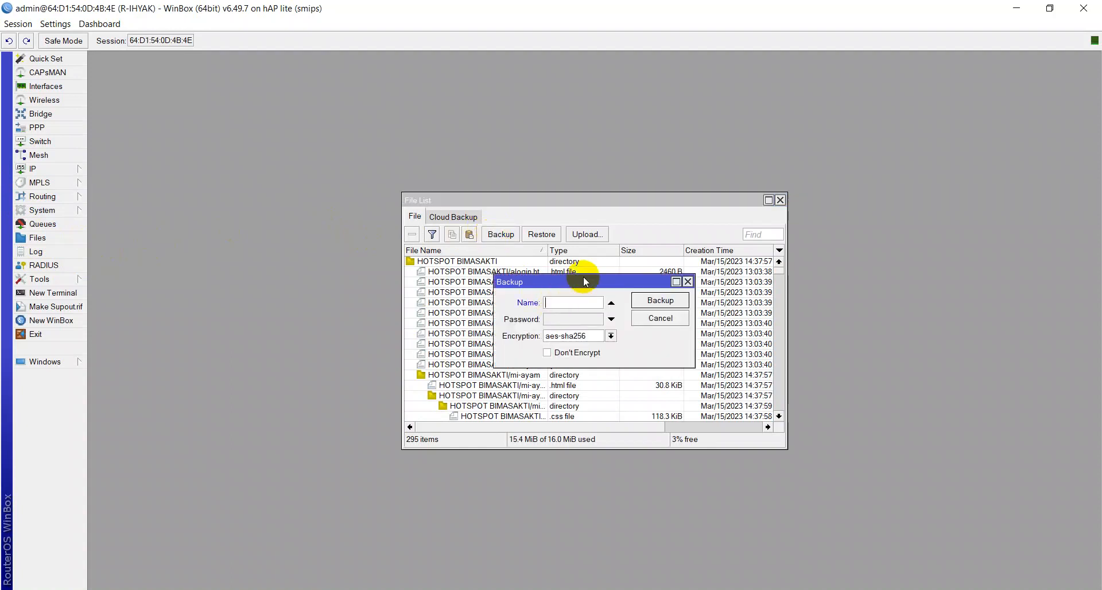
type("backuprihyak")
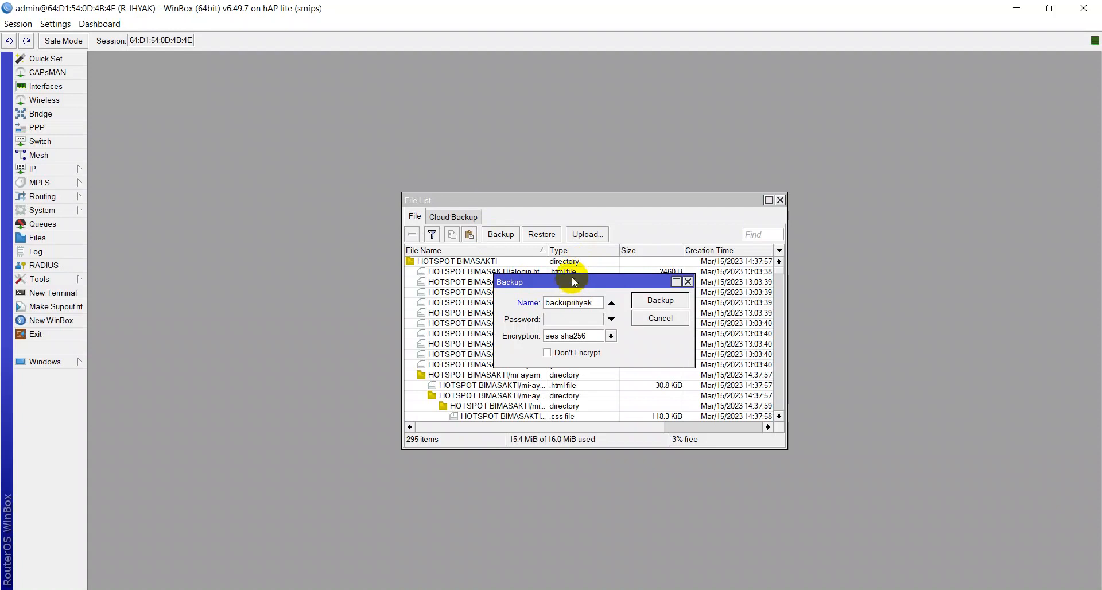
left_click(553, 337)
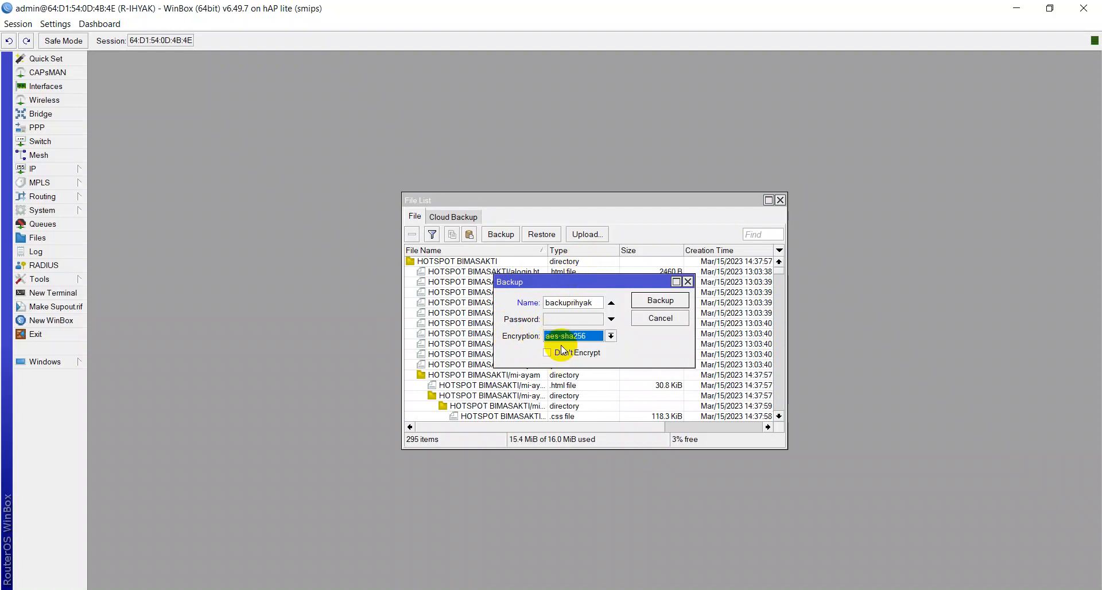
left_click(563, 348)
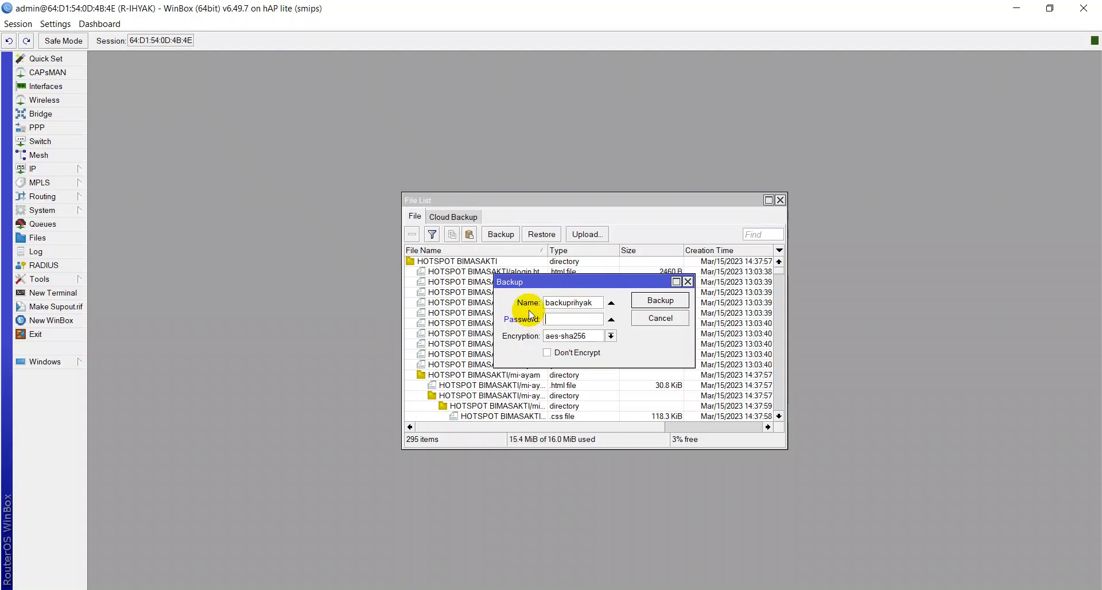
left_click(579, 354)
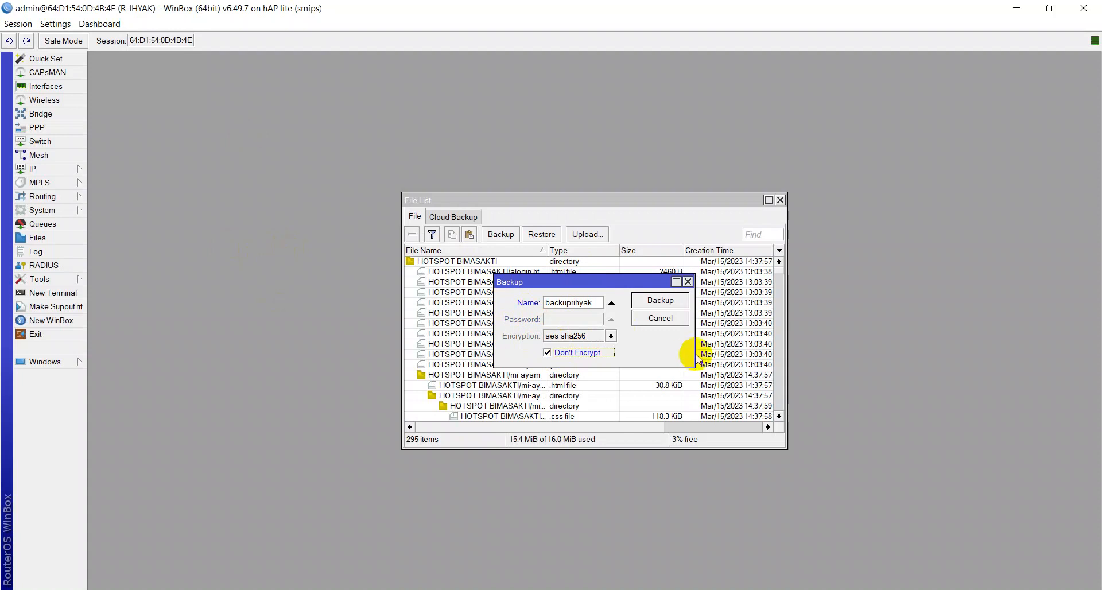
left_click(647, 307)
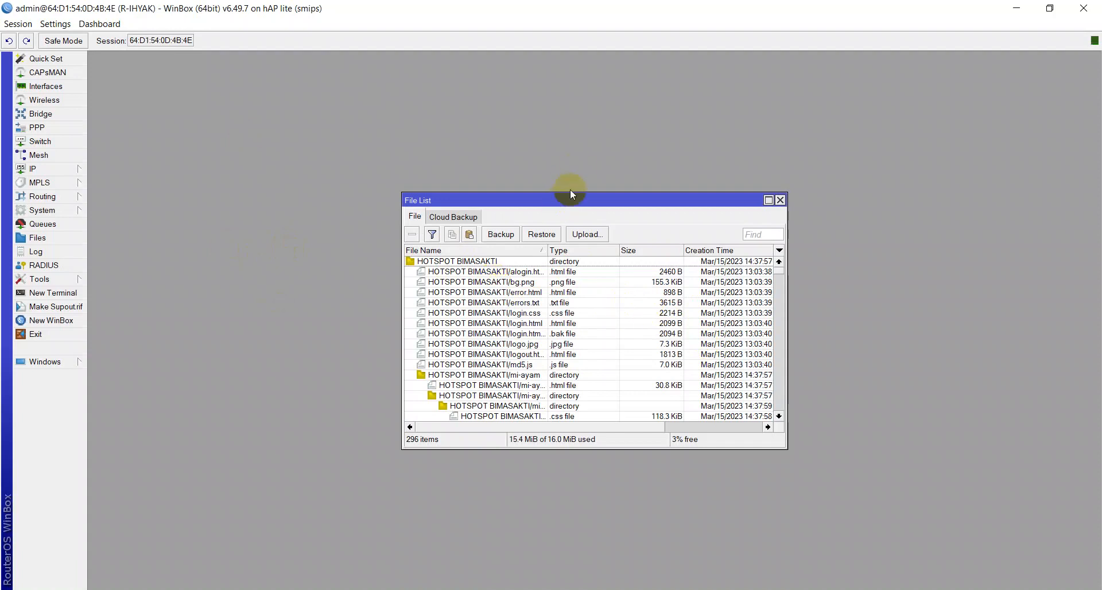
Step: Locate and select backuprihyak.backup in the router's file list
left_click_drag(566, 192, 583, 58)
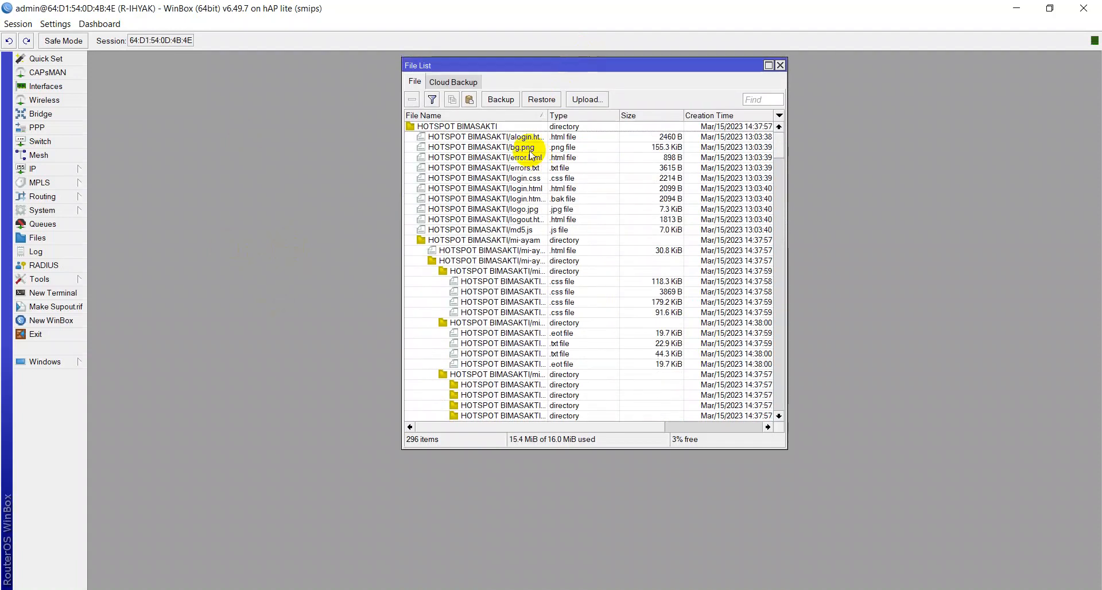
scroll(519, 183, "down", 4)
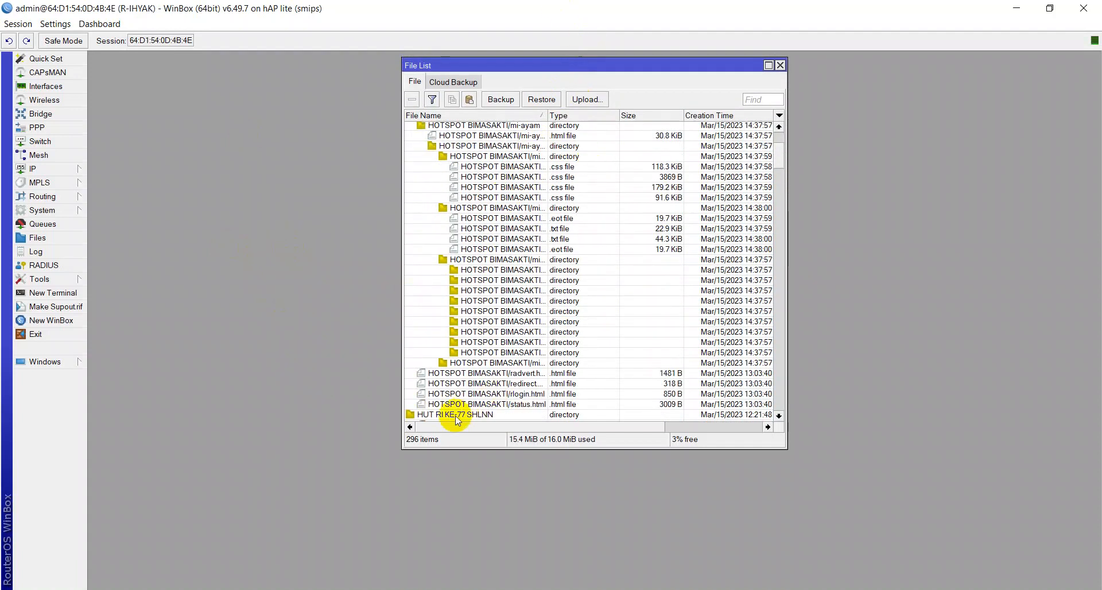
scroll(470, 396, "down", 10)
scroll(487, 368, "down", 15)
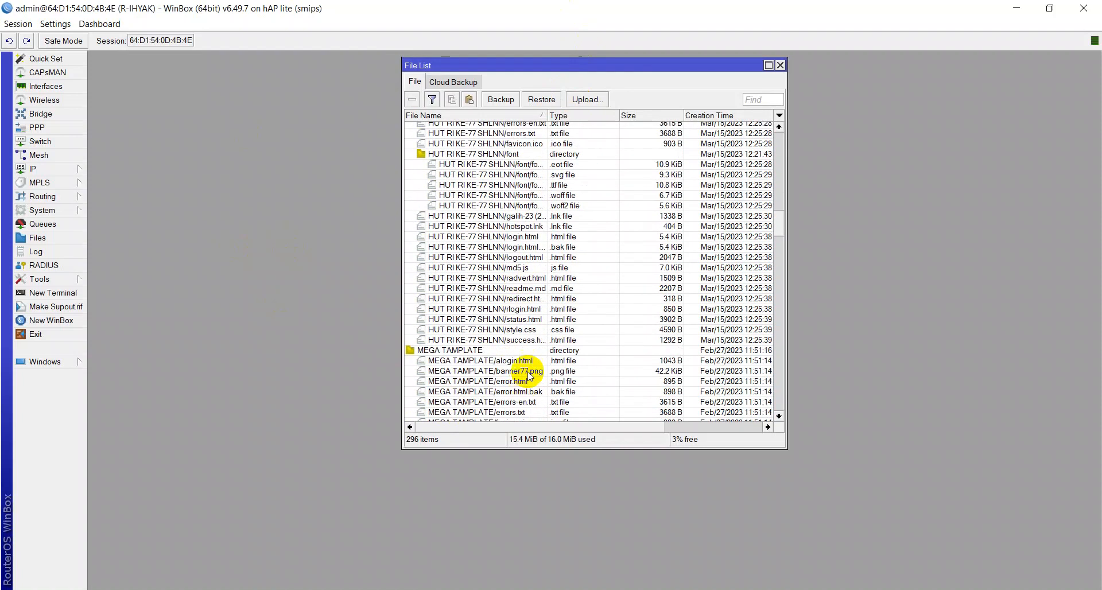
scroll(533, 354, "down", 3)
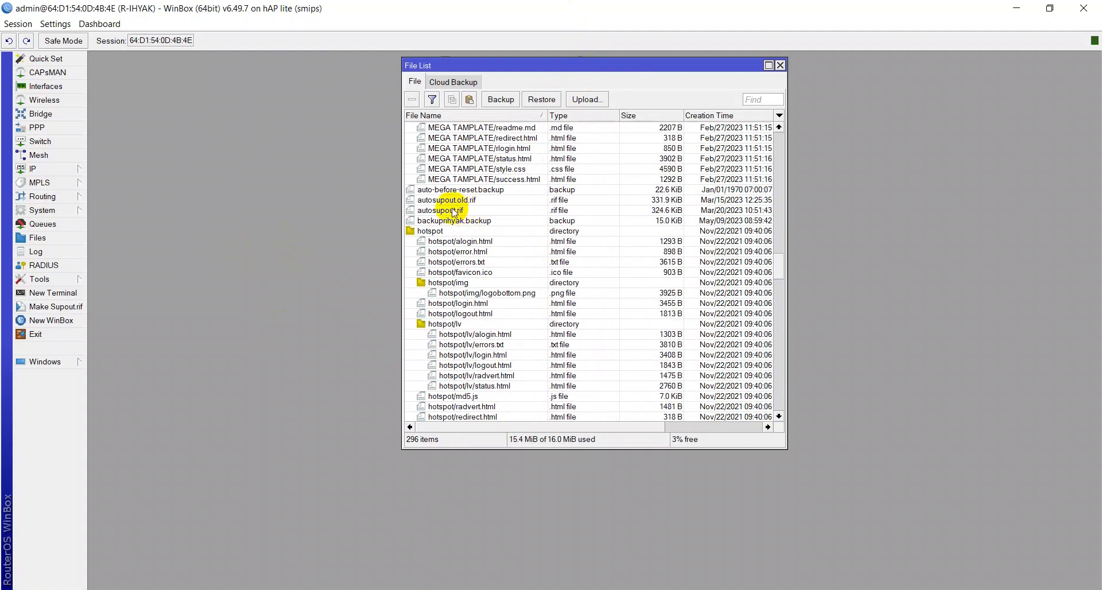
left_click(438, 222)
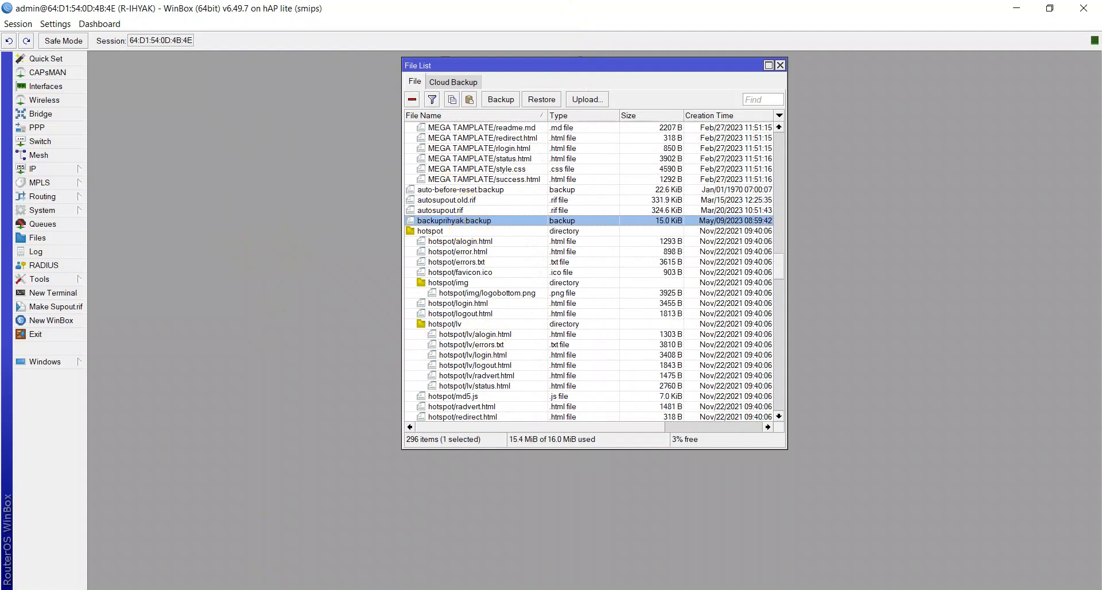
Step: Copy backuprihyak.backup from the router's file list into the PC's Downloads folder
key("alt+Tab")
left_click(52, 123)
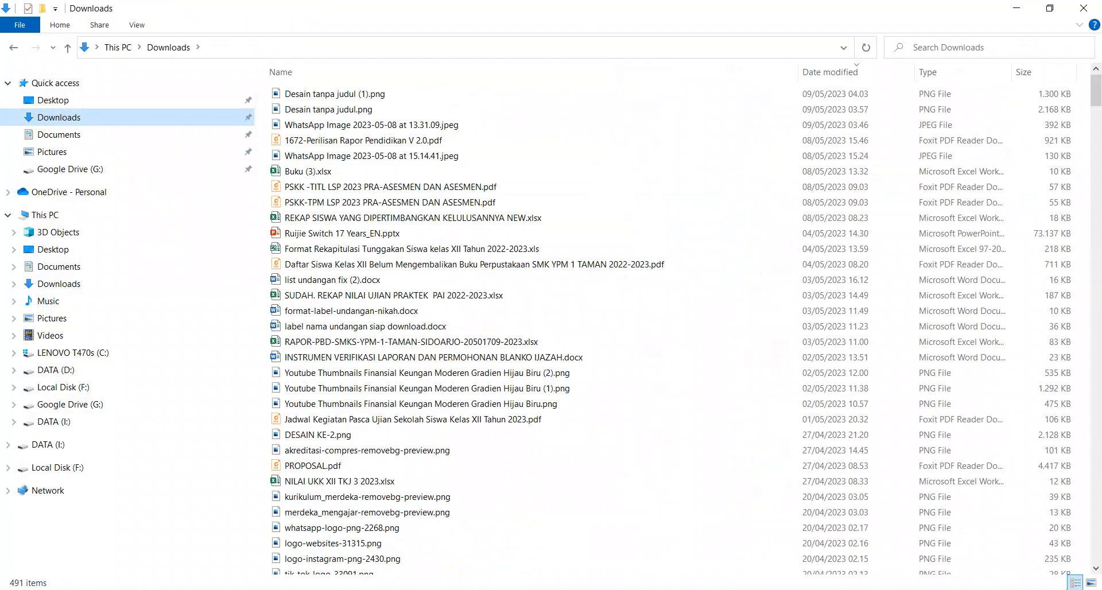
left_click(597, 588)
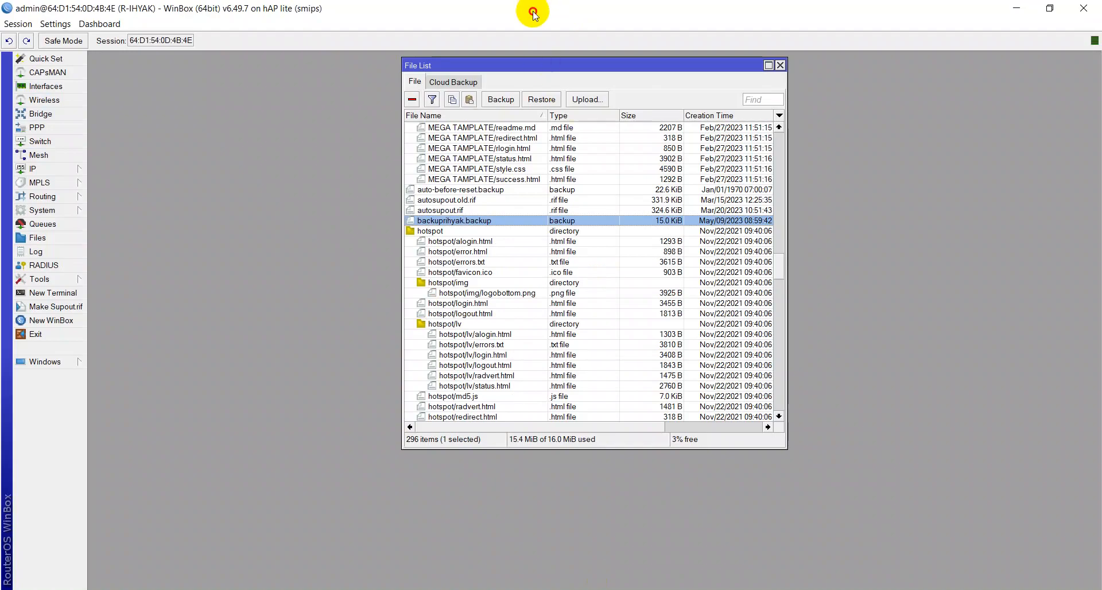
left_click_drag(533, 10, 872, 133)
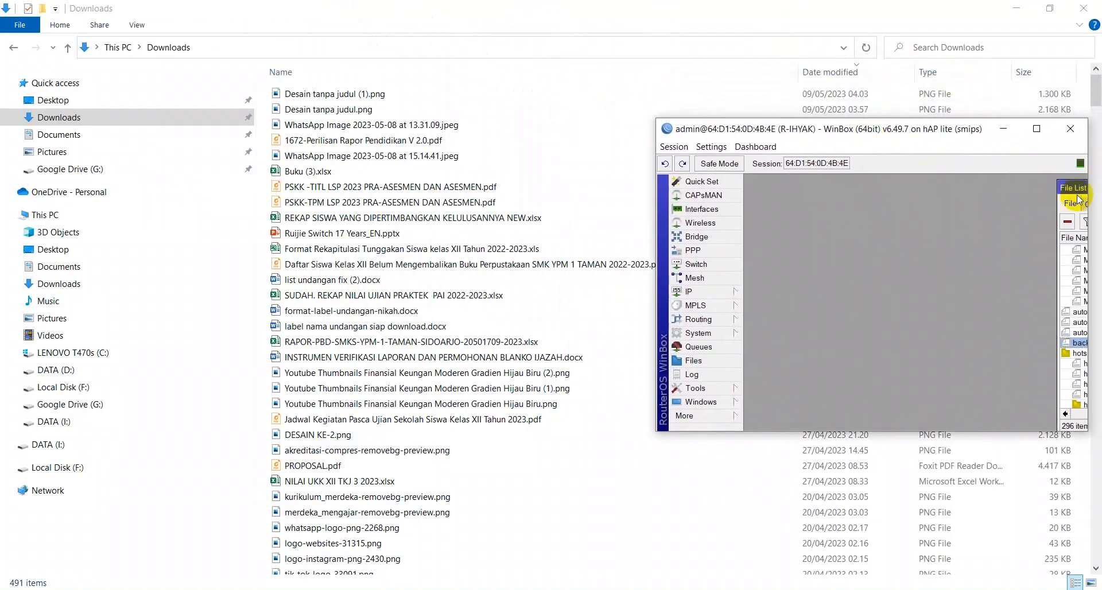
left_click_drag(1075, 188, 838, 188)
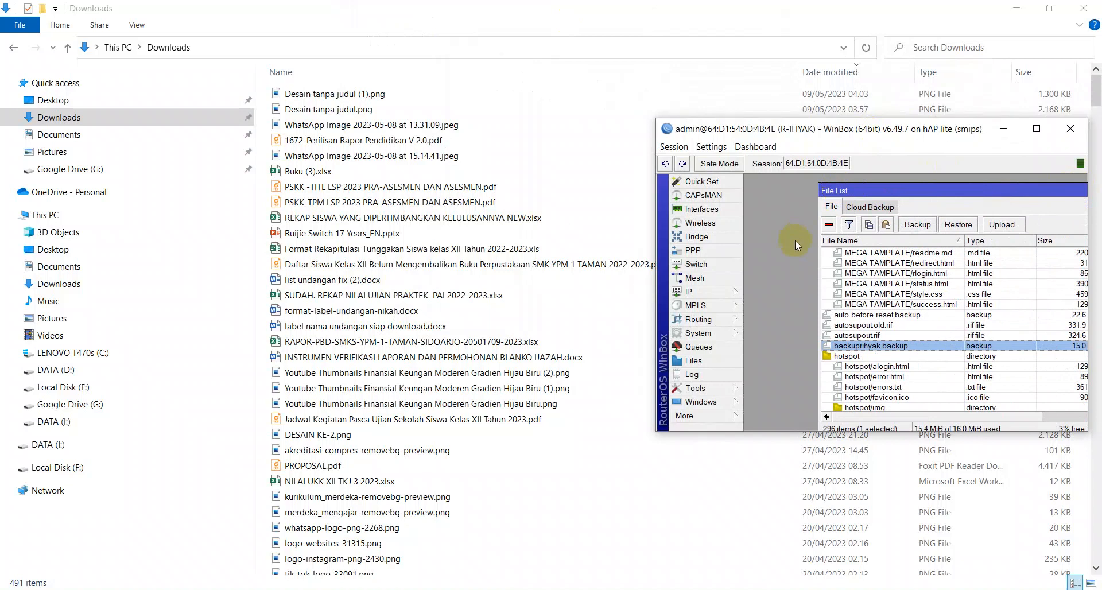
left_click(839, 347)
left_click_drag(838, 346, 423, 164)
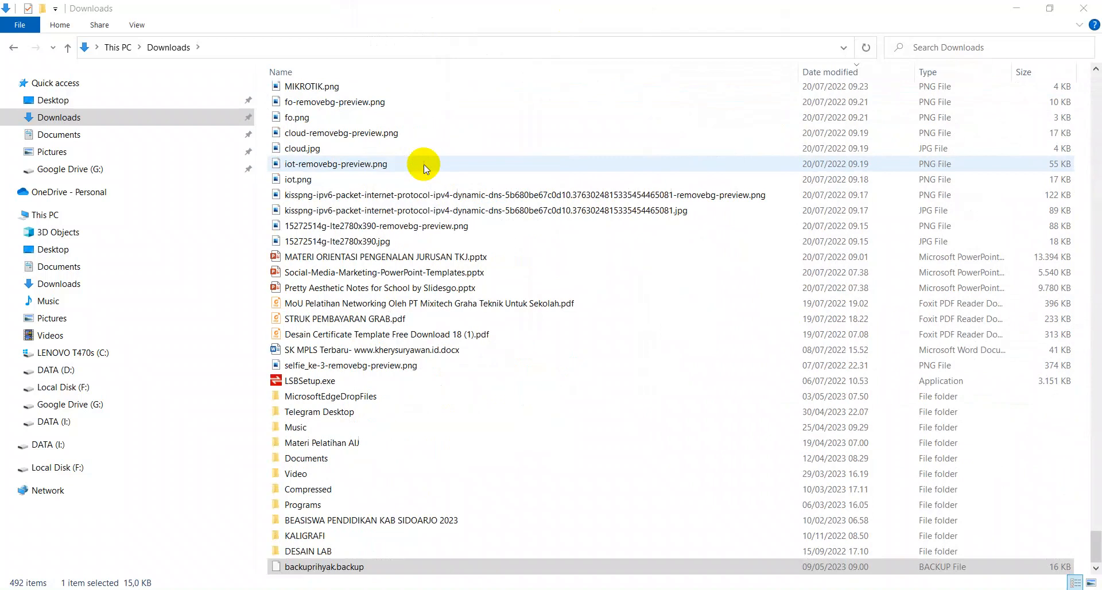
Step: Open backuprihyak.backup in Notepad++ to inspect its contents, then close the tab
double_click(336, 567)
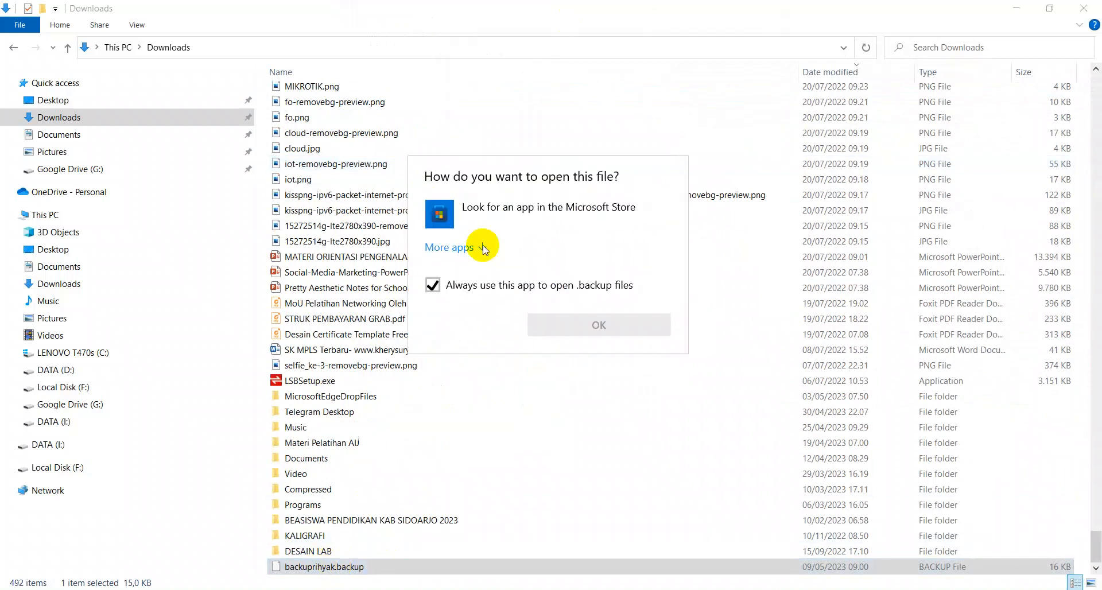
key("Escape")
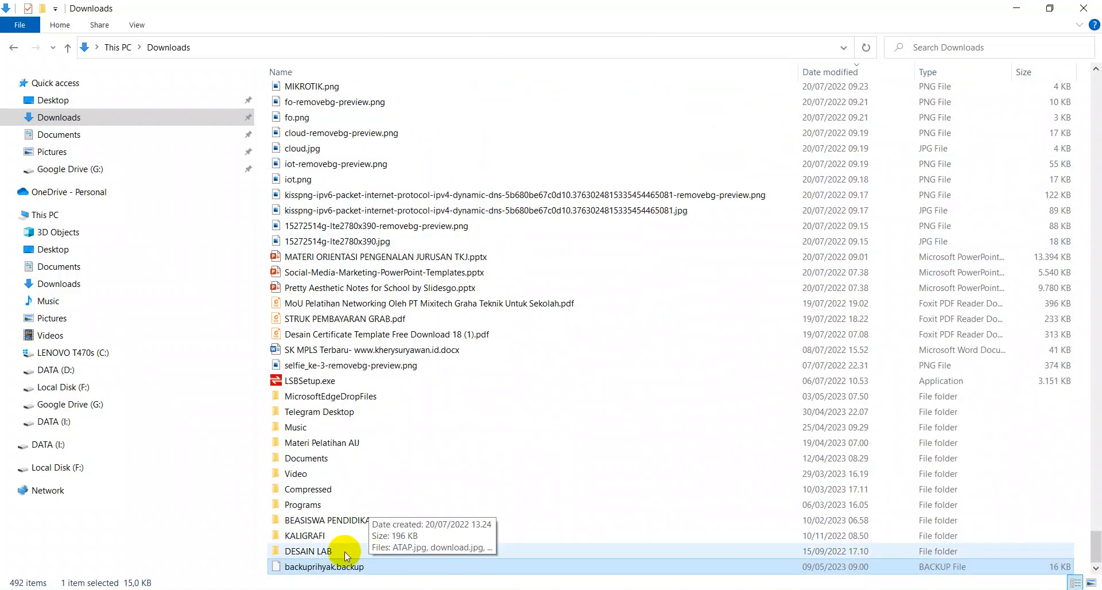
right_click(299, 569)
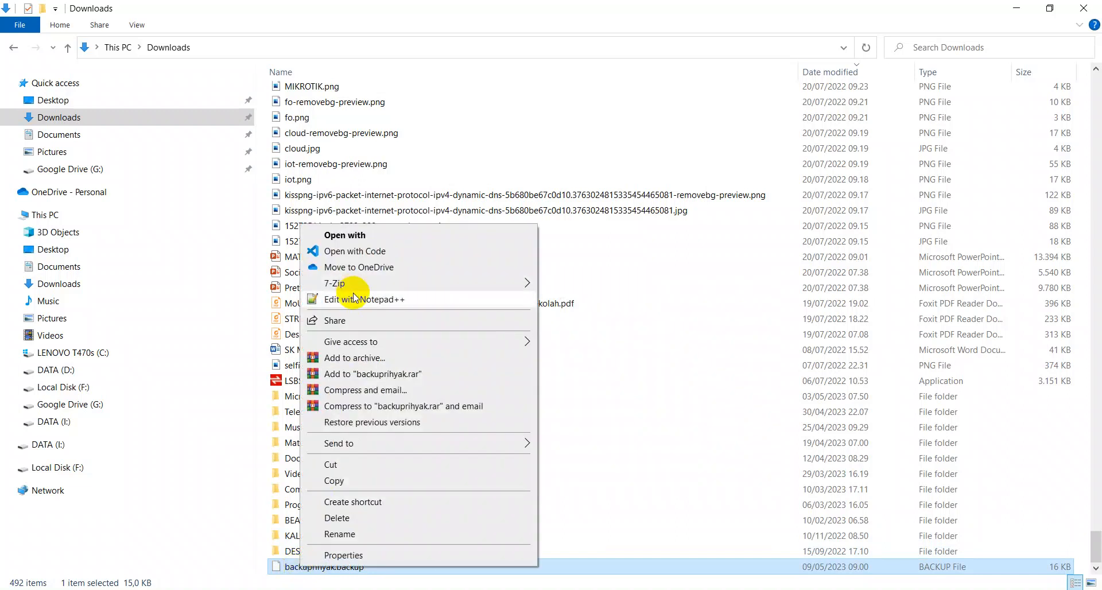
left_click(355, 298)
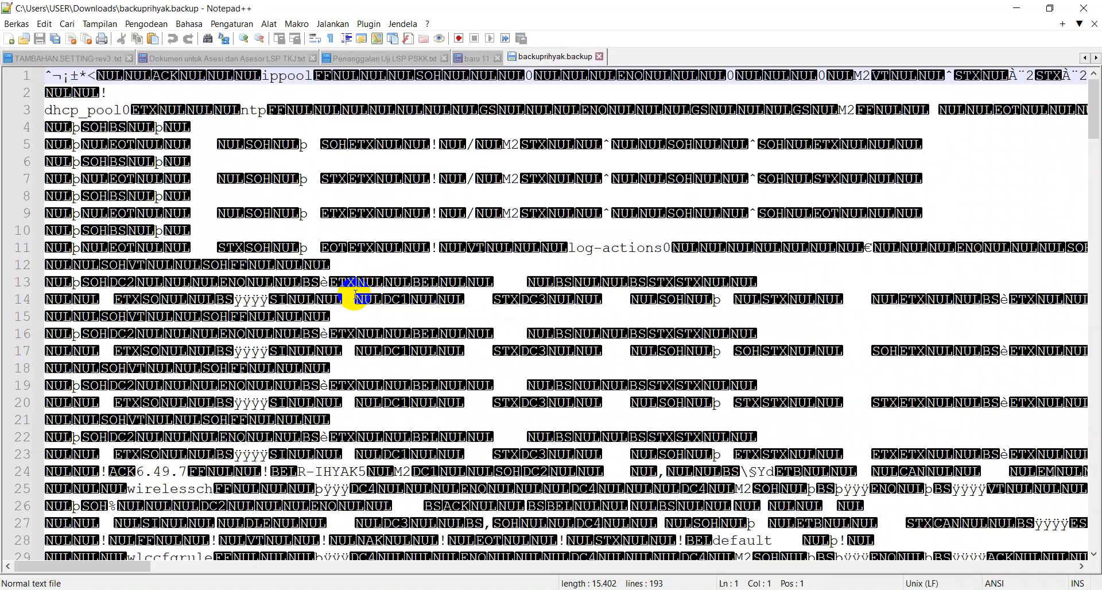
key("ctrl+w")
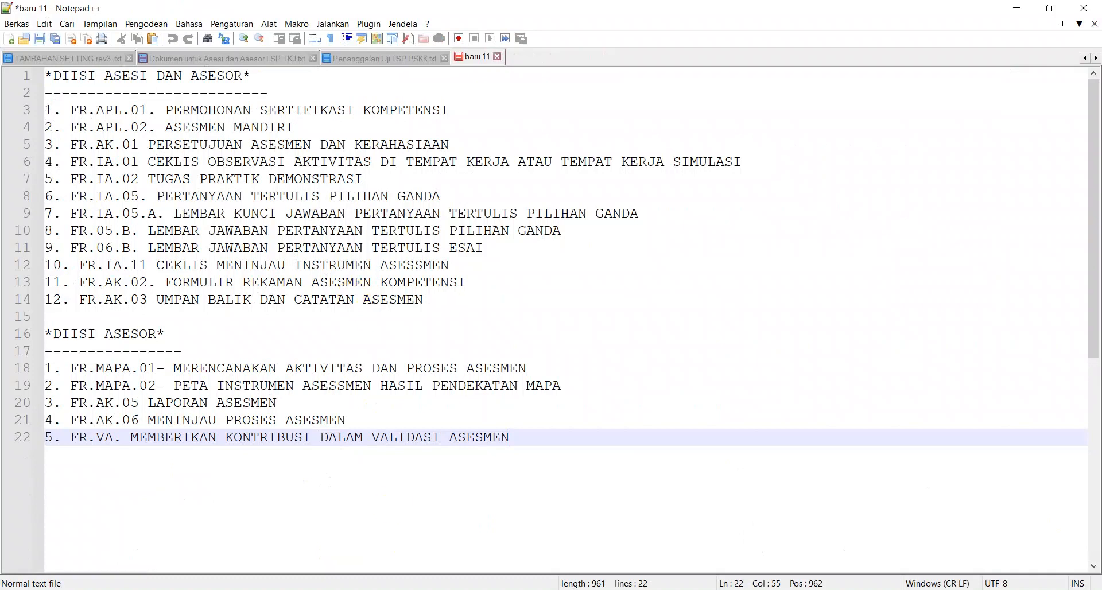
Step: Return to WinBox, maximise its window, and close the File List
key("alt+Tab")
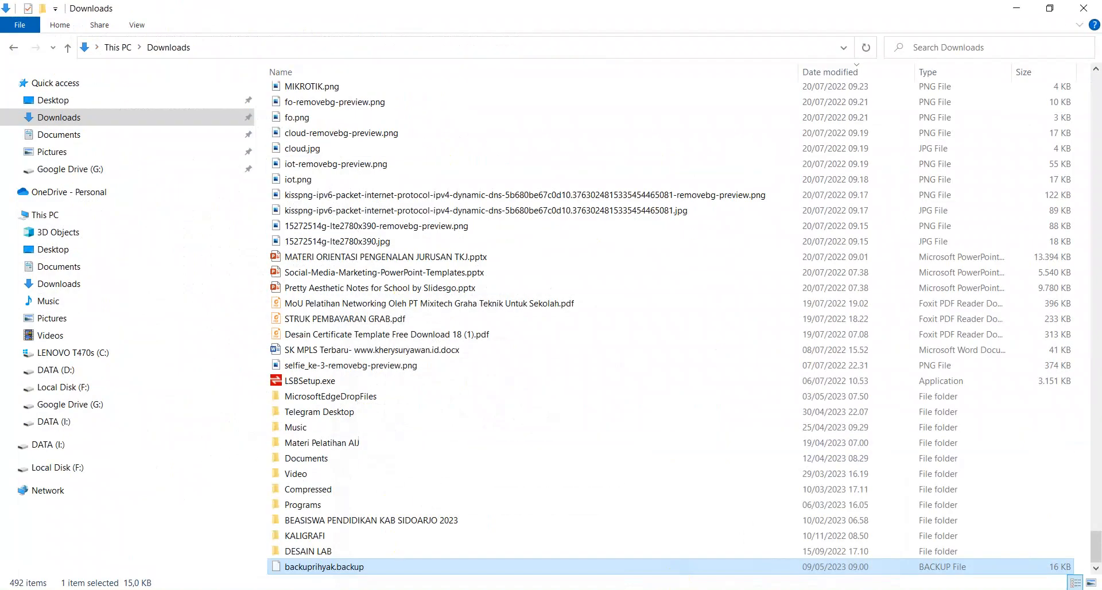
key("alt+Tab")
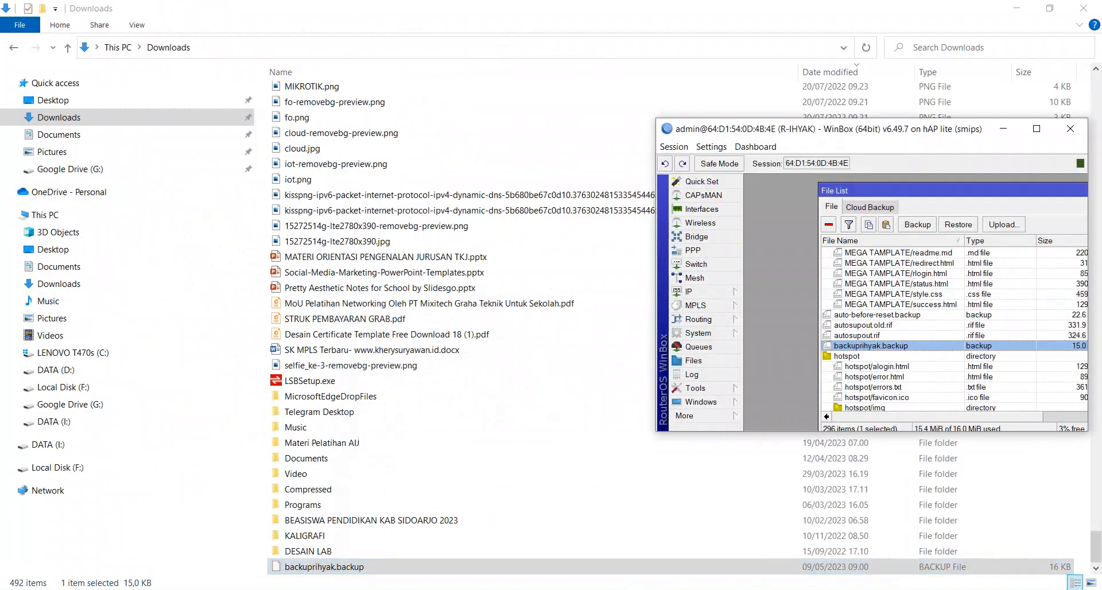
double_click(836, 128)
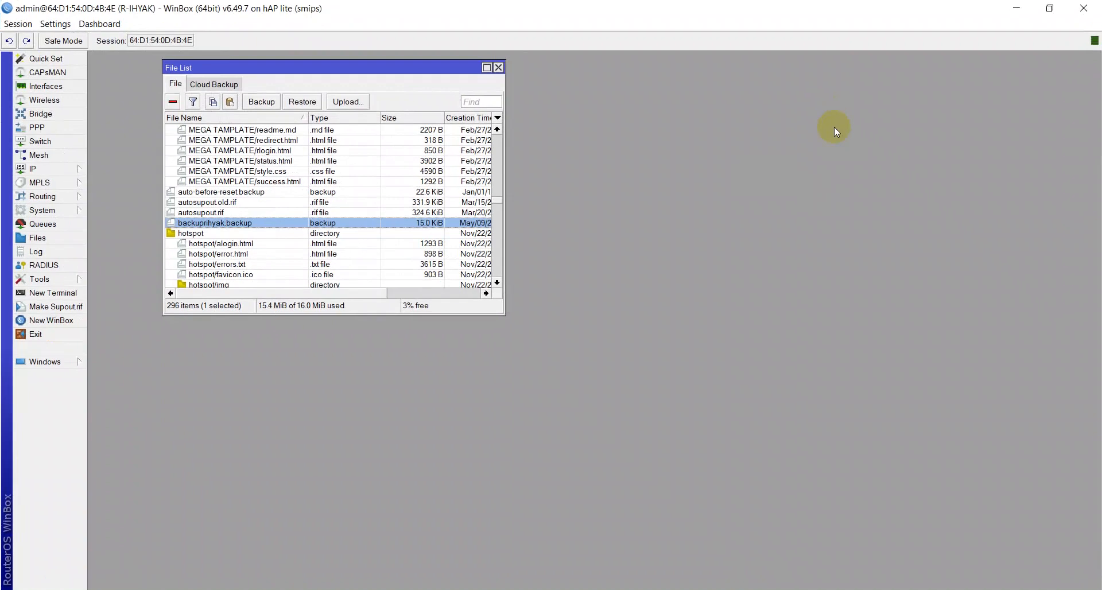
left_click(498, 67)
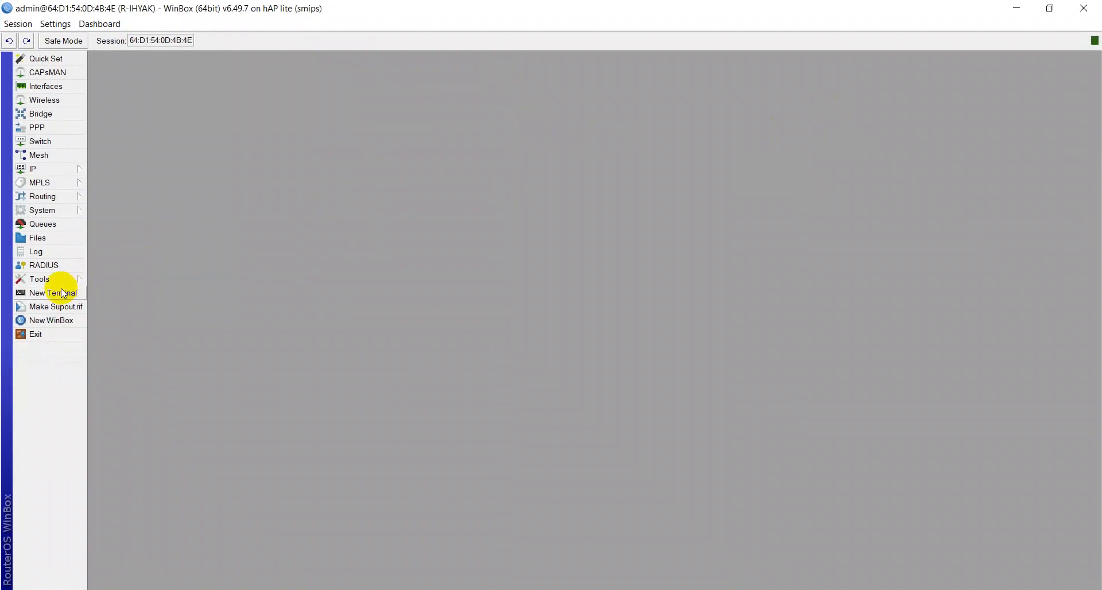
Step: Open a new router terminal and enter the export command
left_click(63, 293)
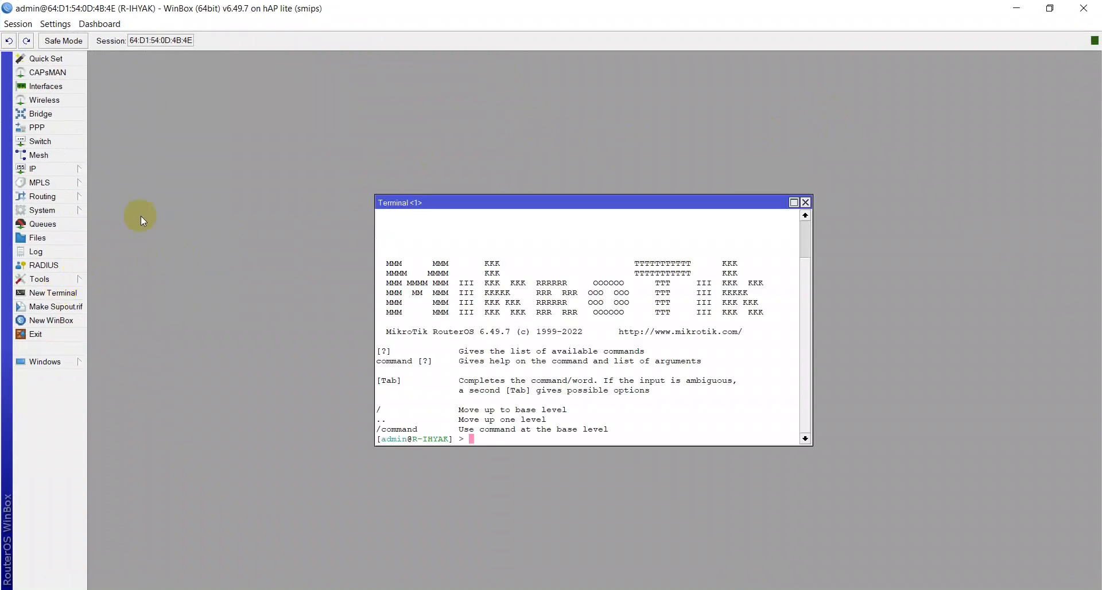
type("export")
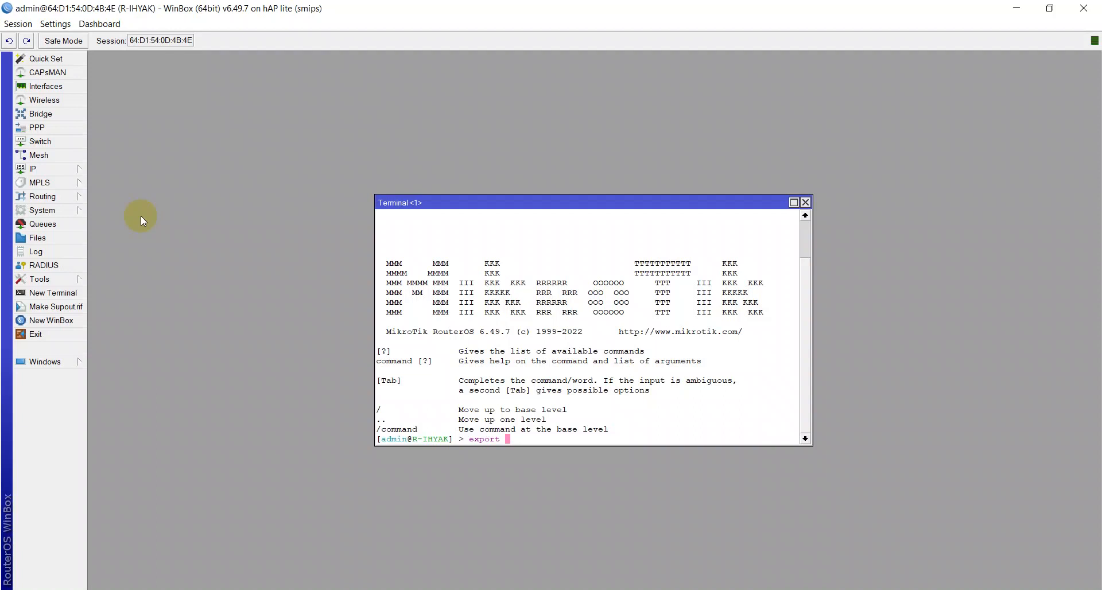
Step: Export the router configuration to a file named rihyak from the terminal
type("file=rihyak")
key("Return")
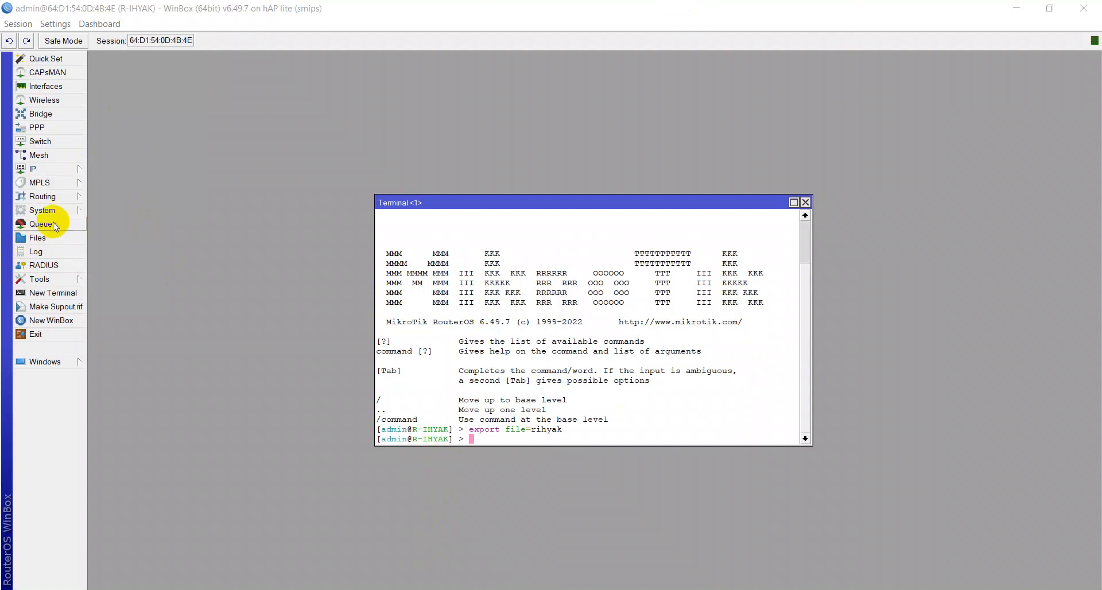
Step: Open the router's file list, find the exported rihyak.rsc script and copy it into the PC's Downloads folder
left_click(49, 238)
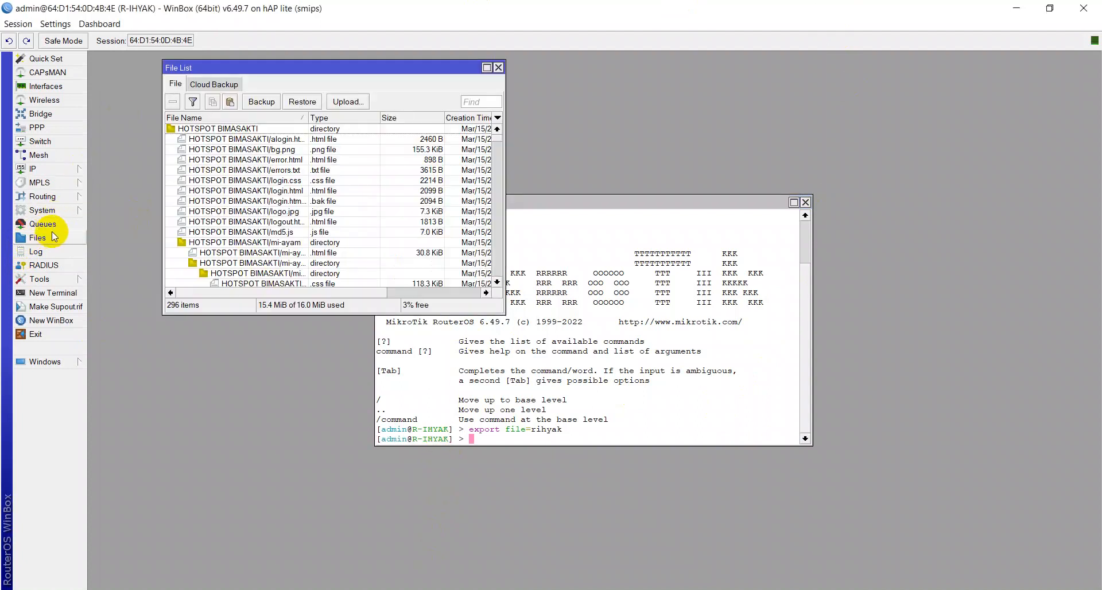
left_click(474, 67)
scroll(227, 281, "down", 6)
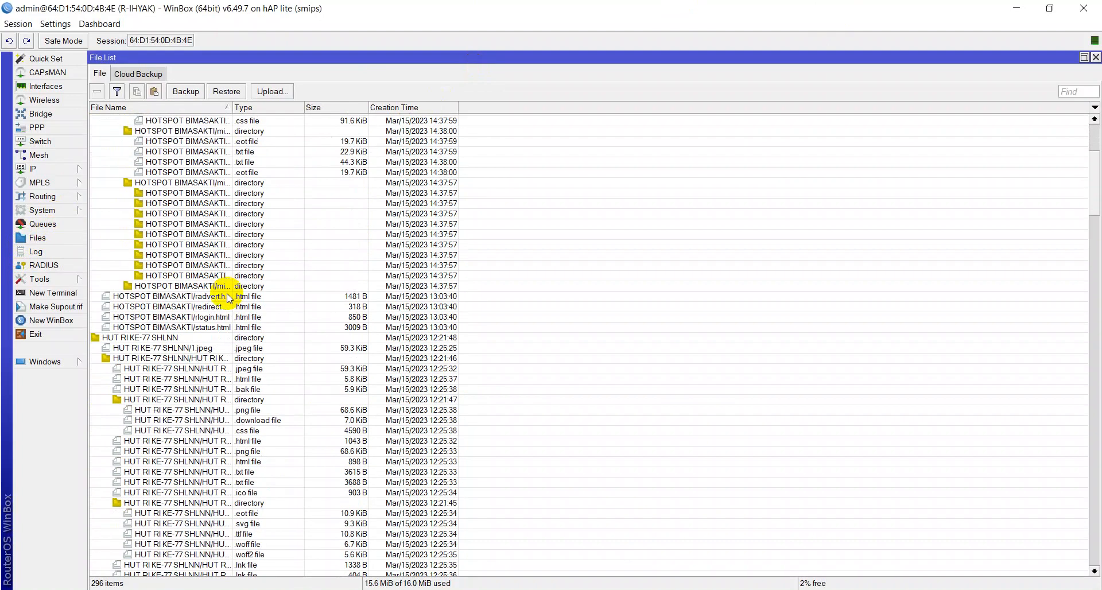
scroll(232, 297, "down", 15)
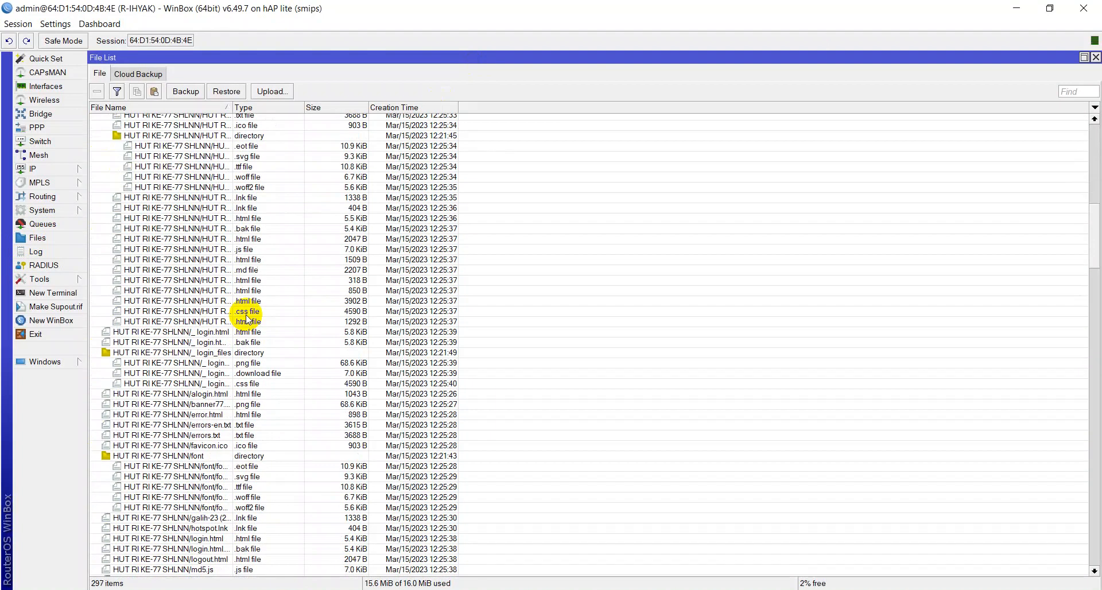
scroll(255, 340, "down", 15)
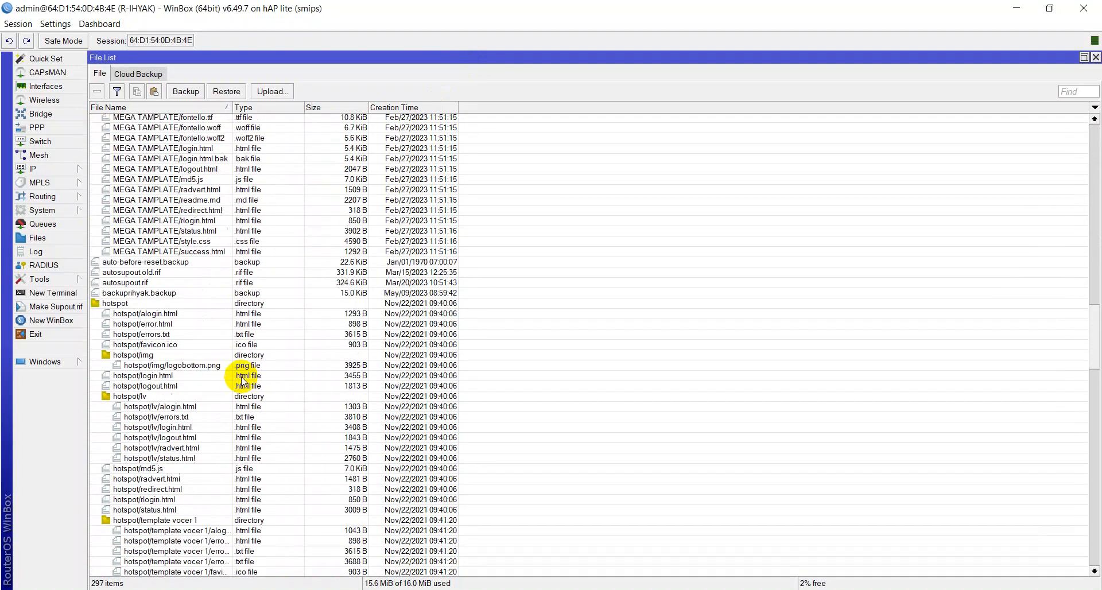
scroll(155, 367, "down", 18)
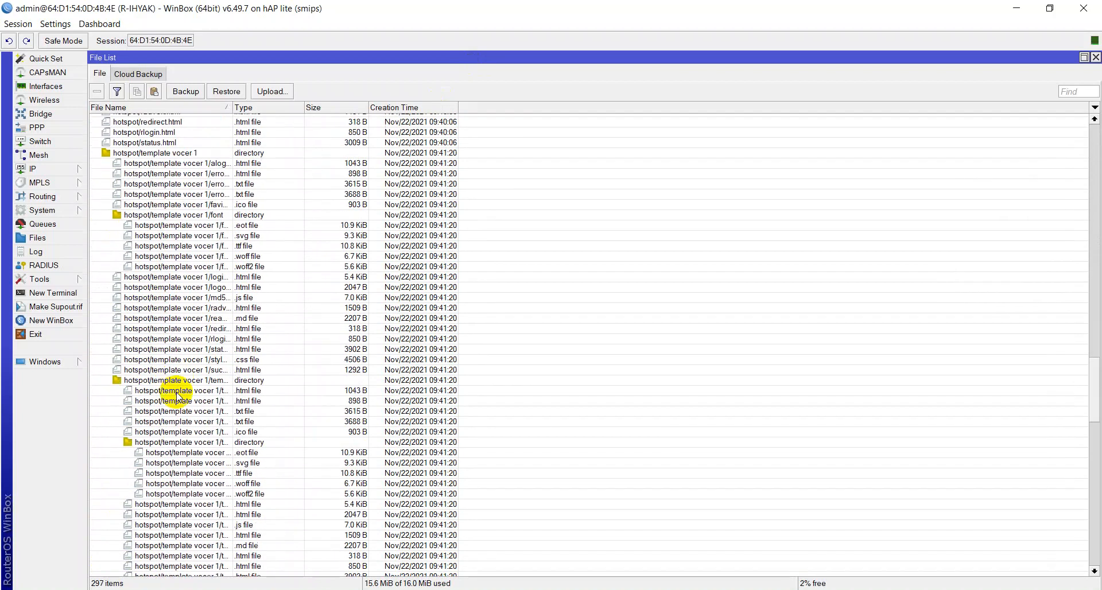
scroll(180, 430, "down", 18)
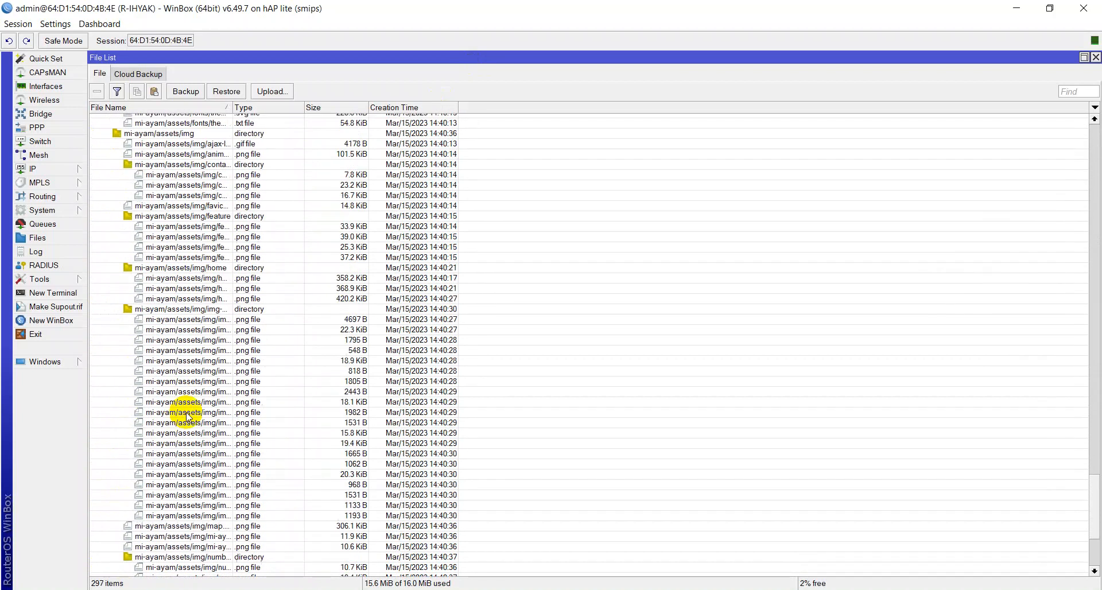
scroll(181, 465, "down", 3)
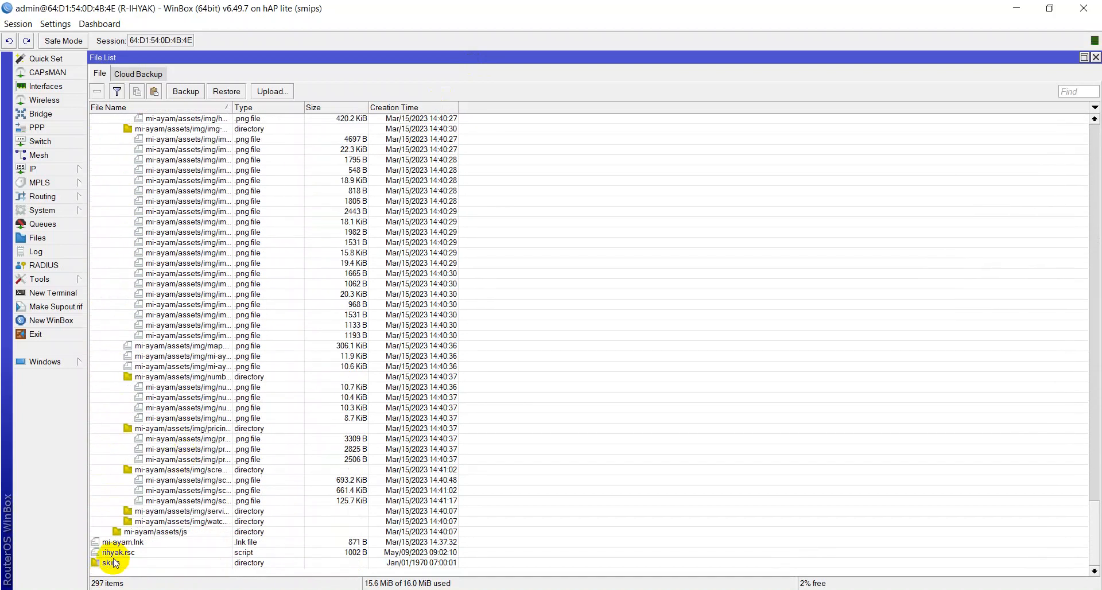
left_click(113, 553)
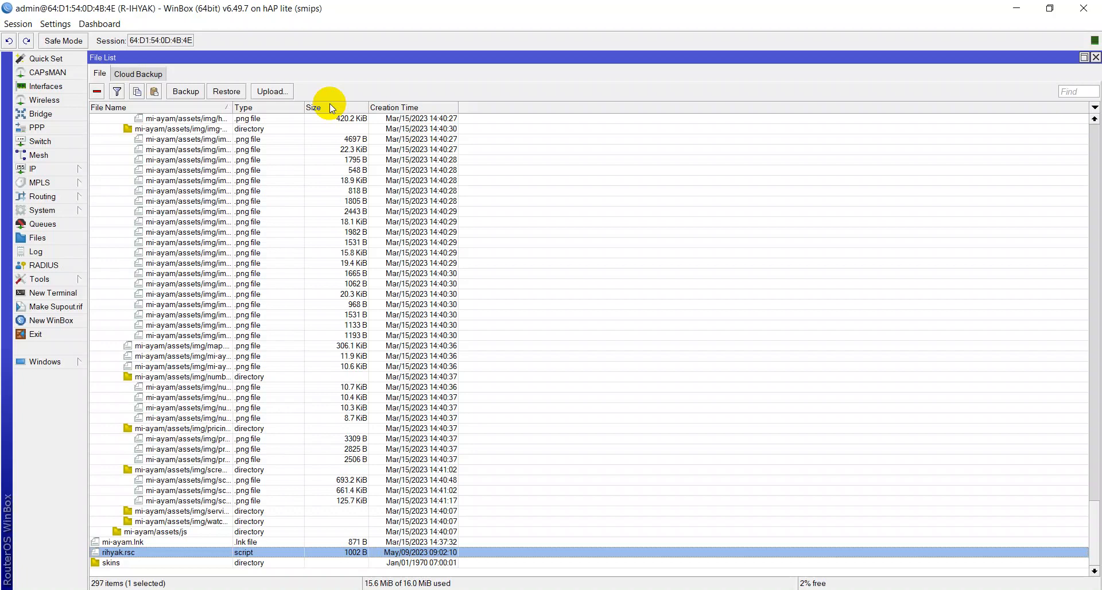
double_click(579, 13)
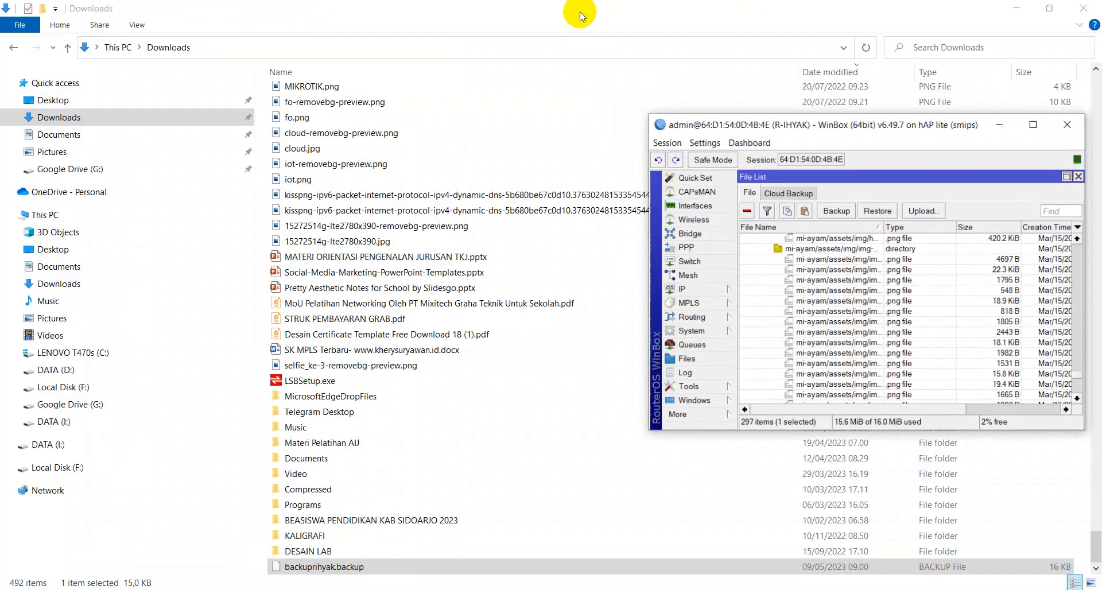
scroll(832, 258, "down", 5)
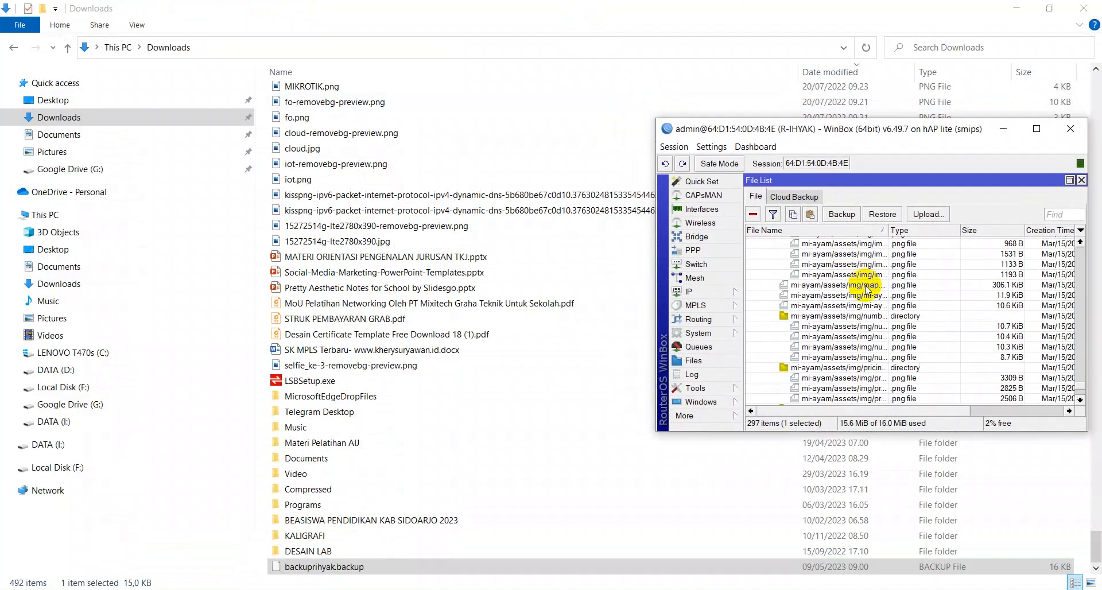
scroll(866, 289, "down", 4)
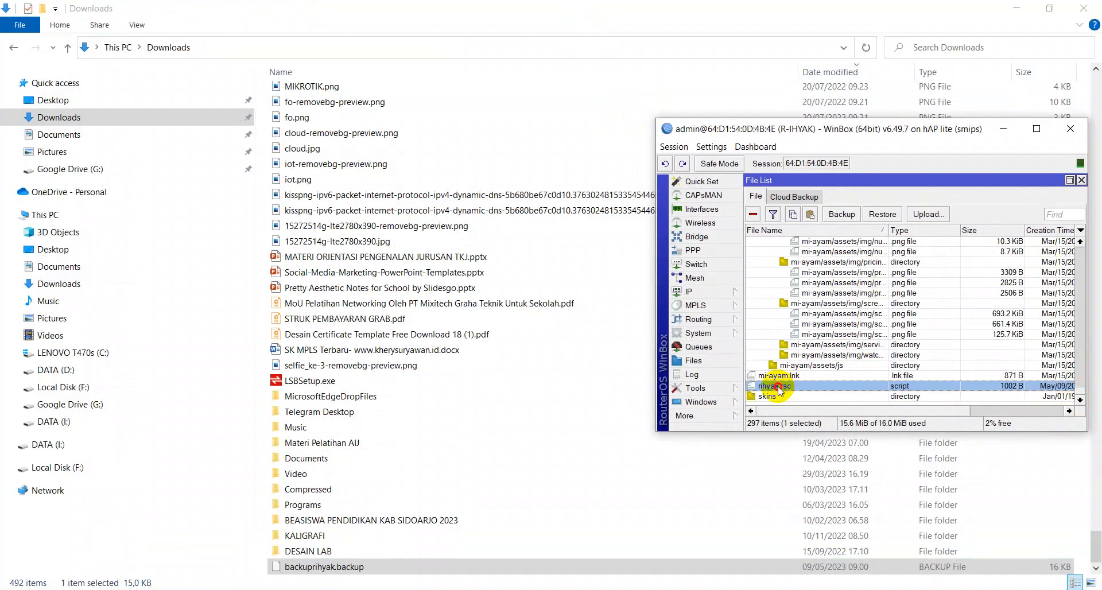
left_click_drag(778, 390, 479, 136)
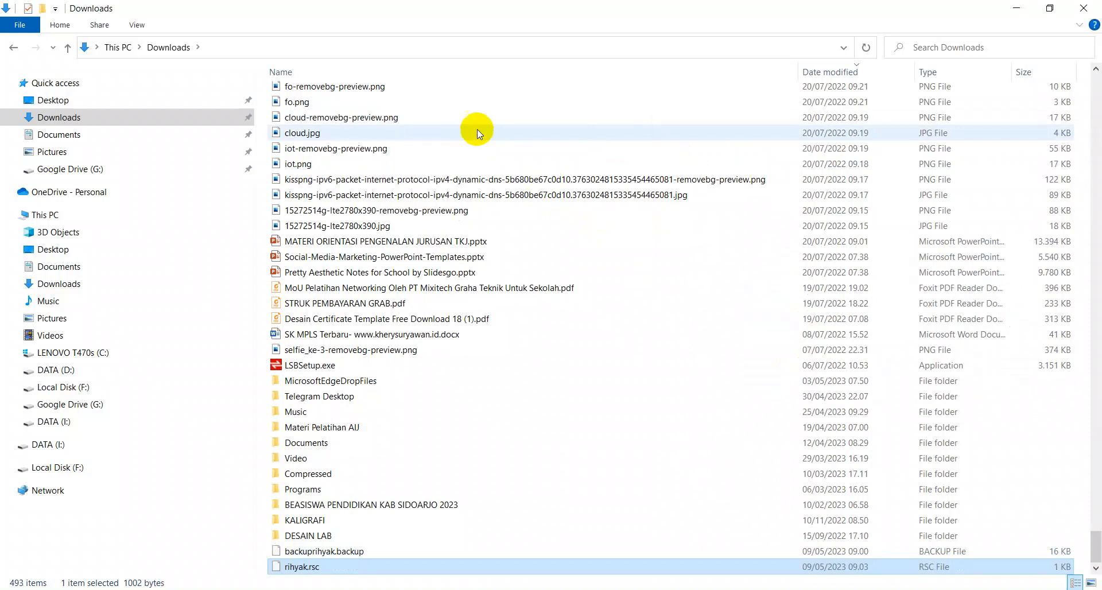
Step: Open rihyak.rsc in Notepad++ to inspect the exported commands, then close its tab
right_click(287, 567)
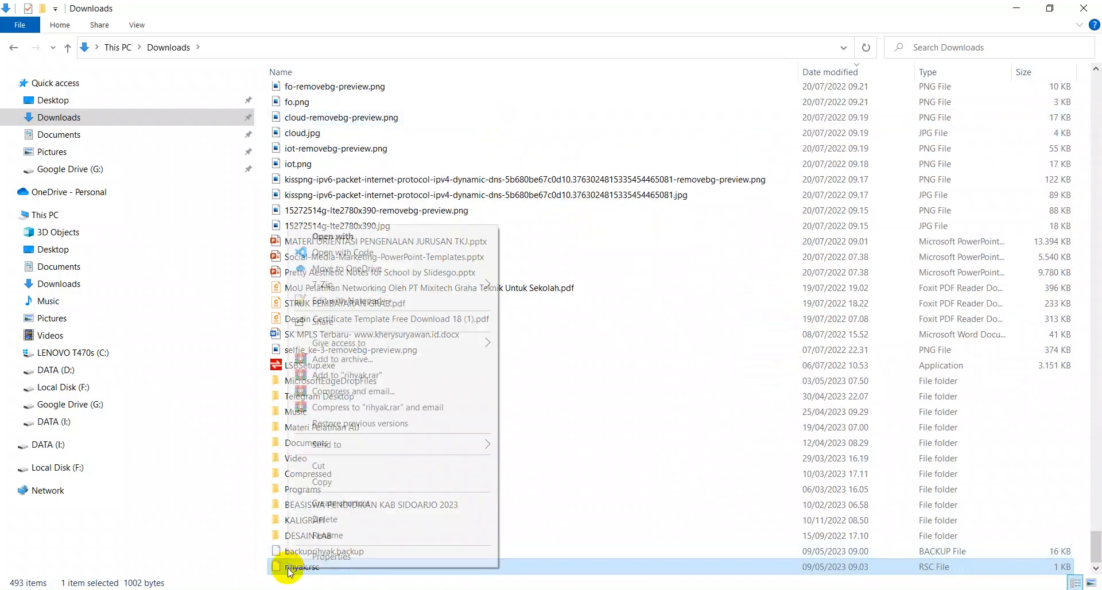
left_click(343, 306)
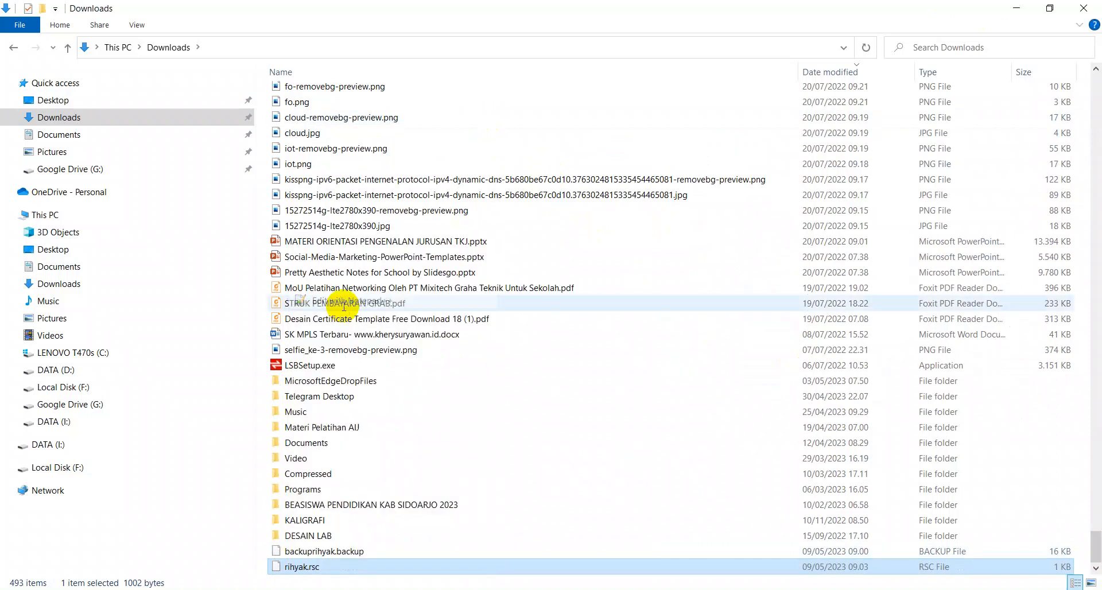
scroll(343, 305, "down", 6)
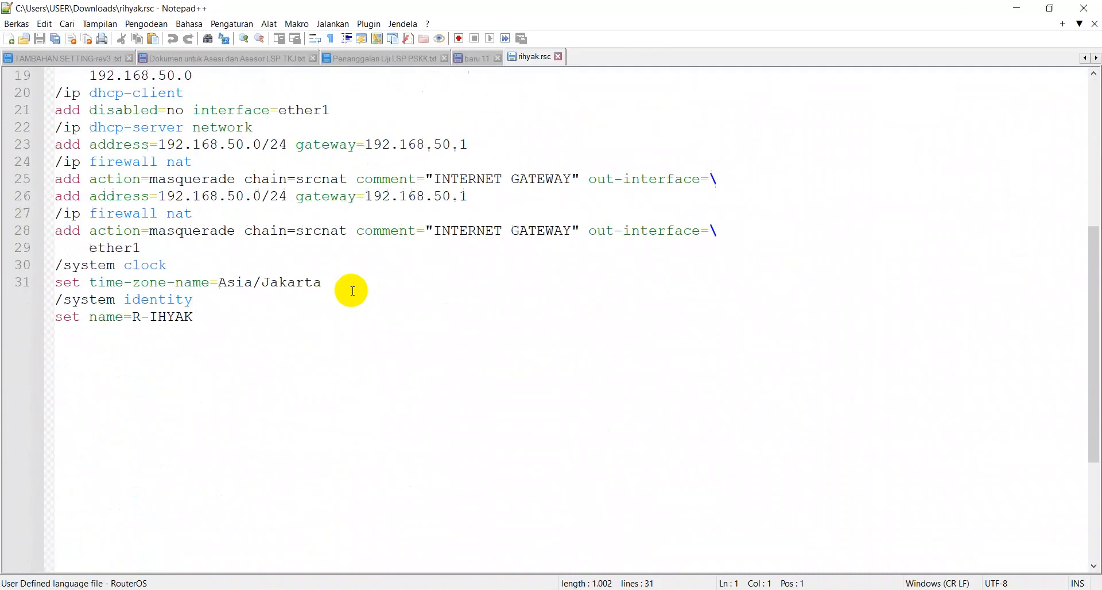
scroll(347, 302, "up", 6)
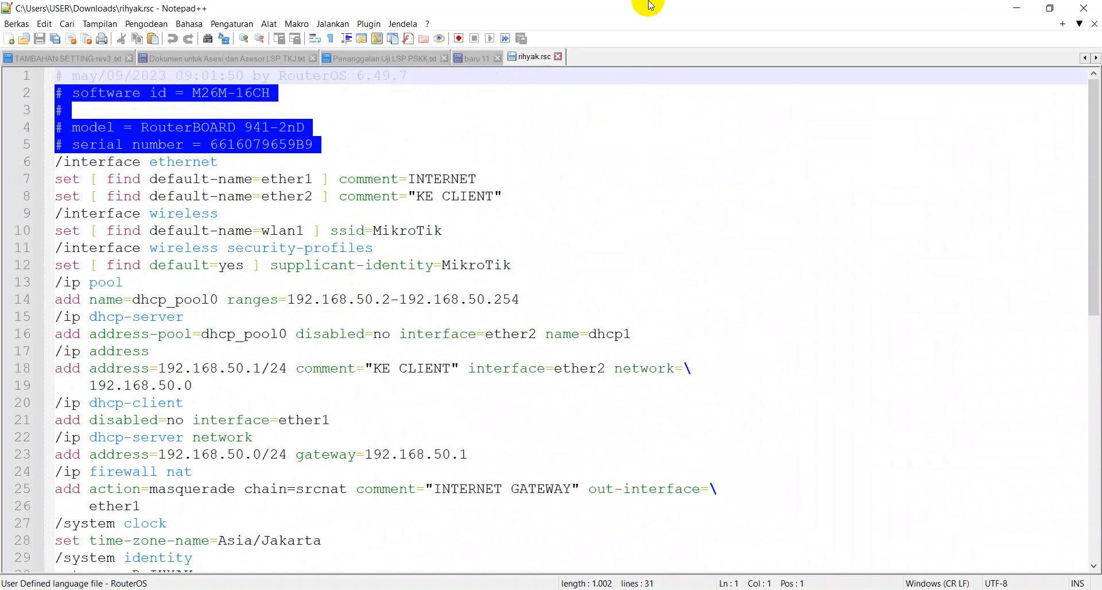
left_click(558, 58)
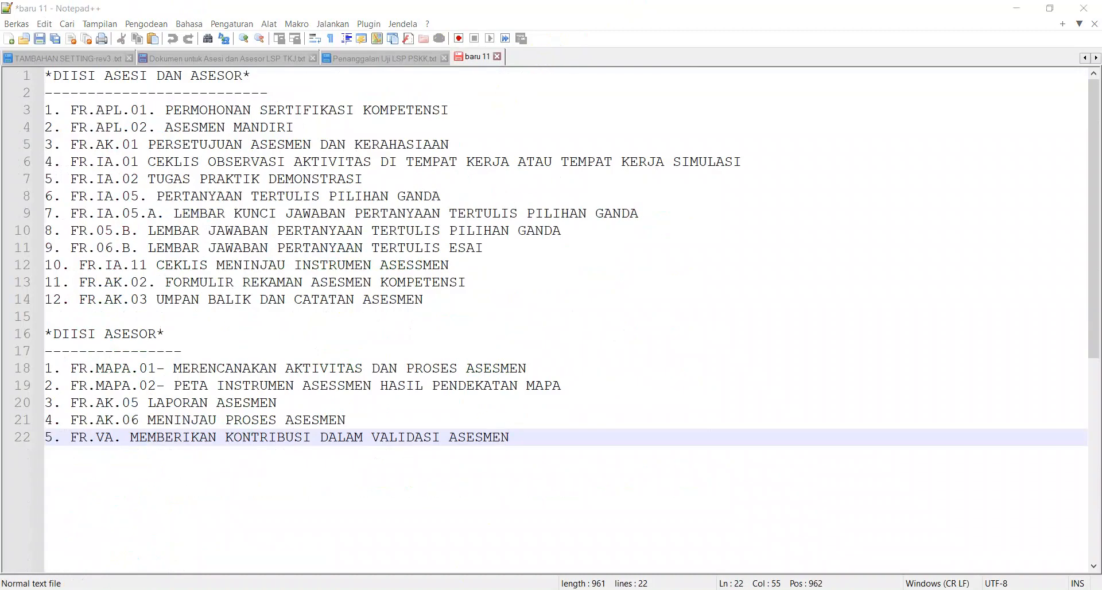
Step: Return to WinBox and maximise its window
left_click(244, 589)
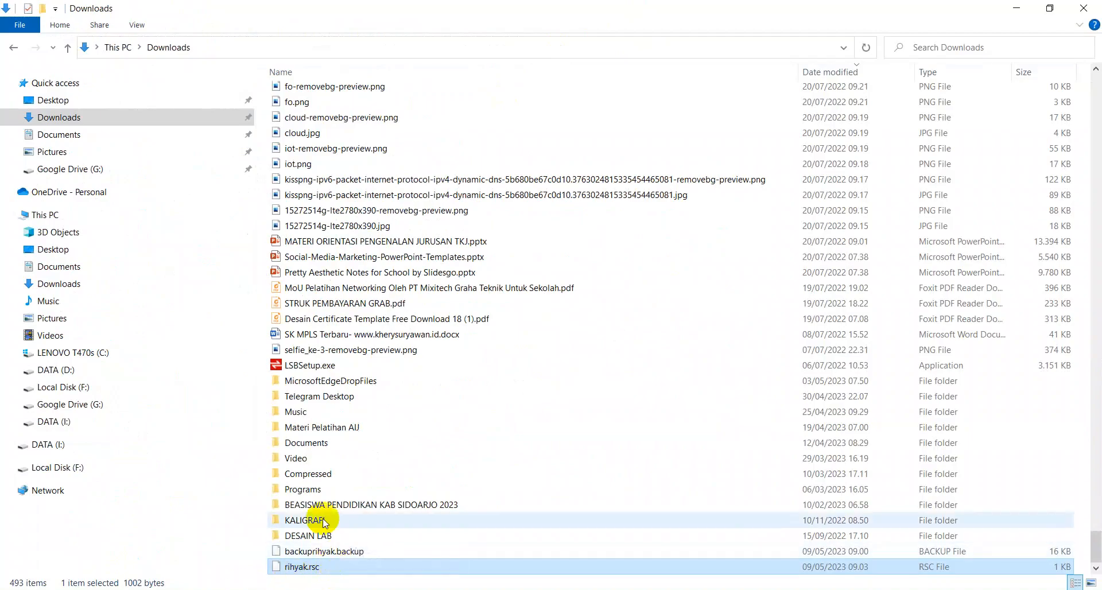
left_click(378, 589)
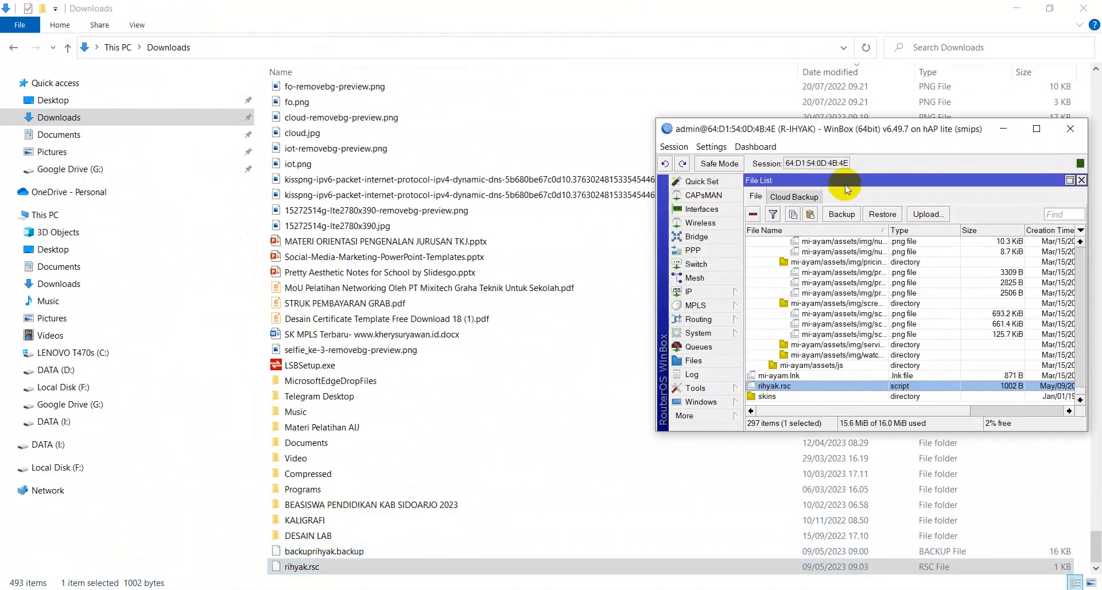
double_click(847, 130)
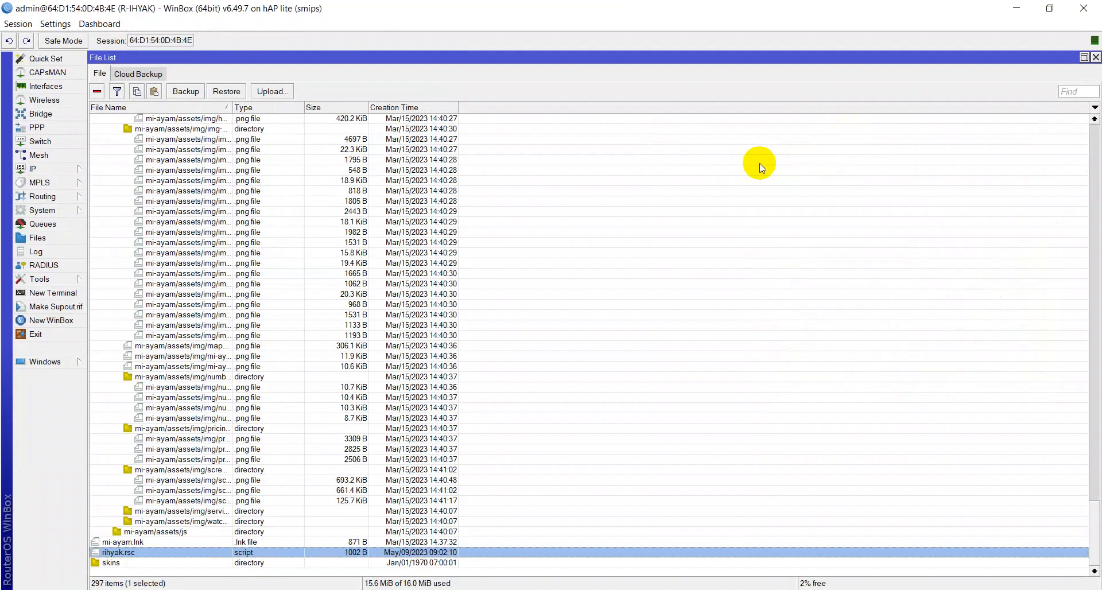
Step: Open the DHCP Client, Interface List and Firewall NAT windows to review the router's configuration
left_click(45, 168)
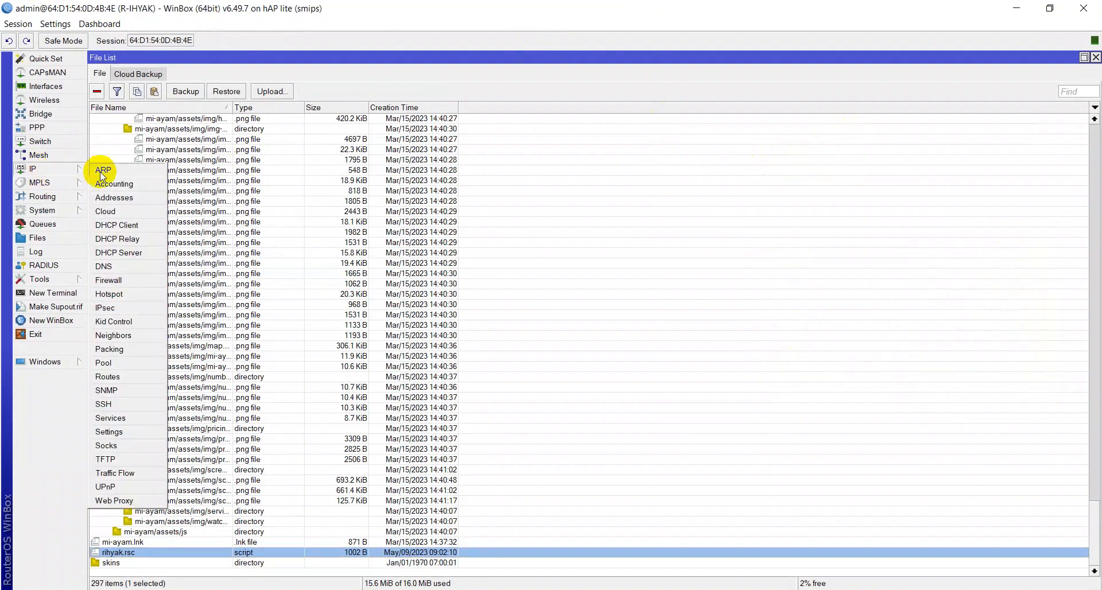
left_click(115, 224)
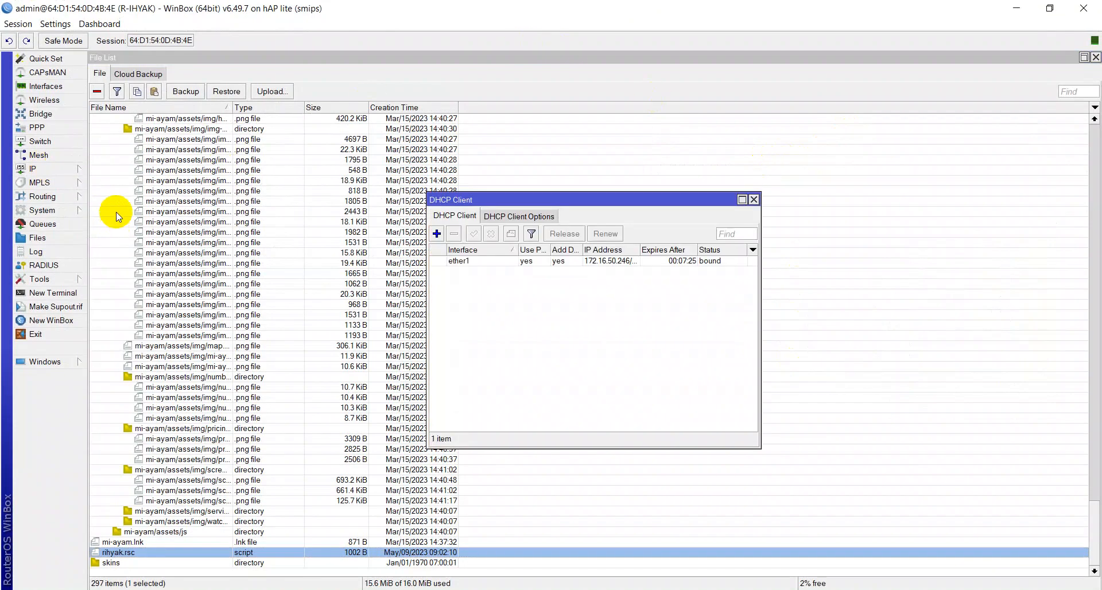
left_click(62, 88)
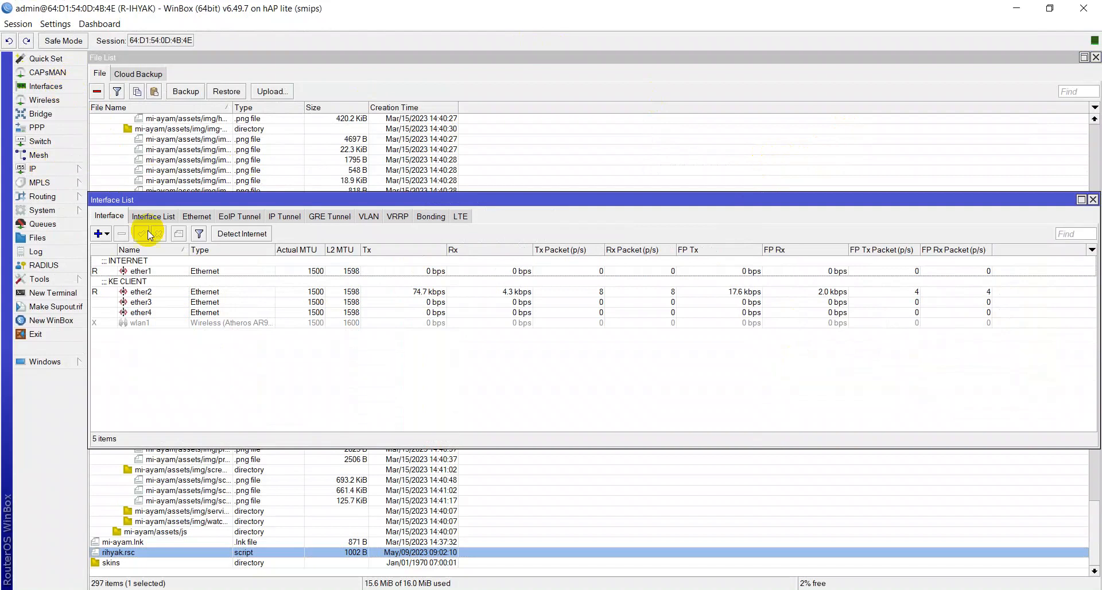
left_click(140, 265)
left_click(142, 283)
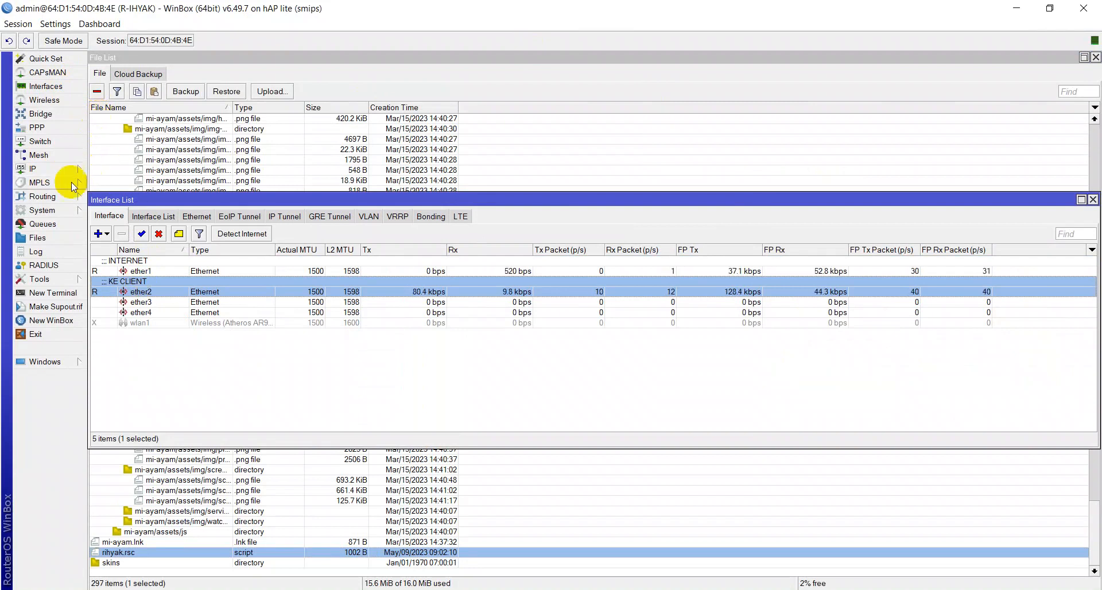
left_click(45, 170)
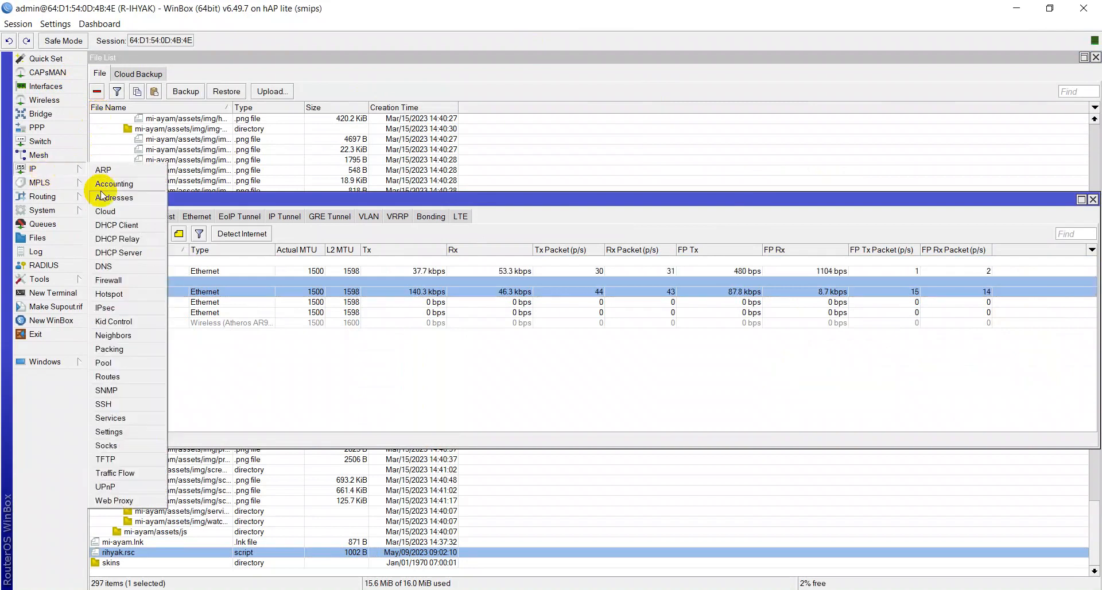
left_click(110, 281)
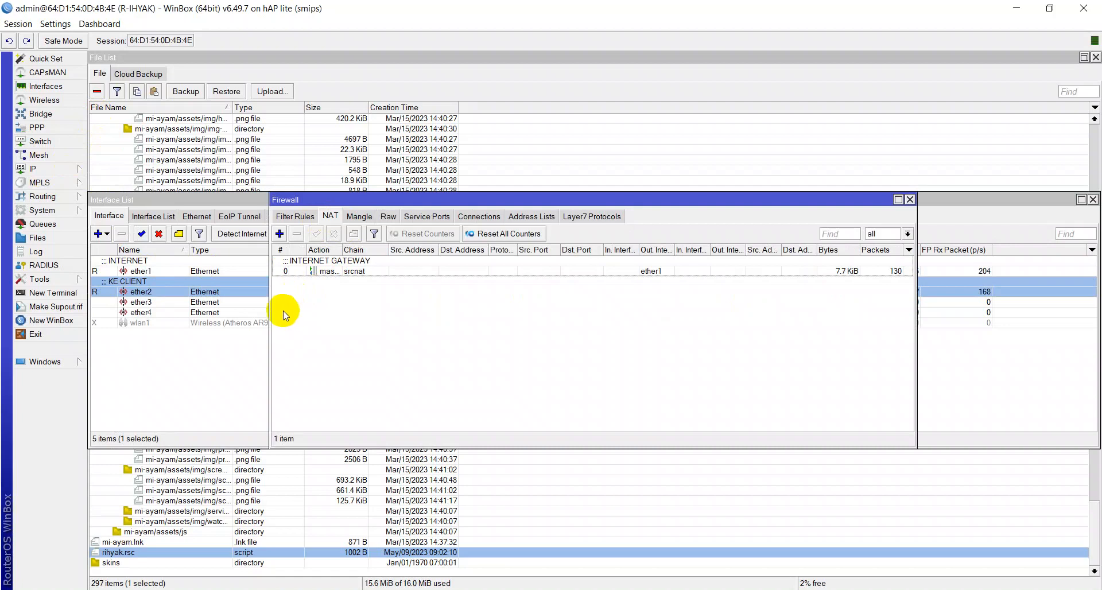
Step: Close all open WinBox windows in the session
left_click(28, 26)
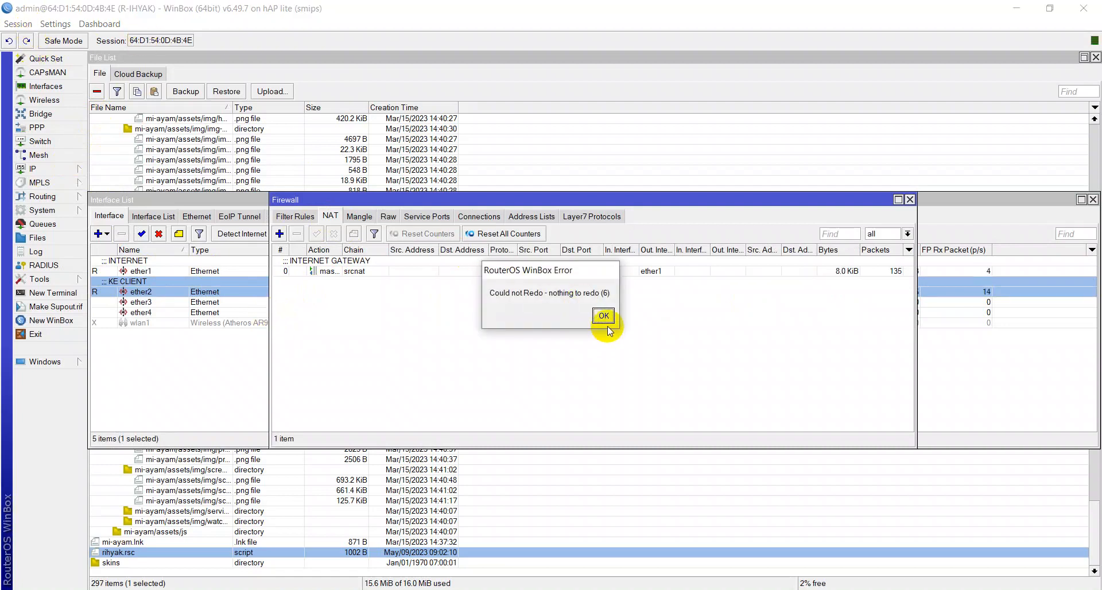
left_click(603, 316)
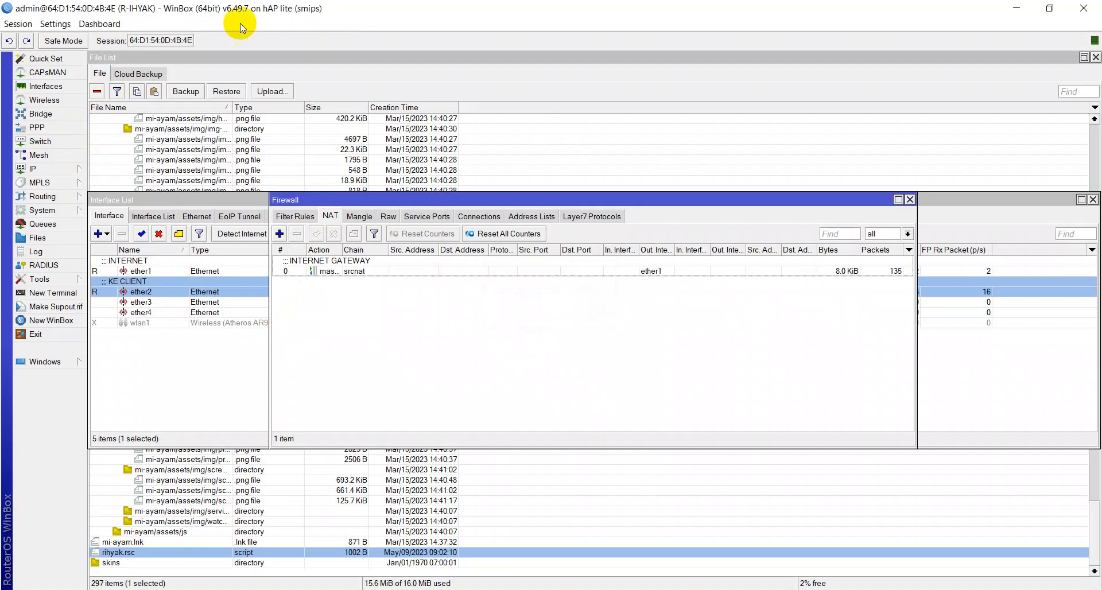
left_click(19, 24)
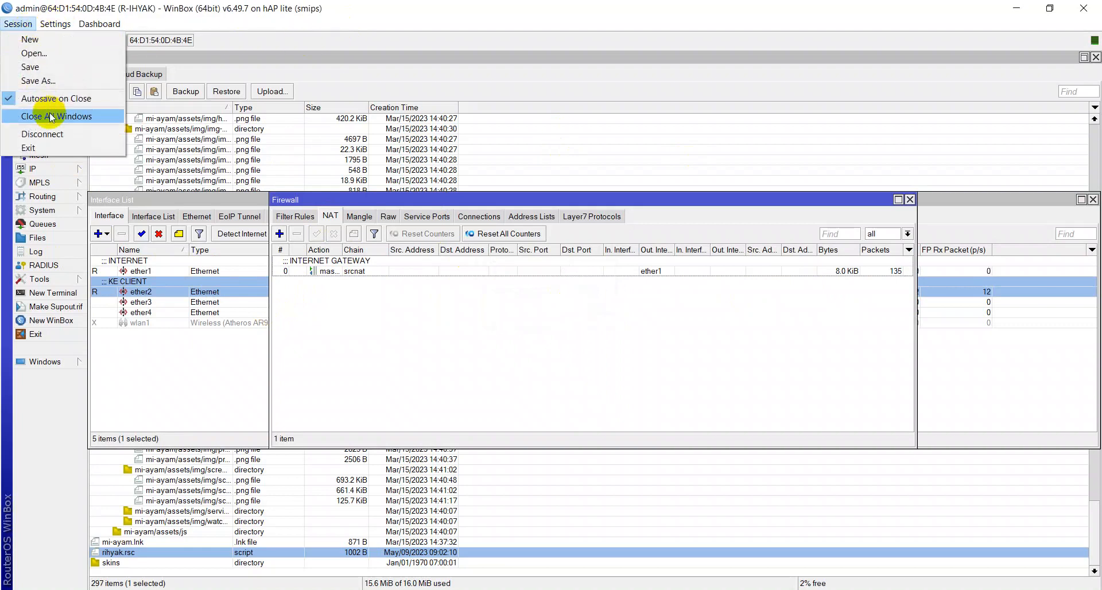
left_click(49, 116)
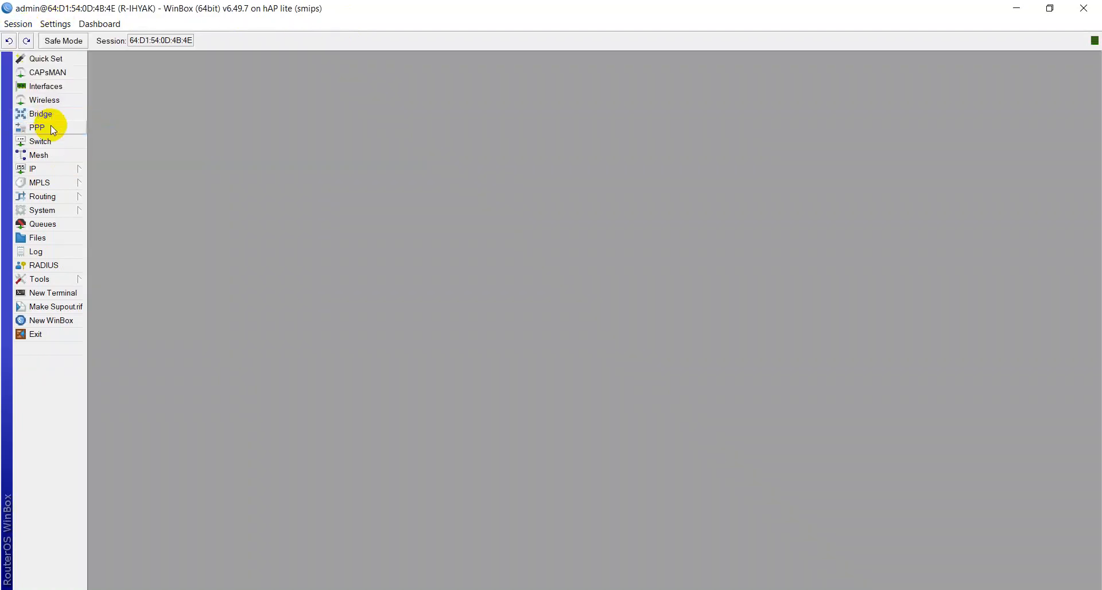
Step: Disconnect from the router and refresh the neighbours list on the login screen
left_click(29, 24)
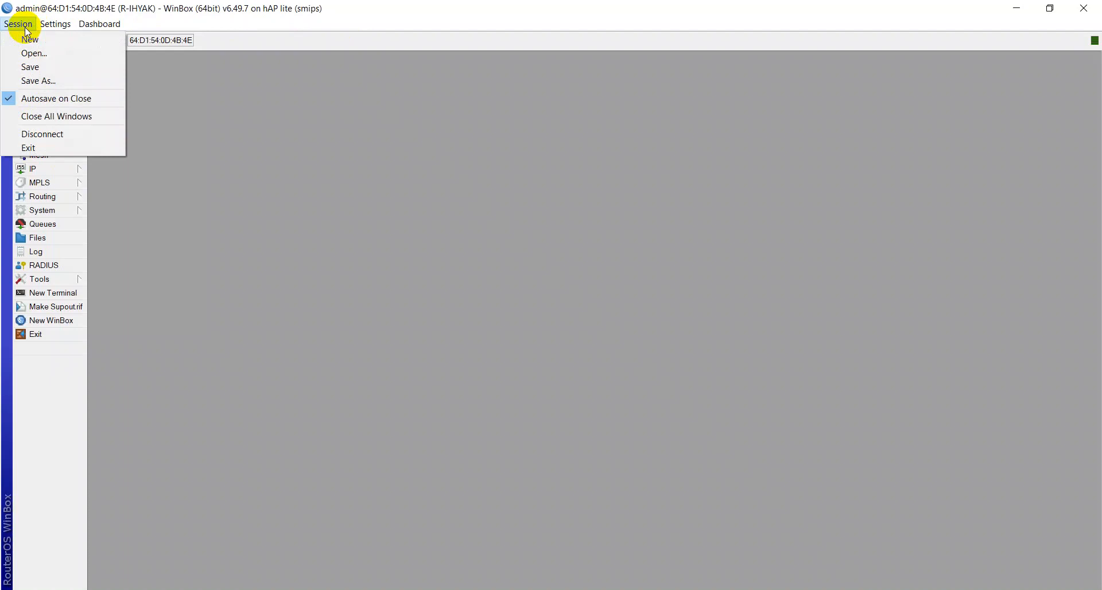
left_click(40, 136)
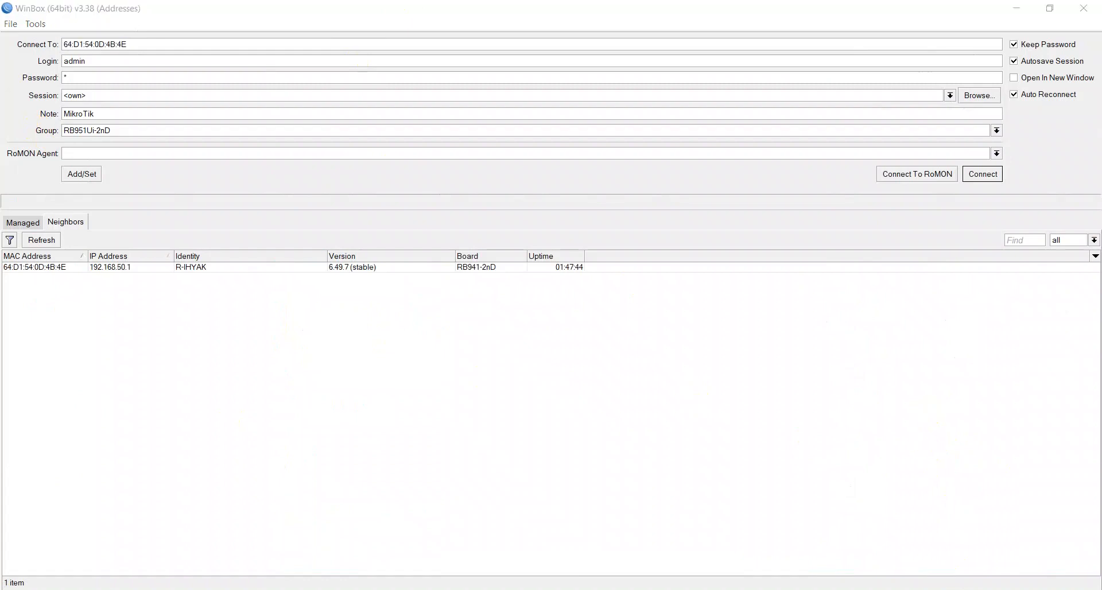
left_click(504, 567)
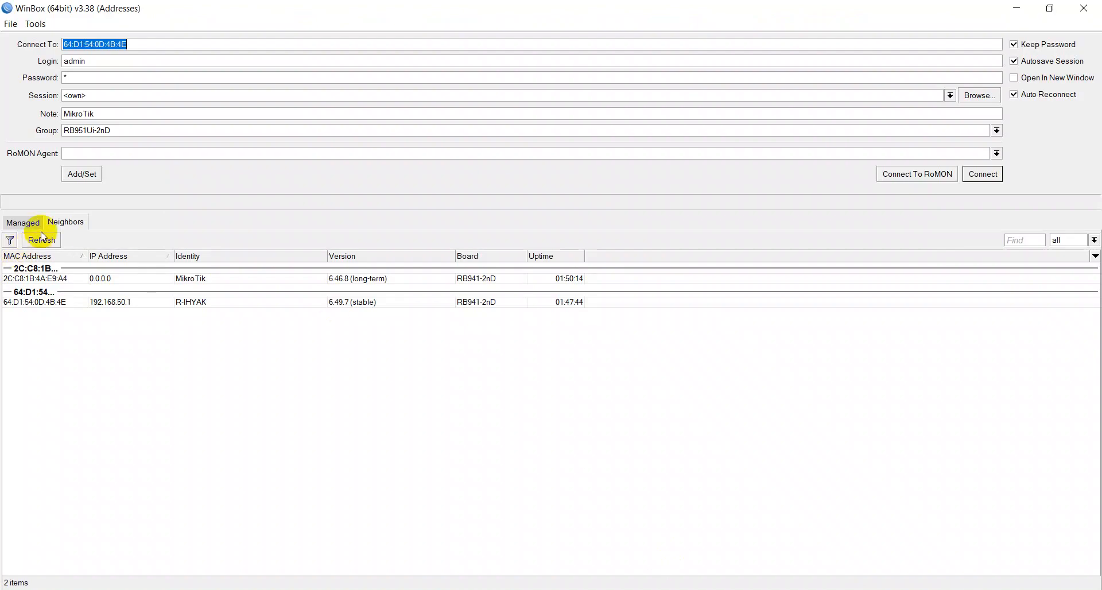
left_click(42, 242)
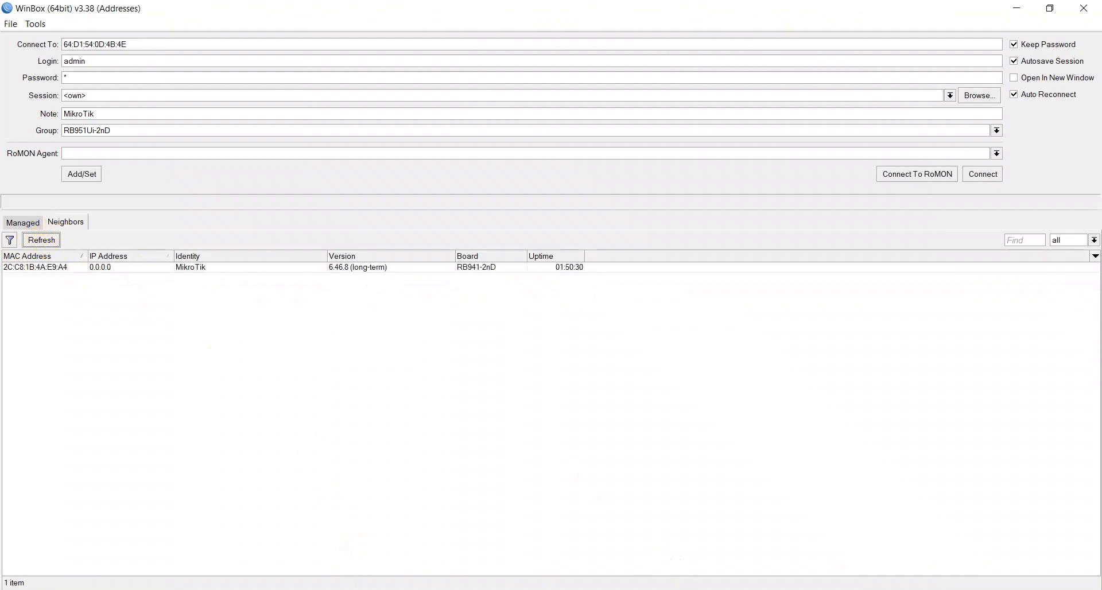
Step: Reconnect to the router by its MAC address from the neighbours list, logging in as admin, and bring WinBox forward
left_click(390, 589)
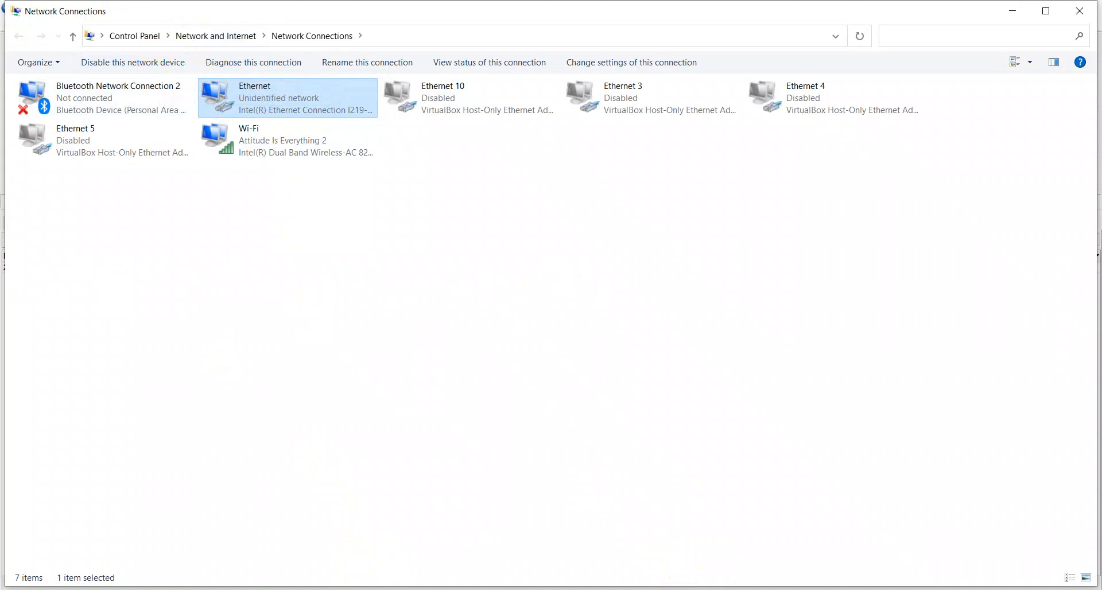
left_click(677, 589)
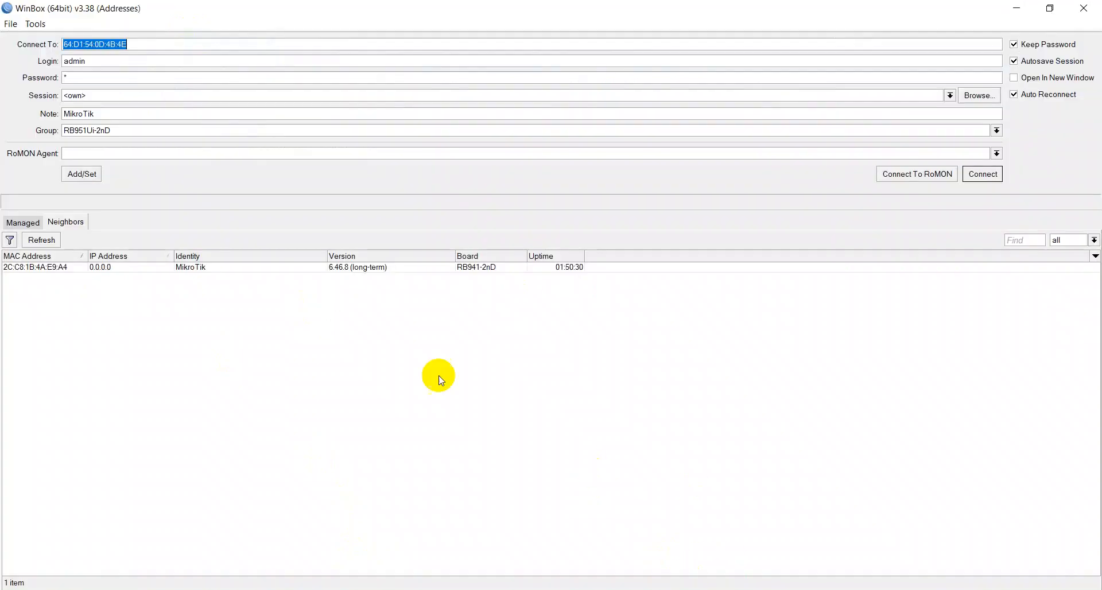
left_click(56, 270)
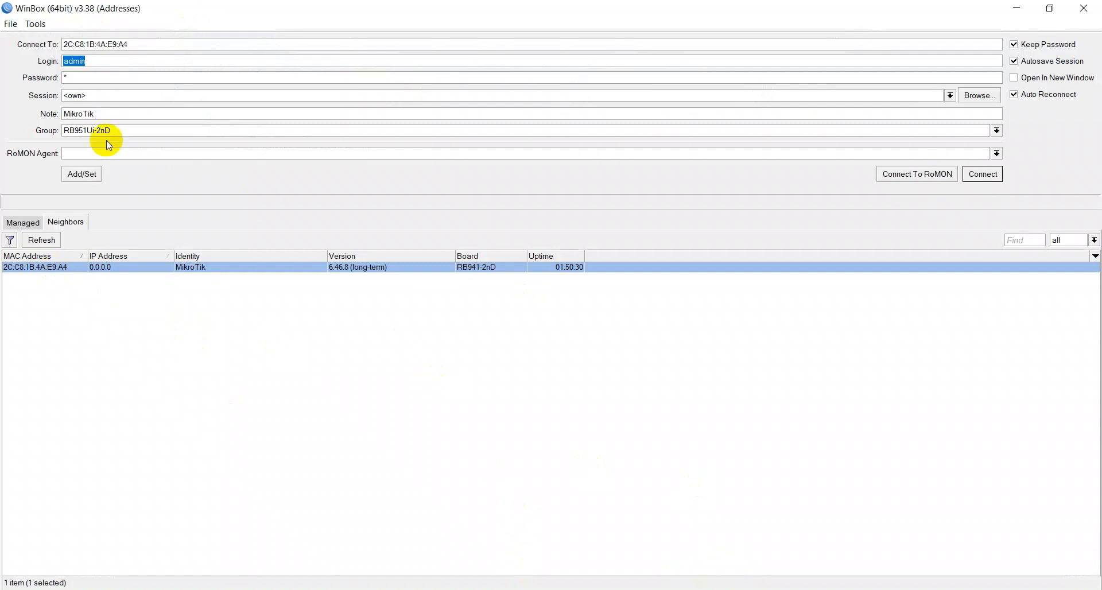
key("Tab")
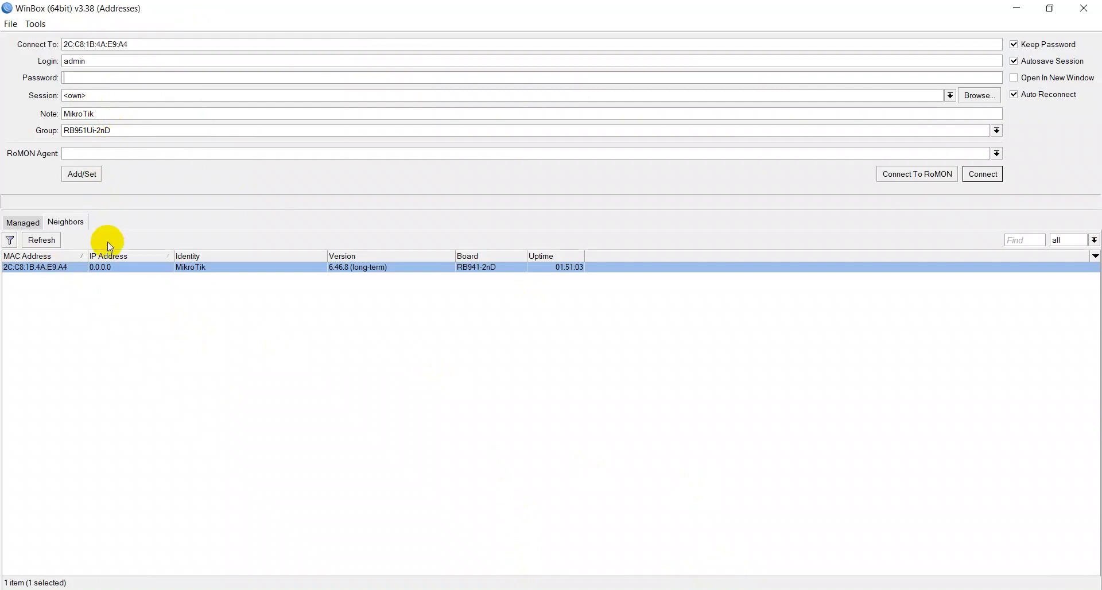
key("Return")
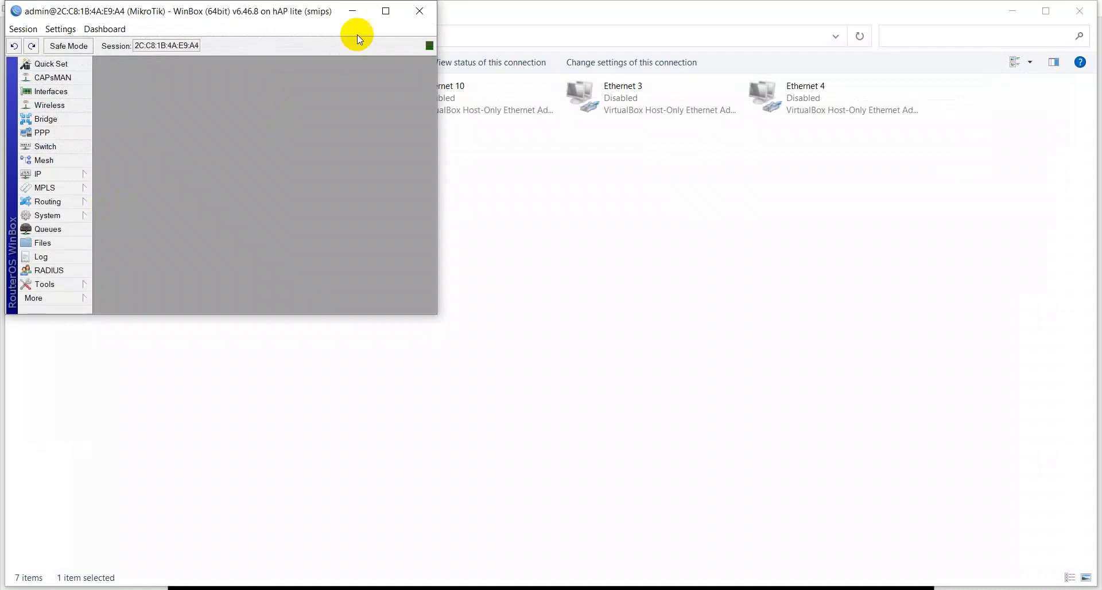
left_click(385, 11)
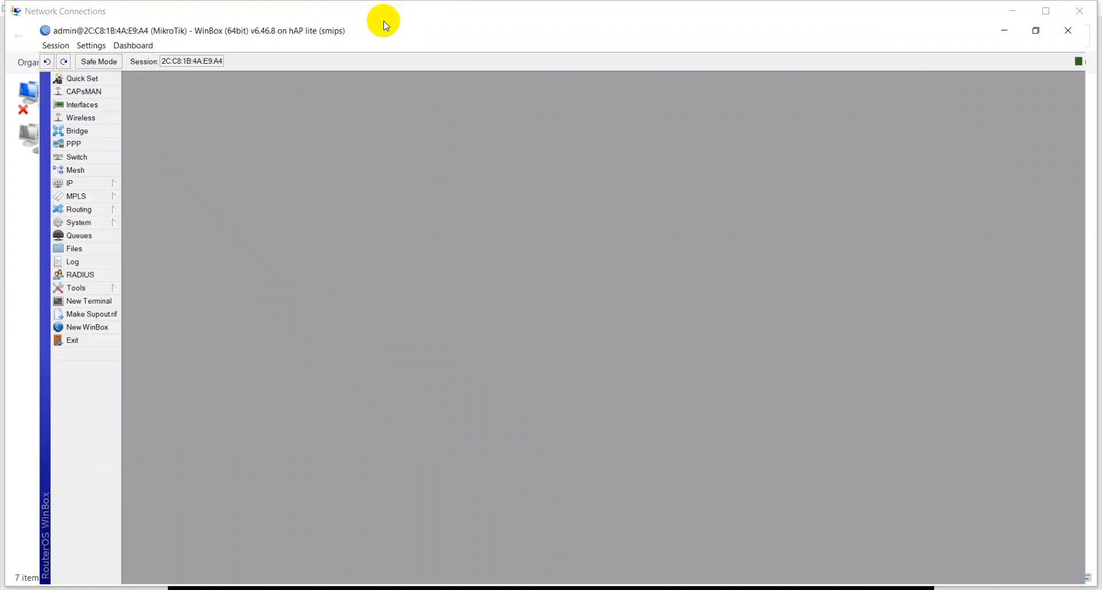
Step: Open the IP Address List to check the router's addresses, then close it
left_click(50, 171)
left_click(122, 196)
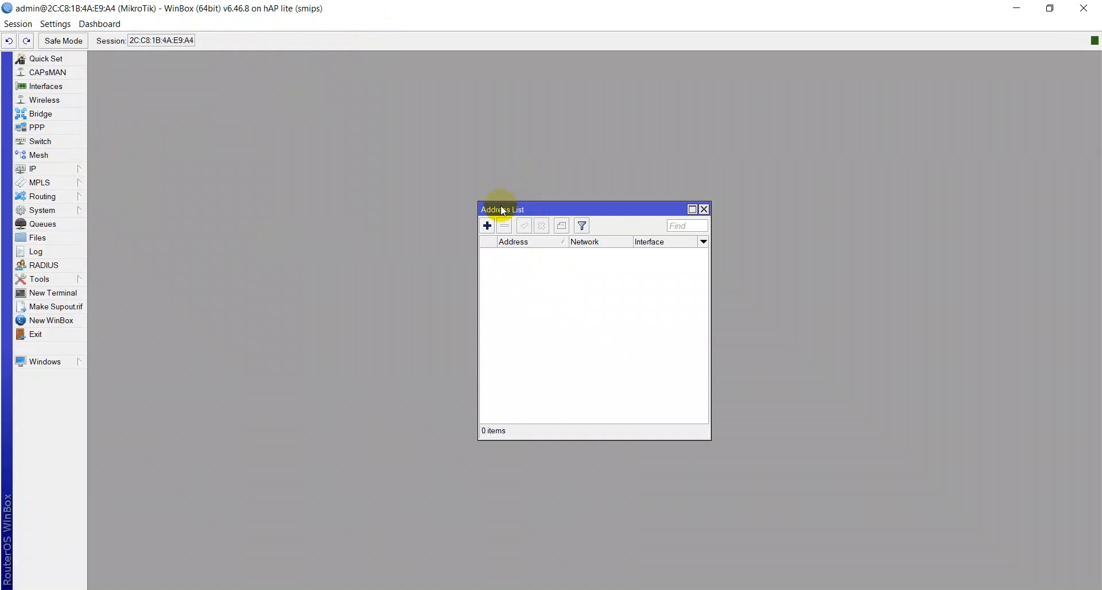
left_click(703, 209)
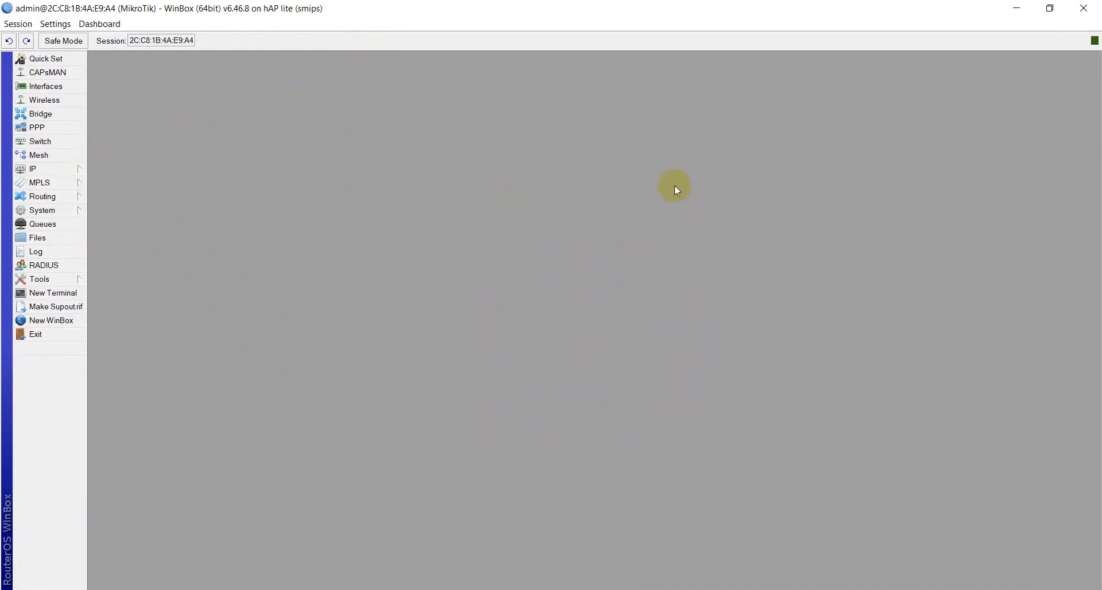
Step: Upload rihyak.rsc from the Downloads folder into the router's File List
key("alt+Tab")
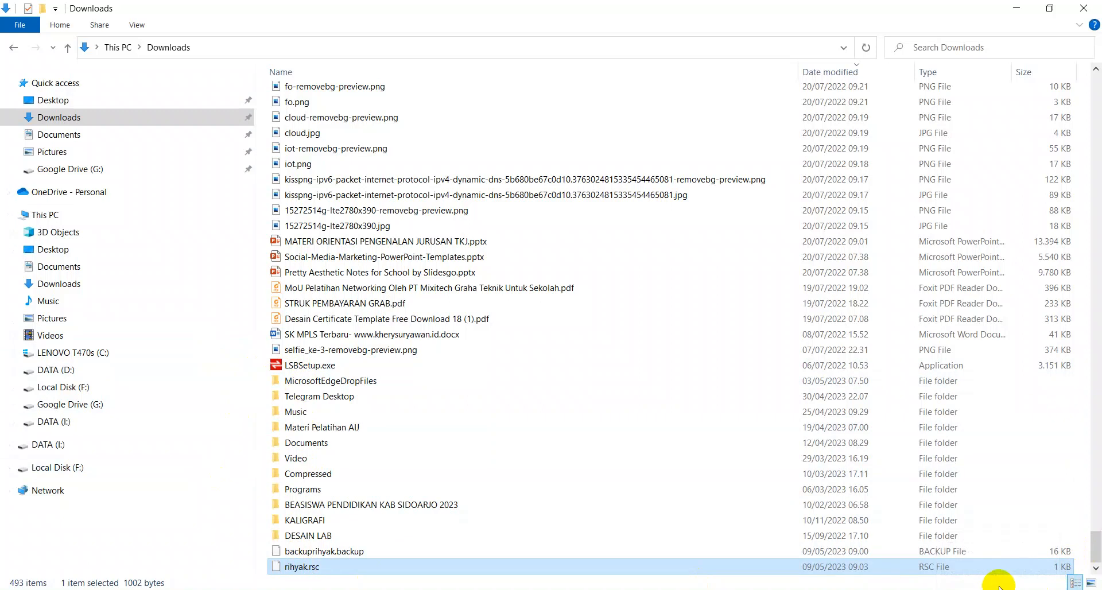
left_click(294, 567)
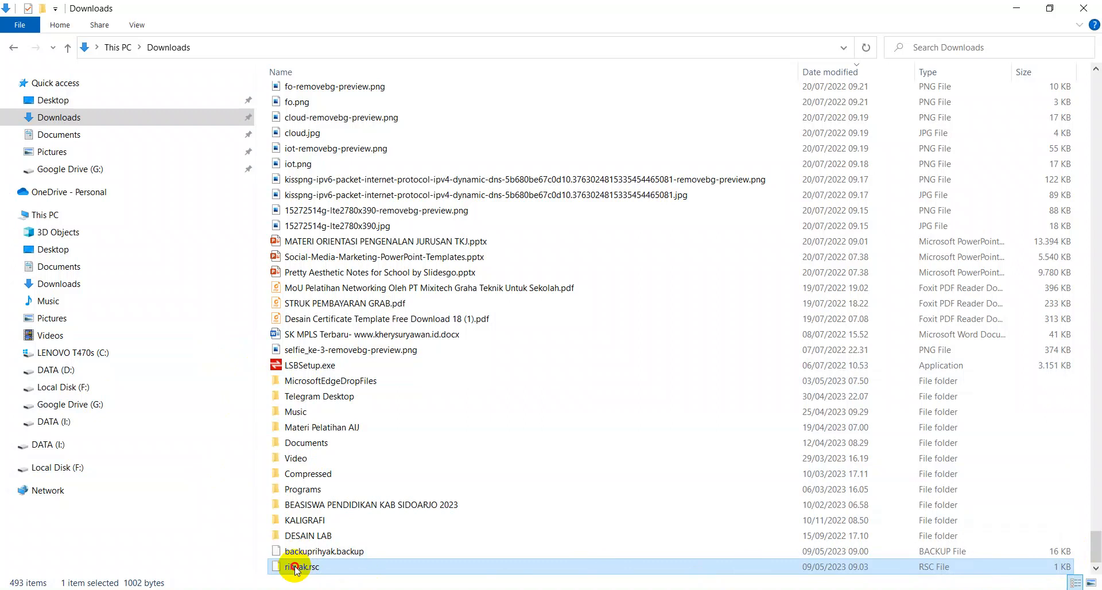
left_click_drag(294, 567, 659, 313)
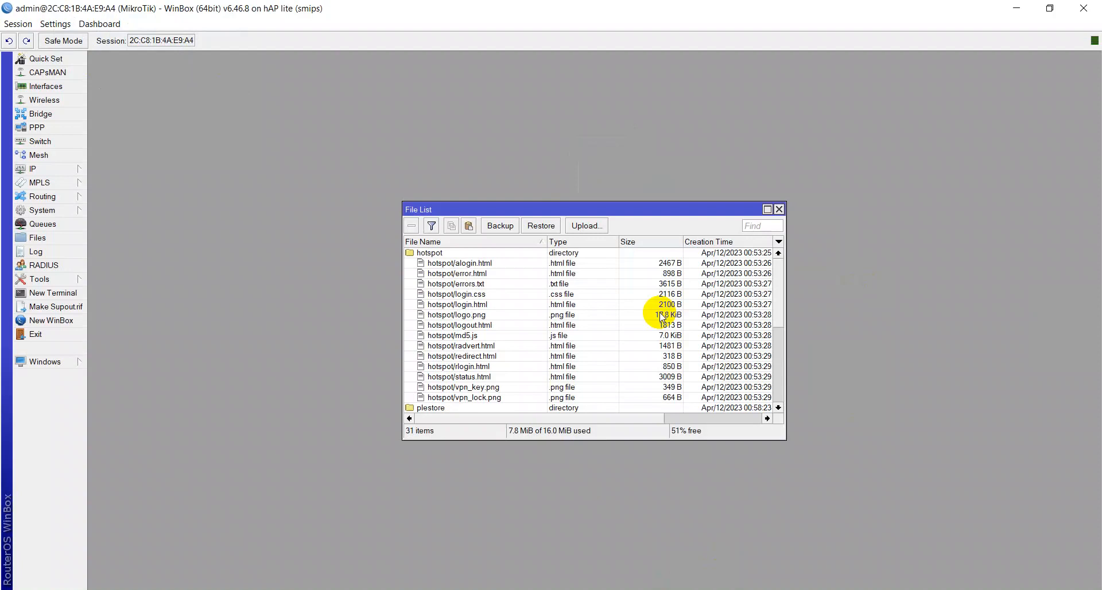
Step: Open the recent file rihyak.rsc in Notepad++ to review the exported script, then close its tab
left_click(530, 589)
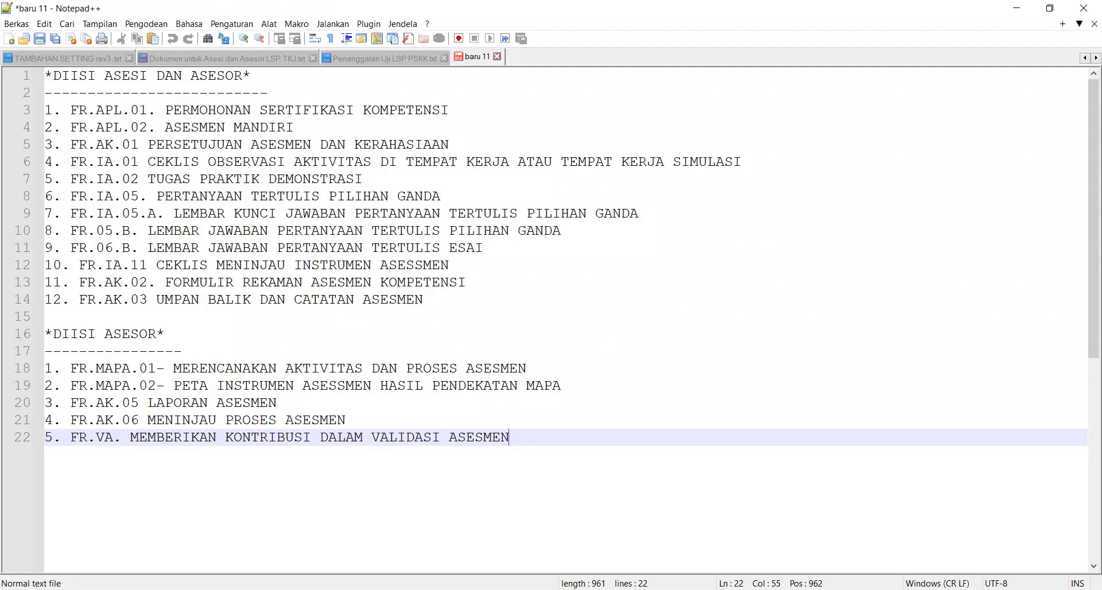
left_click(16, 24)
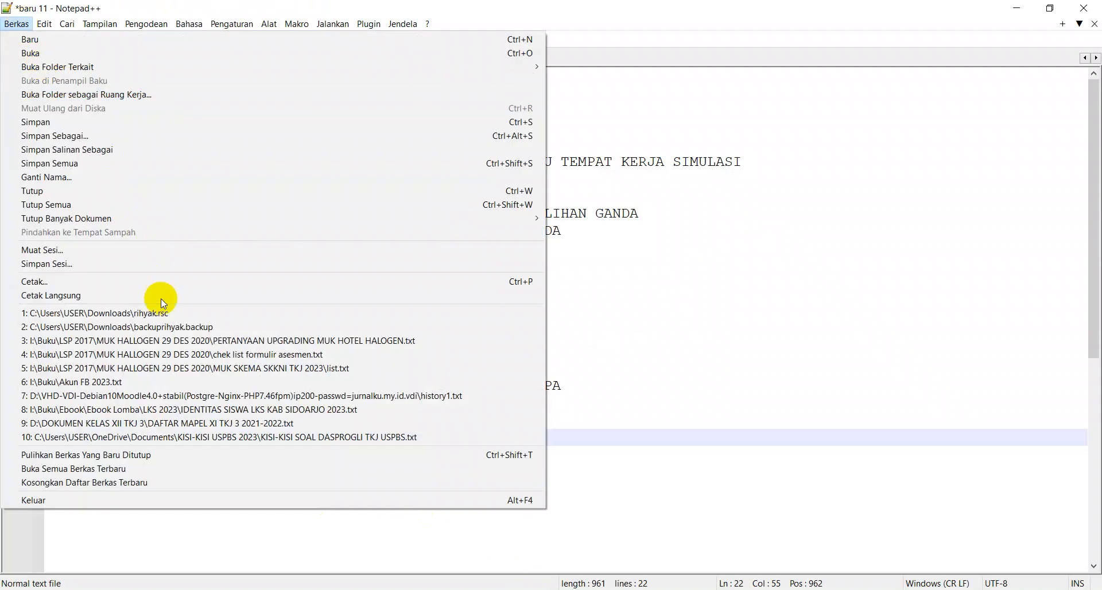
left_click(166, 312)
scroll(104, 524, "down", 8)
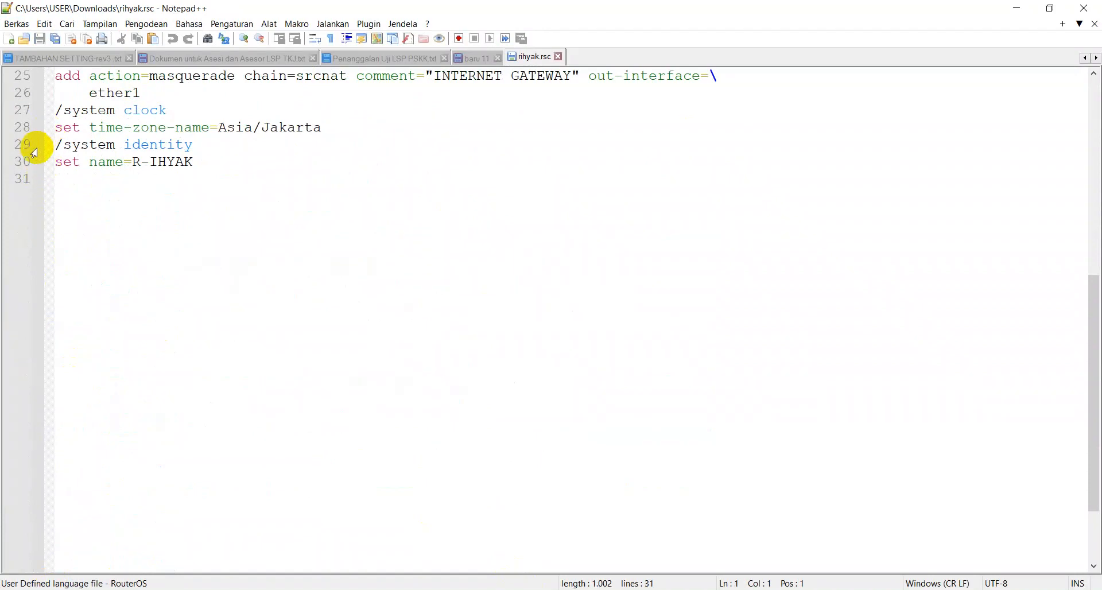
left_click(557, 57)
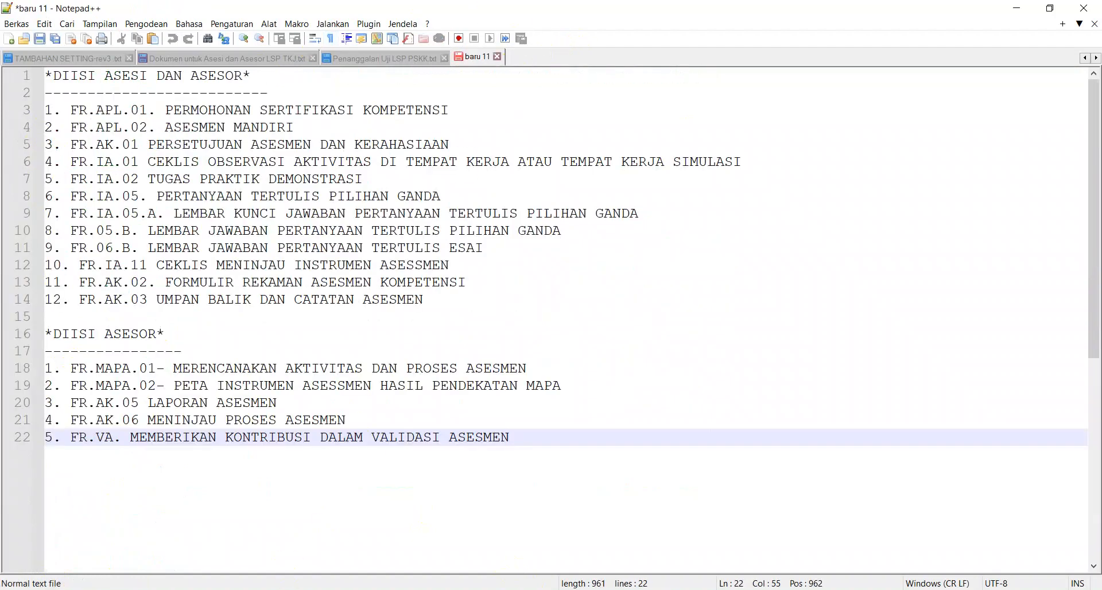
Step: Open a new browser tab and go to Shopee from the MARKETPLACE bookmarks folder
key("alt+Tab")
left_click(741, 13)
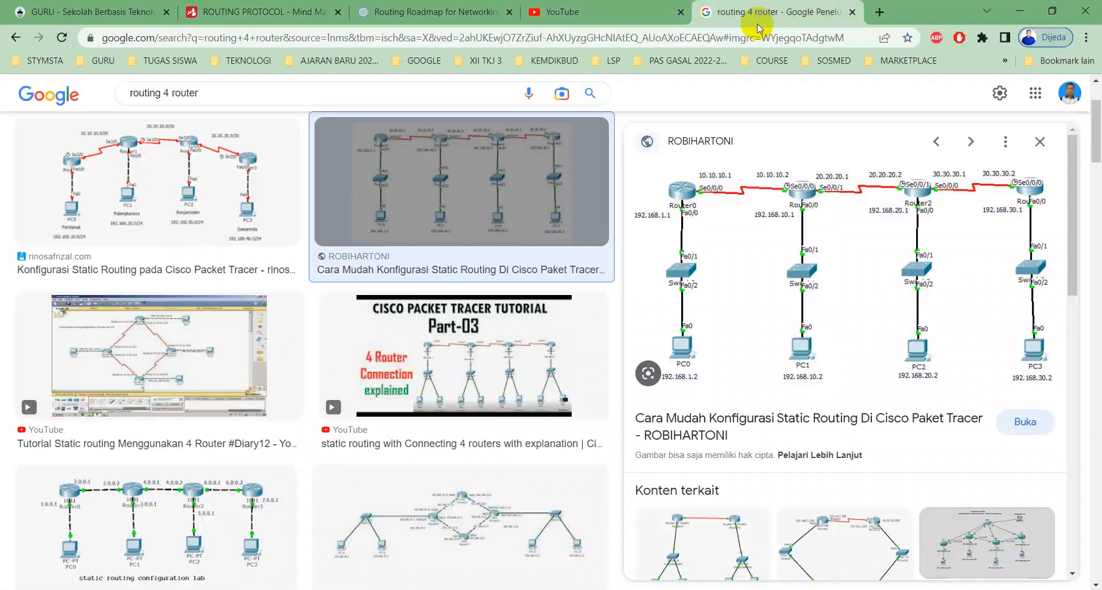
left_click(879, 12)
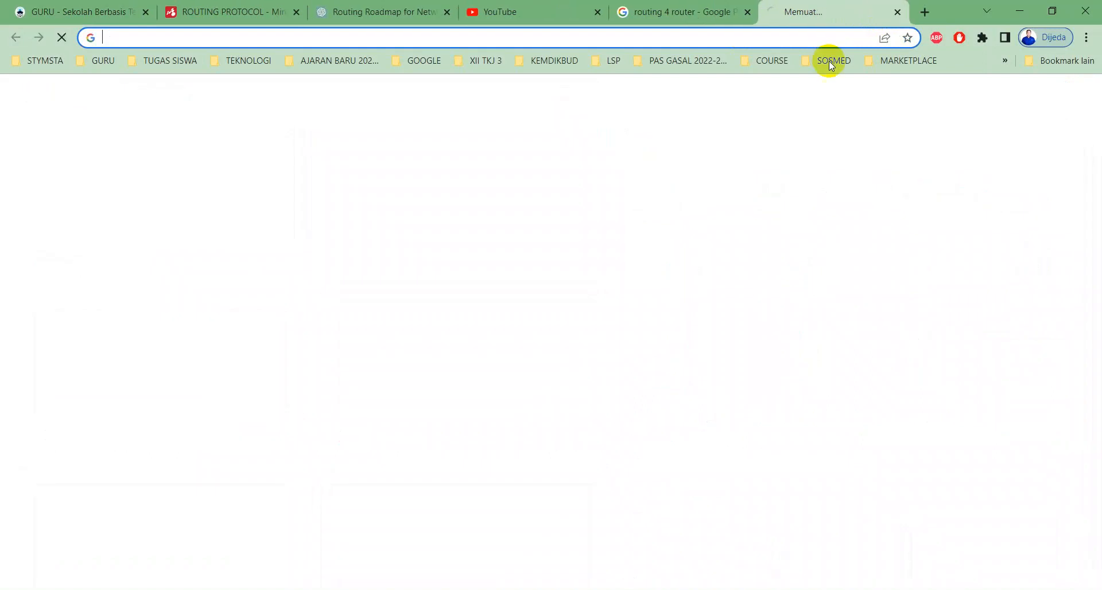
left_click(876, 68)
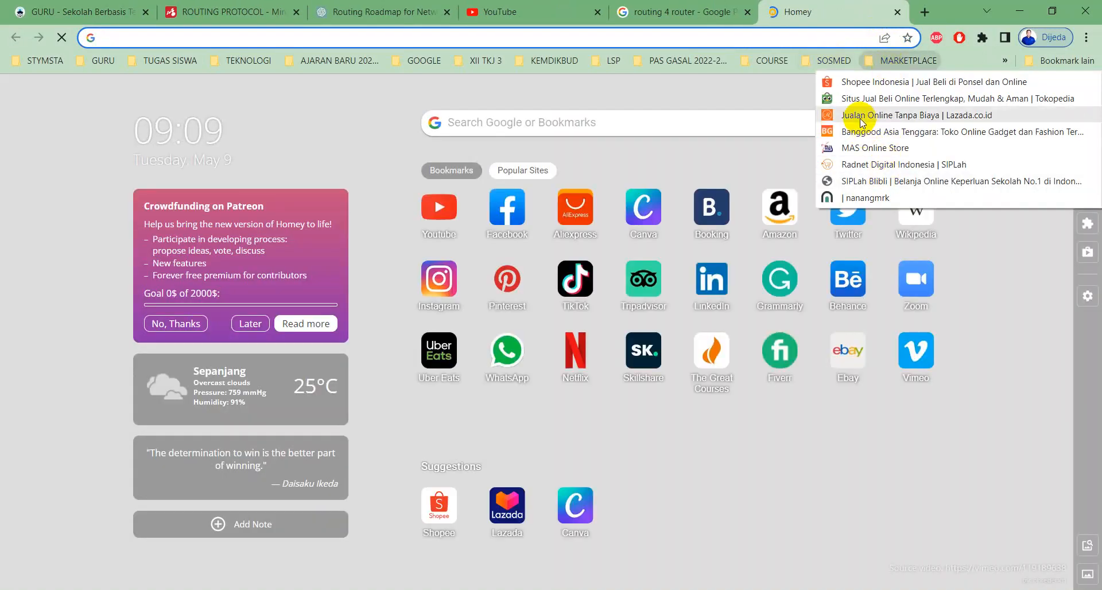
left_click(854, 86)
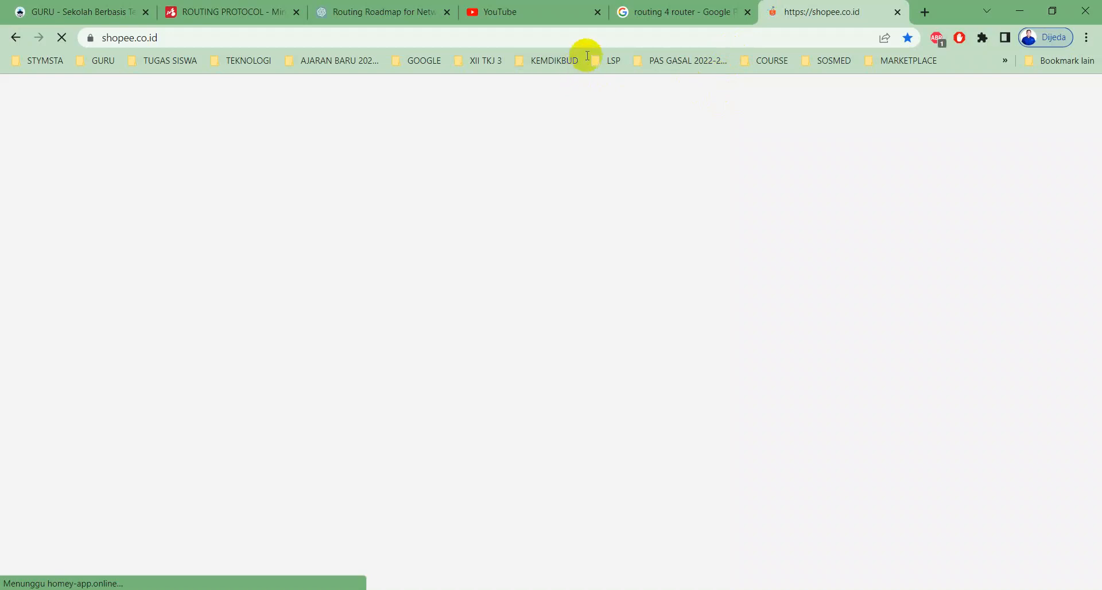
mouse_move(598, 16)
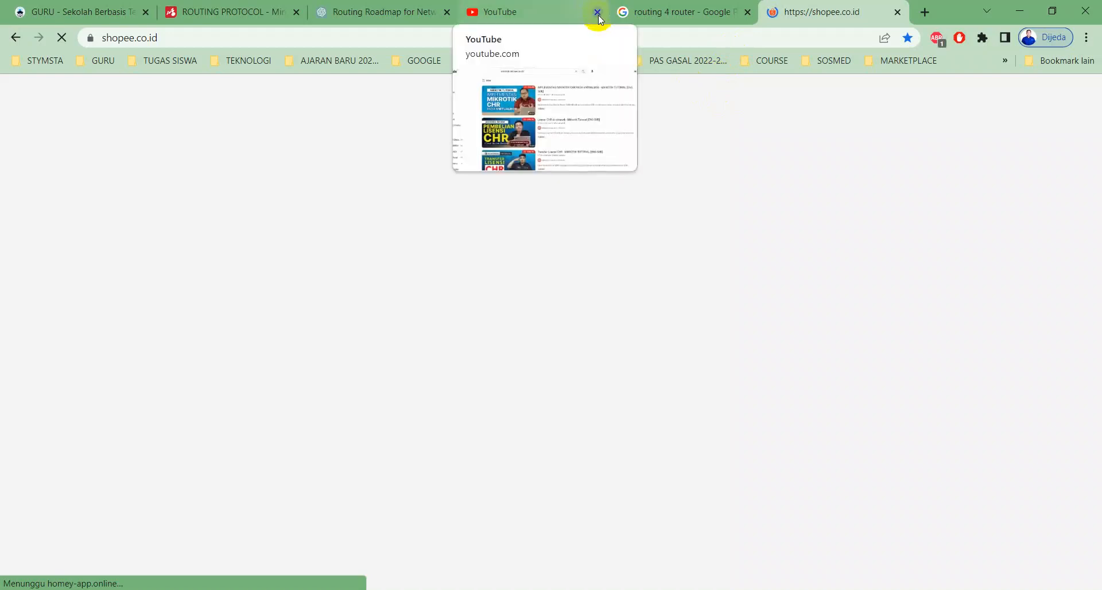
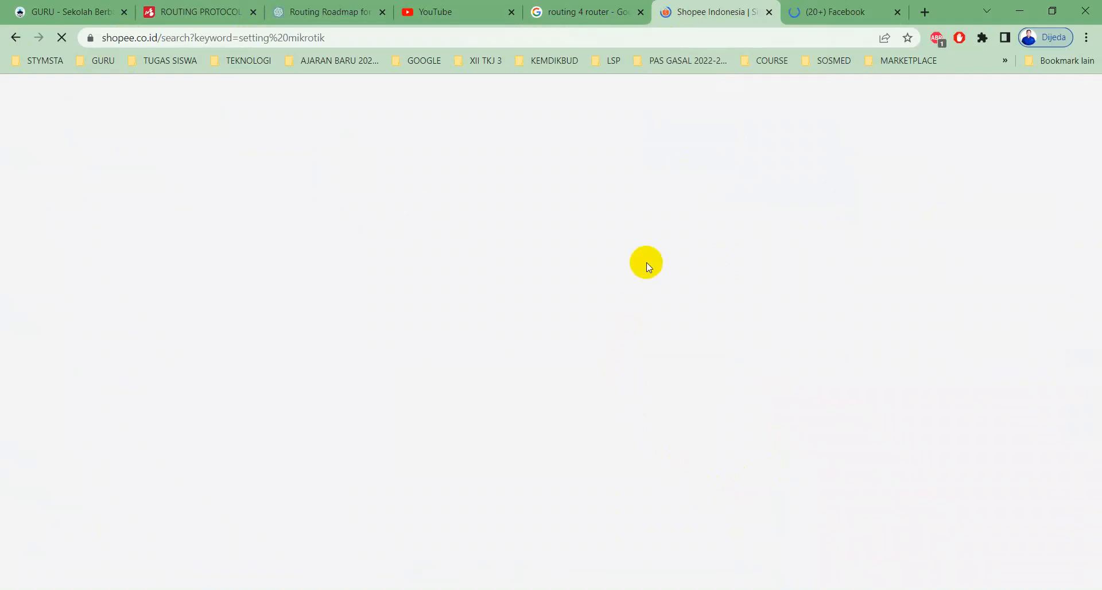
left_click(826, 16)
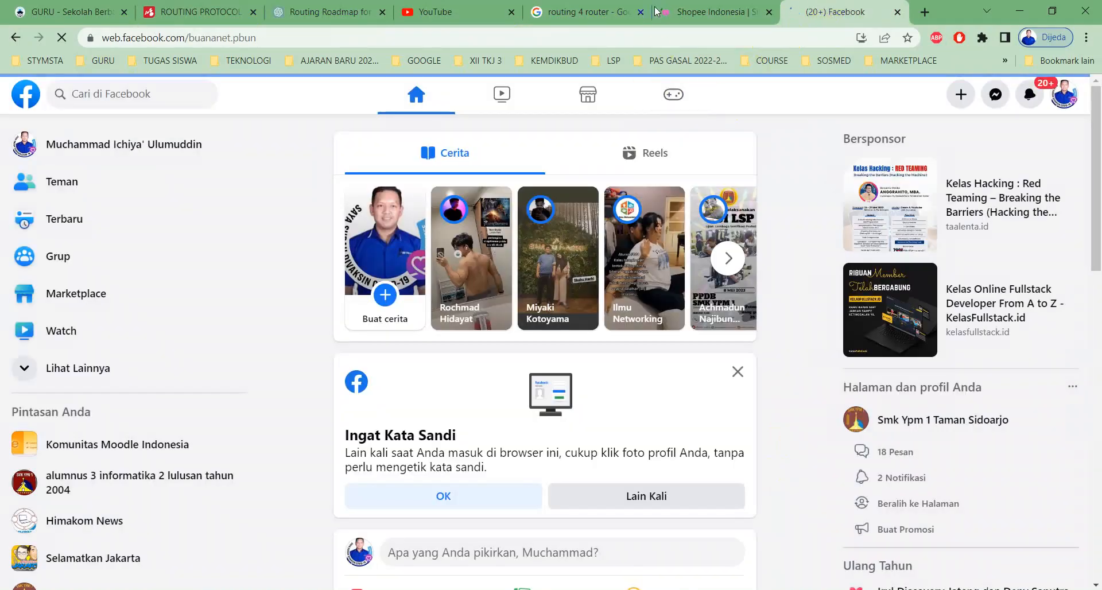
left_click(687, 22)
left_click(824, 7)
left_click(738, 13)
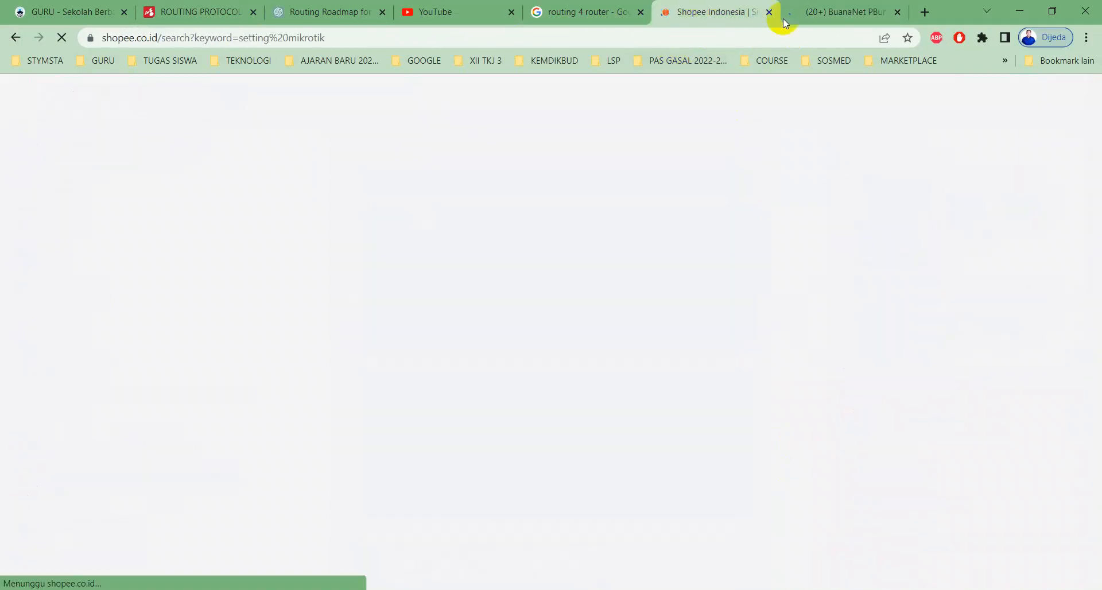
left_click(806, 14)
left_click(713, 12)
left_click(811, 11)
scroll(648, 245, "down", 1)
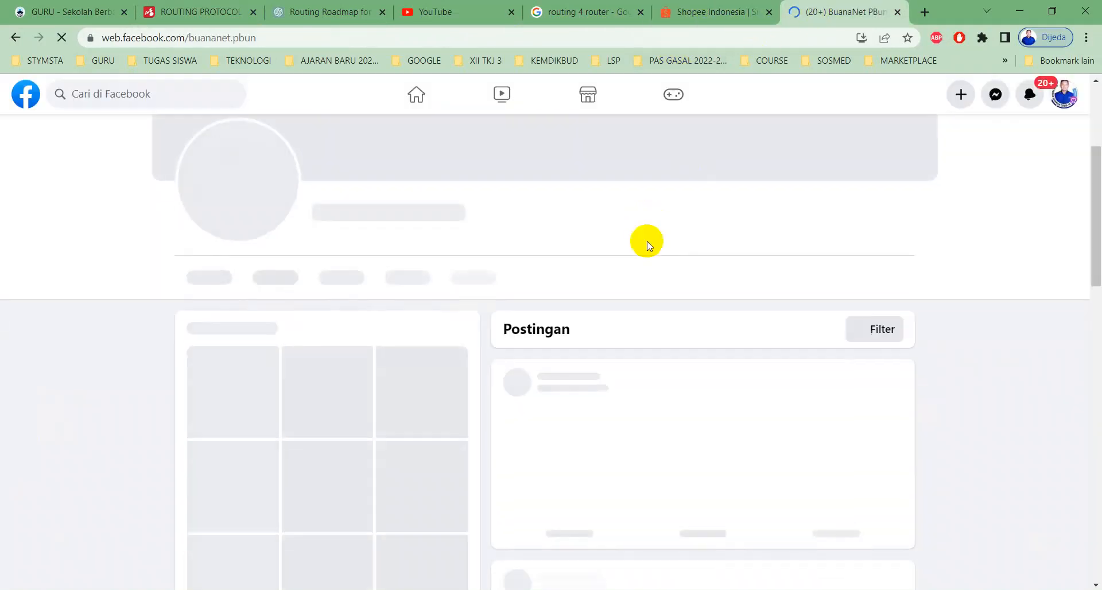
scroll(648, 246, "down", 7)
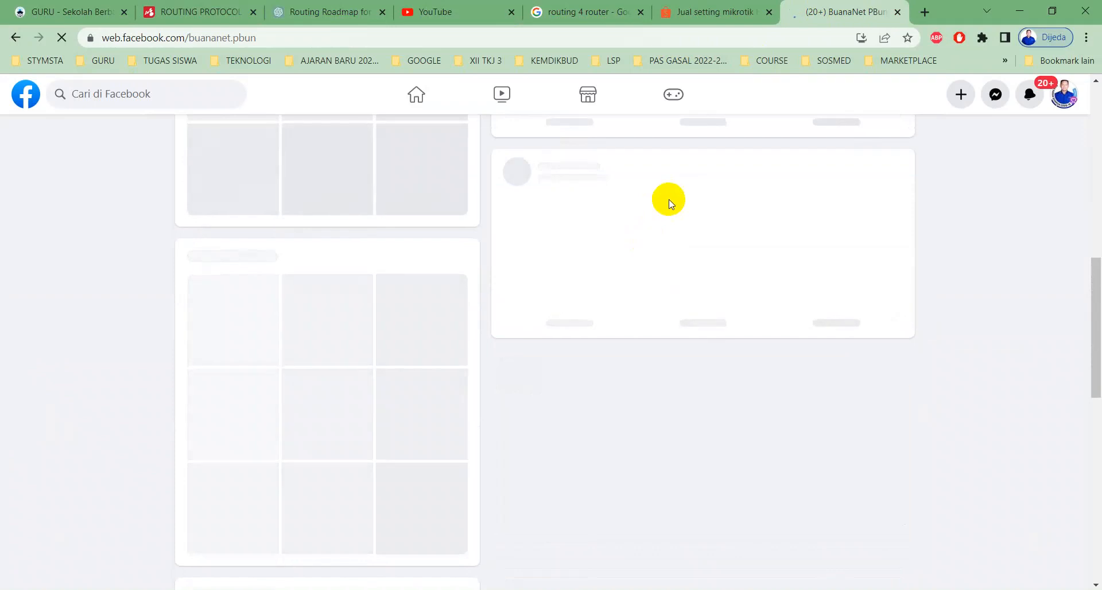
scroll(669, 207, "up", 3)
scroll(675, 235, "up", 3)
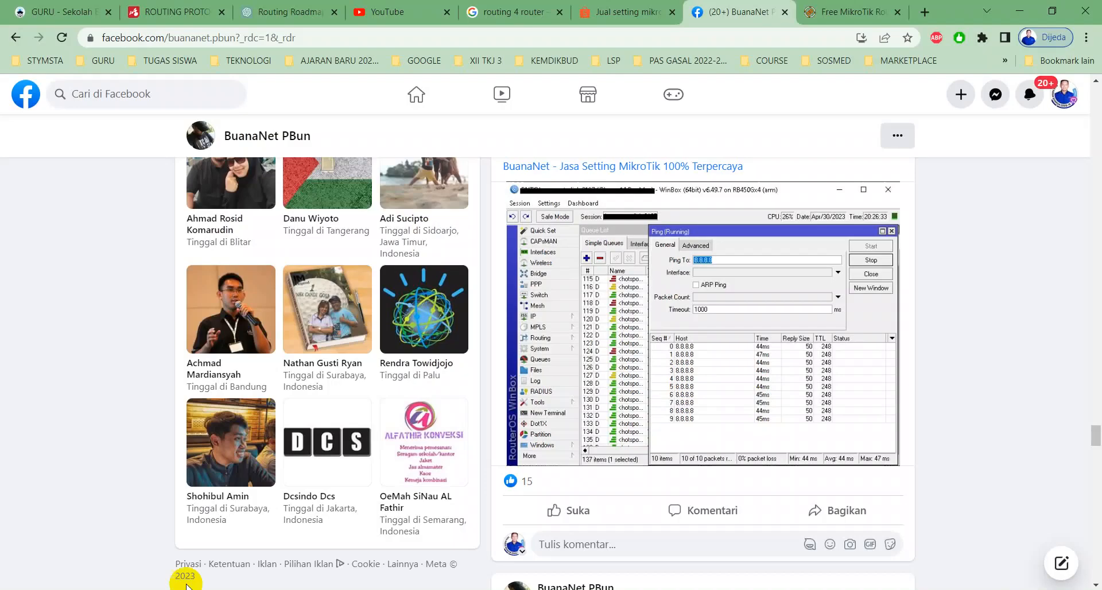
scroll(450, 324, "up", 10)
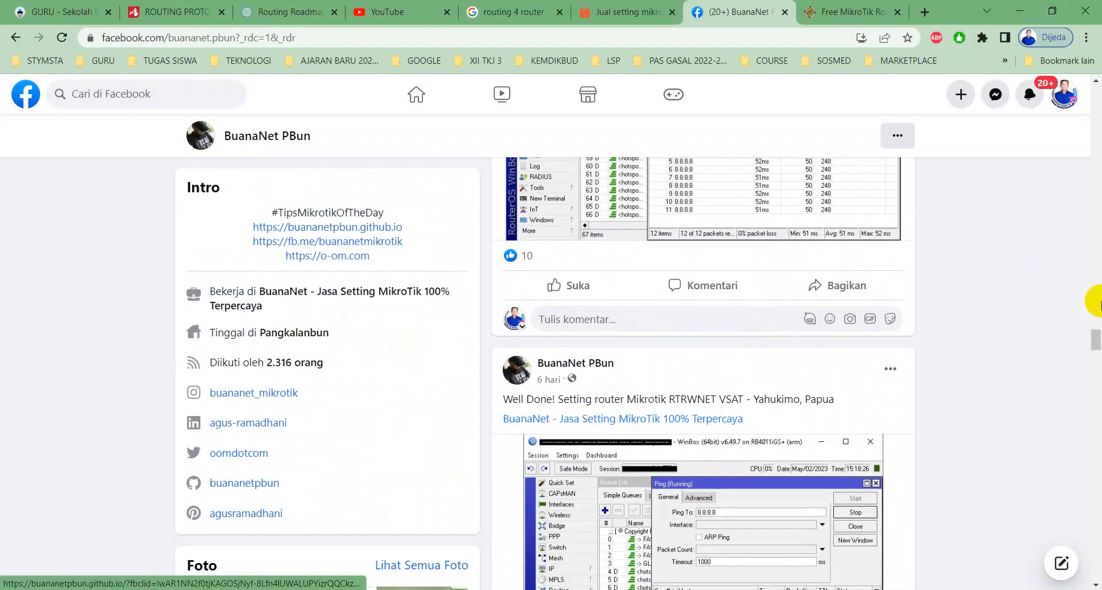
left_click_drag(1095, 343, 1096, 76)
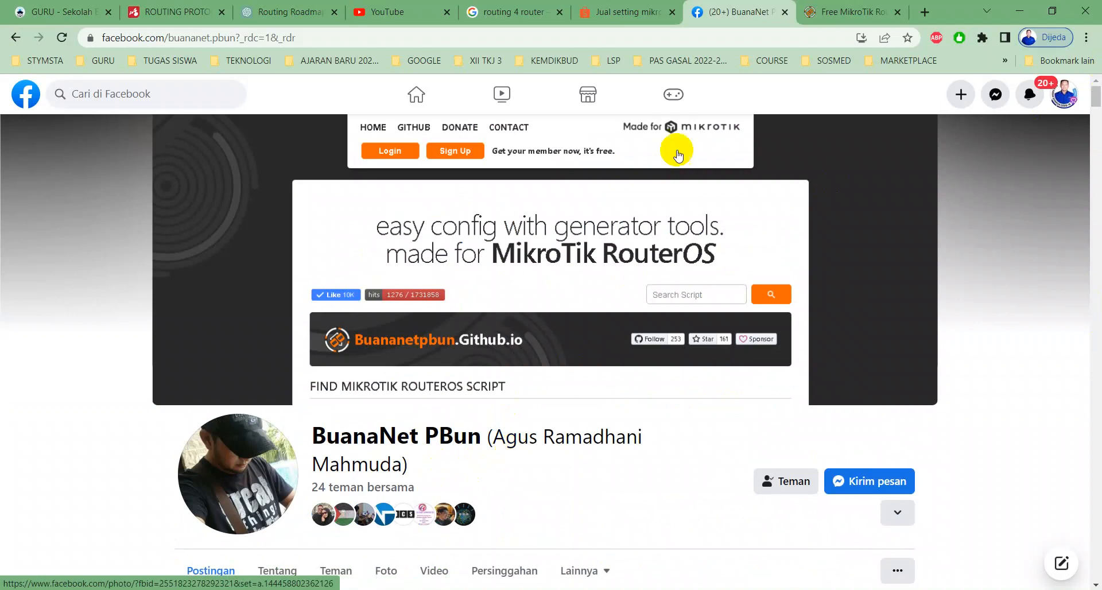
Step: Scroll through the Shopee search results for setting mikrotik
left_click(629, 12)
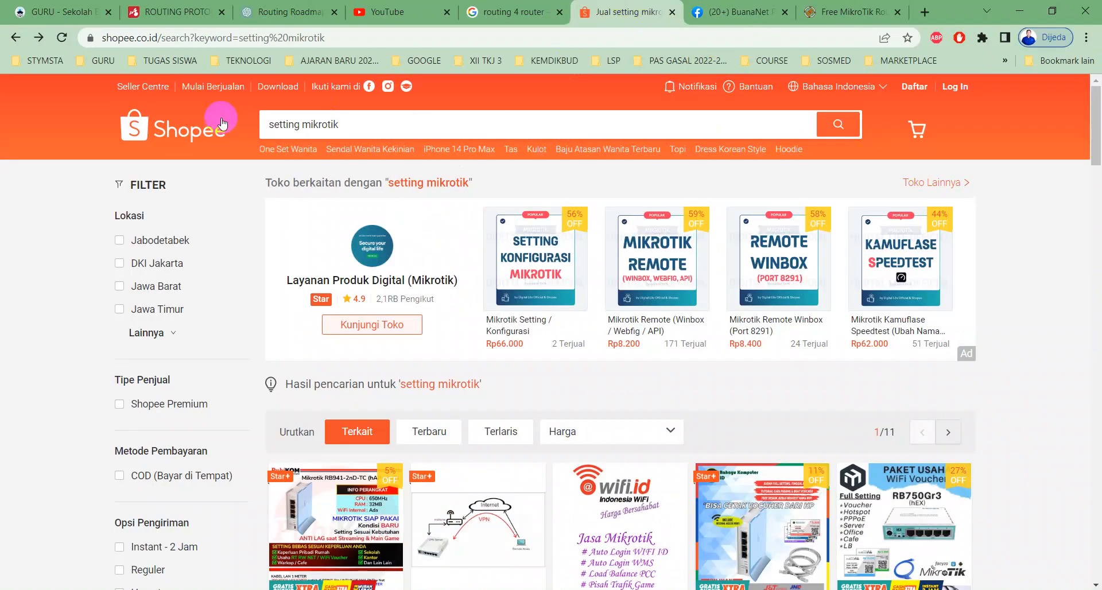
scroll(470, 234, "down", 1)
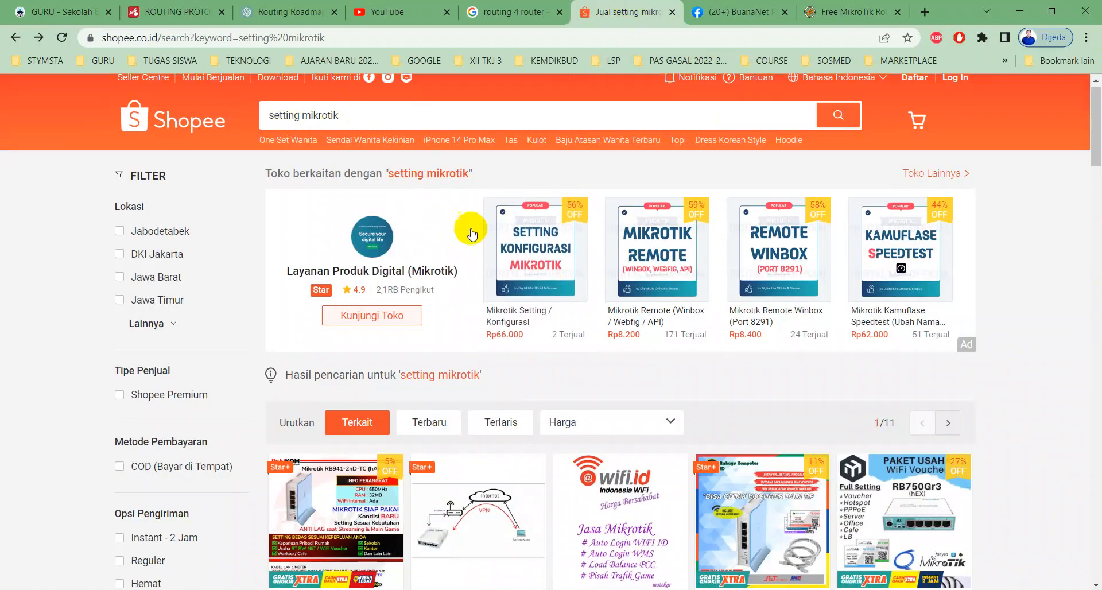
scroll(470, 234, "down", 7)
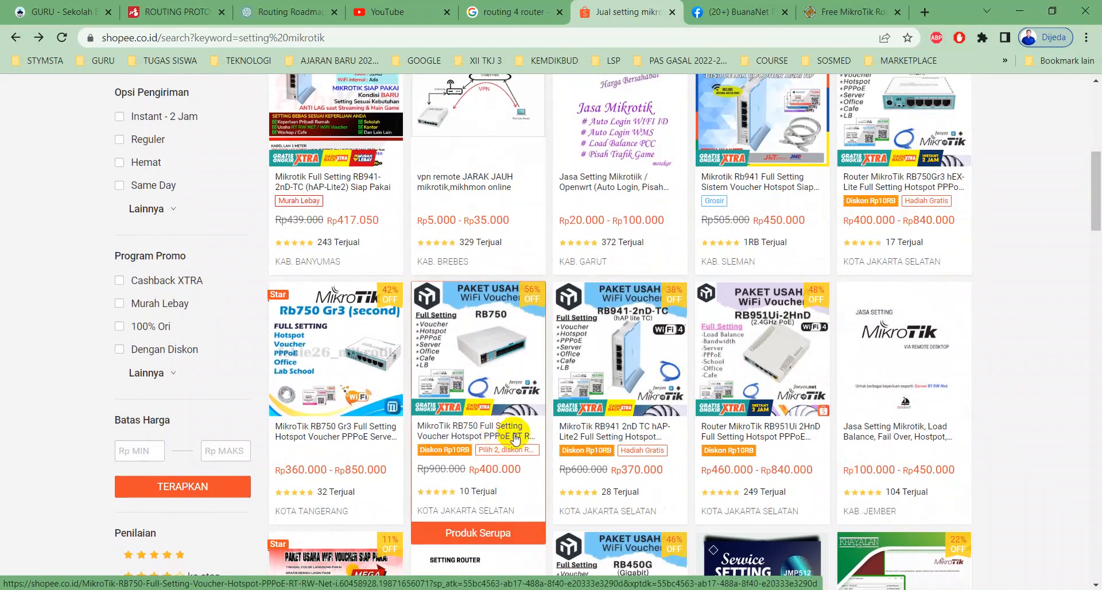
scroll(536, 442, "down", 5)
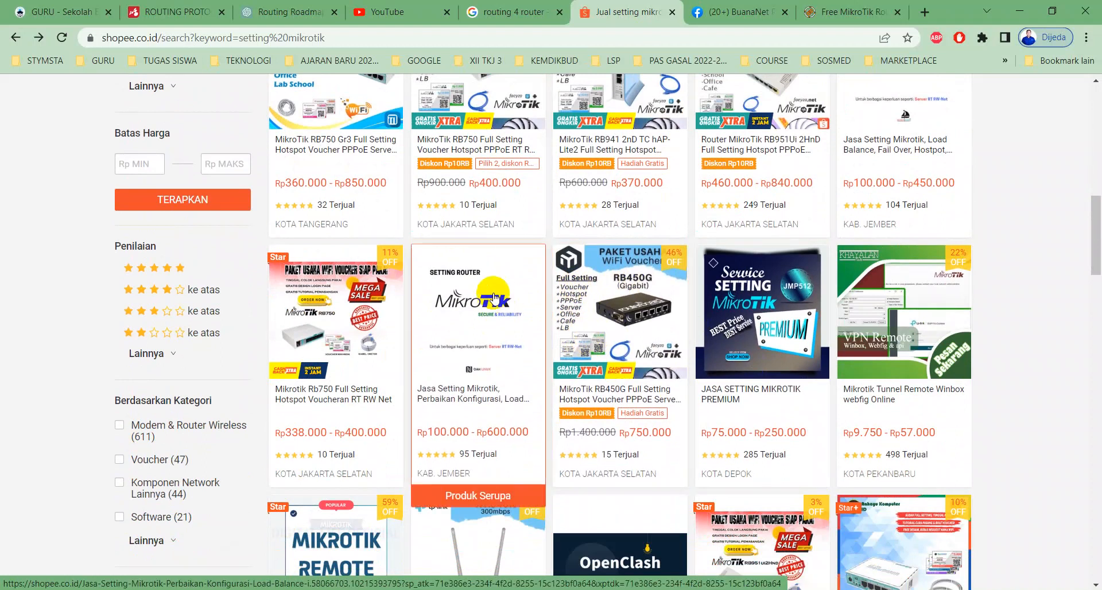
scroll(602, 299, "down", 5)
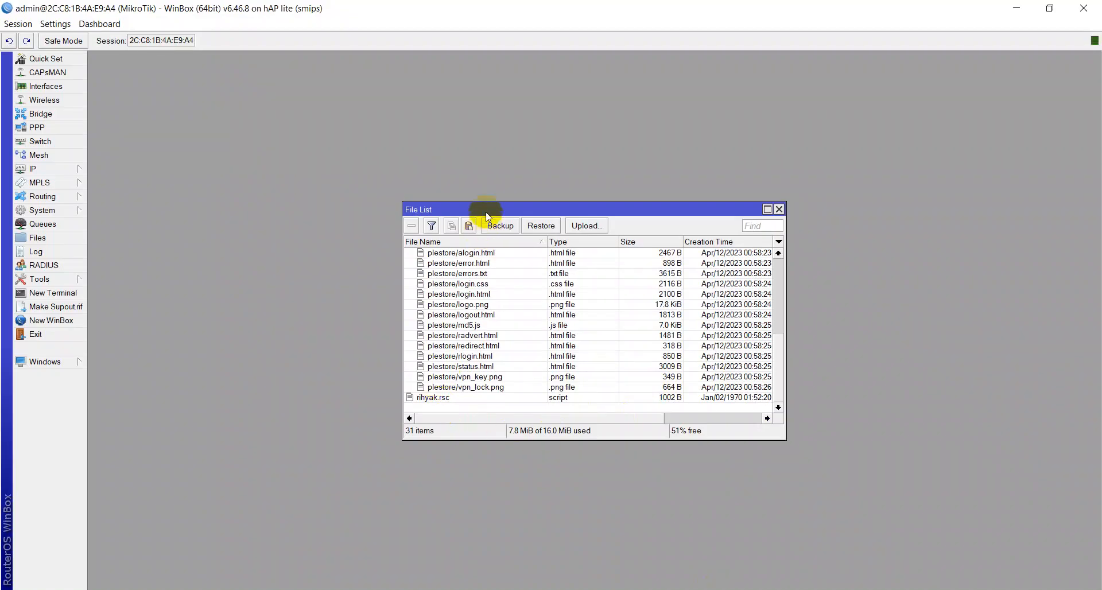
Step: Close the File List and the accidentally opened Mesh window
left_click_drag(485, 205, 206, 51)
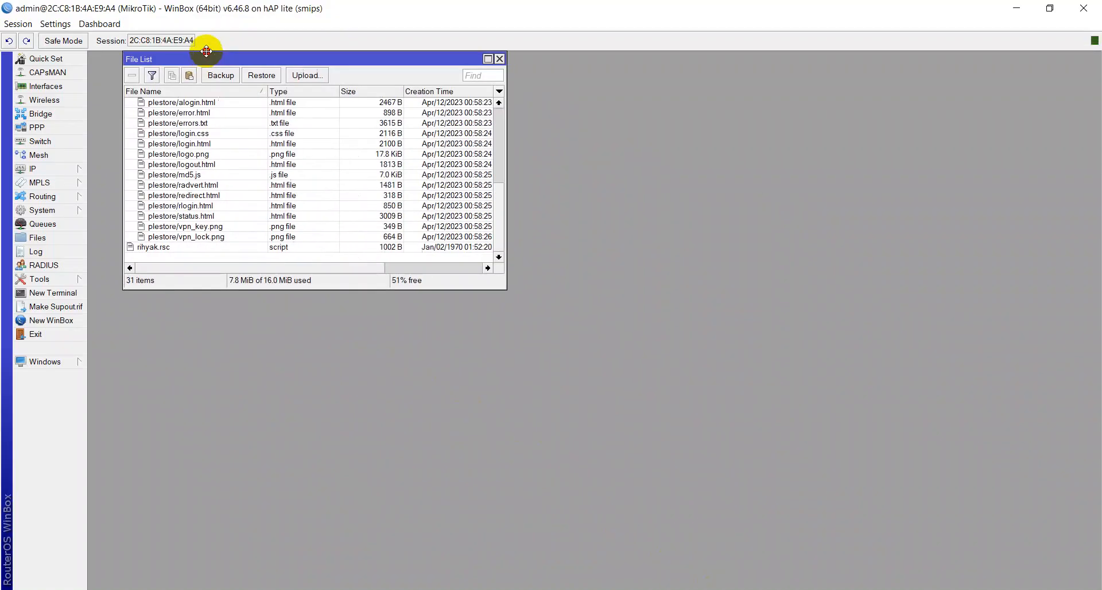
left_click(63, 160)
left_click(65, 170)
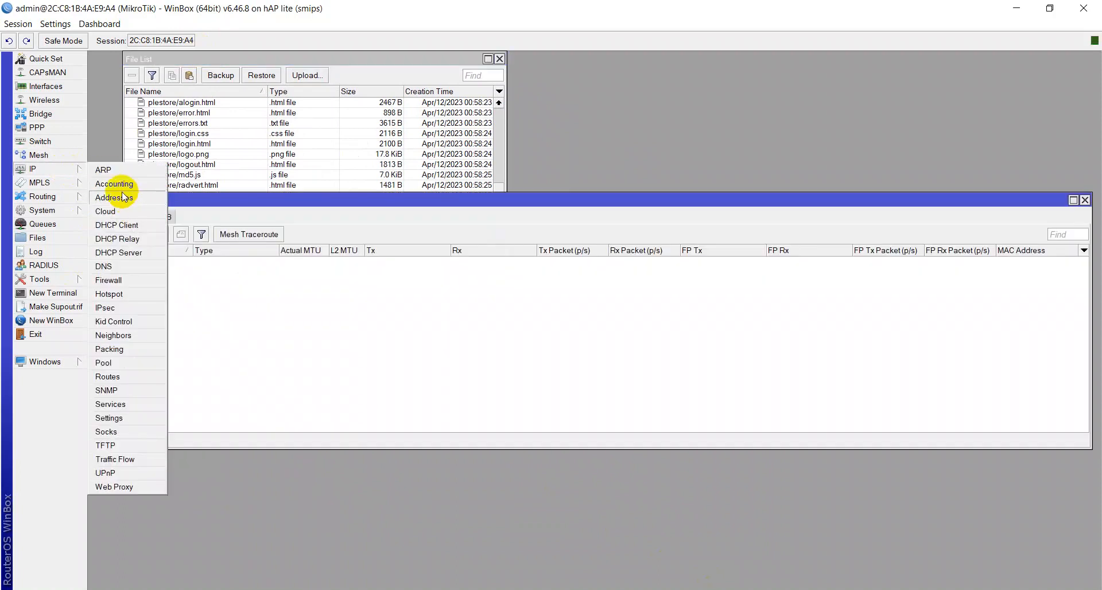
left_click(129, 194)
left_click(702, 207)
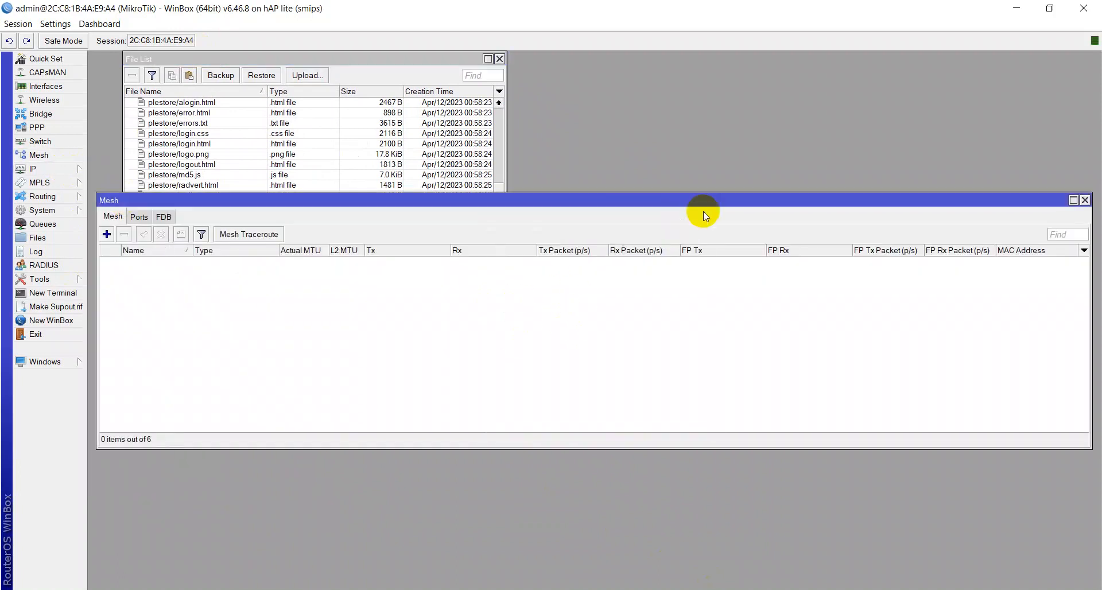
key("Escape")
key("Escape")
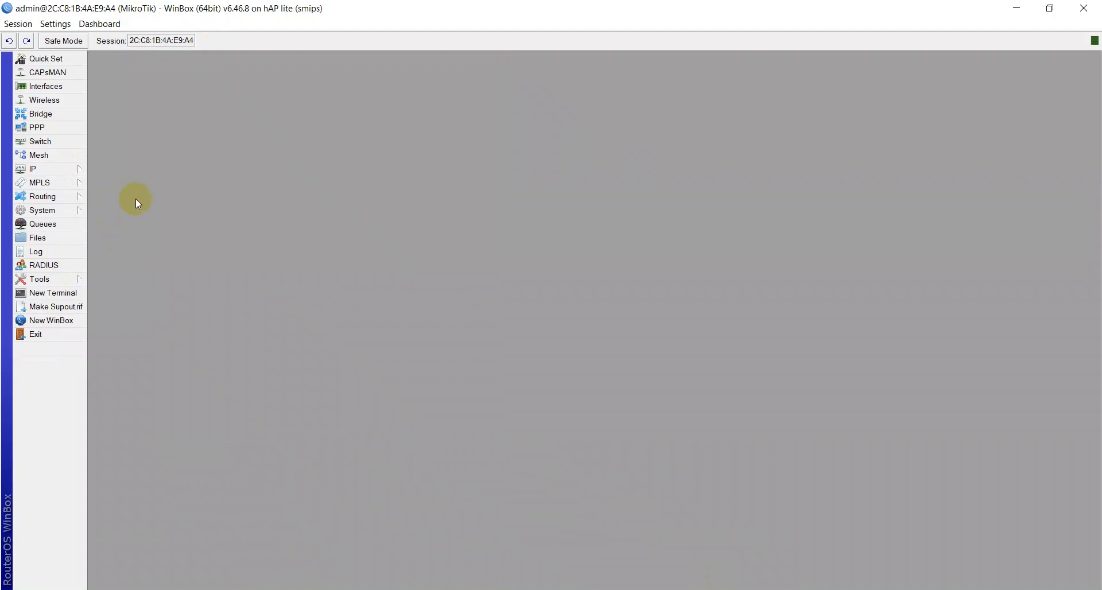
left_click(53, 292)
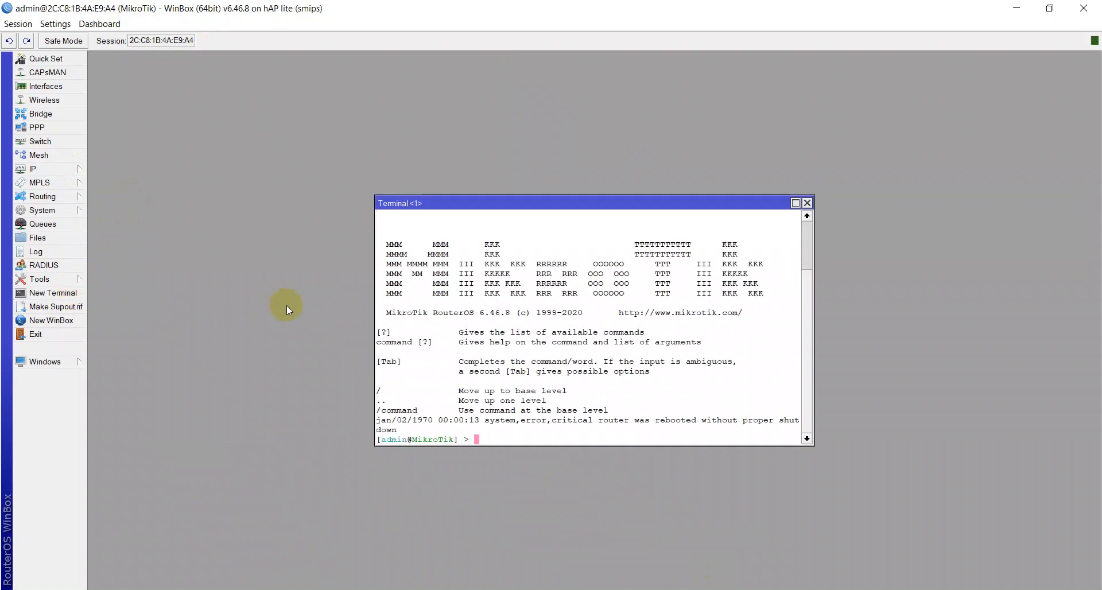
type("import fi")
key("Tab")
type("r")
key("Tab")
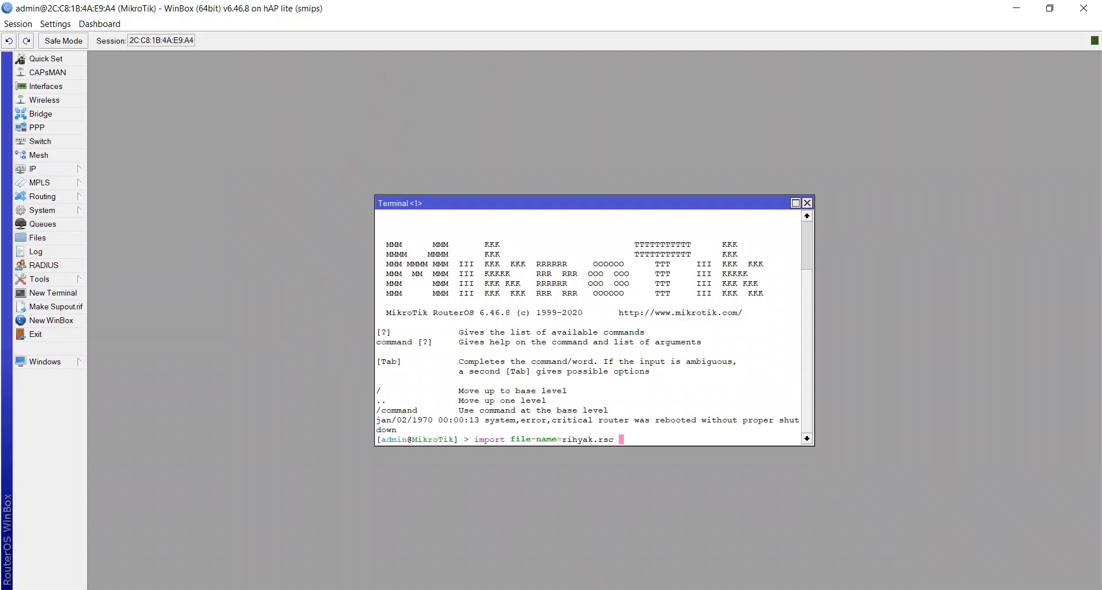
left_click(469, 565)
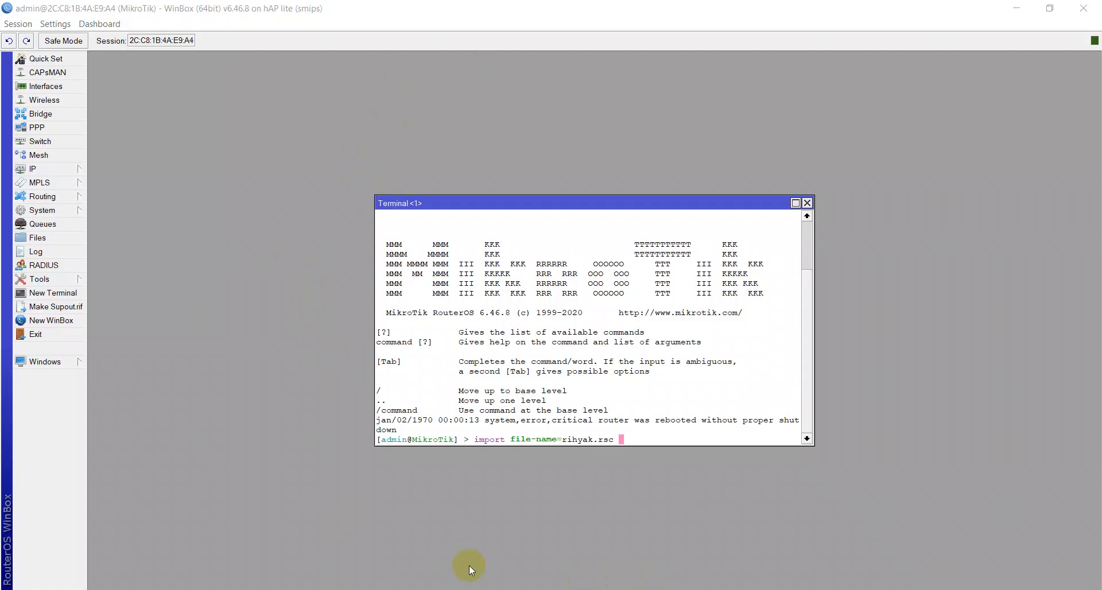
left_click(624, 429)
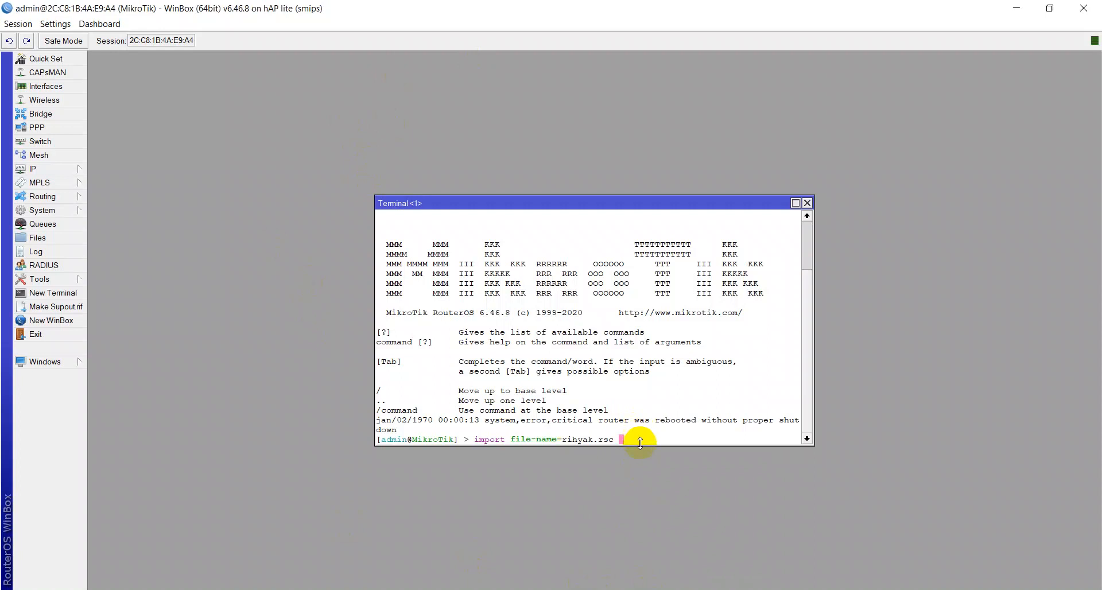
left_click_drag(649, 424, 662, 438)
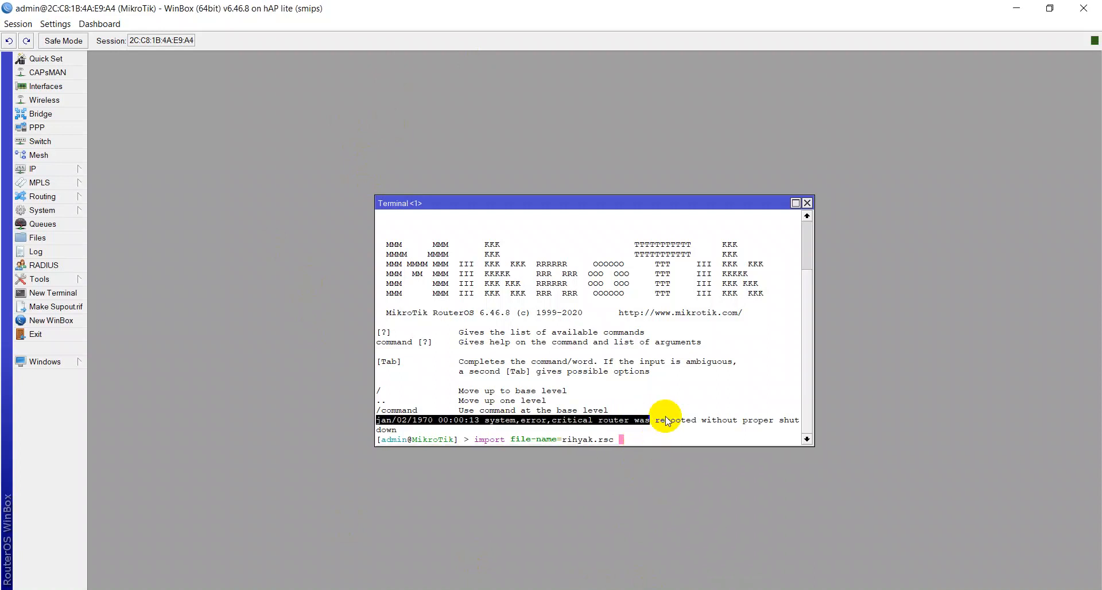
left_click(807, 202)
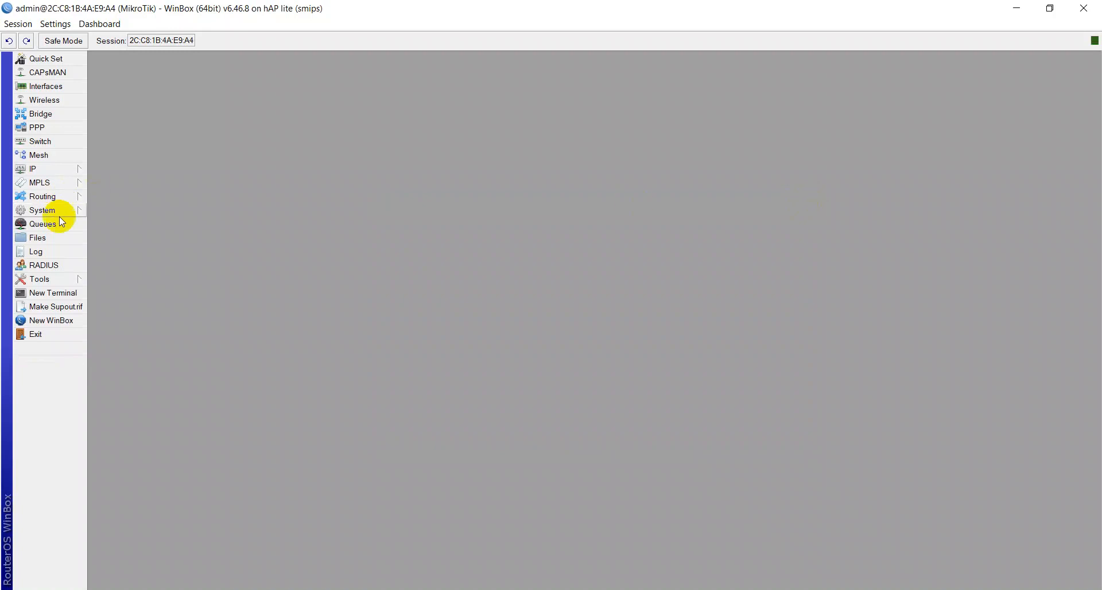
Step: Import the rihyak.rsc script with import file-name=rihyak.rsc in a new terminal, then close the terminal
left_click(52, 292)
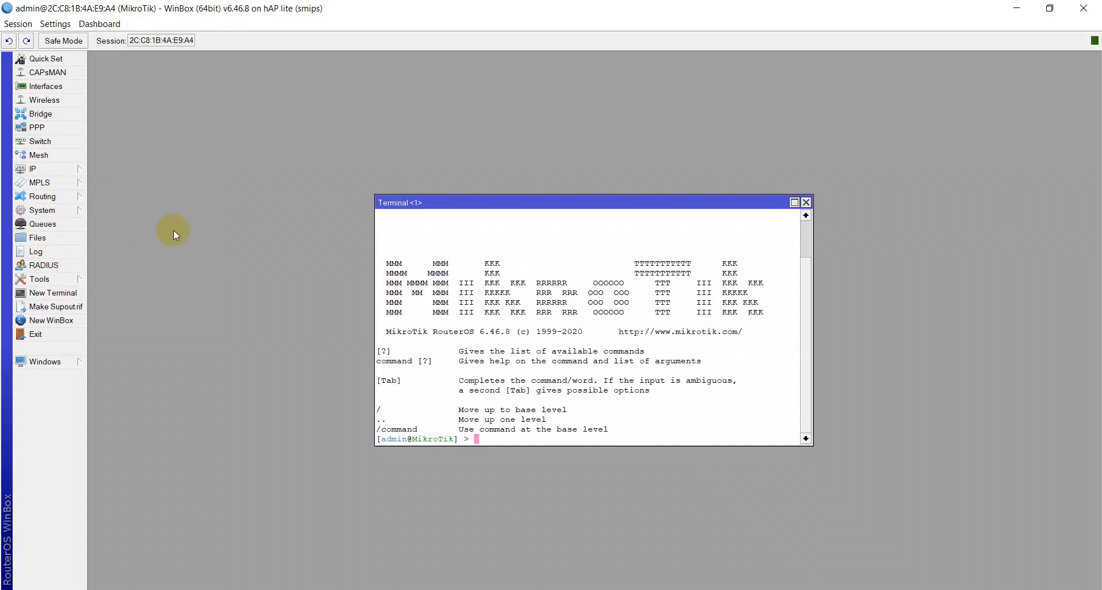
type("import f")
key("Tab")
type("ri")
key("Tab")
key("Return")
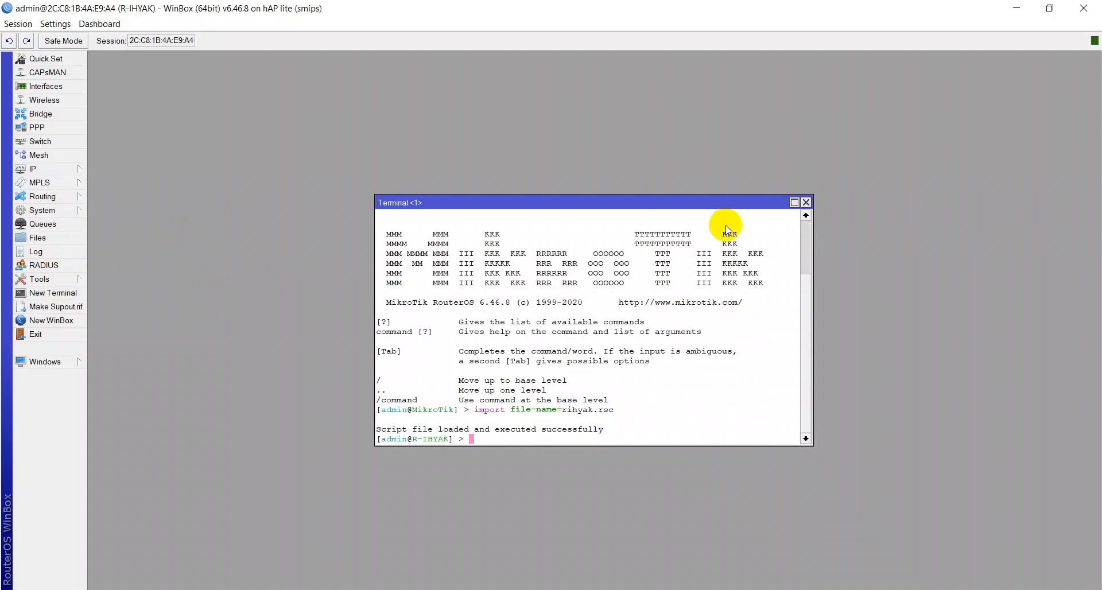
left_click(806, 202)
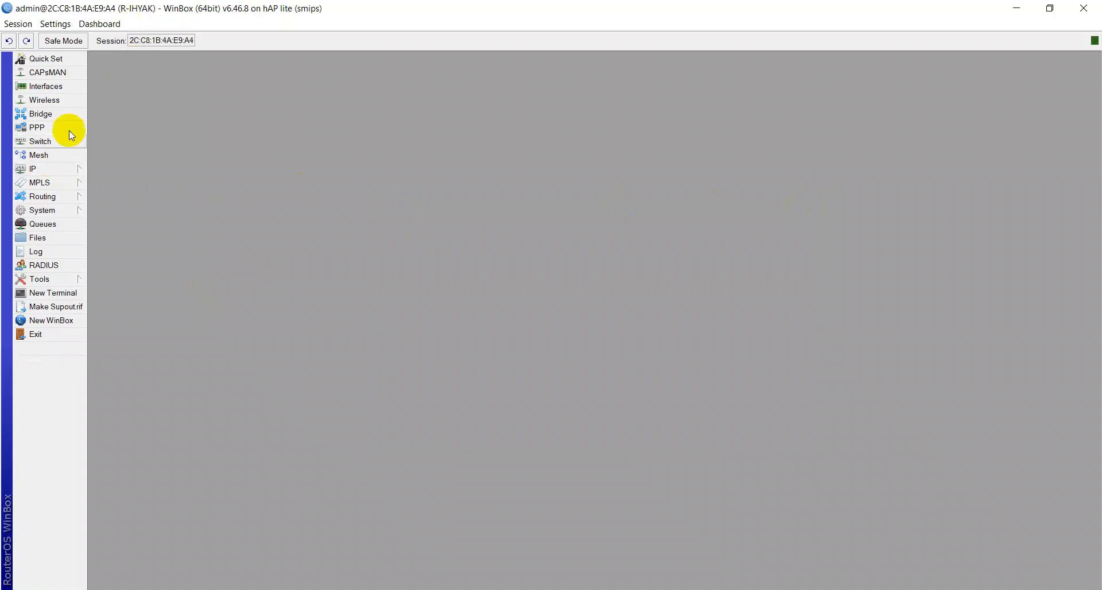
Step: Set the router's system identity to R-ULUM and apply it
left_click(54, 211)
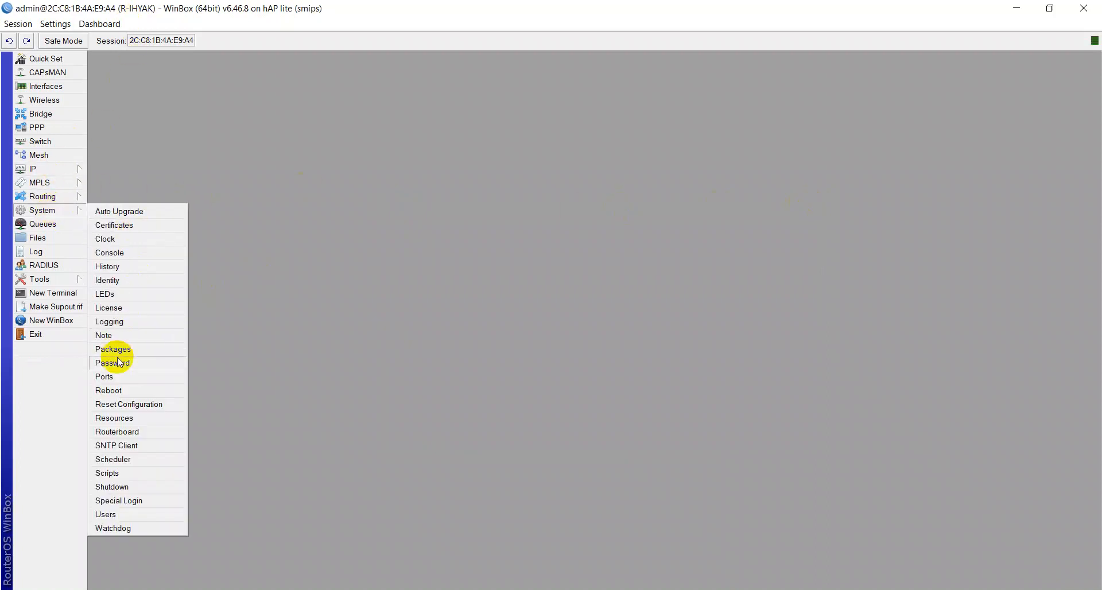
left_click(129, 280)
left_click(587, 305)
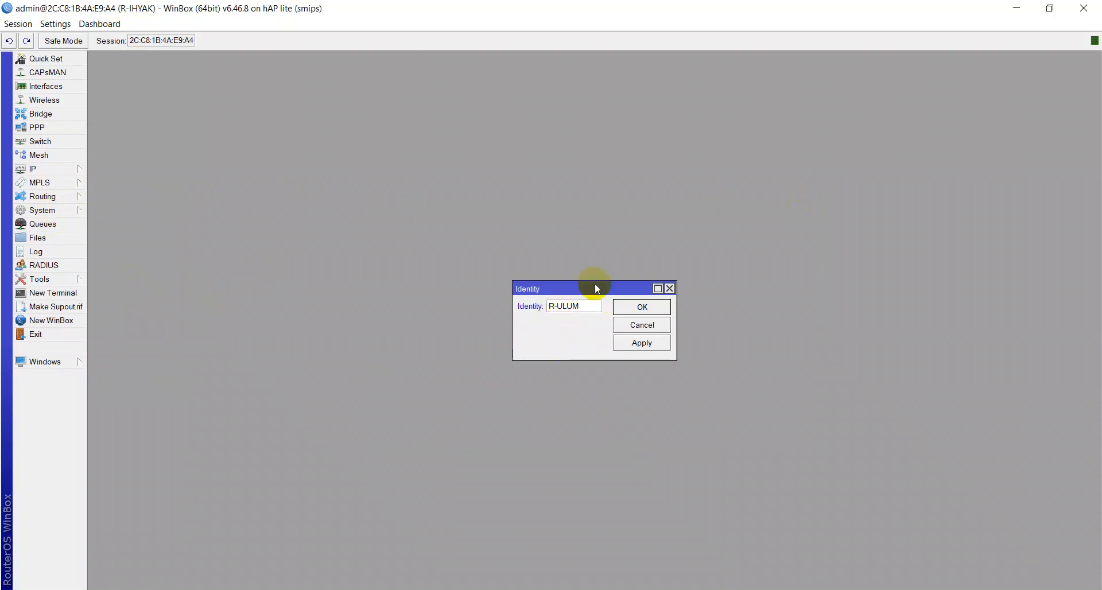
left_click(636, 342)
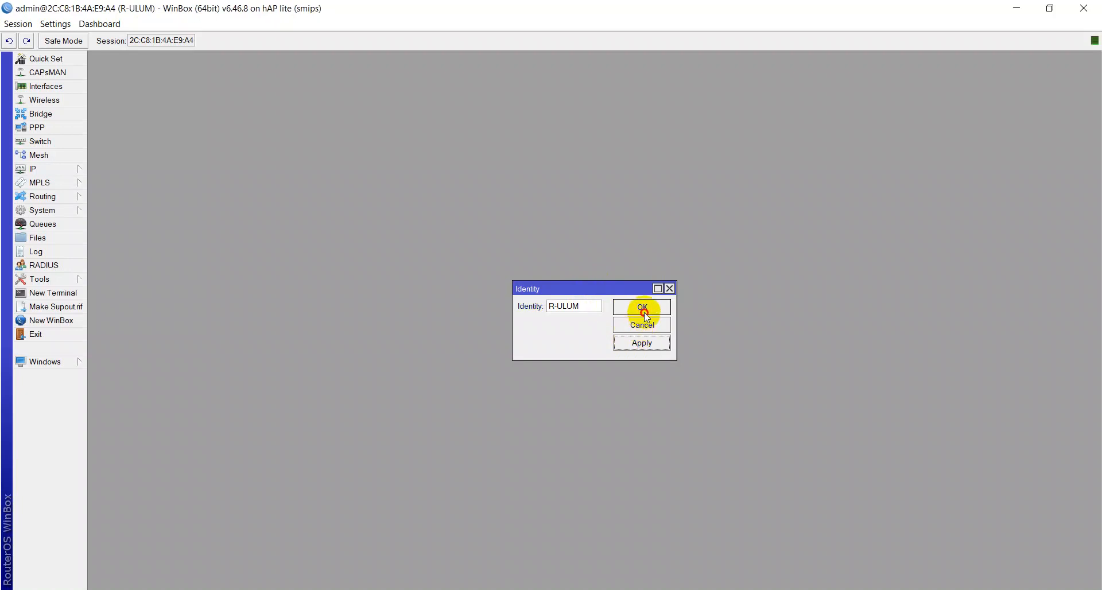
left_click(637, 309)
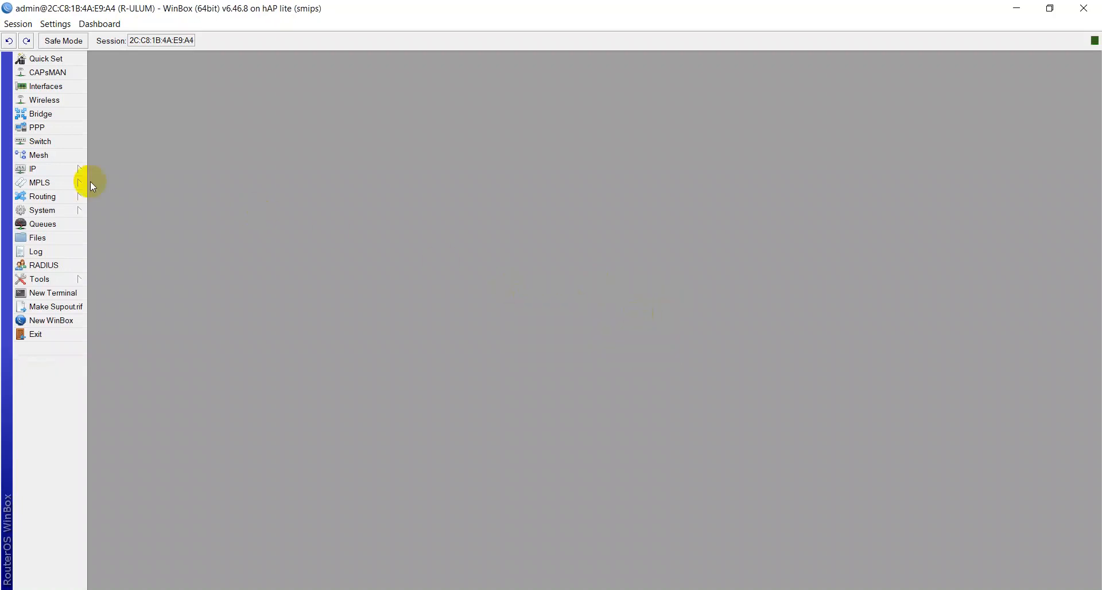
Step: Change the ether2 IP address to 192.168.70.1/24 and apply it
left_click(67, 169)
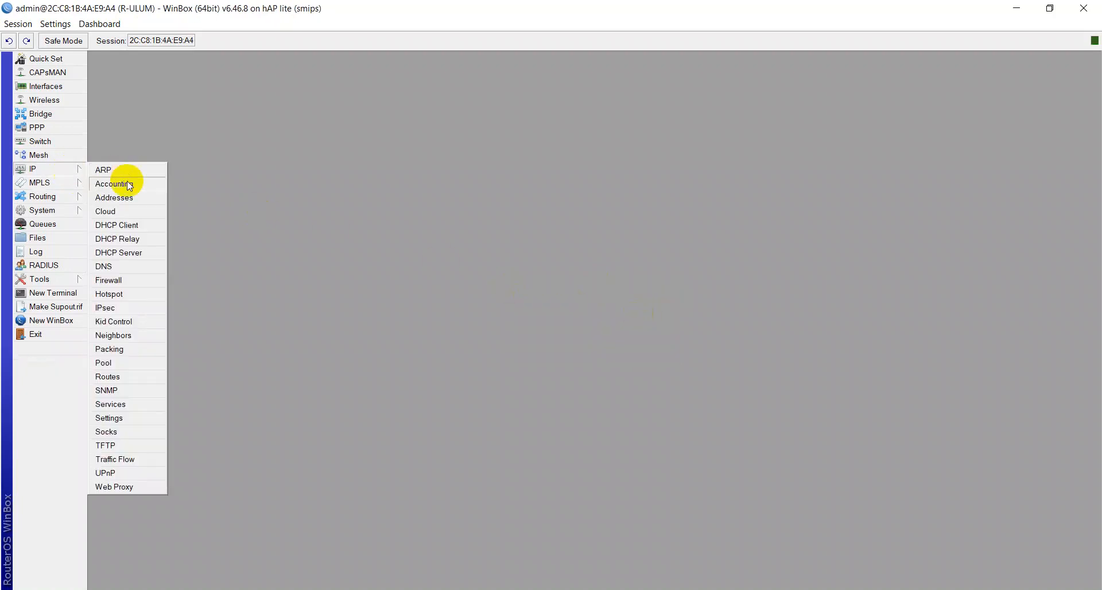
left_click(120, 198)
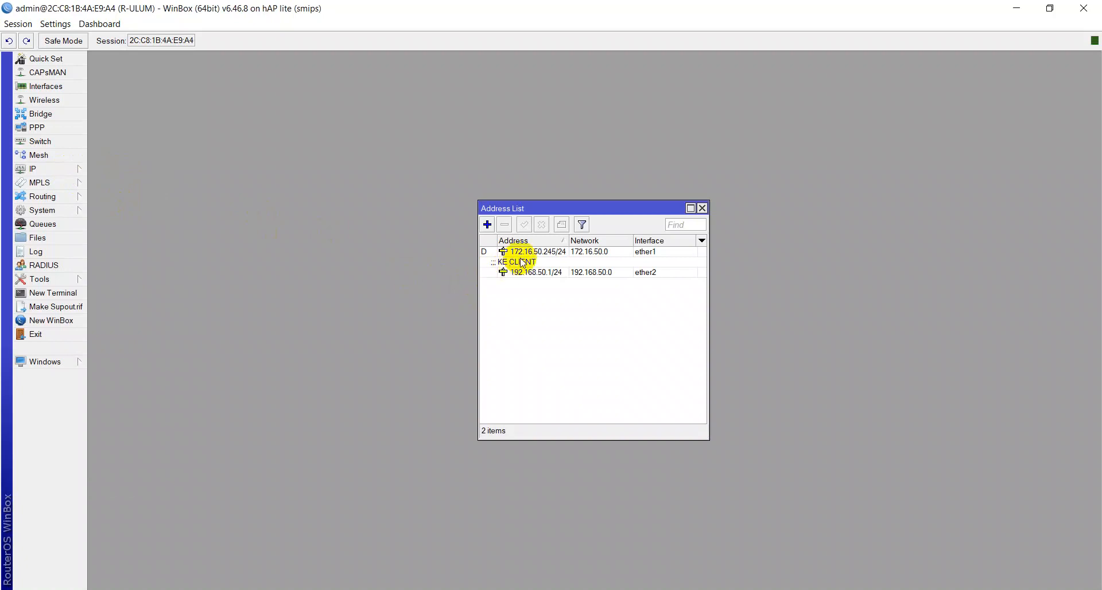
left_click(537, 274)
left_click(537, 274)
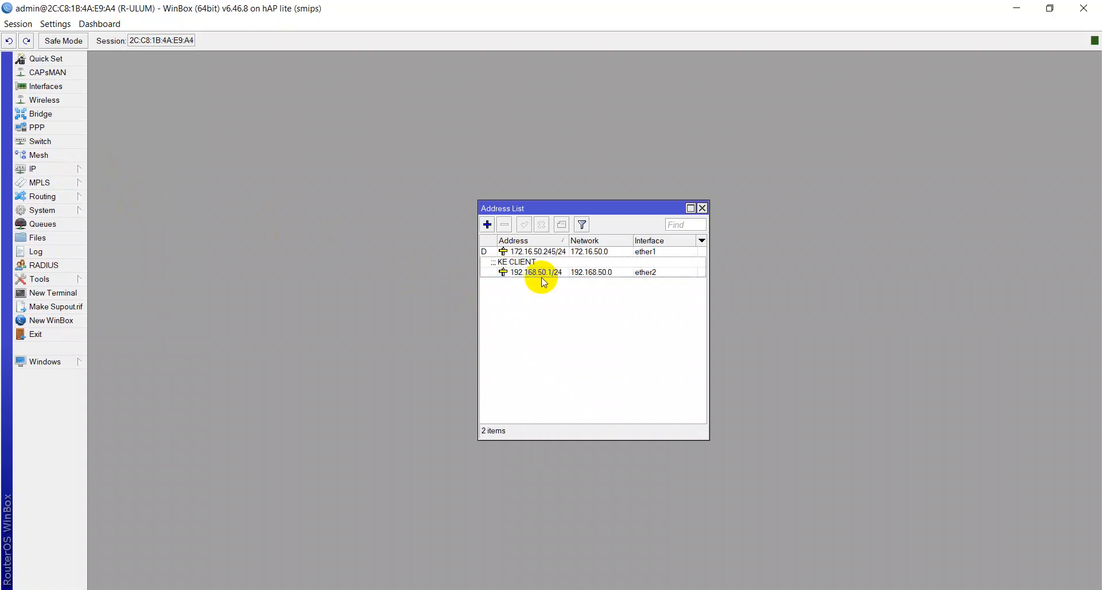
double_click(538, 274)
left_click(566, 263)
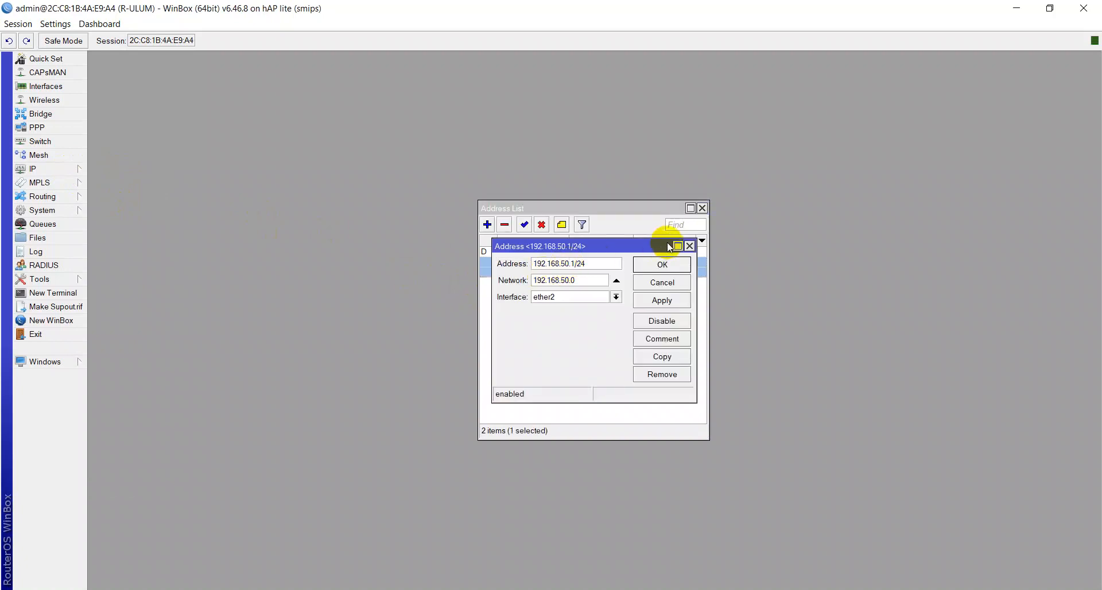
key("BackSpace")
key("BackSpace")
type("70")
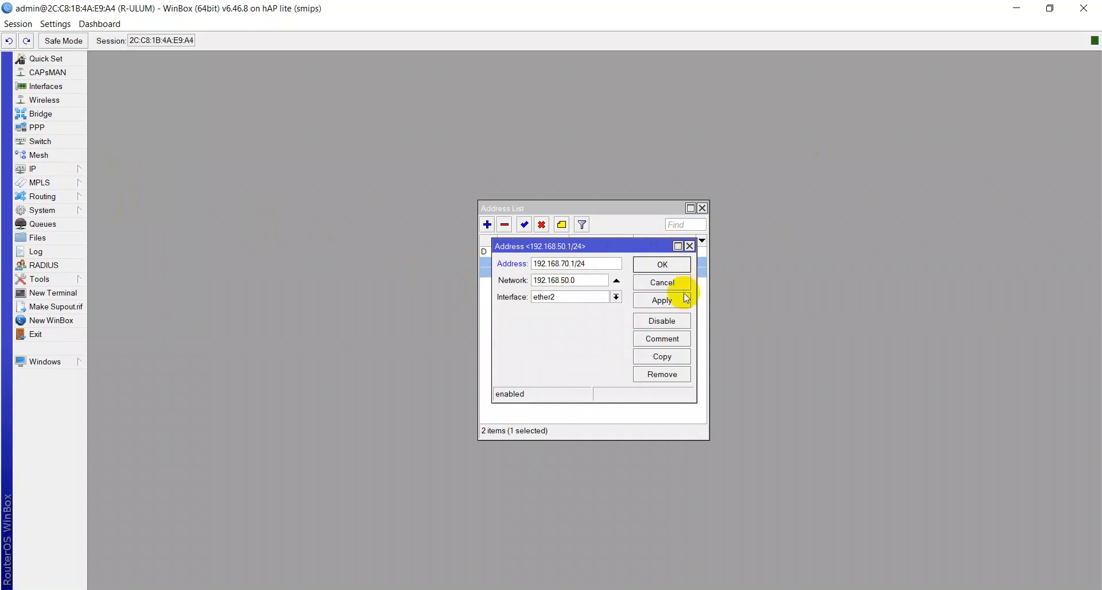
left_click(661, 300)
left_click(556, 279)
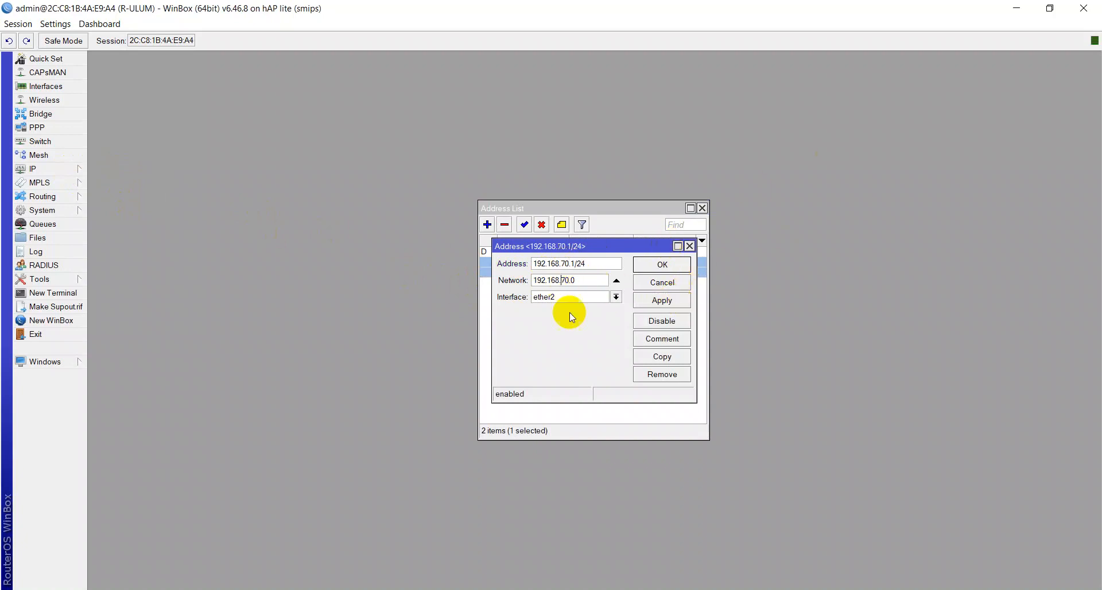
Step: Close the address windows and ping google.com from a new terminal, then stop the ping and close the terminal
left_click(680, 265)
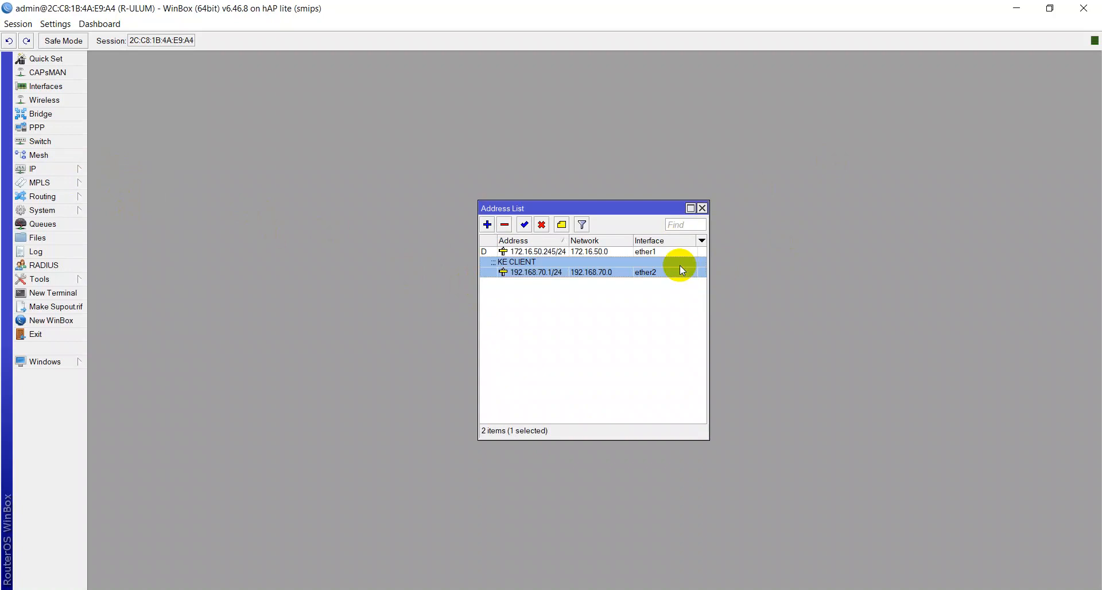
left_click(702, 208)
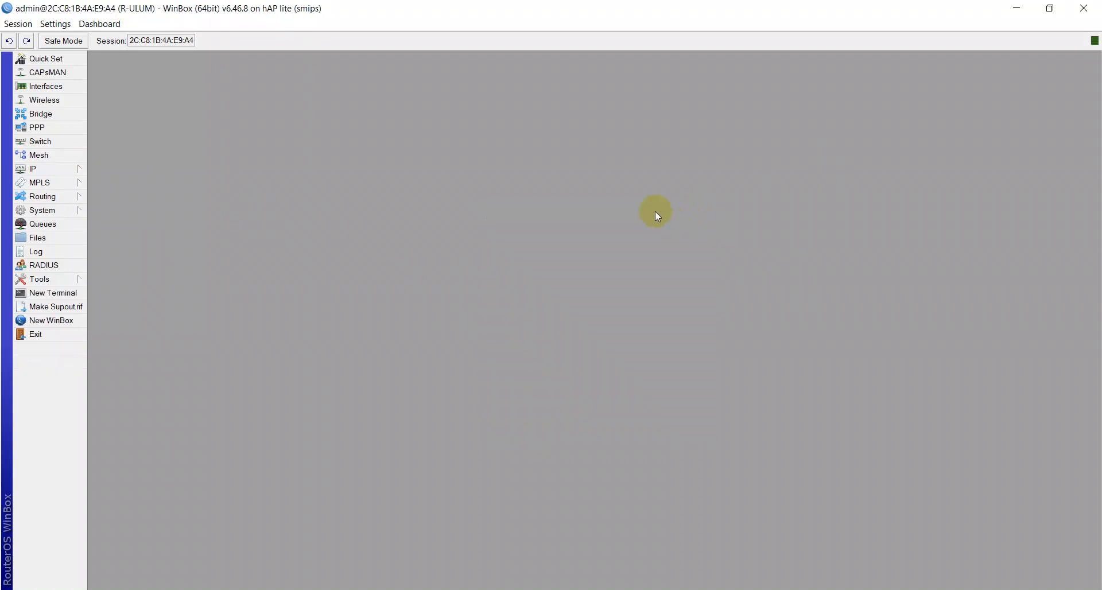
left_click(50, 292)
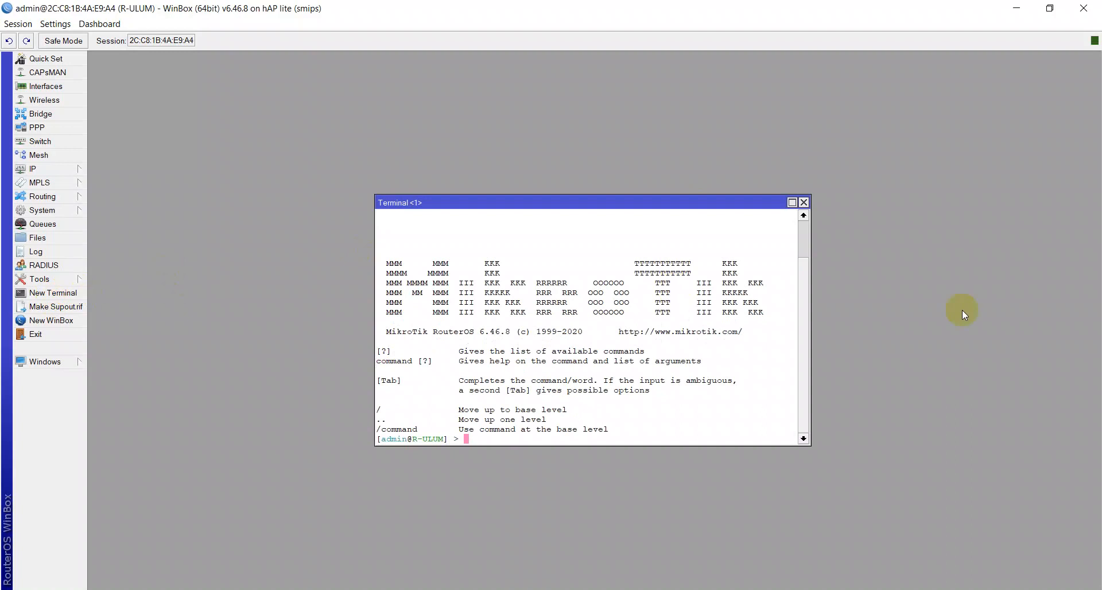
type("PI")
key("BackSpace")
key("BackSpace")
key("BackSpace")
key("BackSpace")
type("ping google.c")
key("Return")
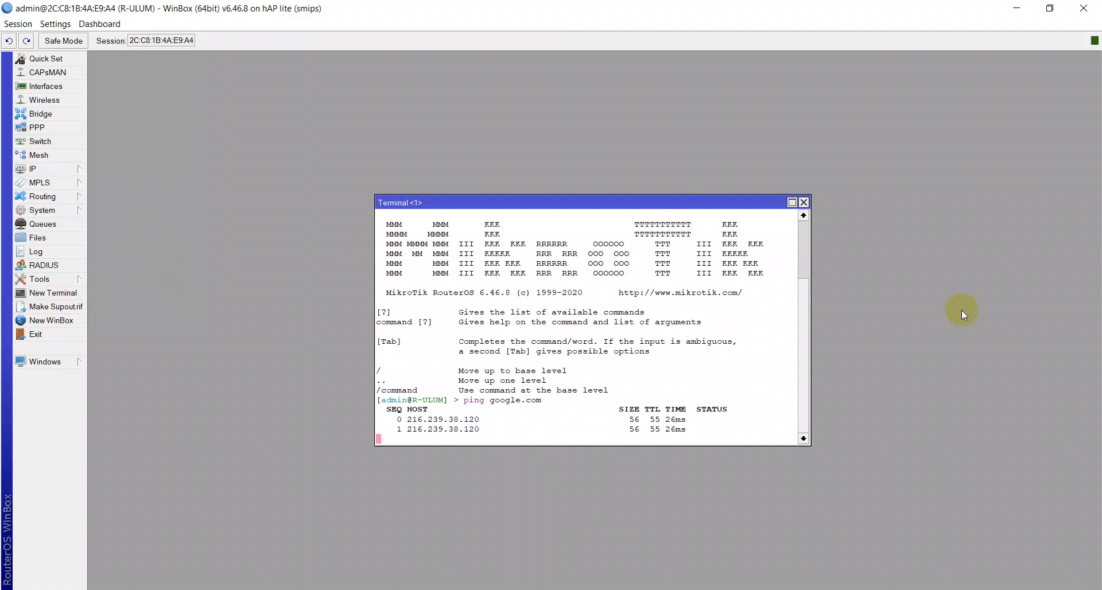
key("ctrl+c")
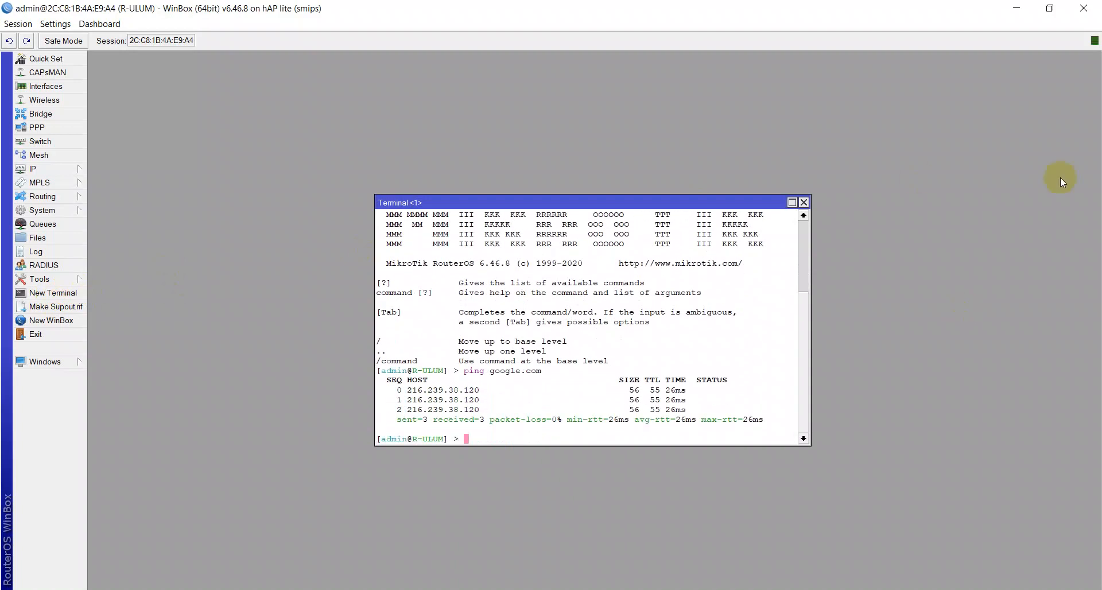
left_click(803, 202)
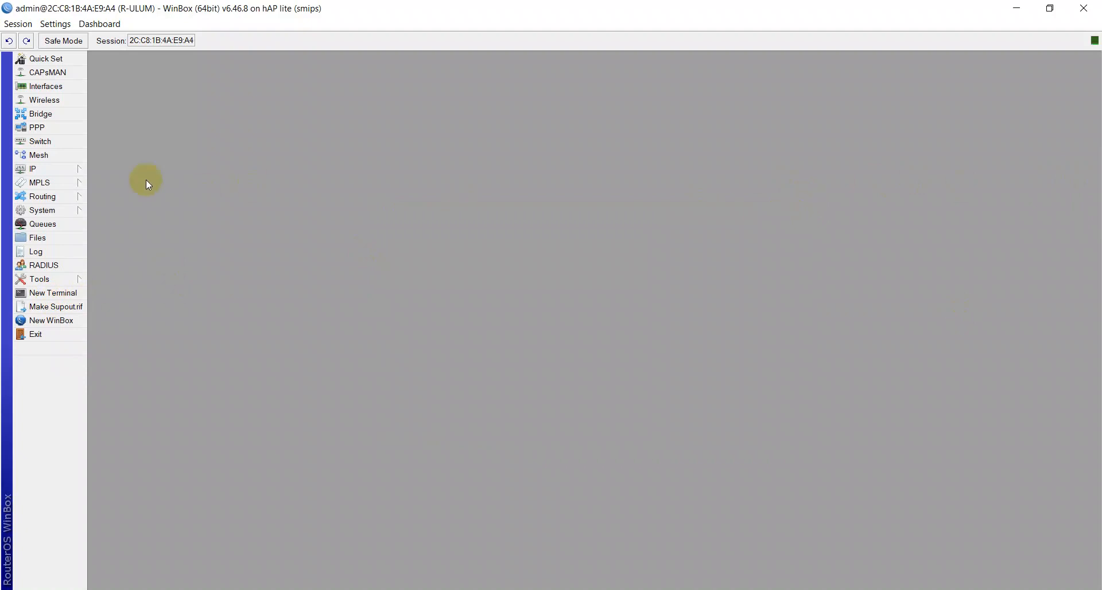
Step: Change the dhcp_pool0 address range to 192.168.70.2-192.168.70.254 and close the IP Pool window
left_click(75, 174)
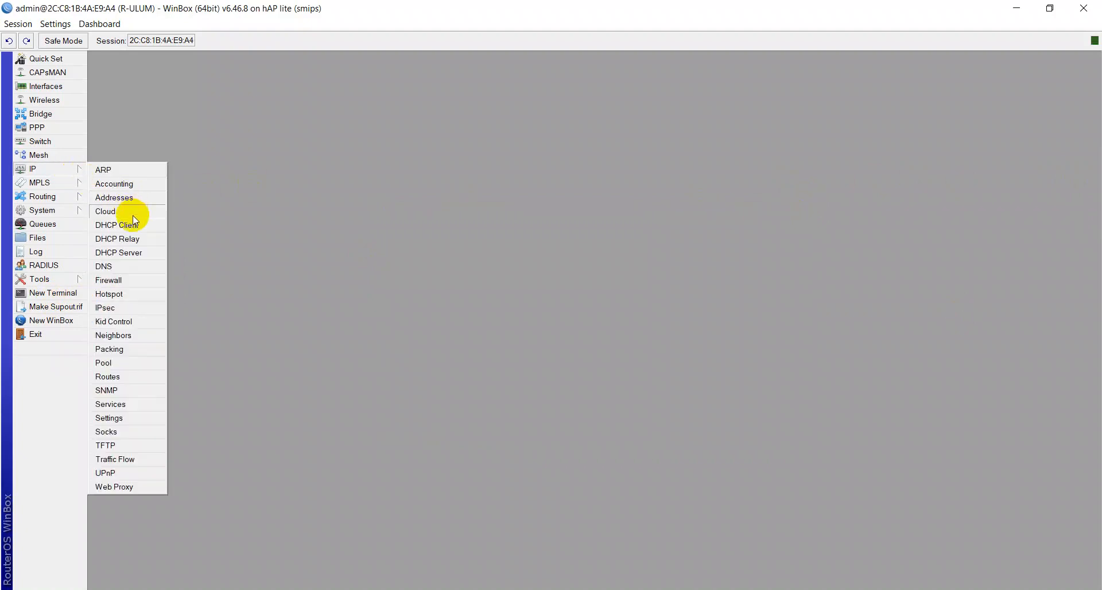
left_click(115, 197)
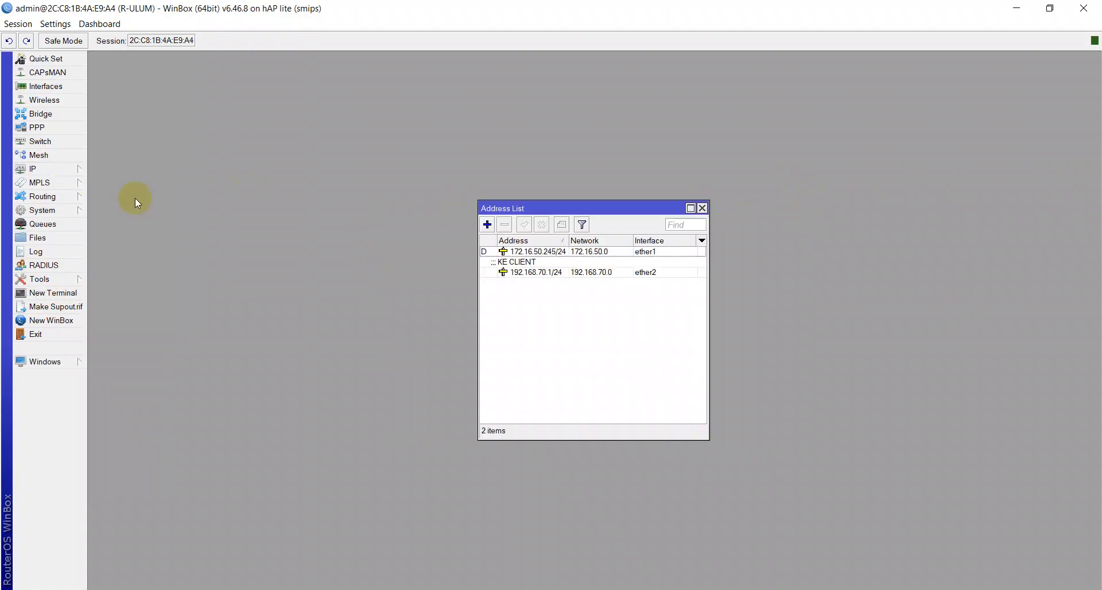
left_click(539, 274)
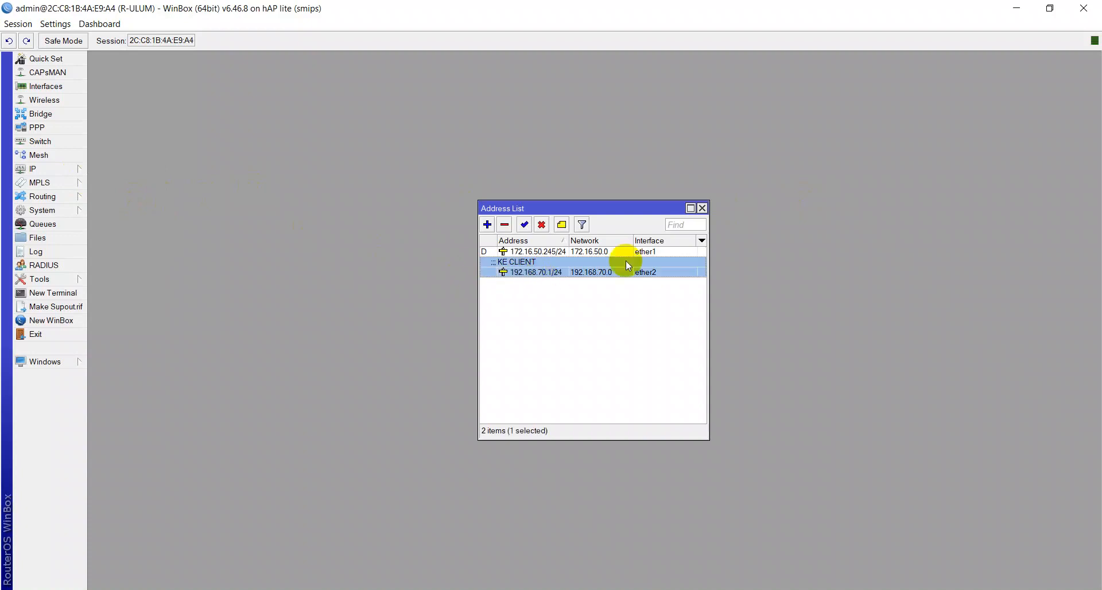
left_click(701, 208)
left_click(54, 171)
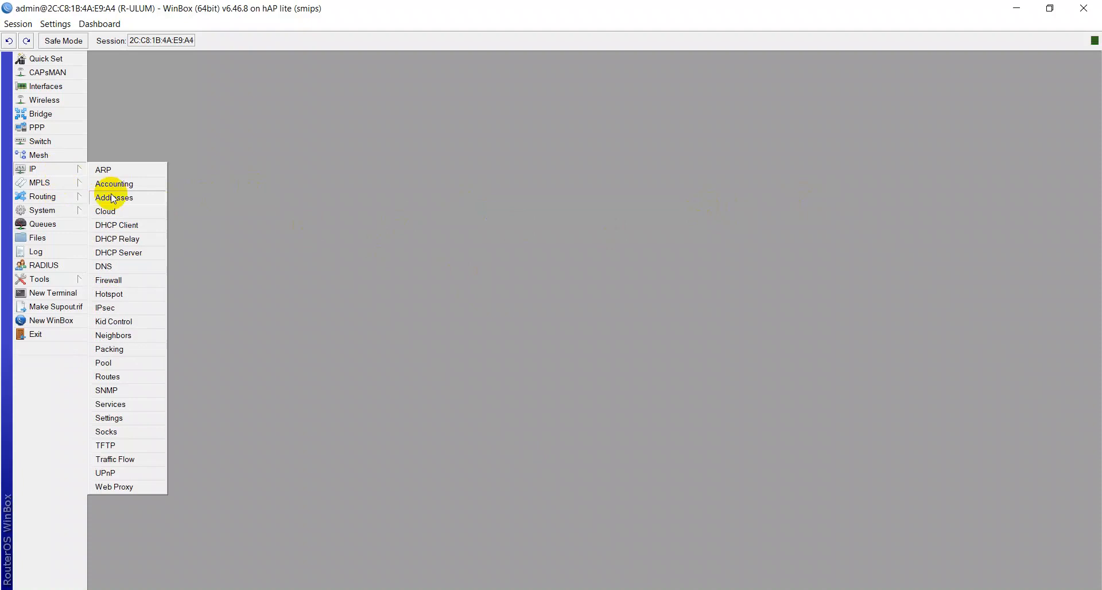
left_click(112, 363)
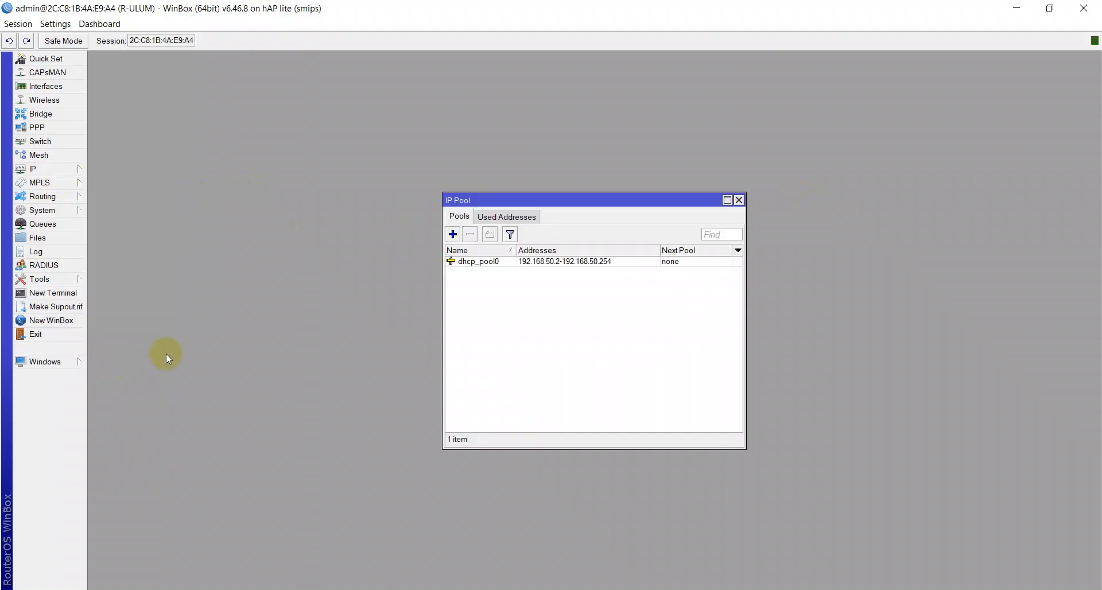
double_click(559, 270)
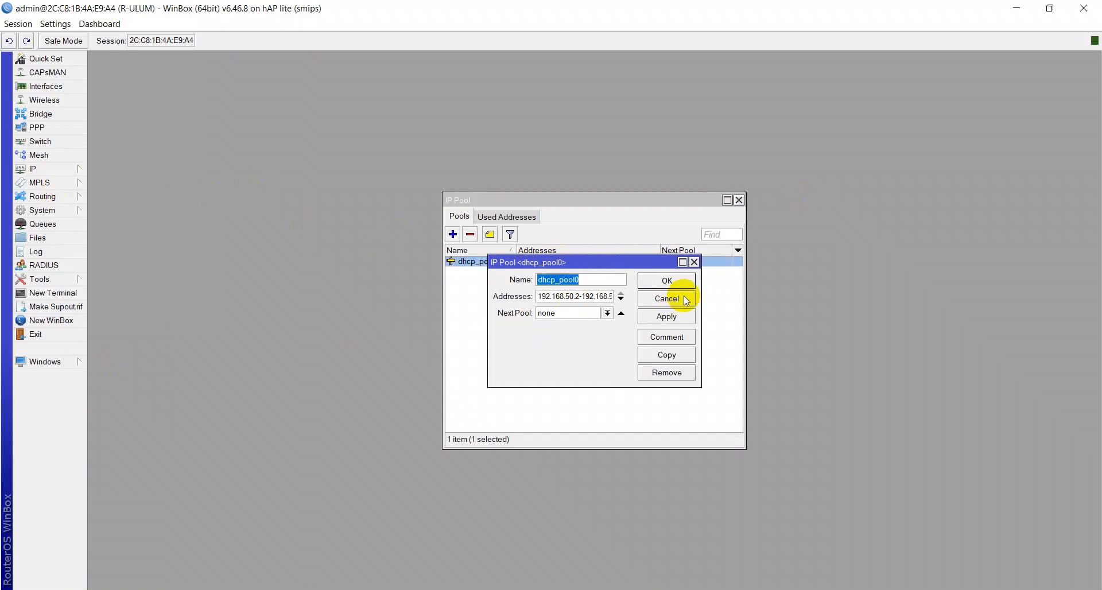
left_click_drag(700, 291, 914, 288)
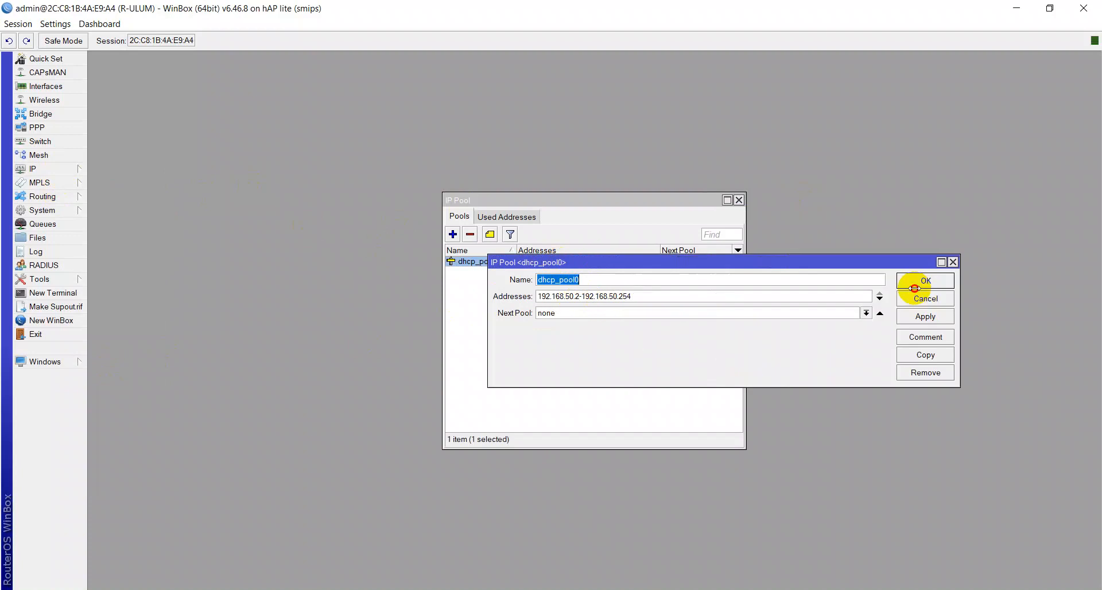
left_click(568, 296)
key("BackSpace")
type("7")
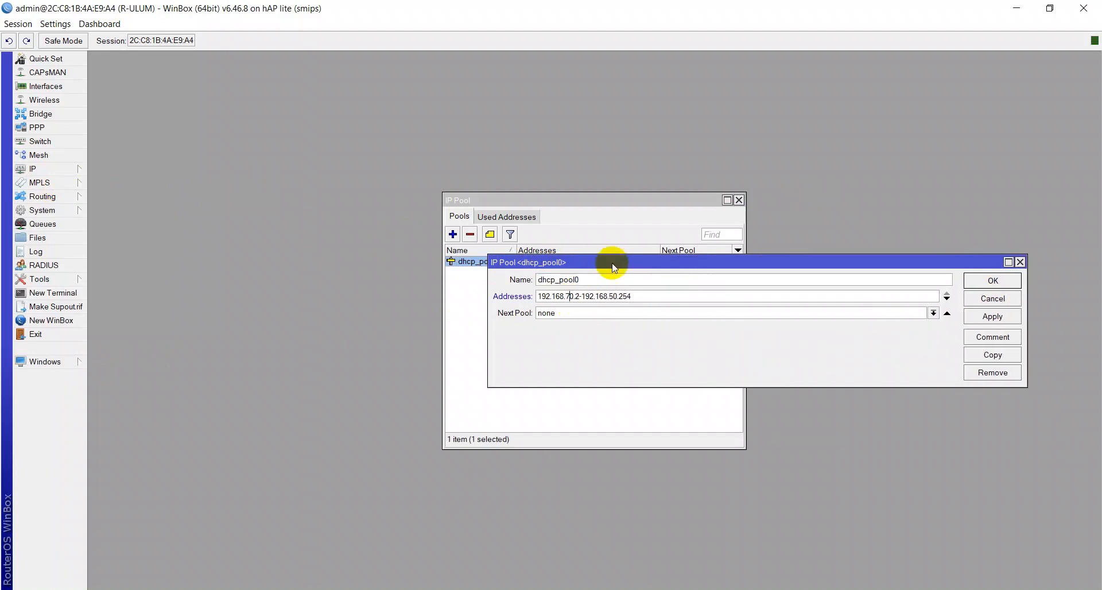
left_click(612, 296)
key("BackSpace")
type("7")
left_click(994, 281)
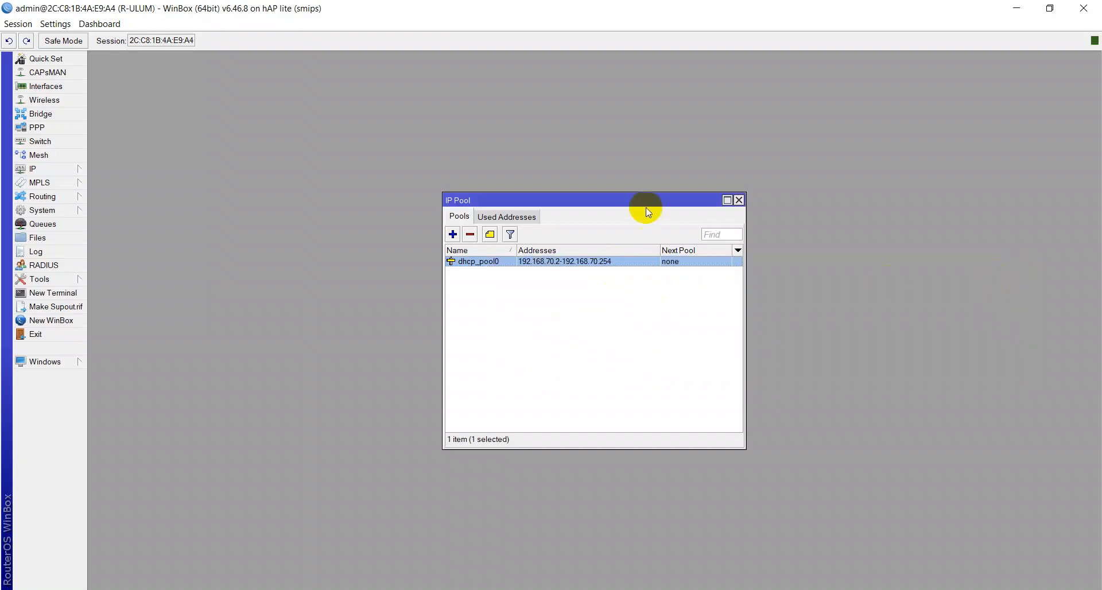
left_click(738, 200)
Step: Review the DHCP server's networks alongside the address list and IP pool
left_click(84, 167)
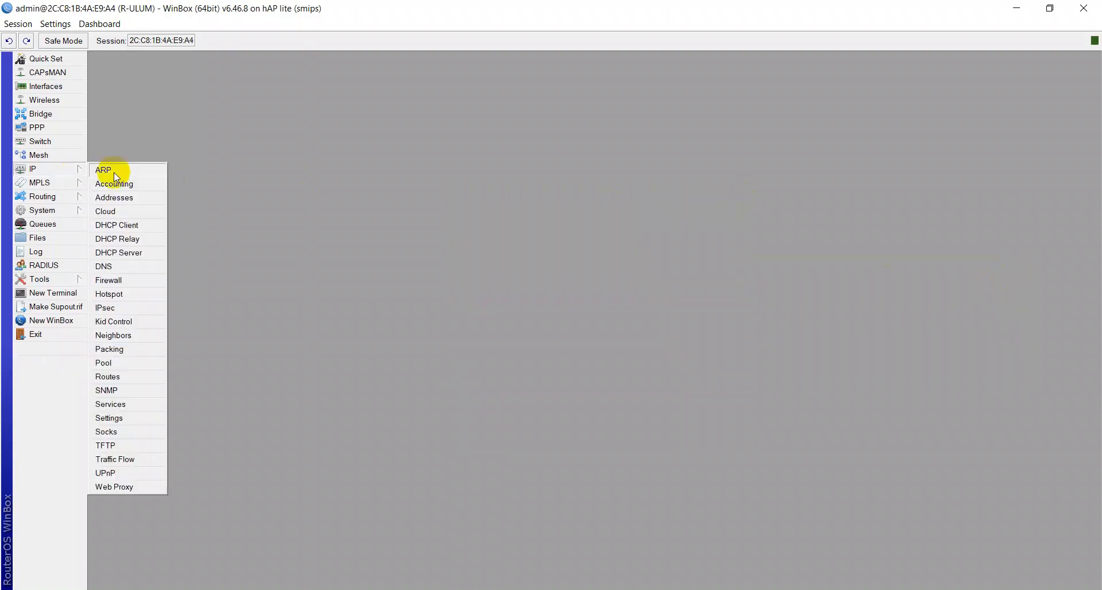
left_click(128, 255)
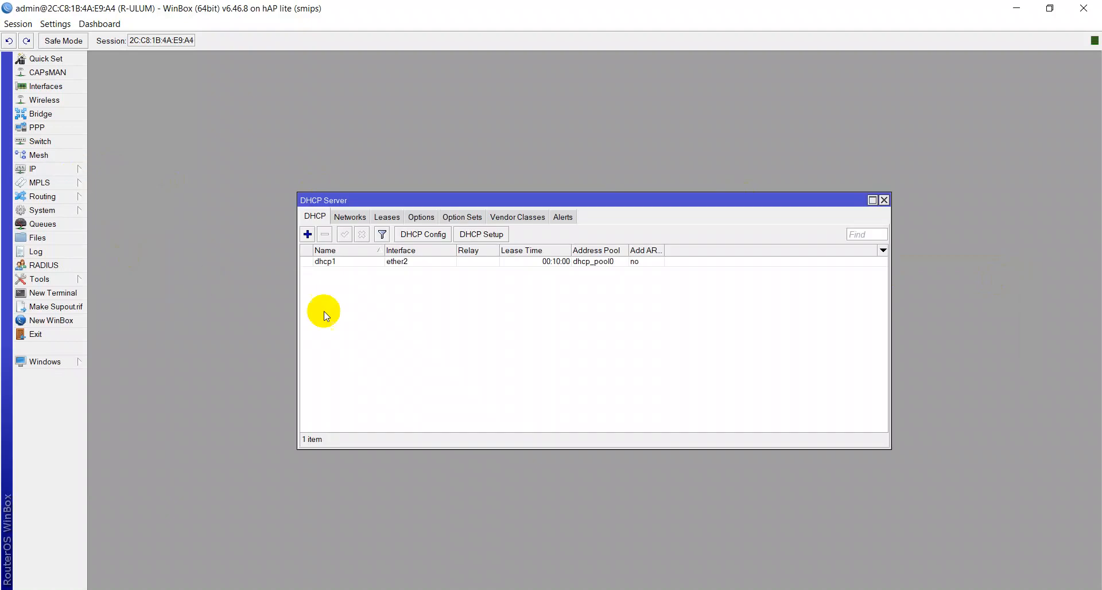
left_click(360, 217)
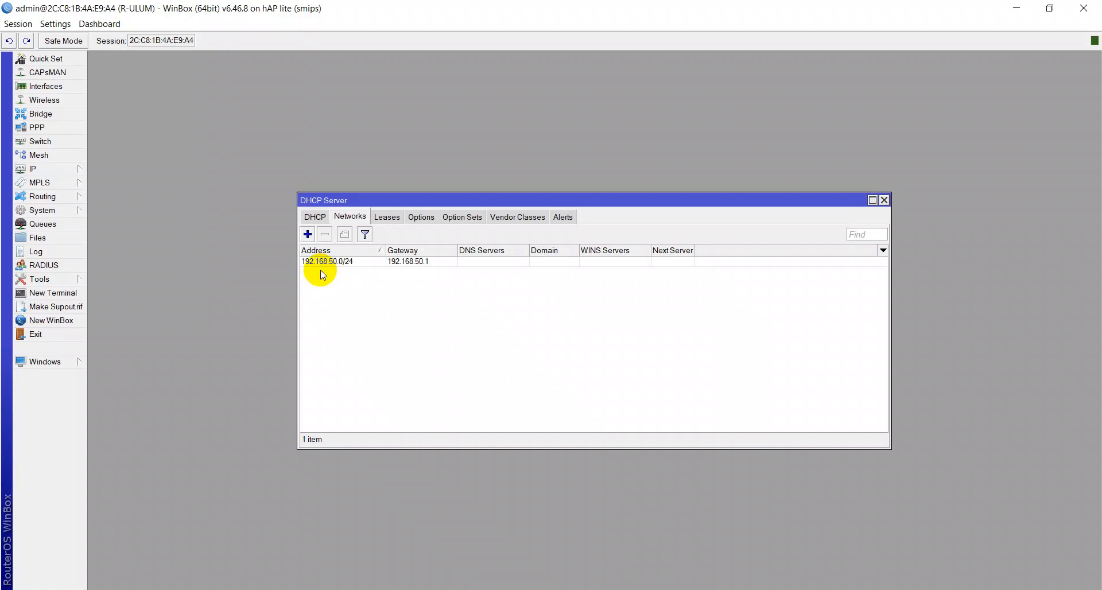
left_click(23, 167)
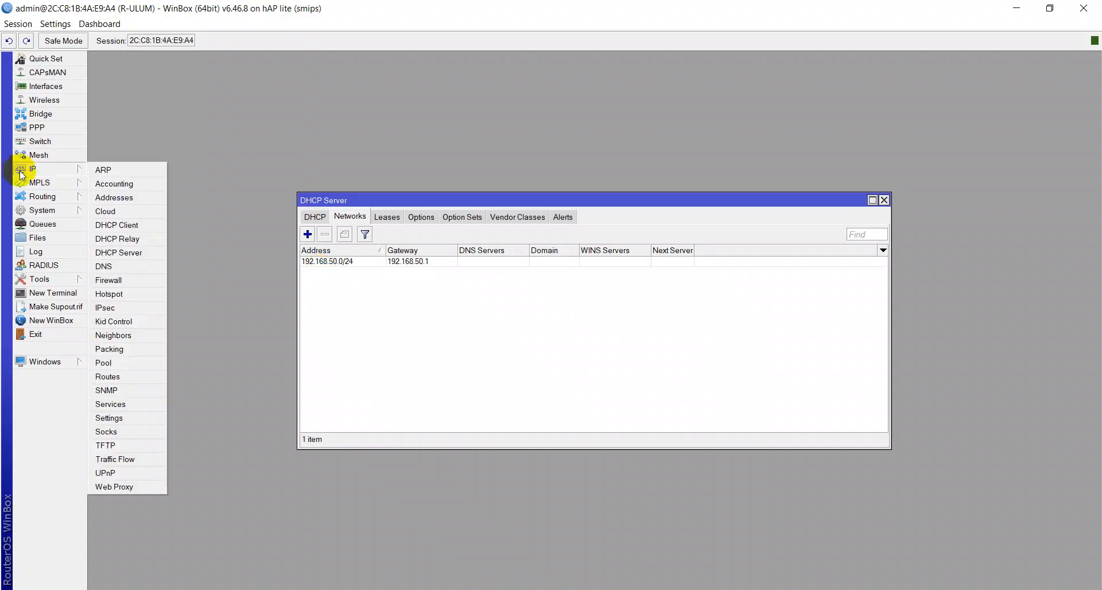
left_click(114, 199)
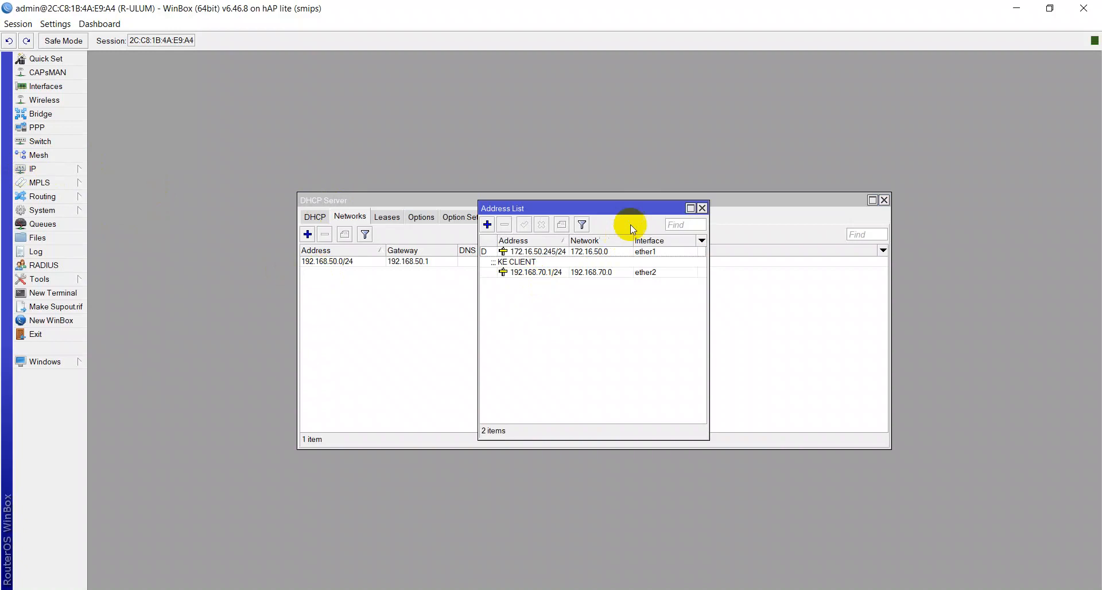
left_click(702, 208)
left_click(35, 169)
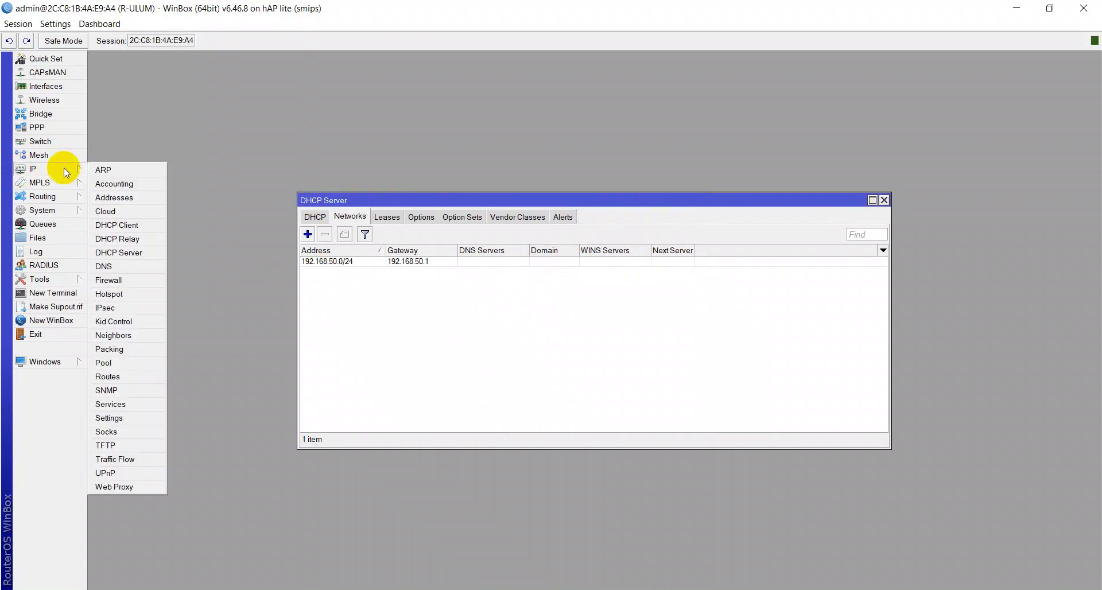
left_click(126, 364)
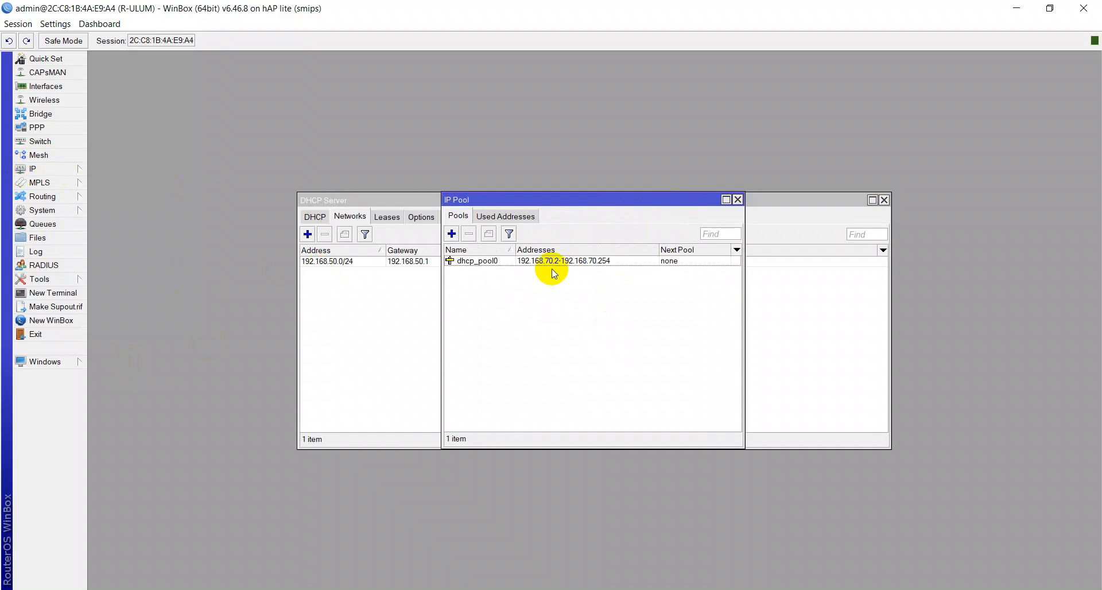
left_click(737, 200)
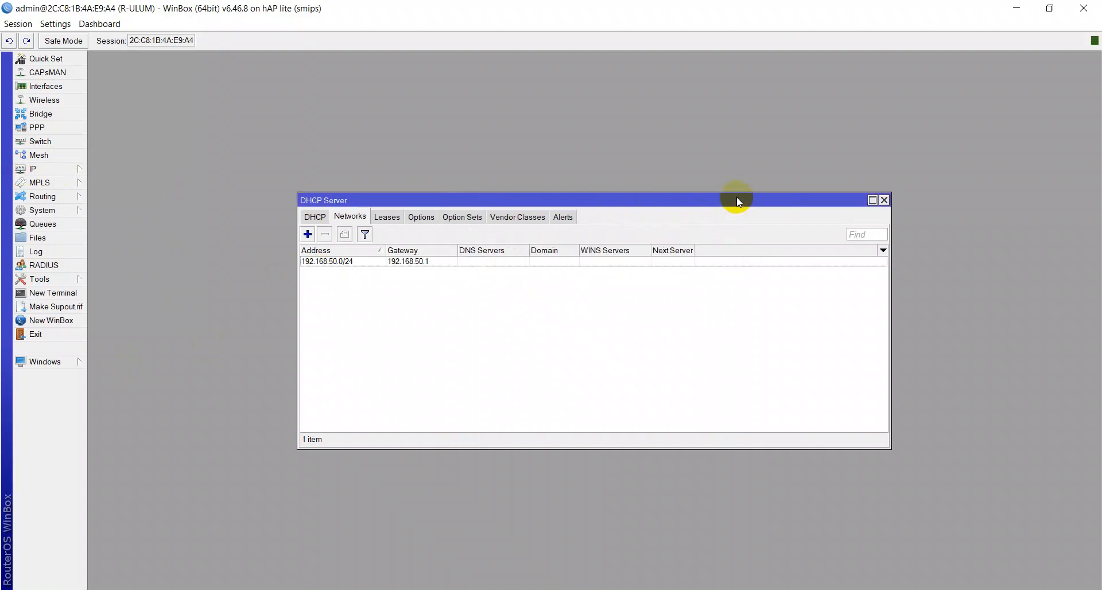
left_click(63, 169)
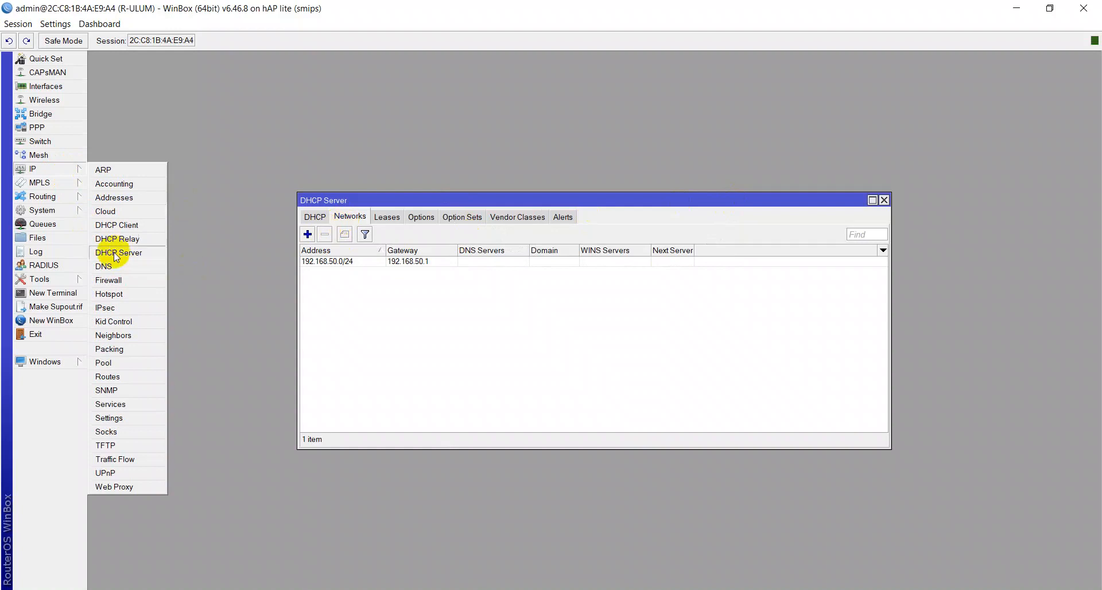
left_click(395, 280)
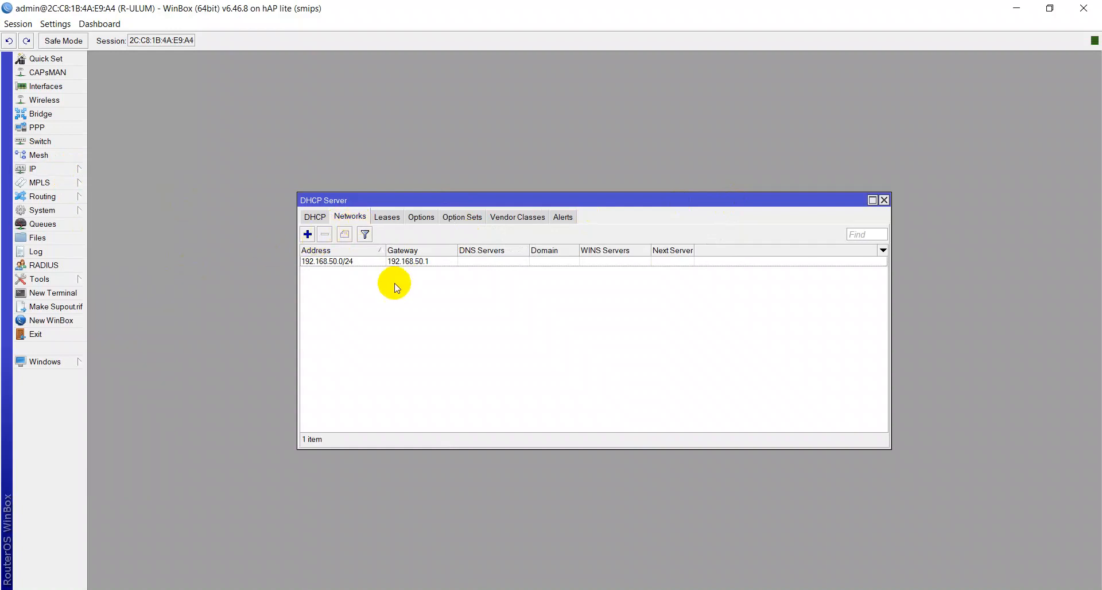
Step: Set the DHCP network address to 192.168.70.0/24 and its gateway to 192.168.70.1, then close the DHCP Server window
double_click(322, 261)
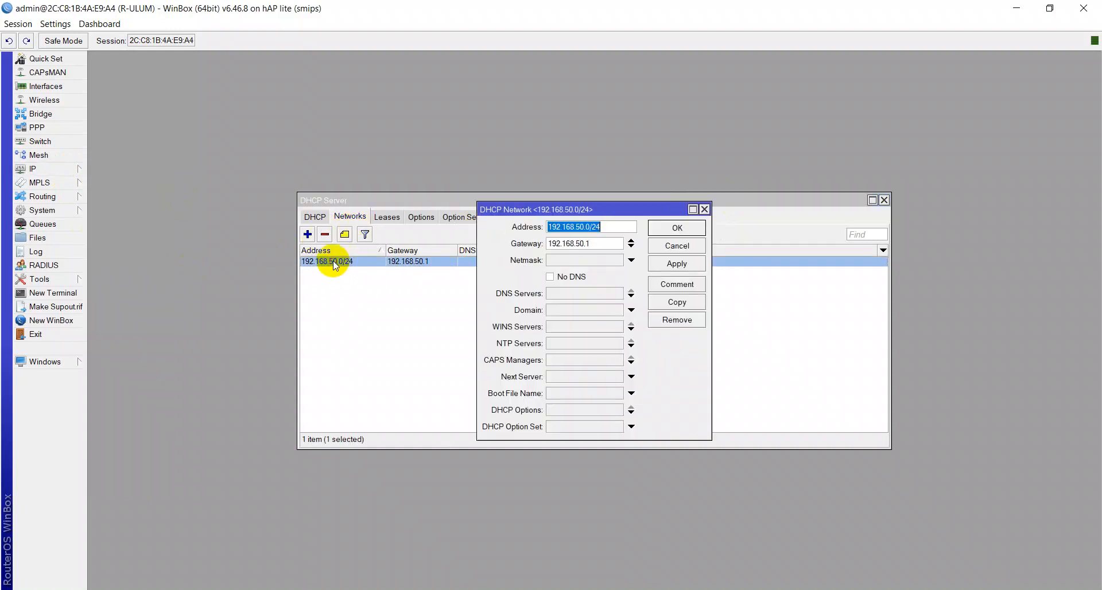
left_click(579, 228)
key("BackSpace")
type("7")
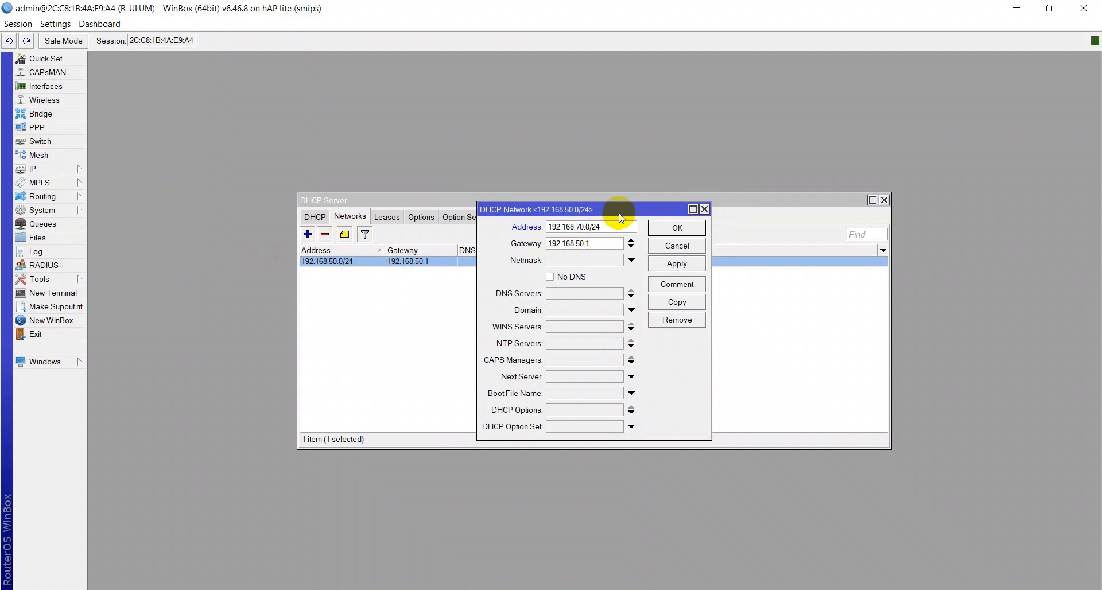
left_click(575, 245)
key("BackSpace")
type("7")
left_click(690, 265)
left_click(688, 227)
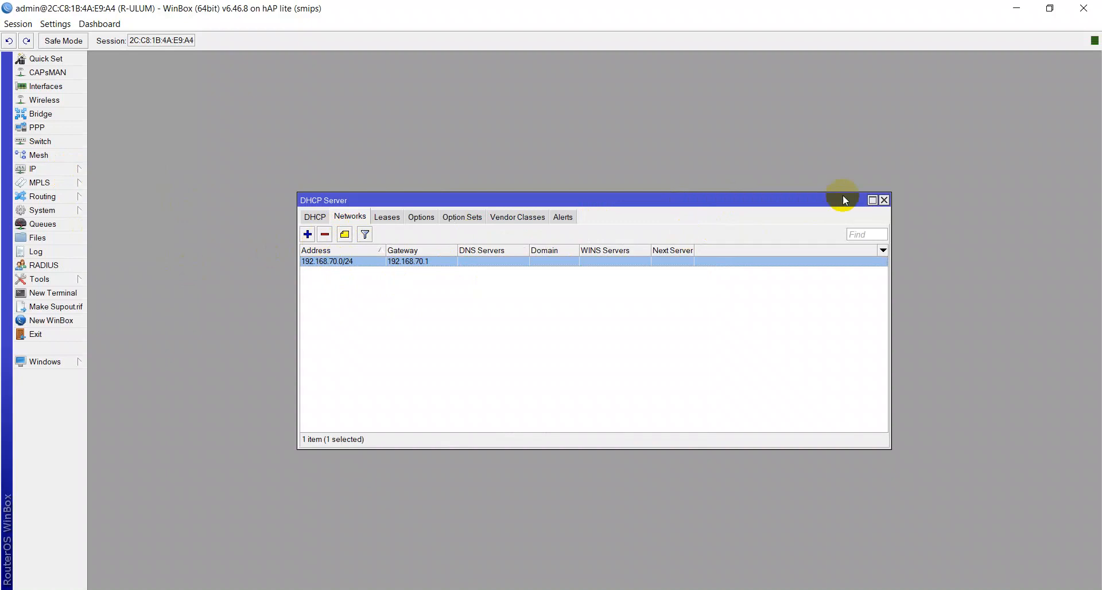
left_click(884, 200)
Step: Switch to Network Connections and disable, then re-enable the Ethernet adapter, allowing the PC to be discoverable
key("alt+Tab")
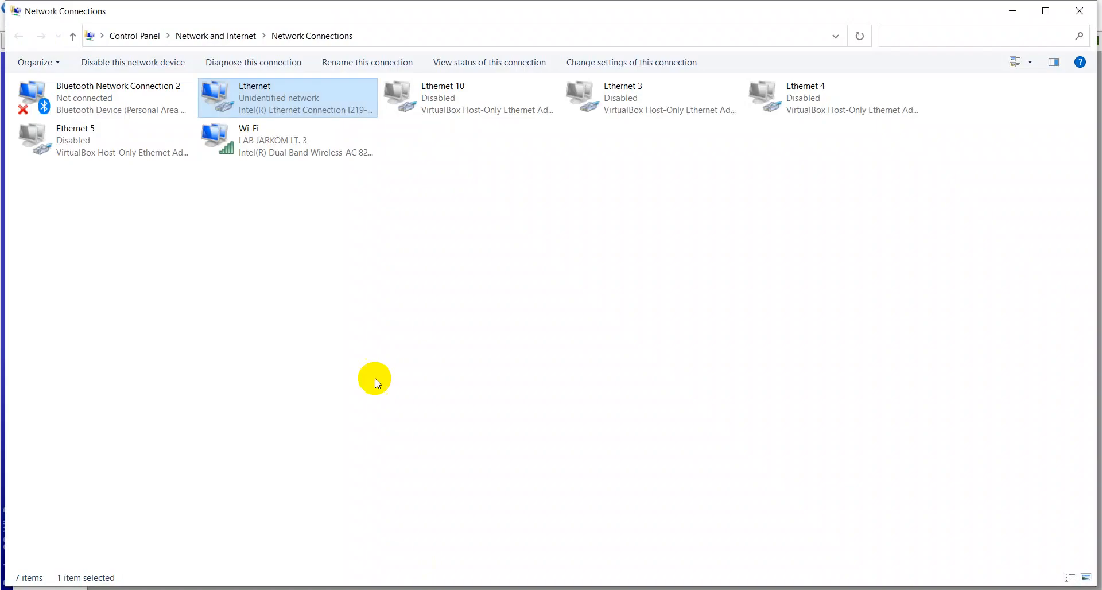
right_click(304, 119)
right_click(319, 99)
right_click(320, 101)
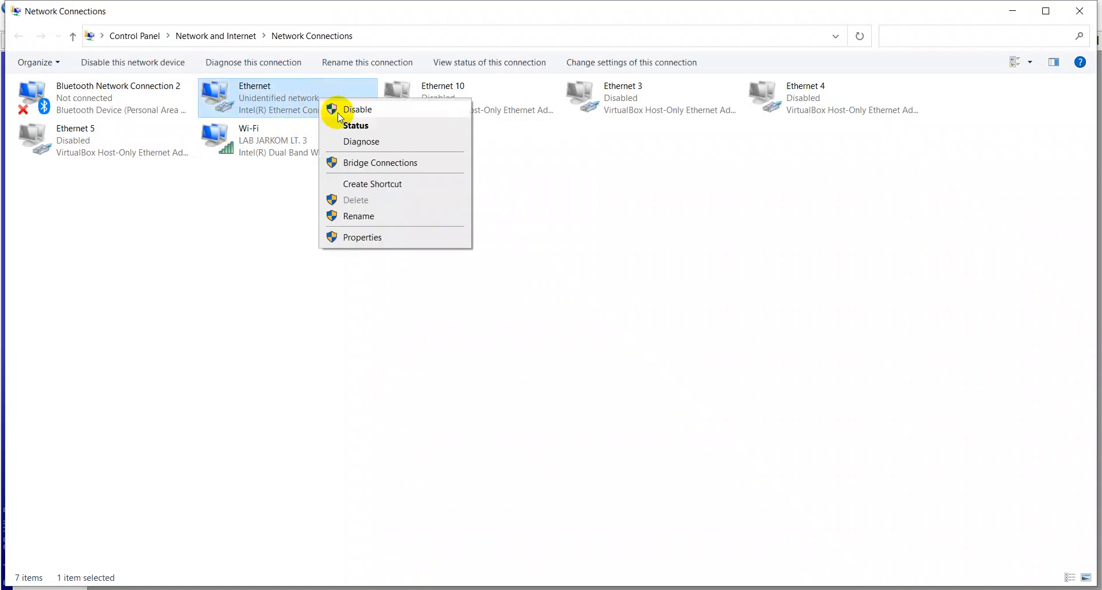
key("Escape")
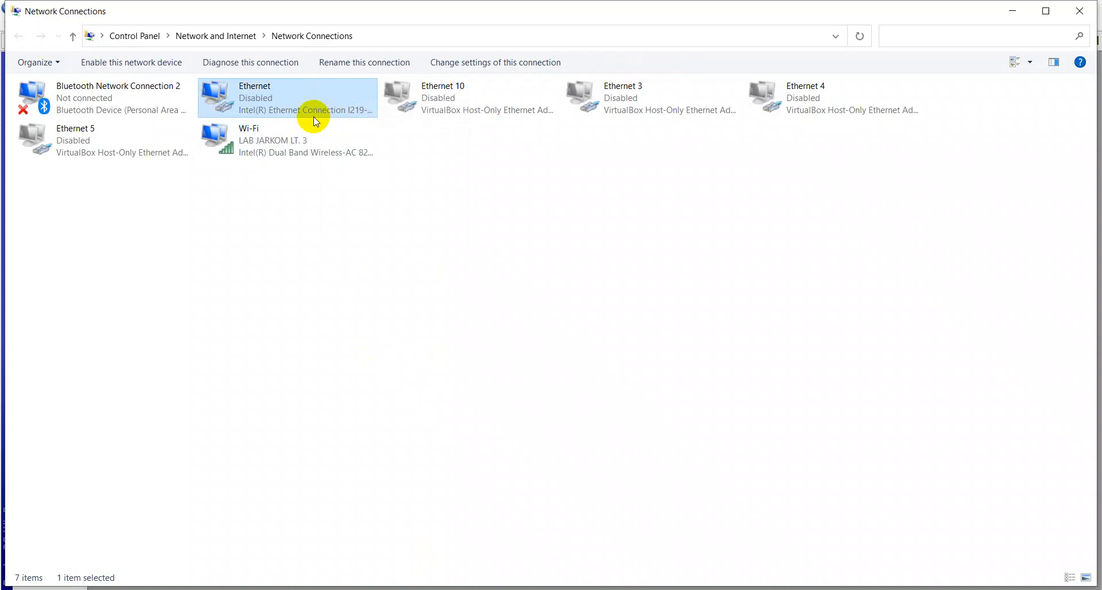
double_click(305, 105)
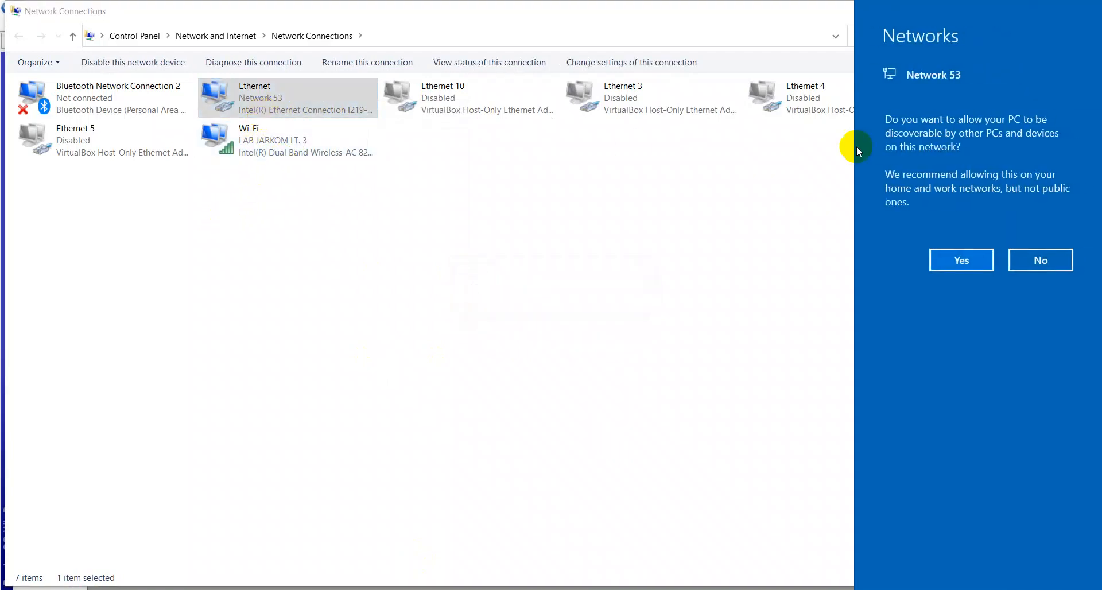
left_click(955, 260)
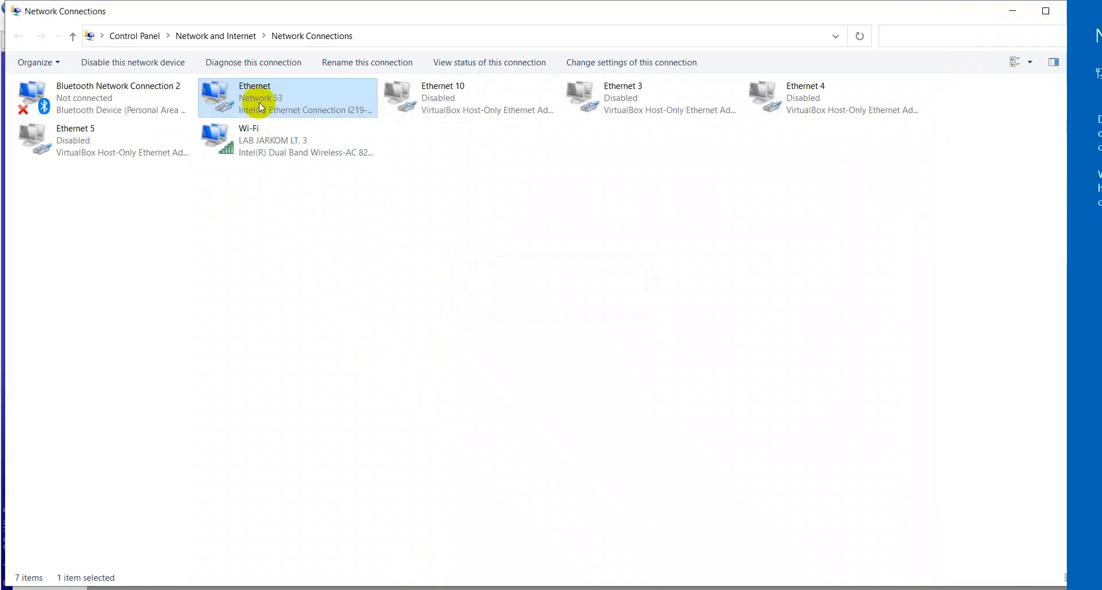
Step: Open the Ethernet connection's status details to check the address it obtained
right_click(260, 103)
left_click(297, 132)
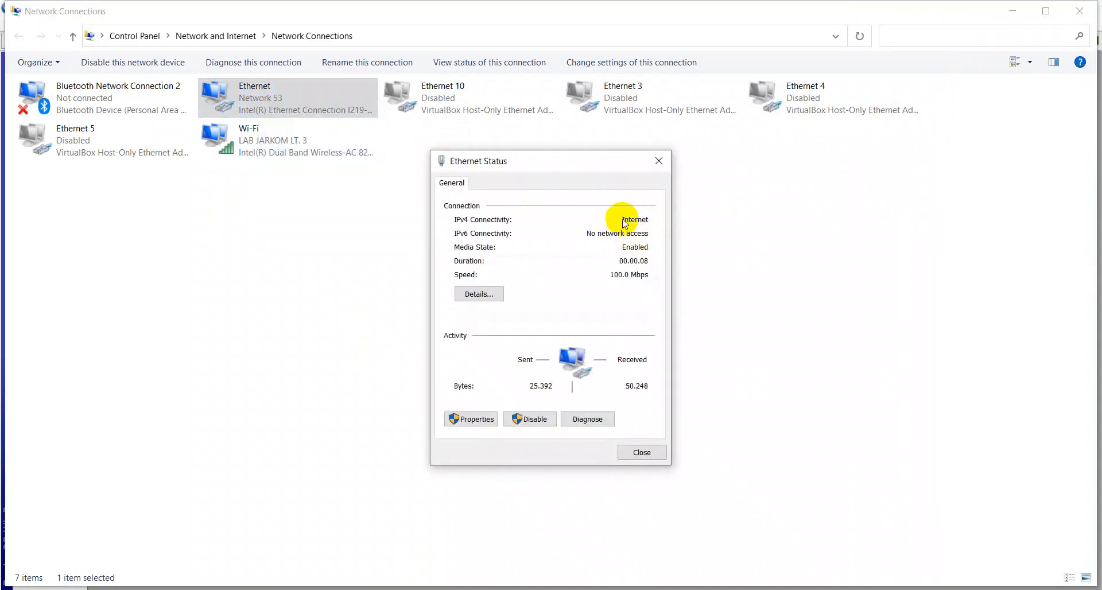
left_click(488, 291)
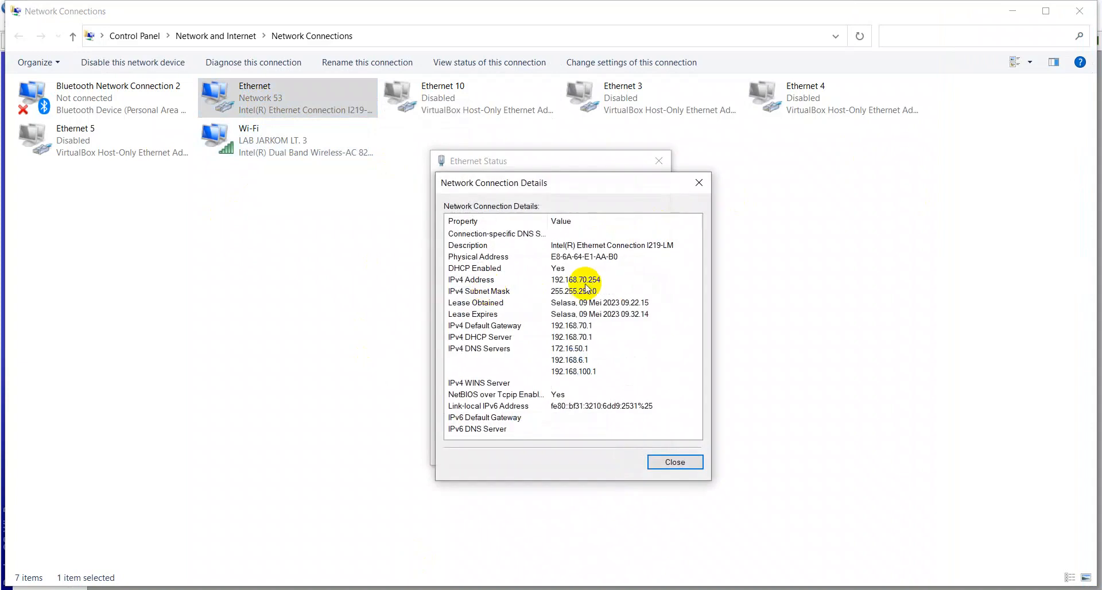
Step: Close the Ethernet connection details and status windows
left_click(650, 459)
left_click(653, 453)
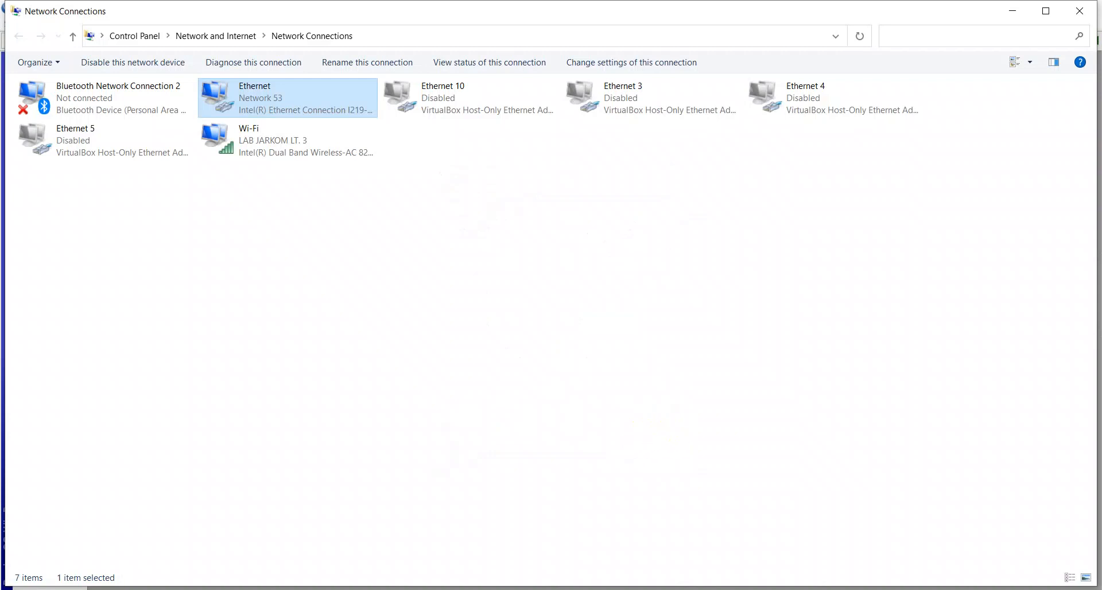
key("super+r")
key("Escape")
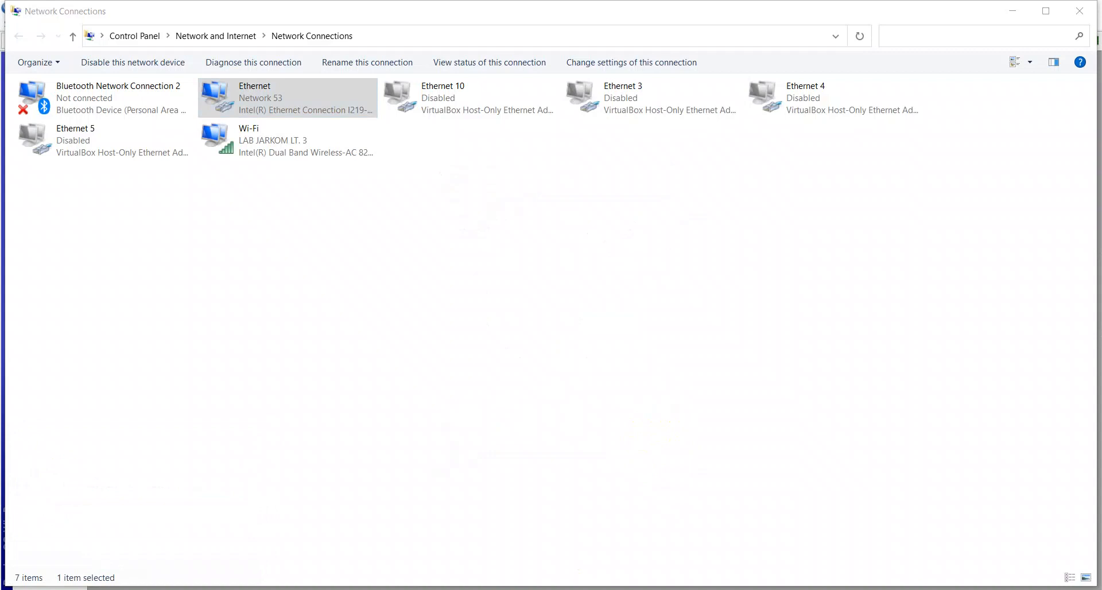
Step: Switch to the command prompt, clear the screen and ping 192.168.50.1
key("alt+Tab")
key("alt+Tab")
key("alt+Tab")
key("alt+Tab")
key("alt+Tab")
key("alt+Tab")
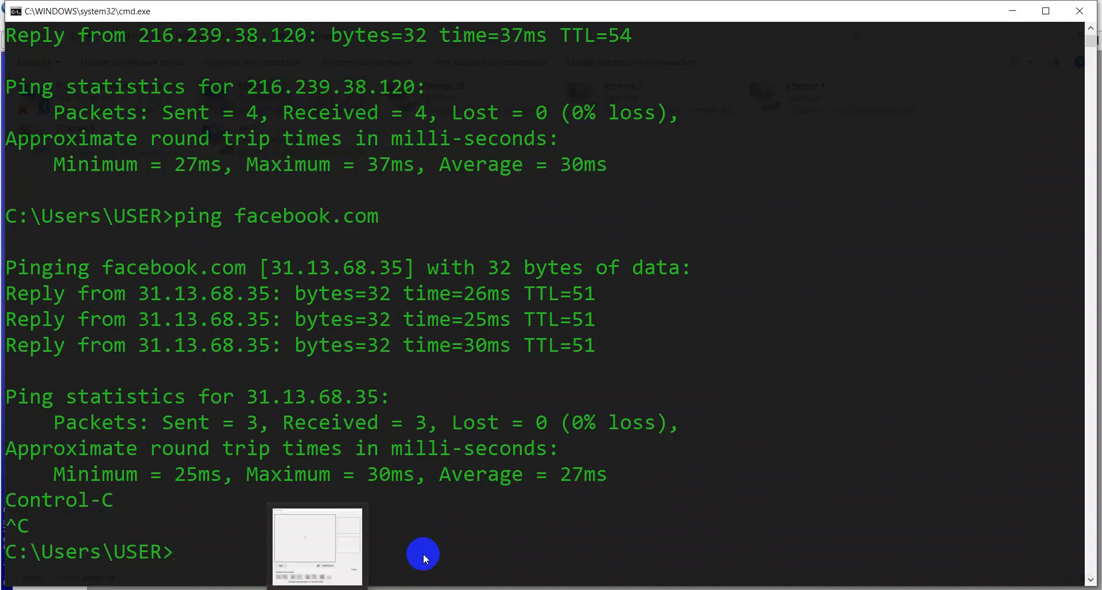
type("cls")
key("Return")
type("ping ")
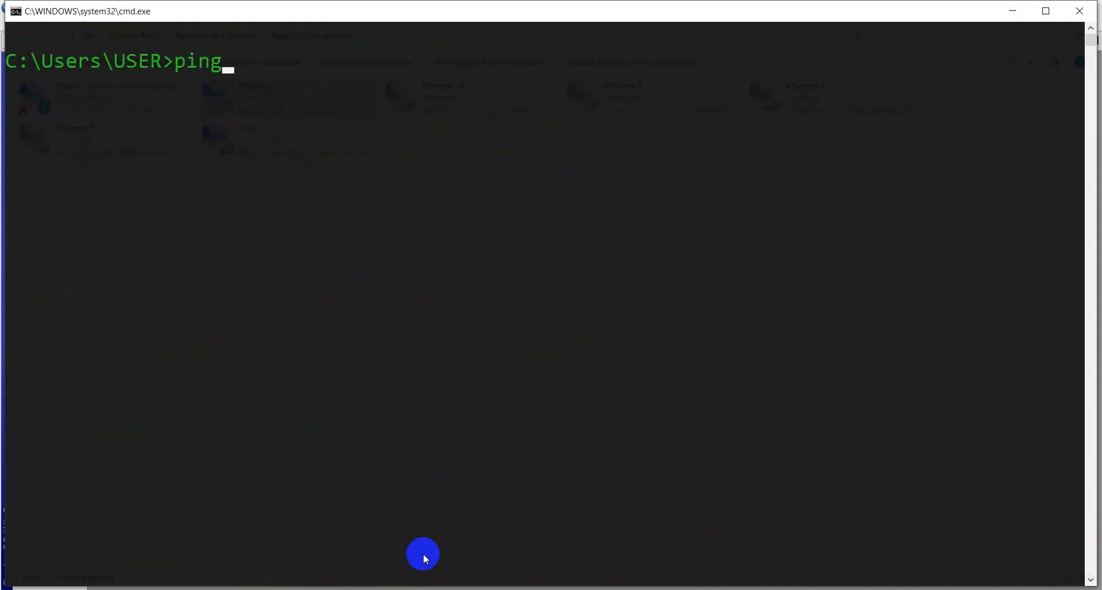
type("192.168.")
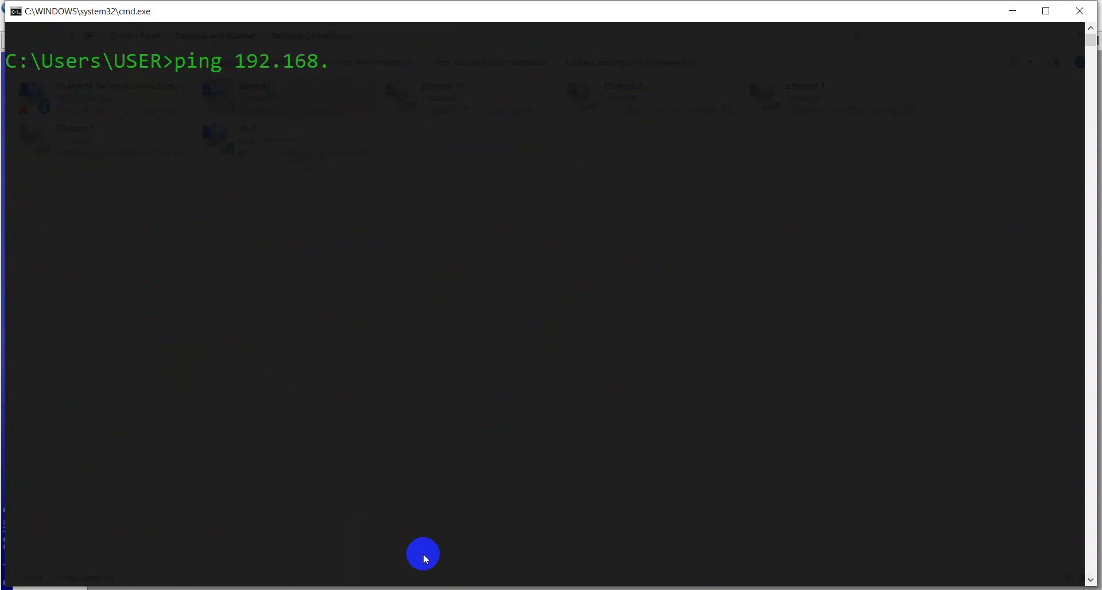
type("50.1")
key("Return")
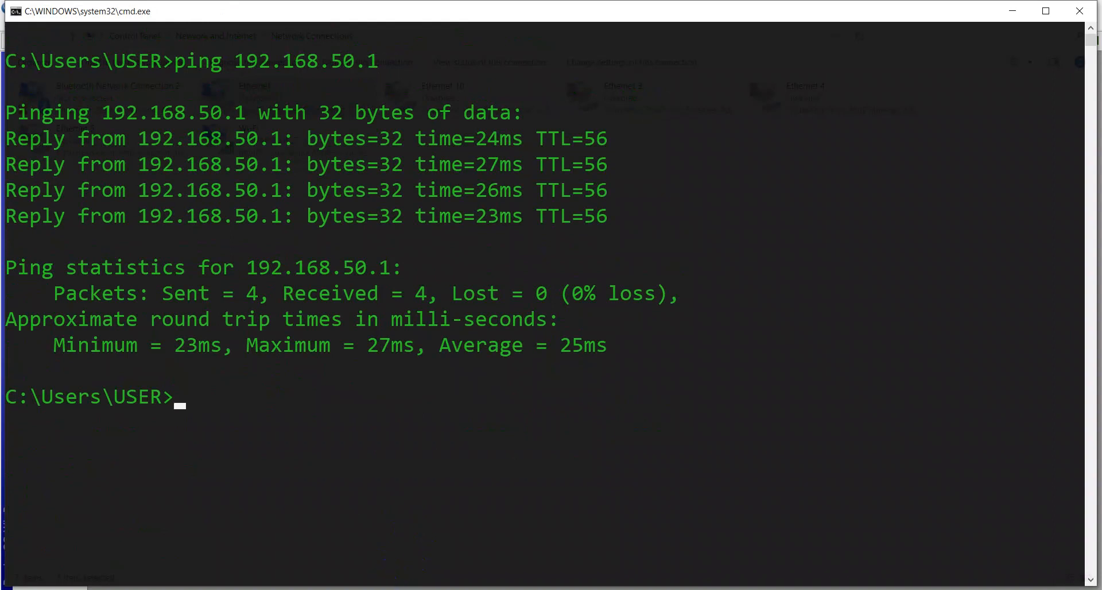
Step: Disable the Wi-Fi adapter and refresh the network connections list
left_click(376, 588)
left_click(262, 147)
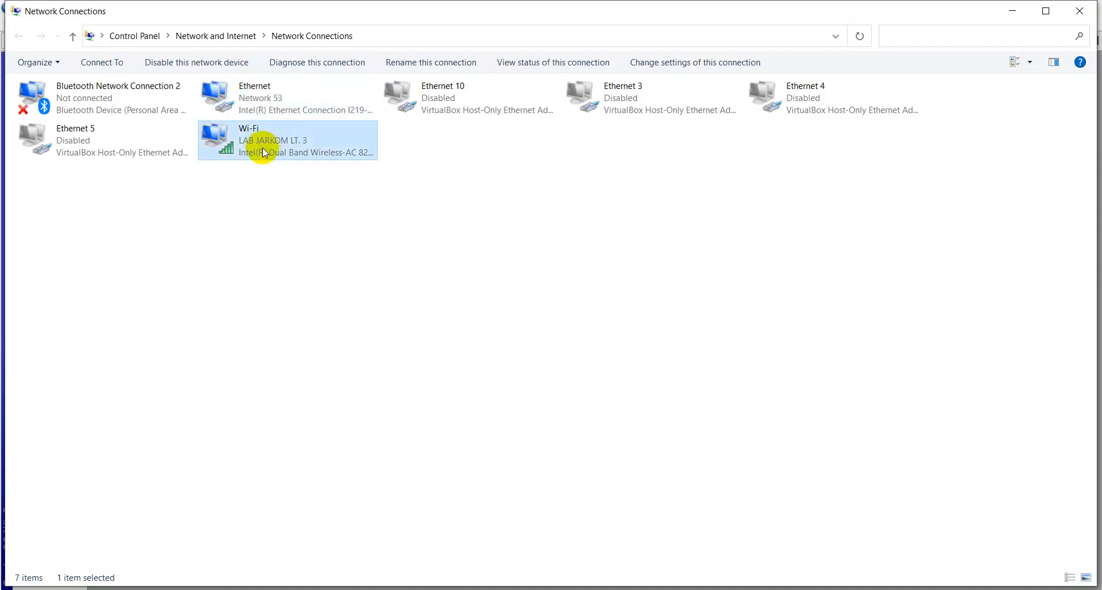
right_click(264, 149)
left_click(285, 162)
left_click(232, 238)
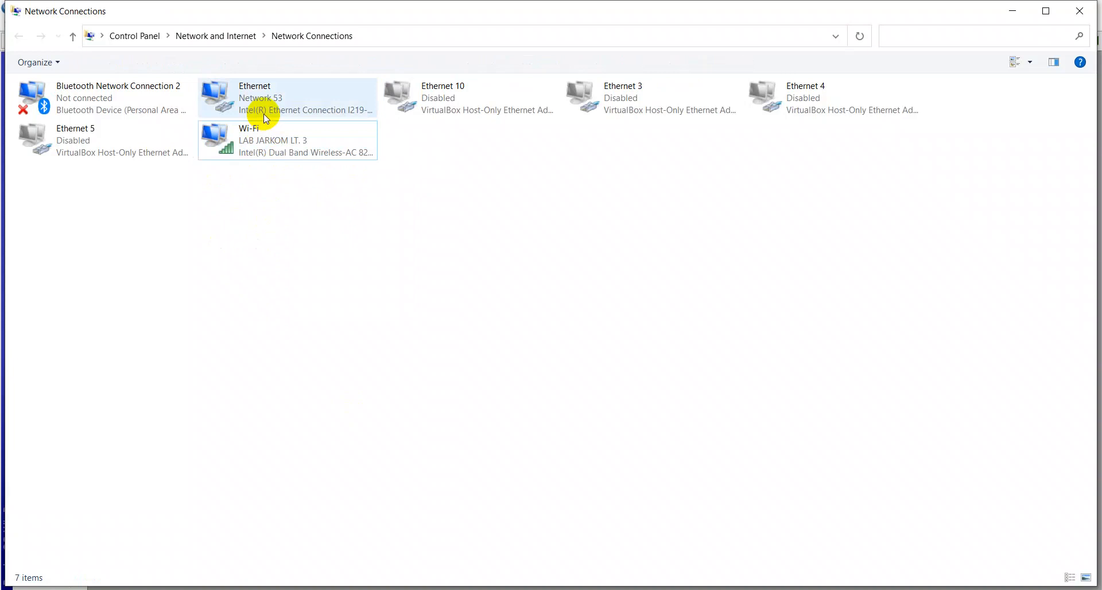
right_click(351, 234)
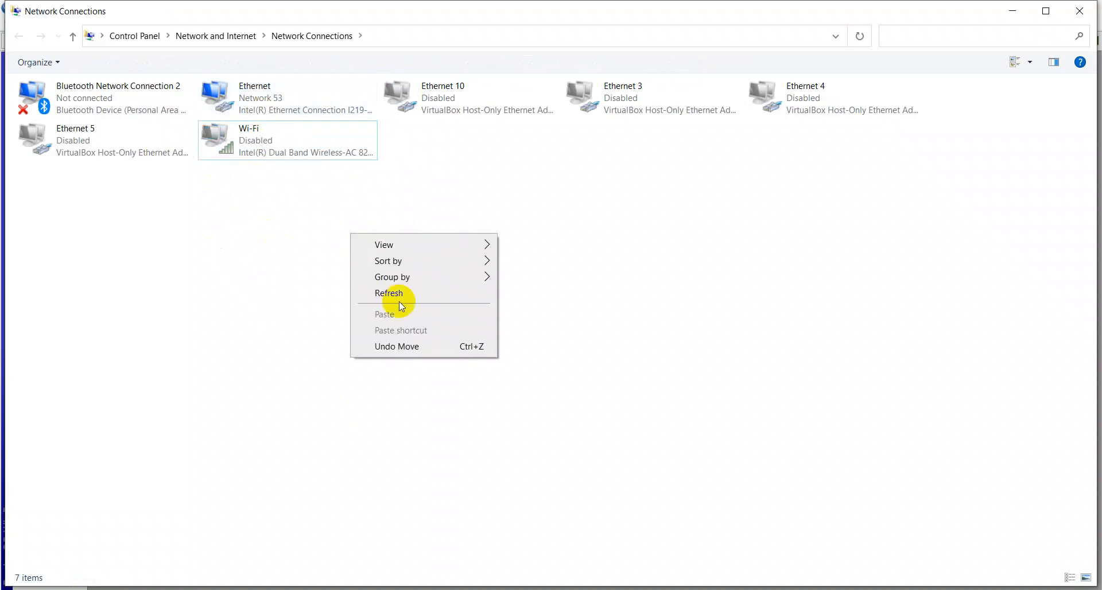
left_click(400, 295)
Step: Clear the existing command prompt screen with cls
key("alt+Tab")
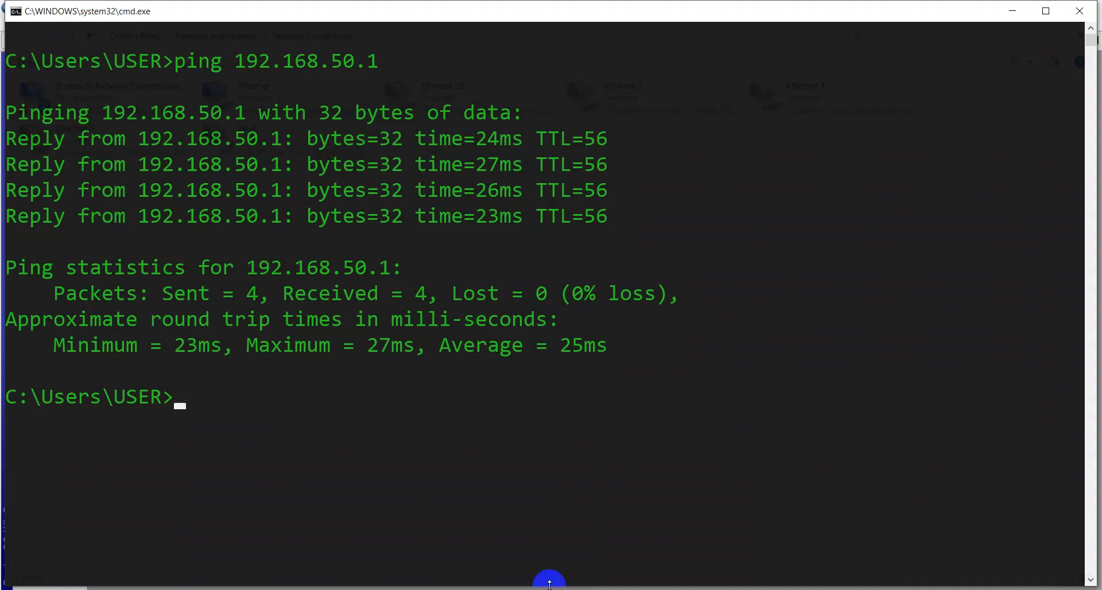
type("cls")
key("Return")
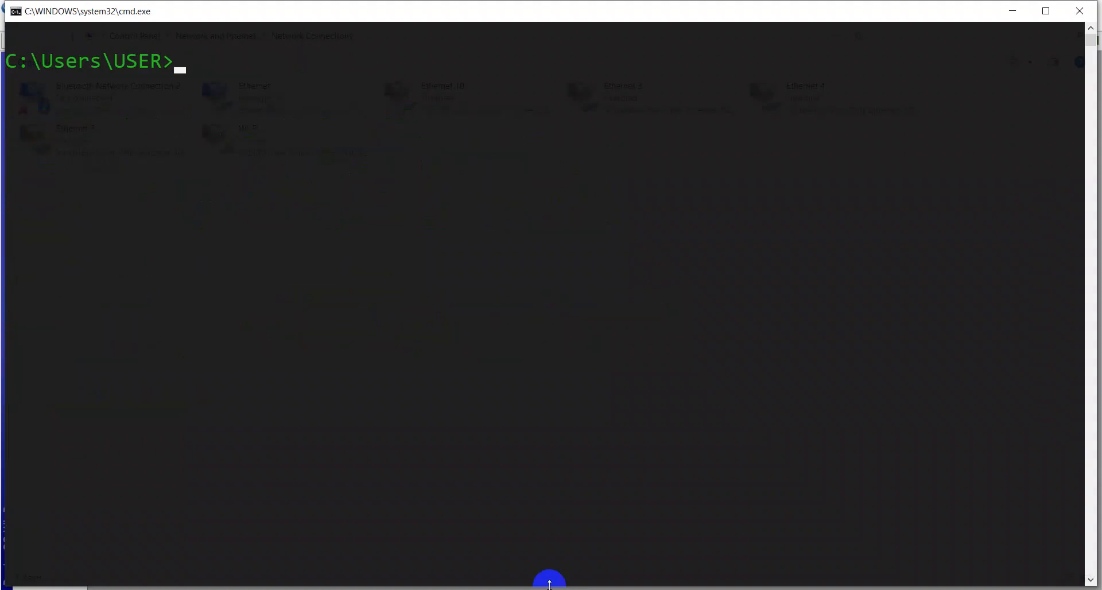
Step: Open a new command prompt and ping 192.168.50.1, stopping it after a few replies
key("alt+Tab")
key("super+r")
type("cmd")
key("Return")
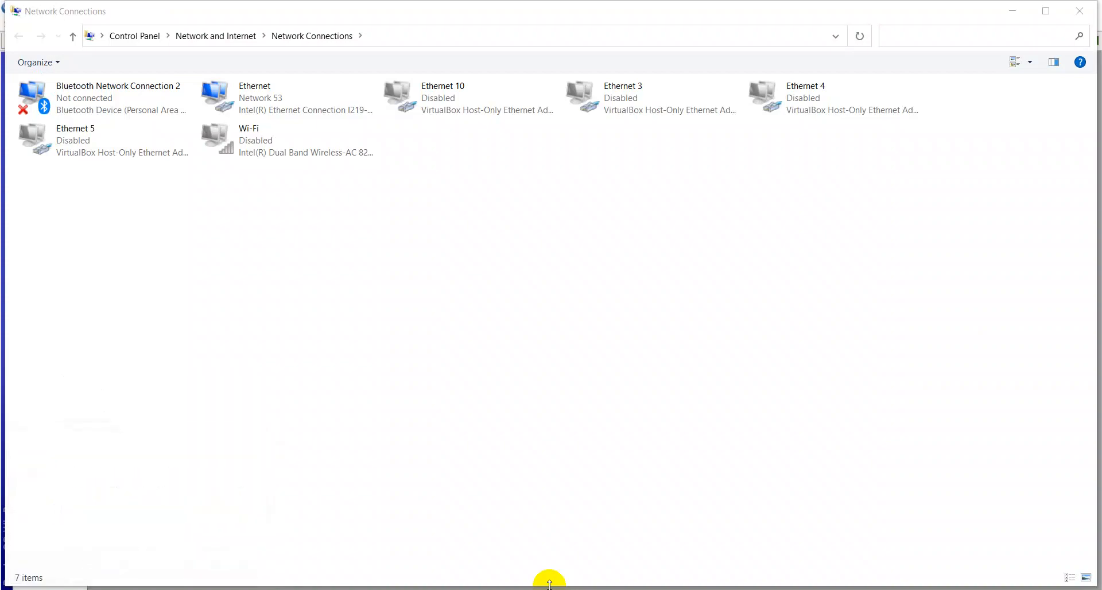
type("ping 19")
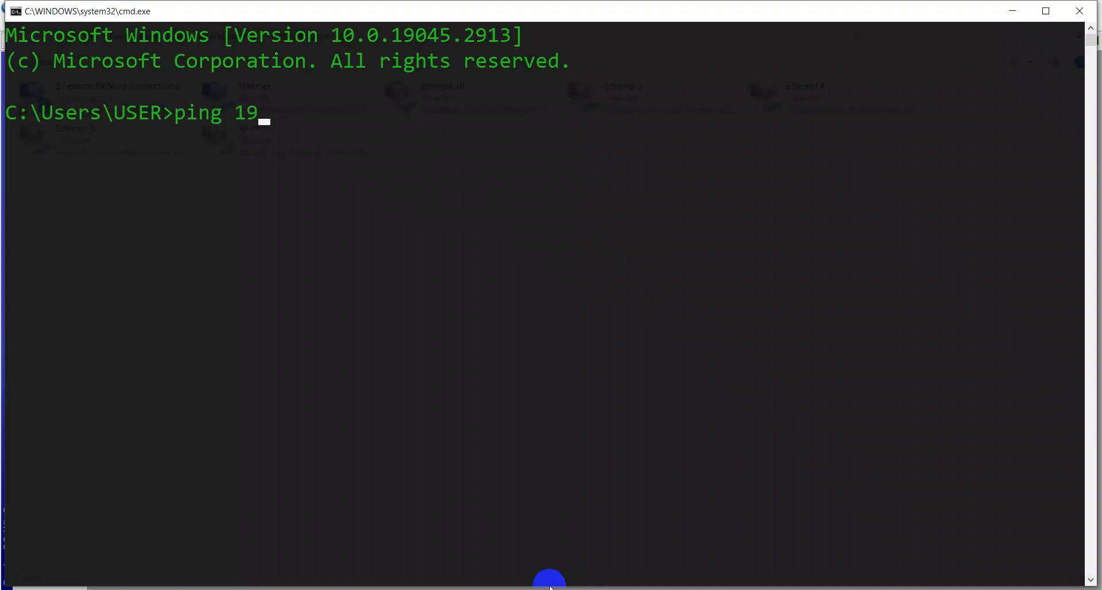
type("2.168.50.1")
key("Return")
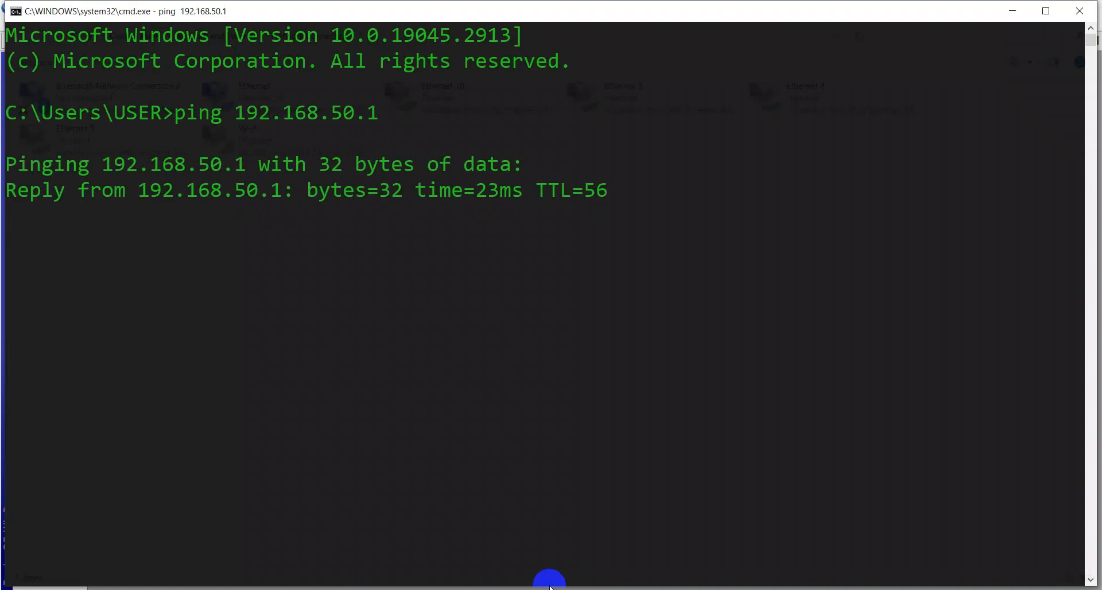
key("ctrl+c")
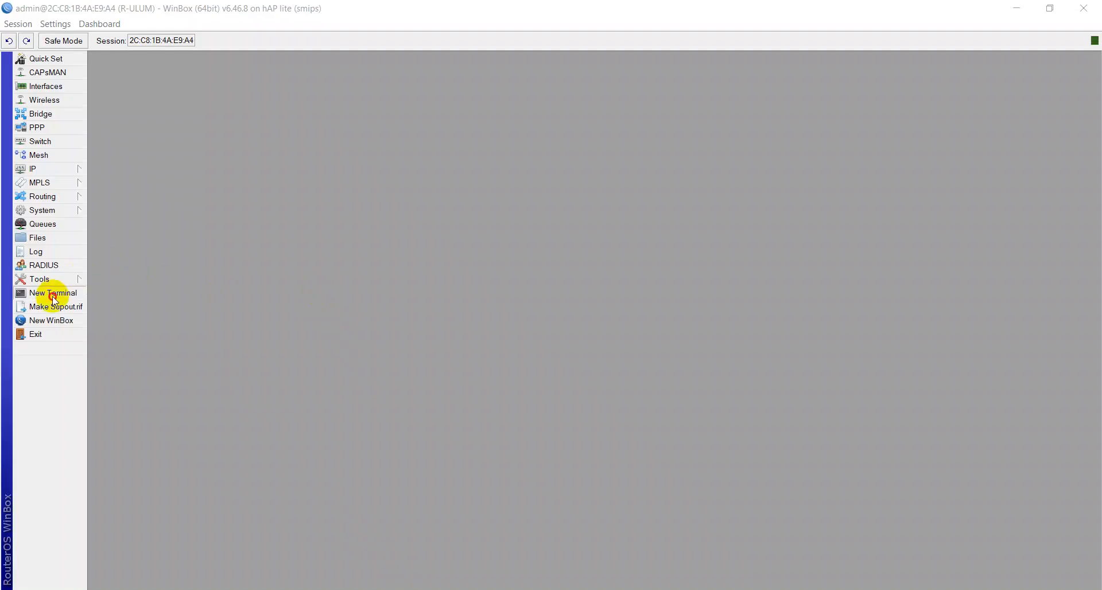
Step: In the WinBox terminal, ping 192.168.50.1 from the router and stop it after two replies
left_click(58, 292)
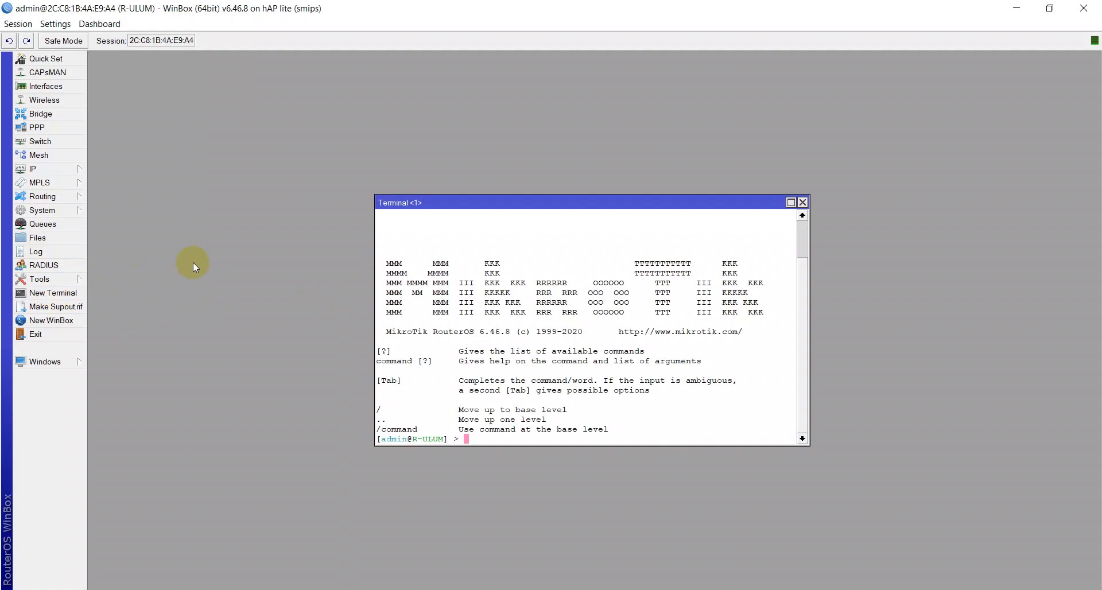
type("ping 192.168.50.1")
key("Return")
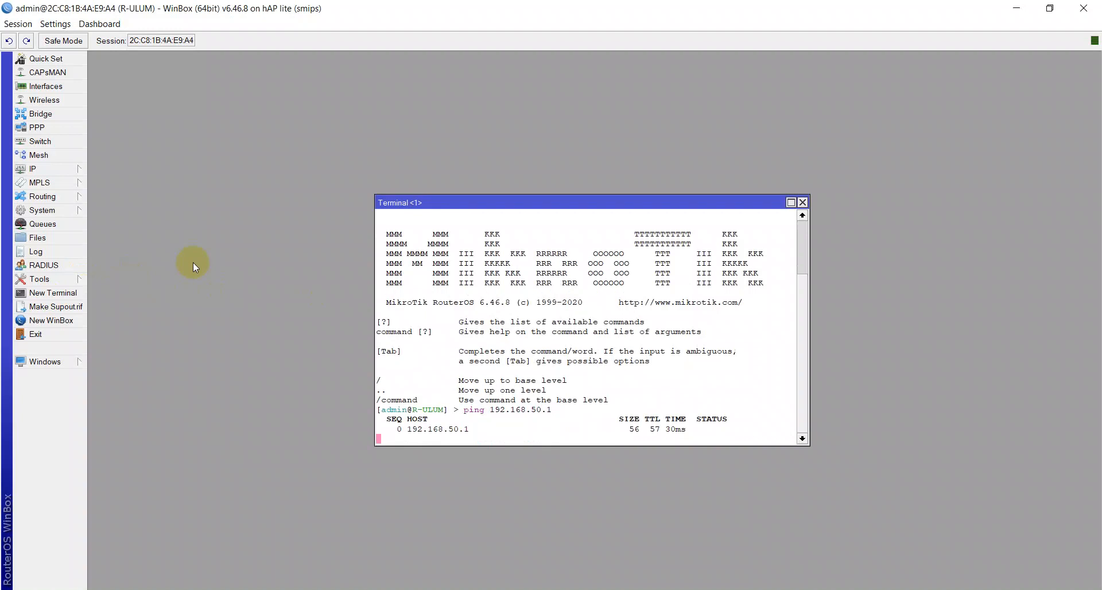
key("ctrl+c")
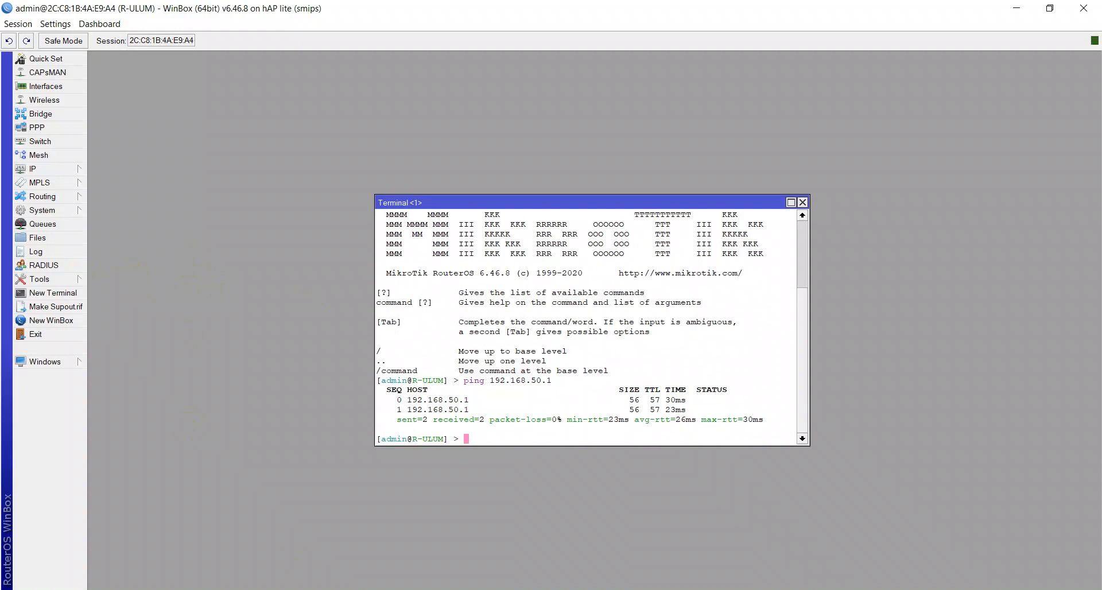
Step: Open Network Connections from the Run dialog using ncpa.cpl
key("alt+Tab")
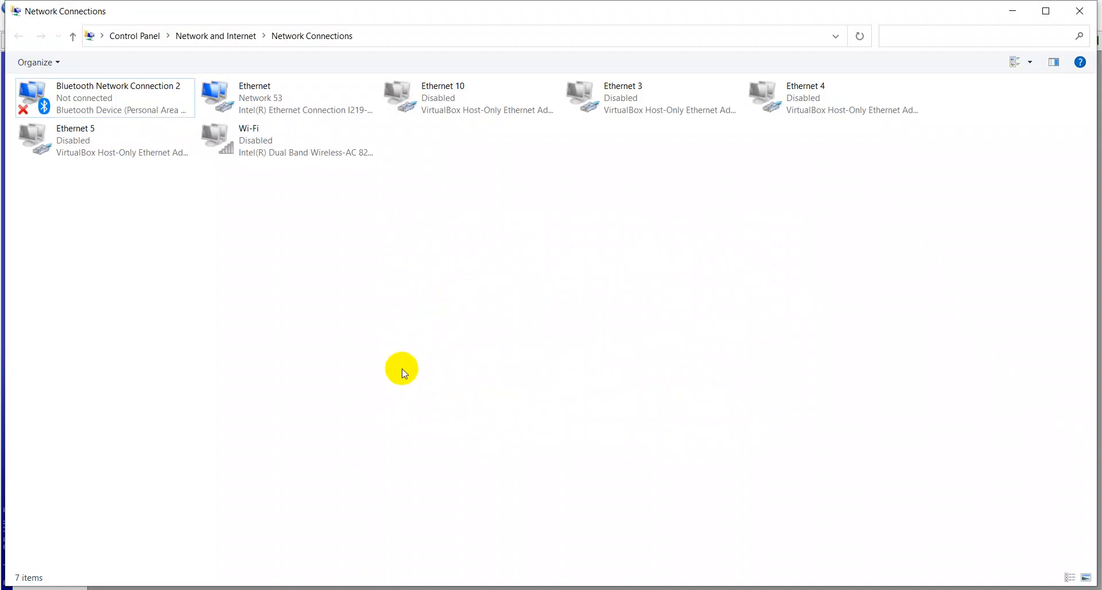
key("alt+Tab")
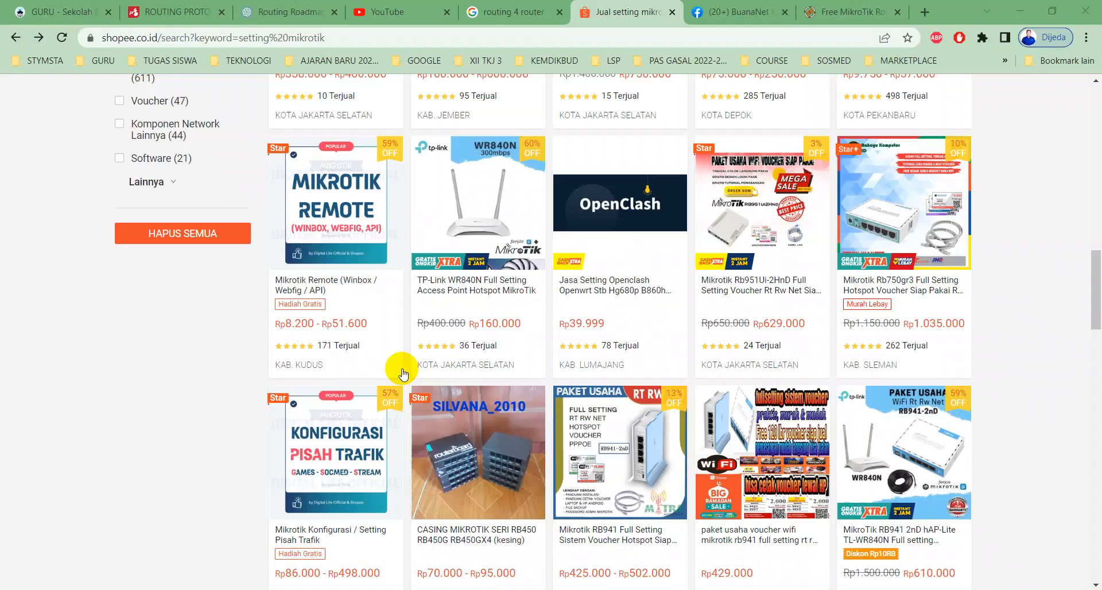
key("super+d")
key("super+r")
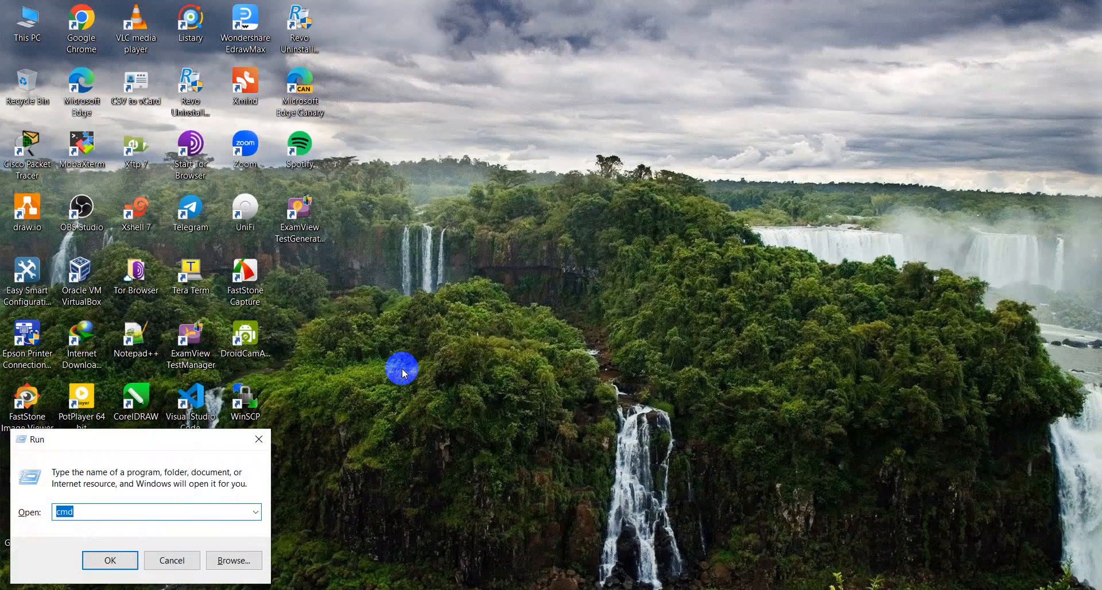
type("n")
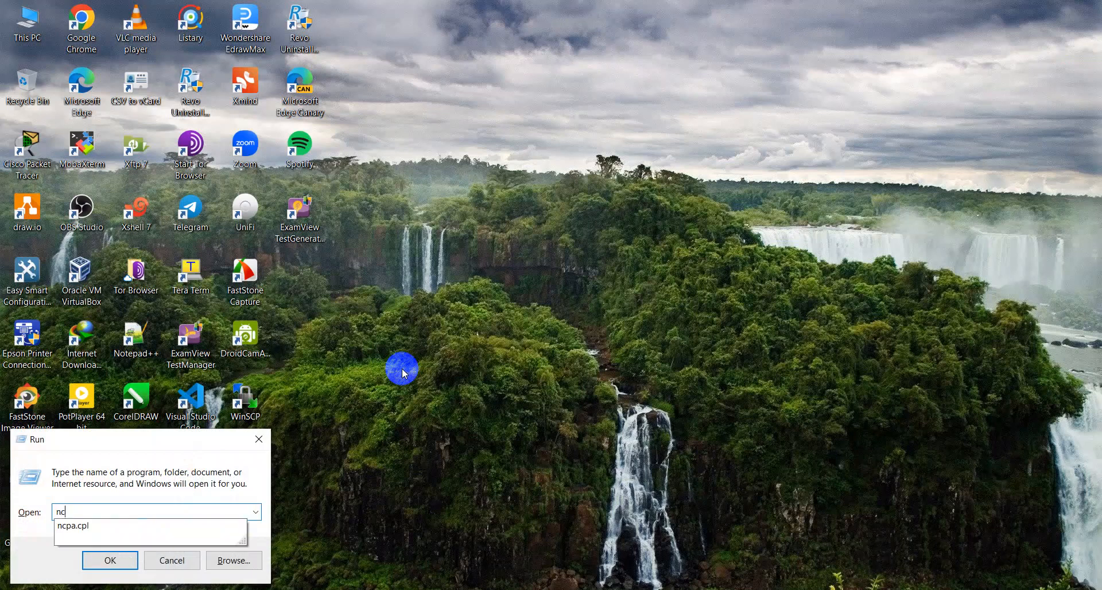
type("c")
key("Down")
key("Return")
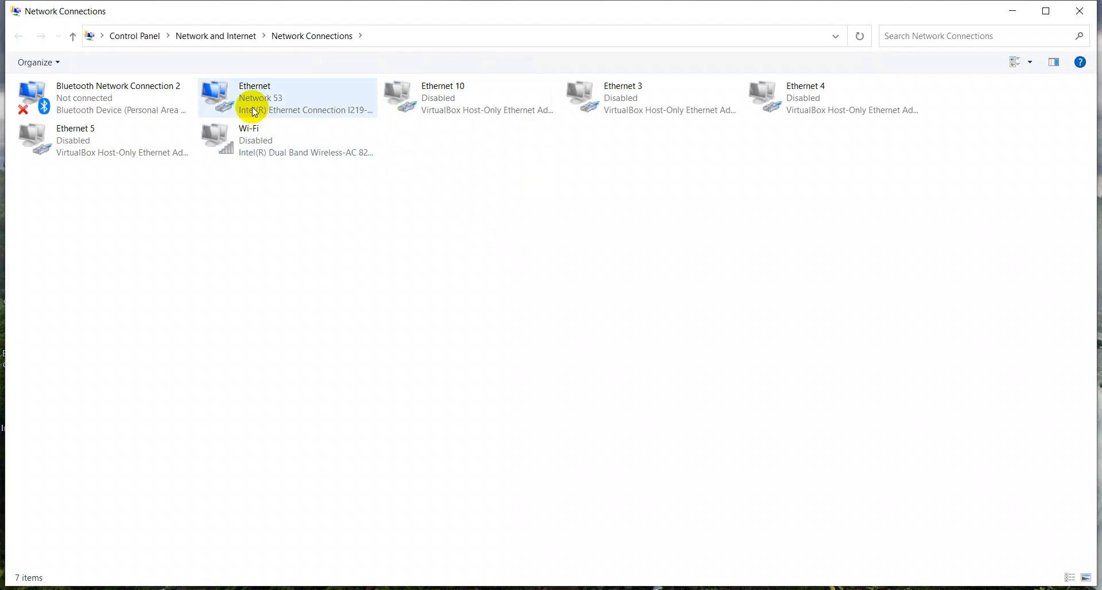
Step: Open the Ethernet connection's status details to check its IPv4 address, then close both windows
left_click(253, 108)
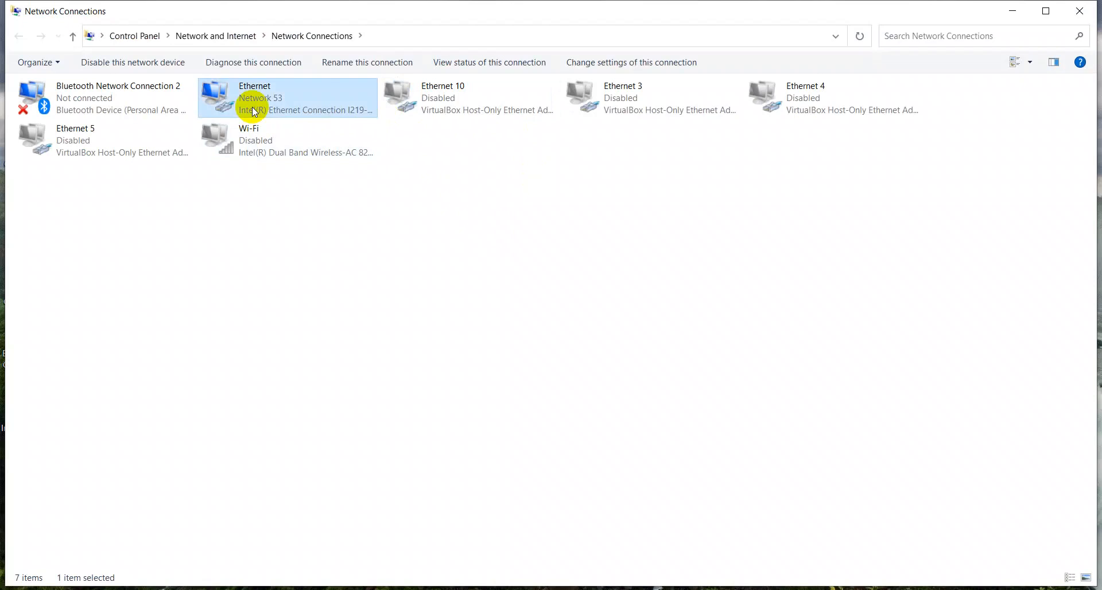
right_click(253, 108)
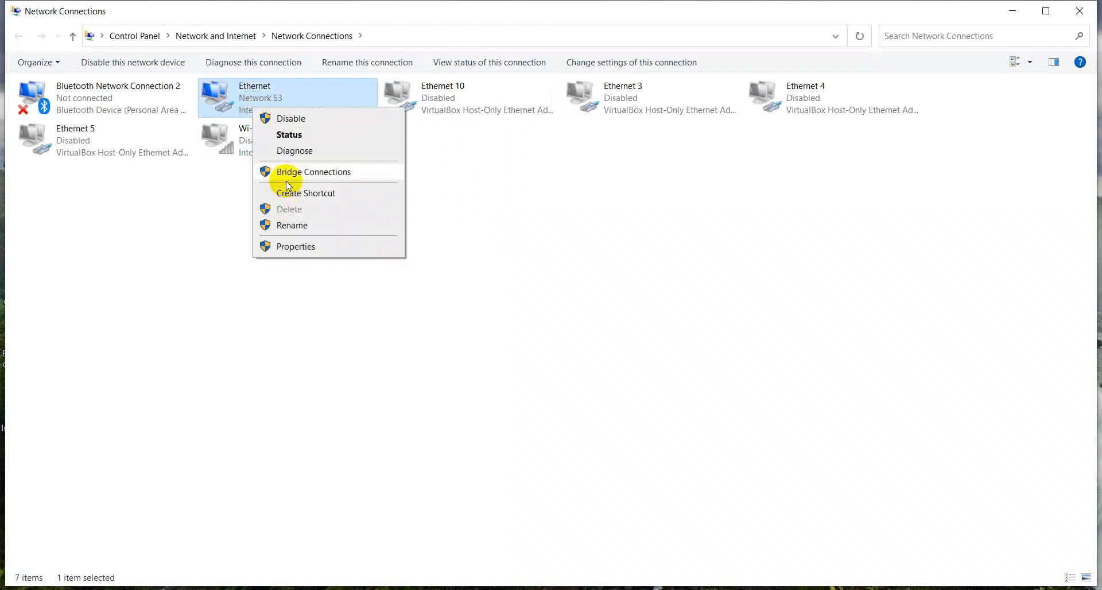
left_click(285, 138)
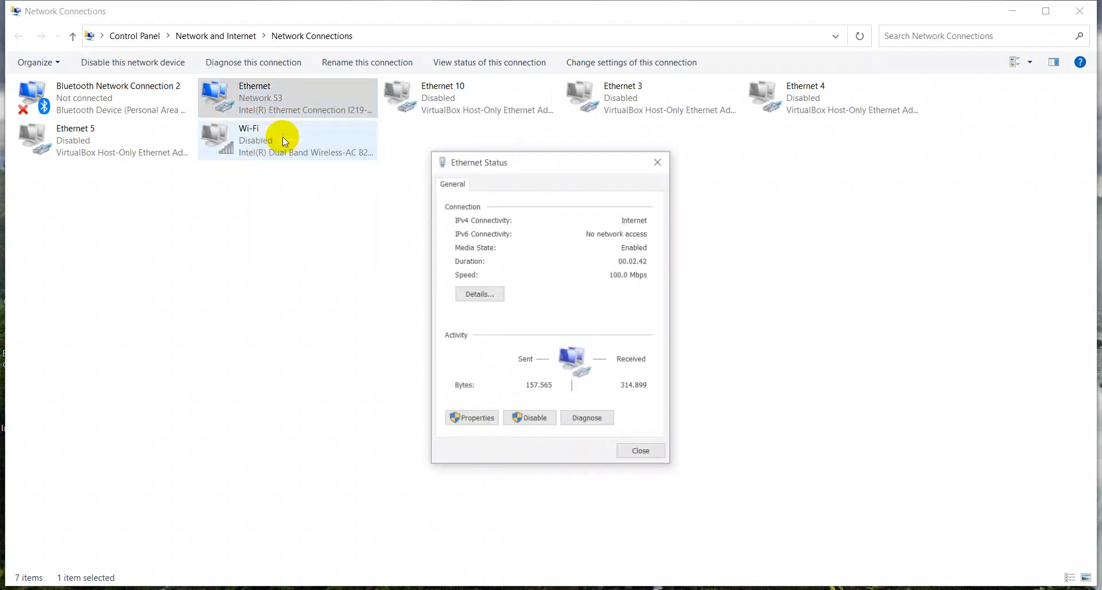
left_click(460, 293)
left_click(504, 281)
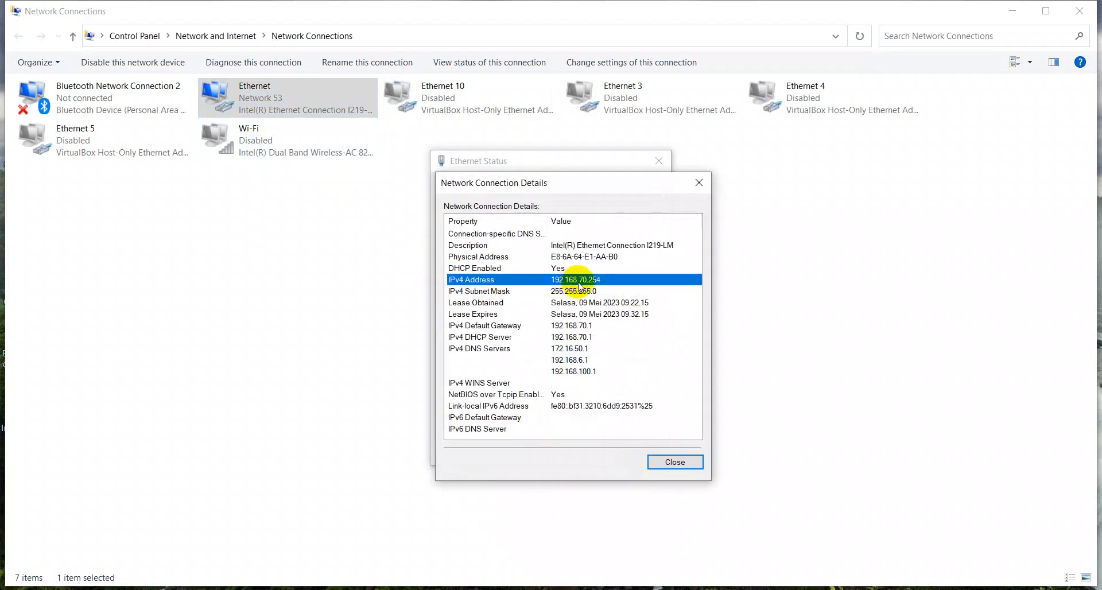
left_click(694, 183)
left_click(657, 162)
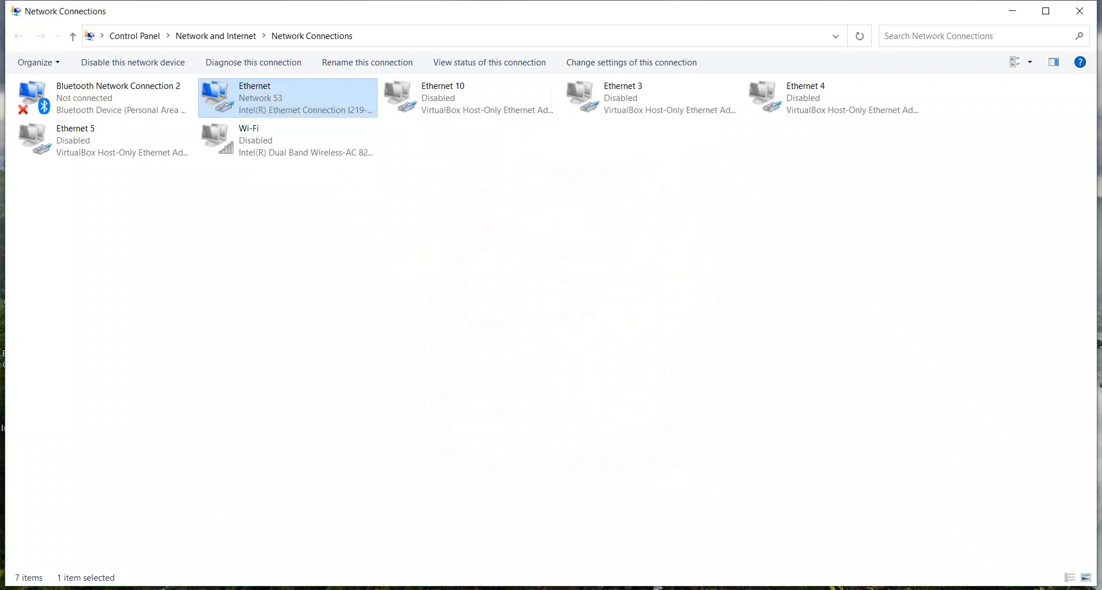
Step: In the command prompt, ping 192.168.50.253
key("alt+Tab")
key("Up")
key("BackSpace")
key("BackSpace")
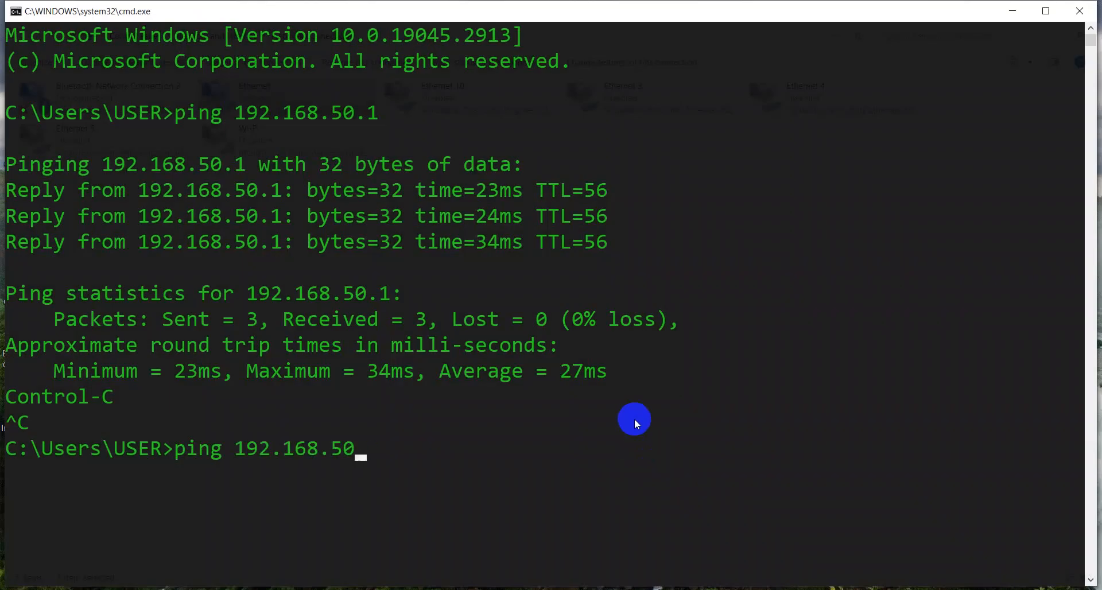
type(".253")
key("Return")
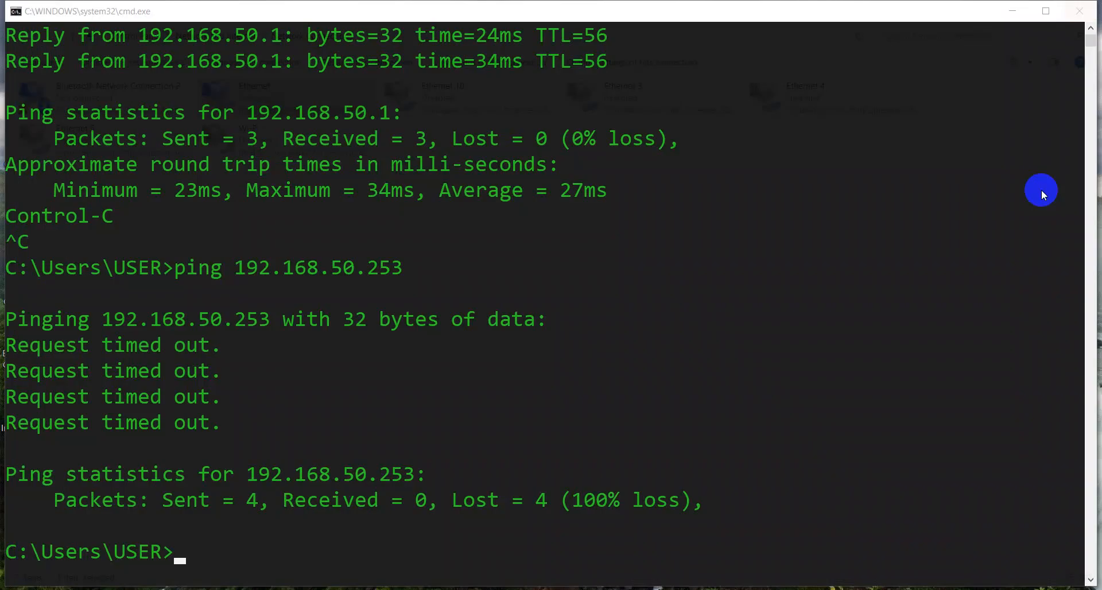
Step: Launch WinBox again and connect to the R-ULUM router by its MAC address from the refreshed Neighbors list as admin
left_click(1099, 589)
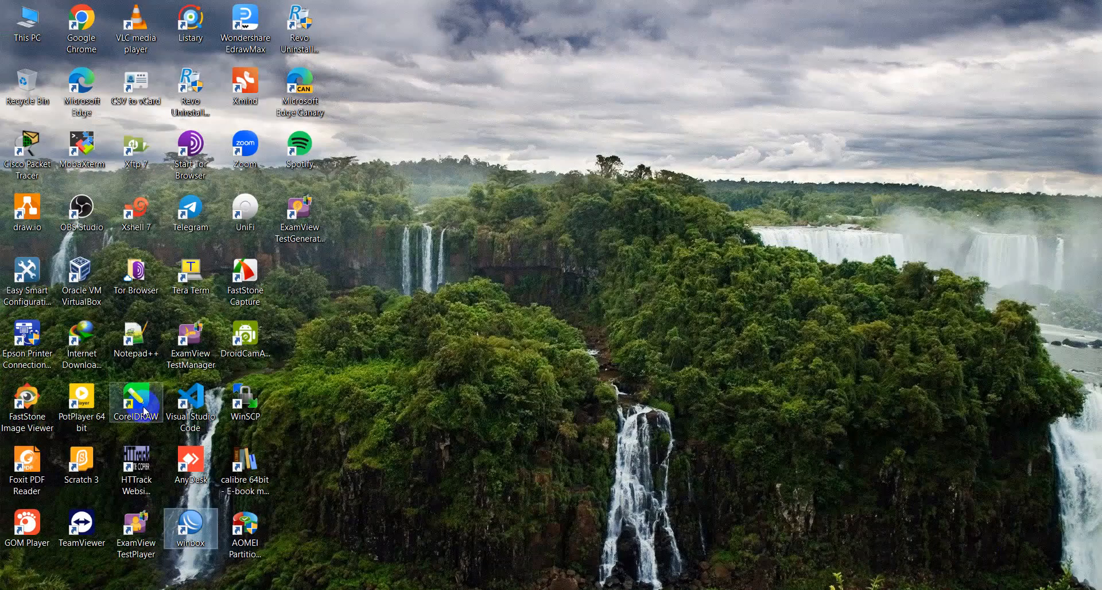
double_click(194, 525)
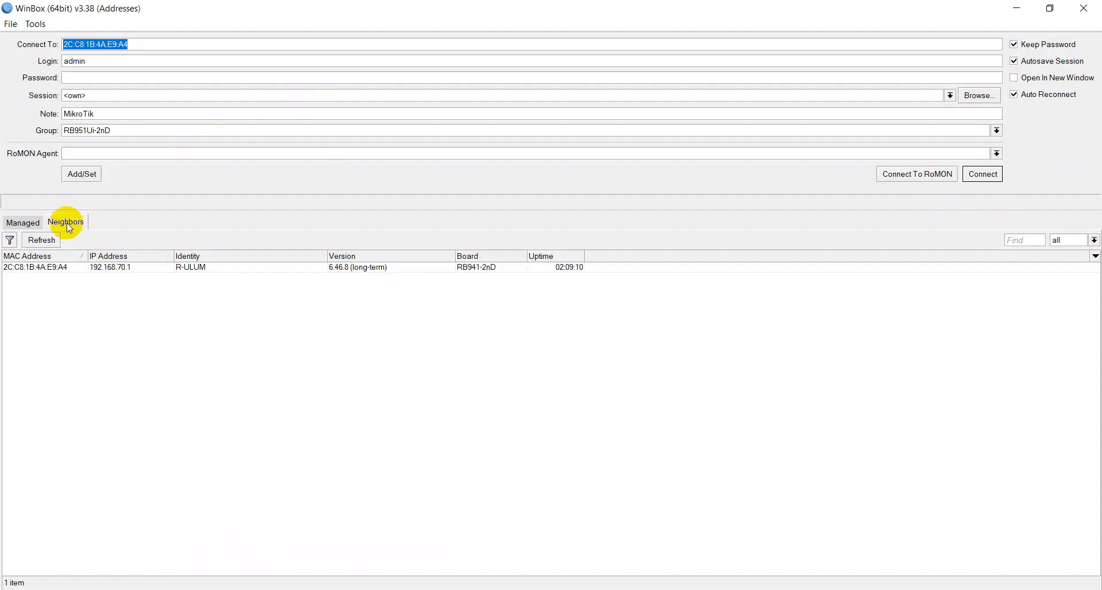
left_click(42, 240)
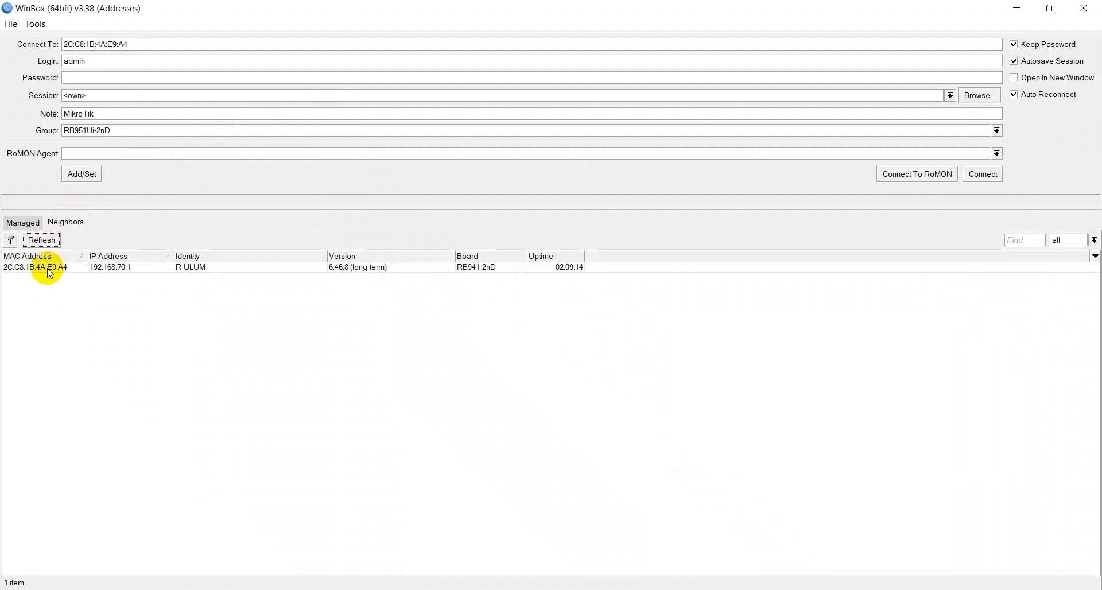
left_click(48, 269)
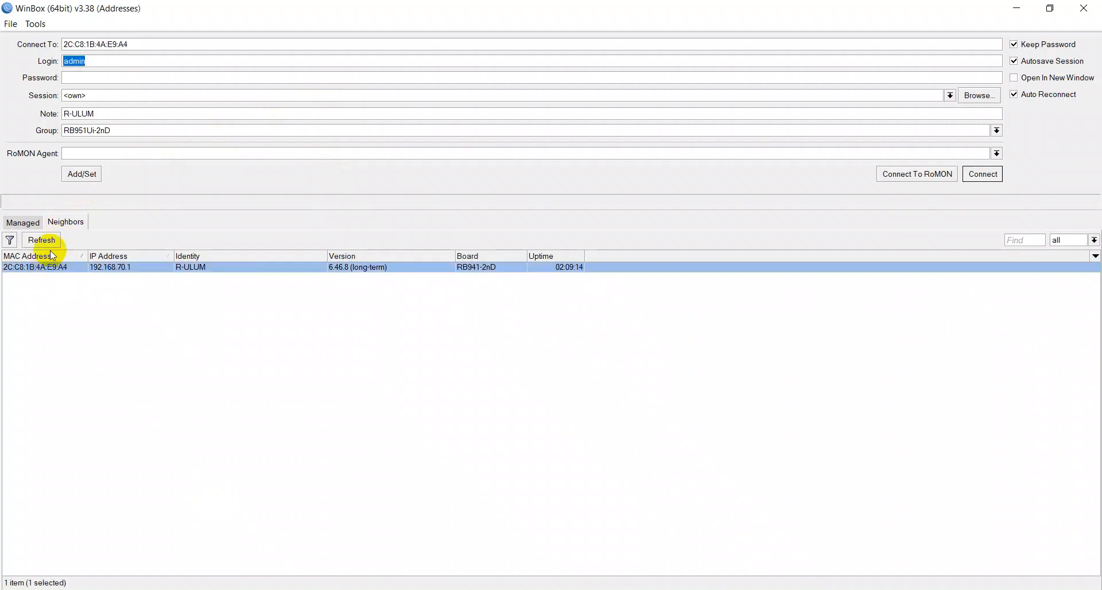
left_click(98, 64)
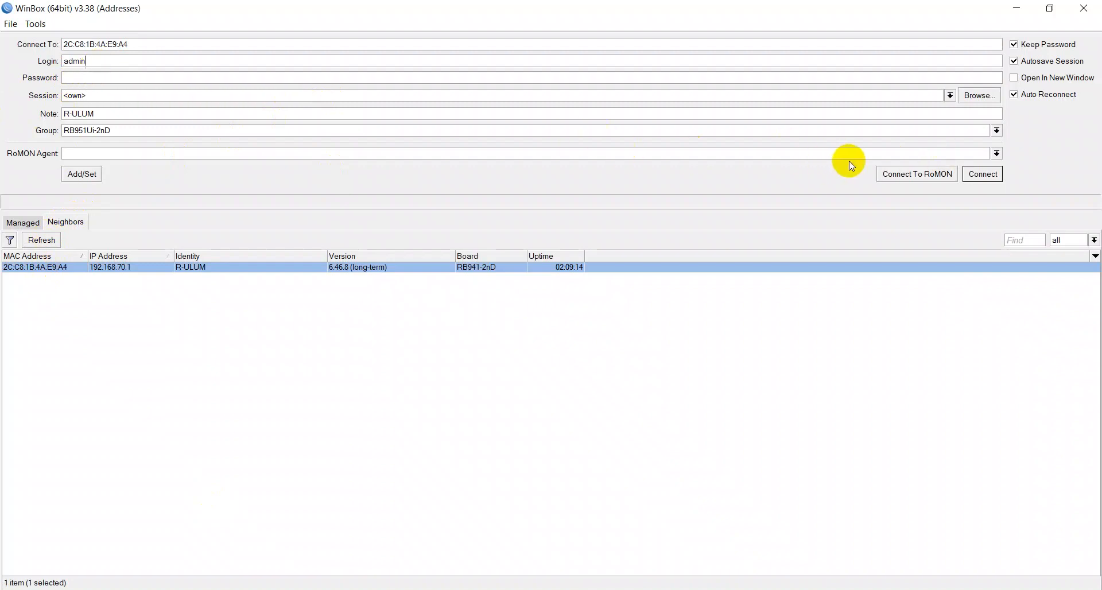
left_click(965, 174)
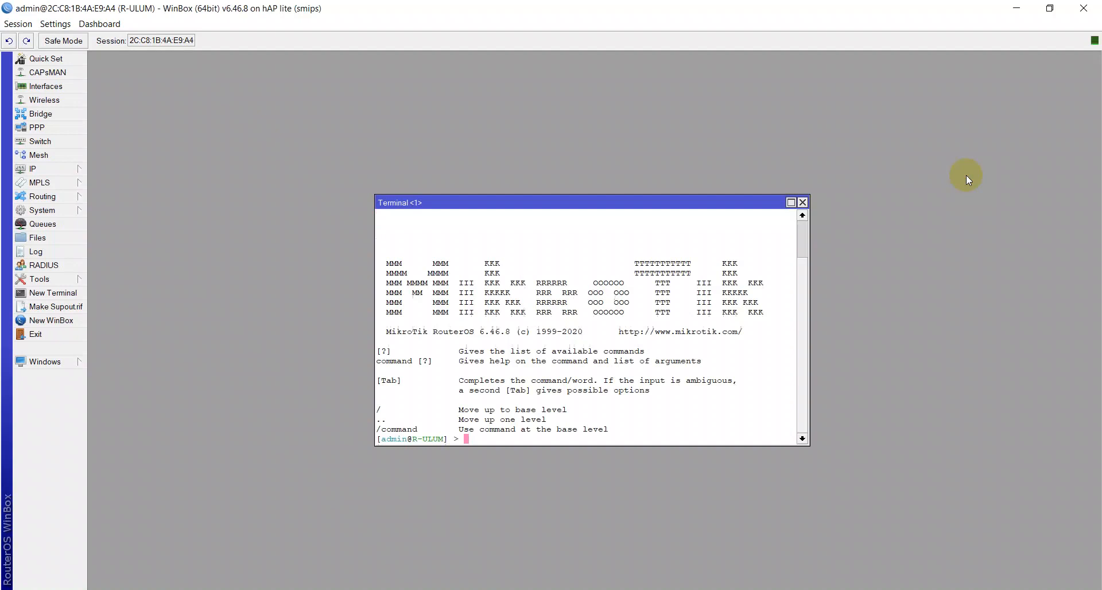
Step: Close the terminal window and open the router's IP route list
left_click(804, 201)
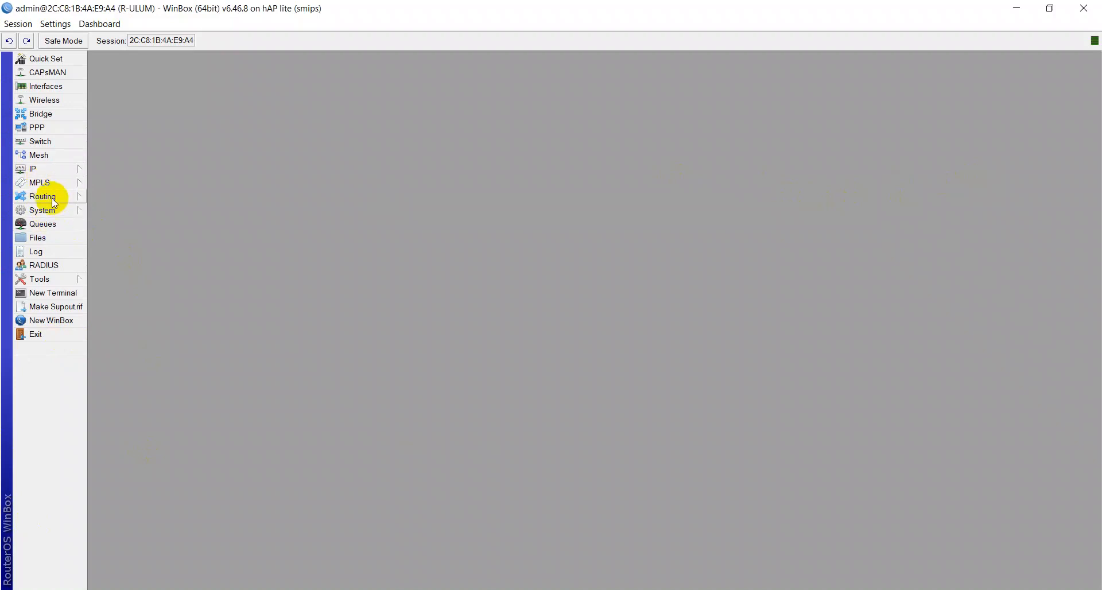
left_click(54, 168)
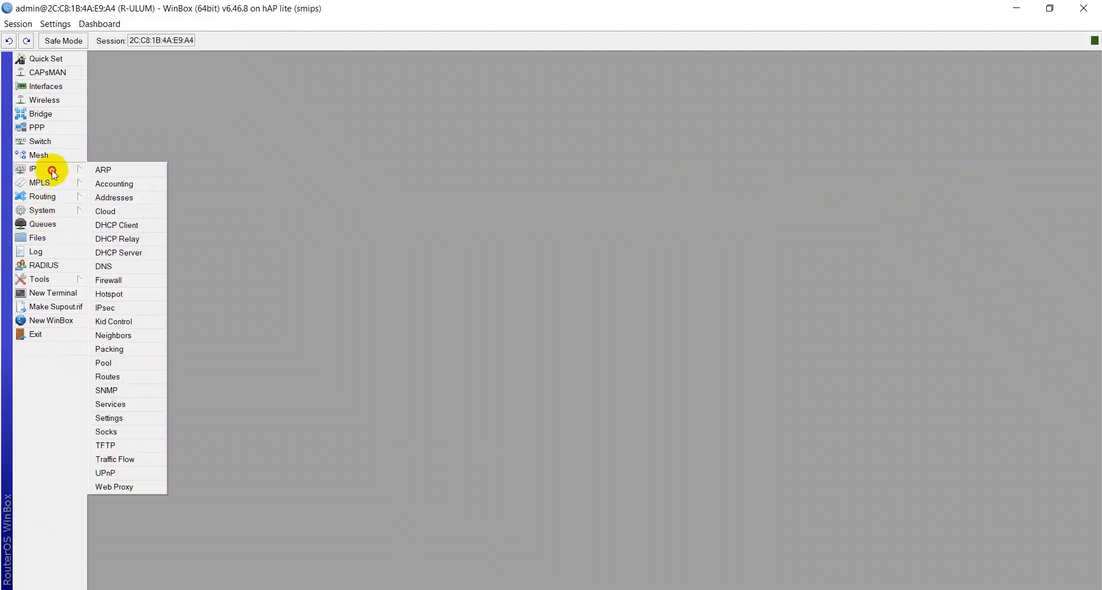
left_click(108, 376)
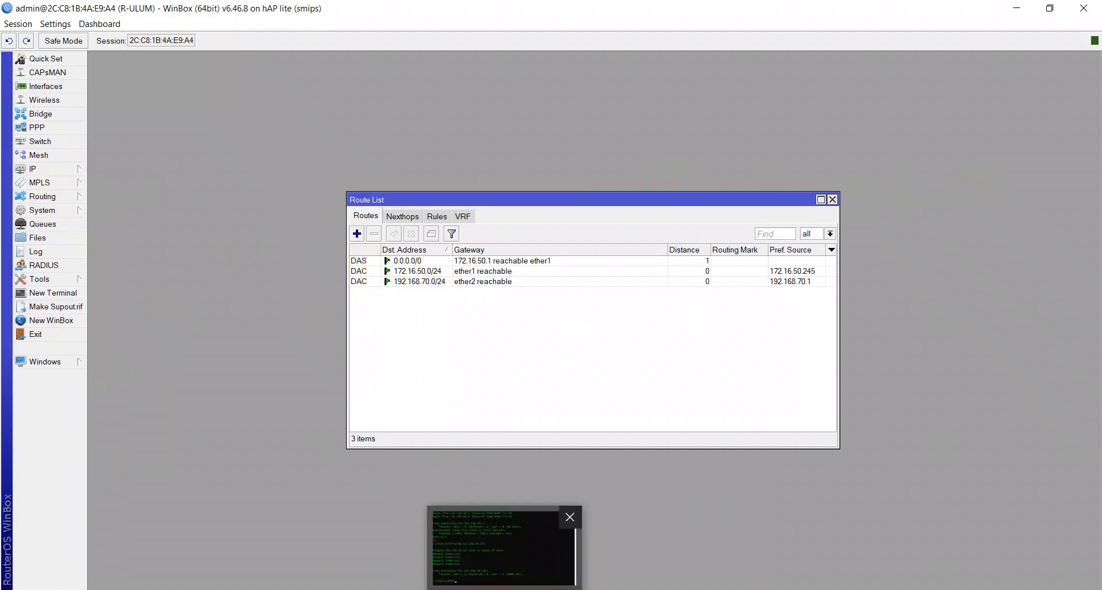
Step: Switch to the command prompt and repeat the ping to 192.168.50.253
left_click(505, 545)
key("Up")
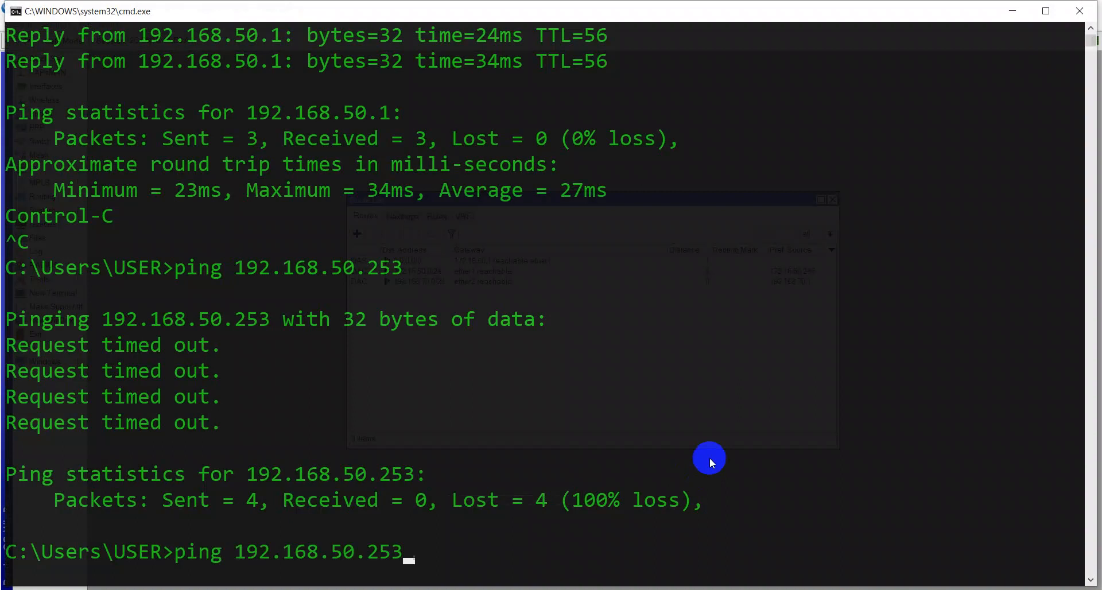
key("Return")
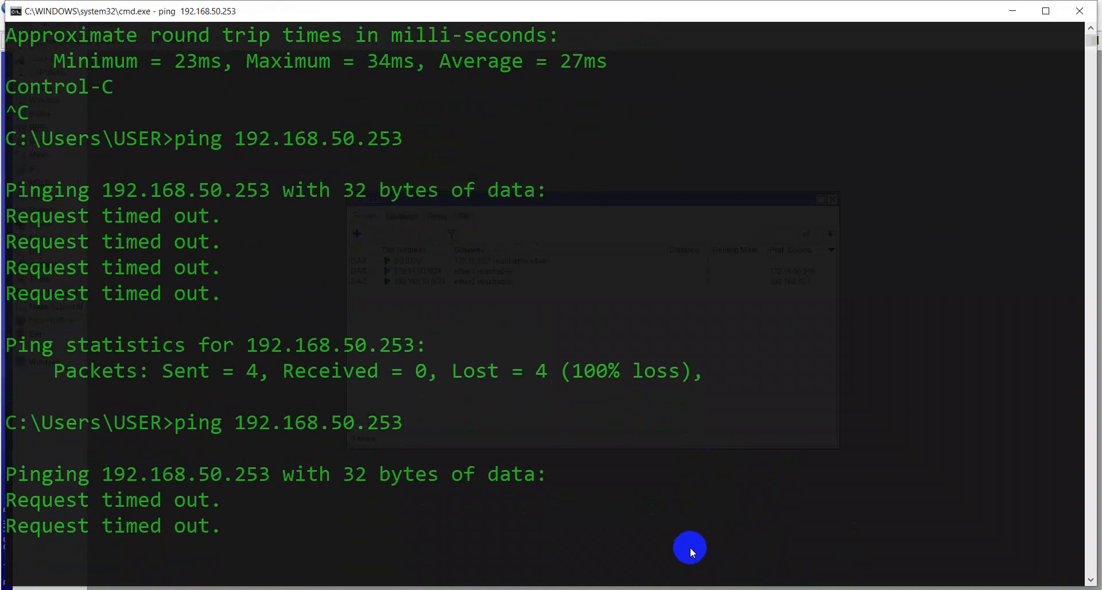
Step: Back in WinBox, start a new route with destination address 192.168.50.0/24
left_click(668, 589)
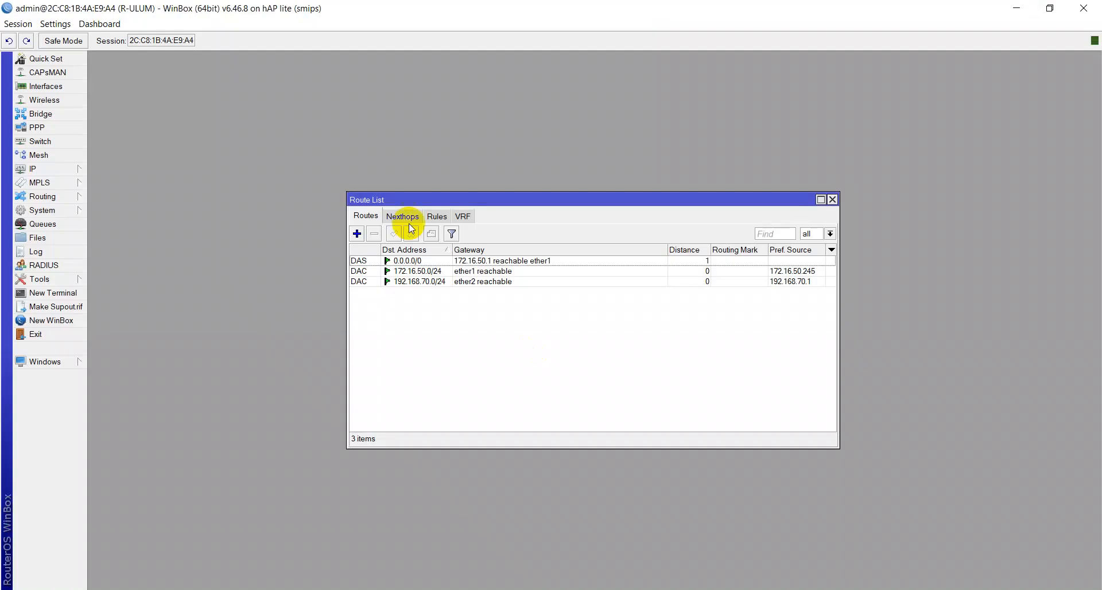
left_click(357, 234)
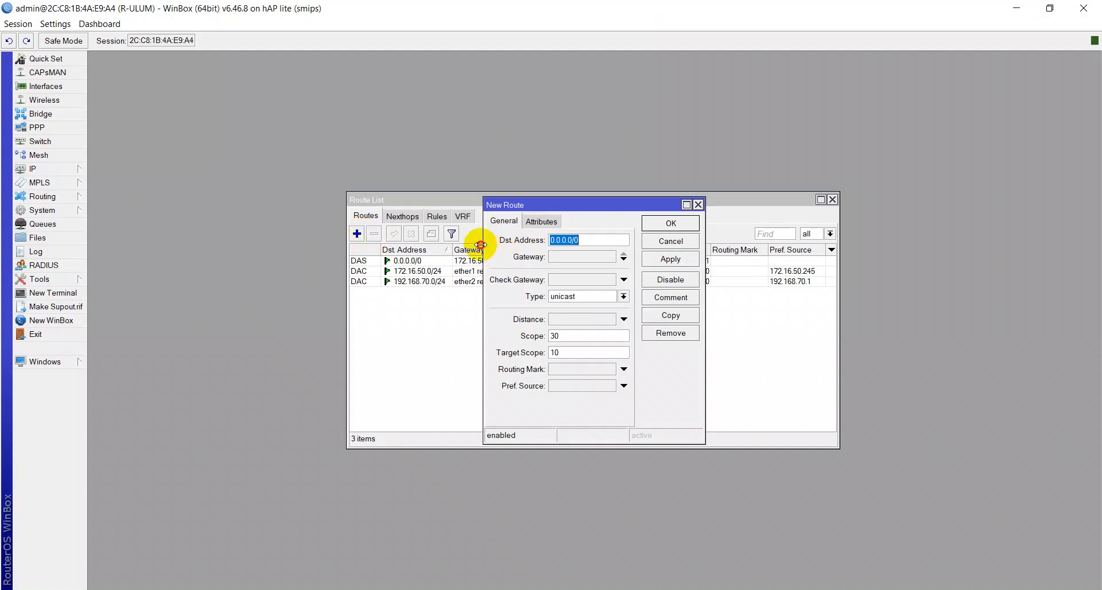
left_click_drag(484, 232, 320, 230)
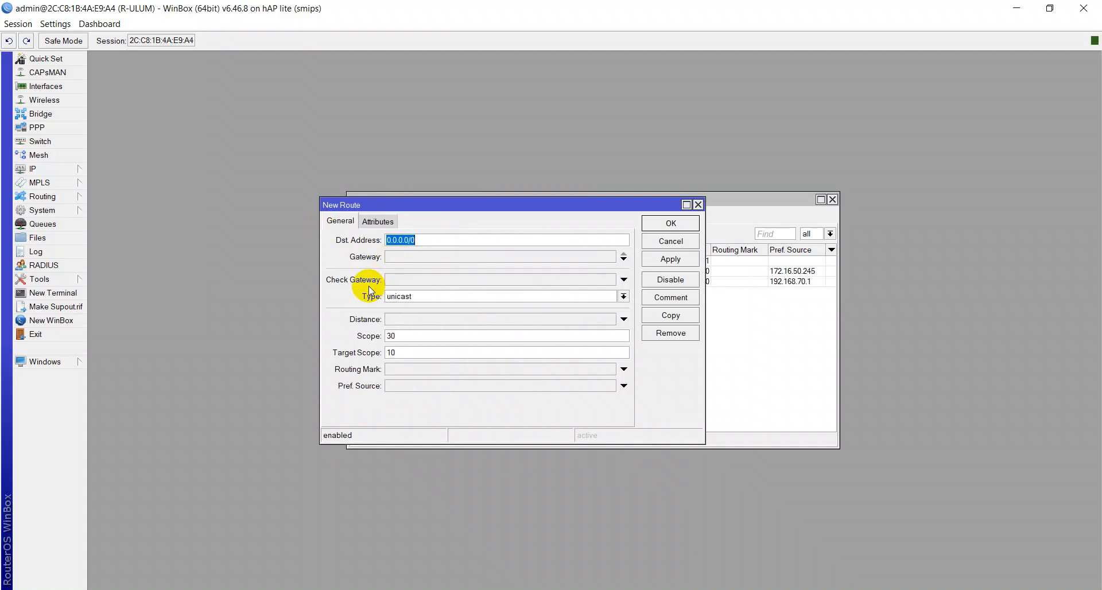
type("192.168.50.0/24")
left_click(431, 256)
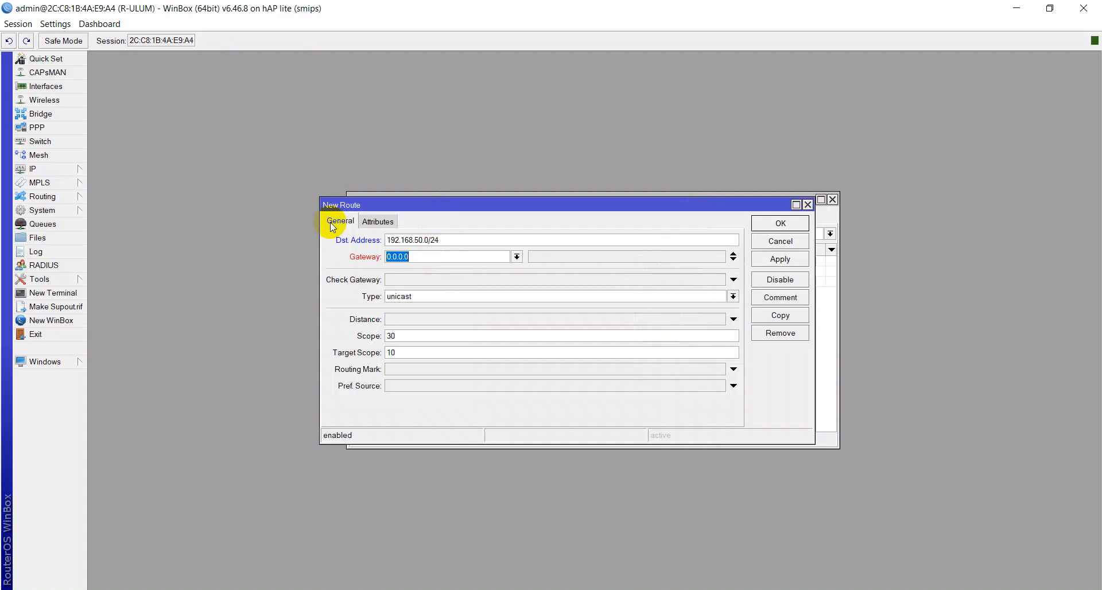
Step: Copy ether1's DHCP client IP address 172.16.50.245 from its status, paste it as the route's gateway, and apply
left_click(84, 171)
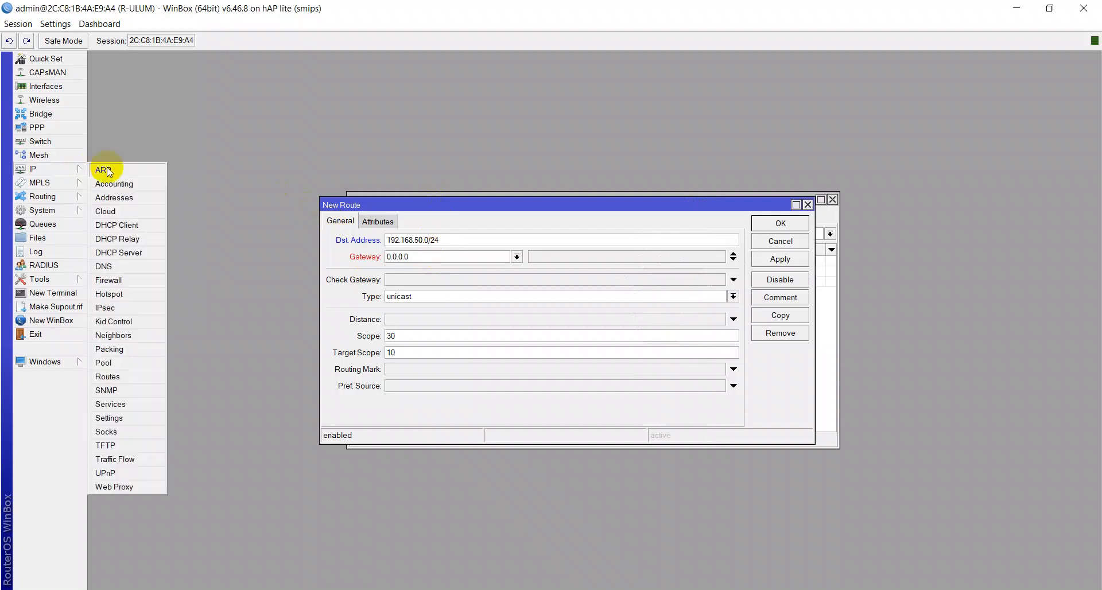
left_click(133, 226)
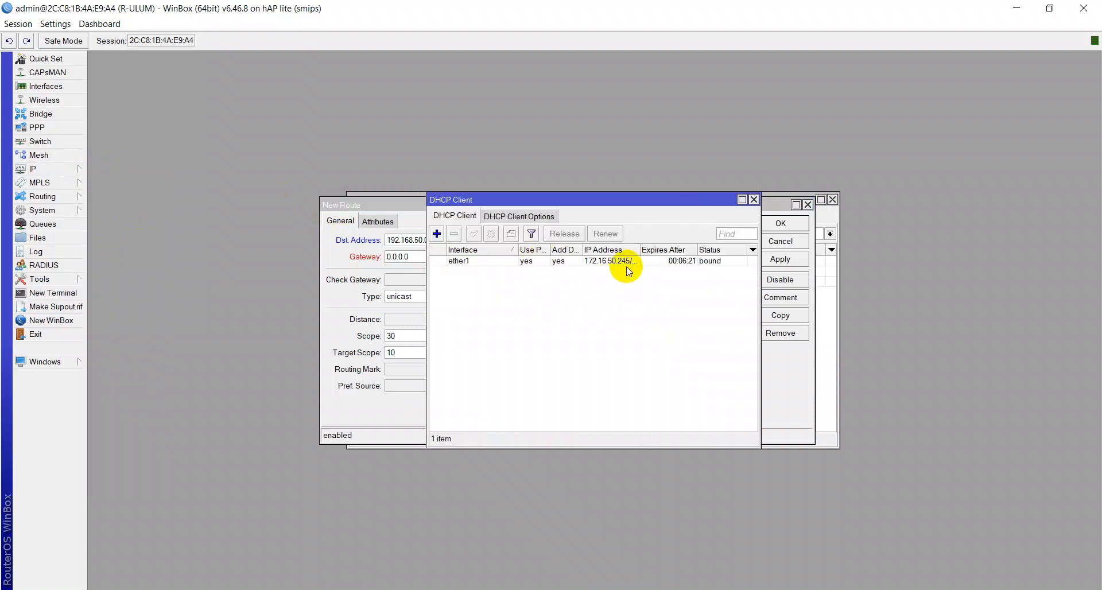
left_click_drag(639, 250, 683, 250)
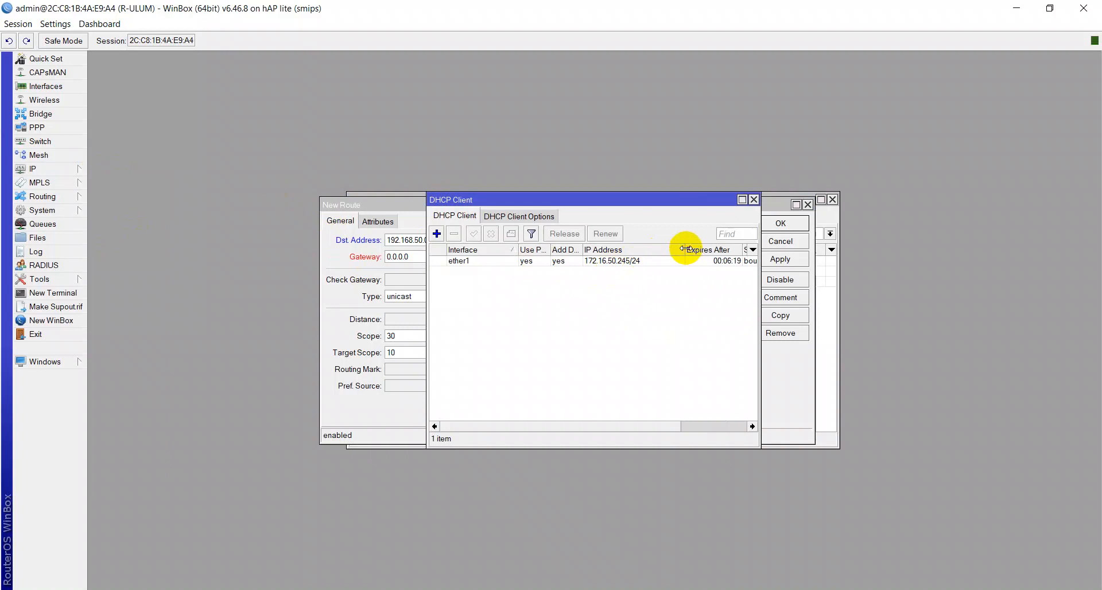
double_click(627, 265)
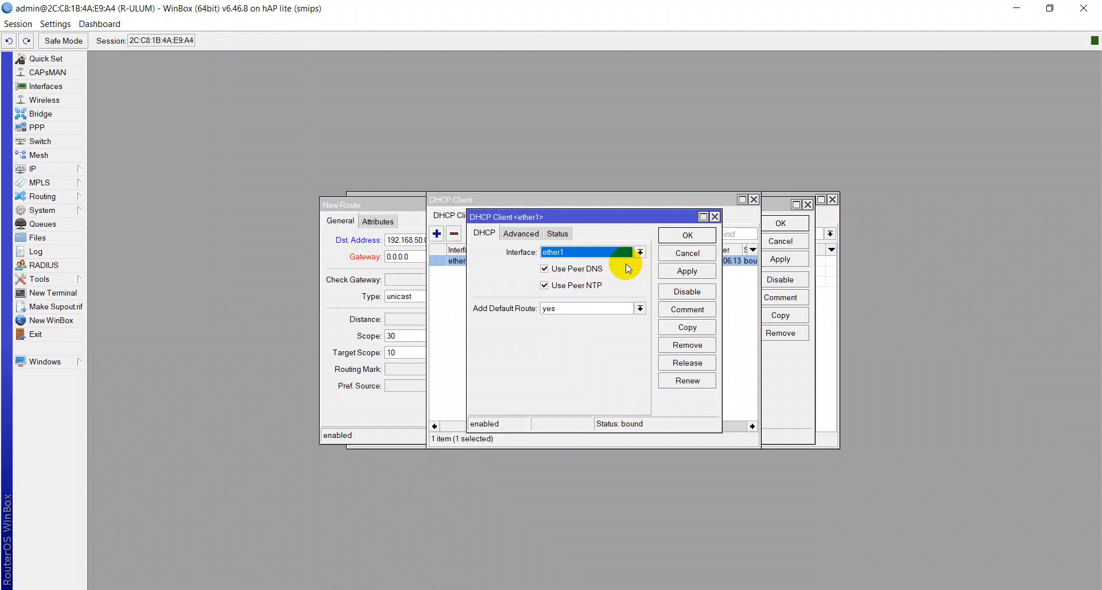
left_click(552, 235)
left_click_drag(579, 253, 530, 258)
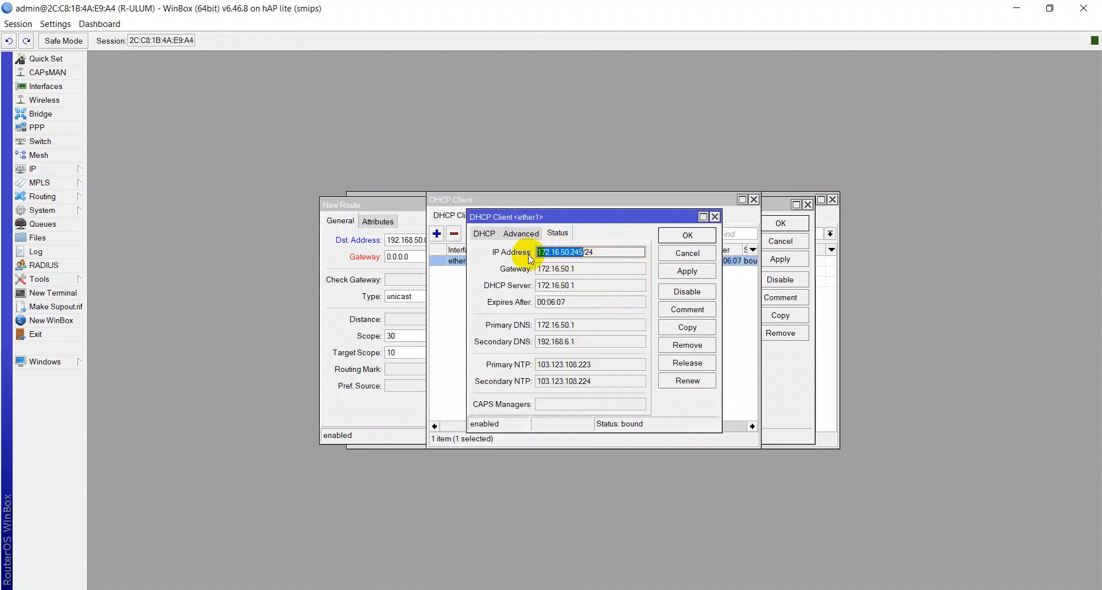
left_click(686, 236)
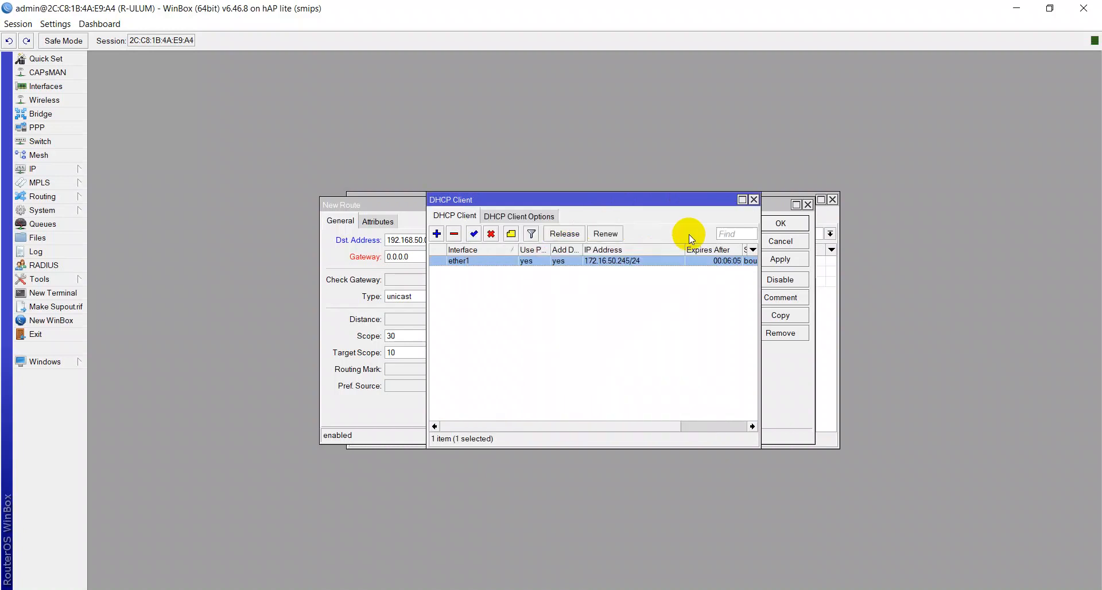
double_click(597, 261)
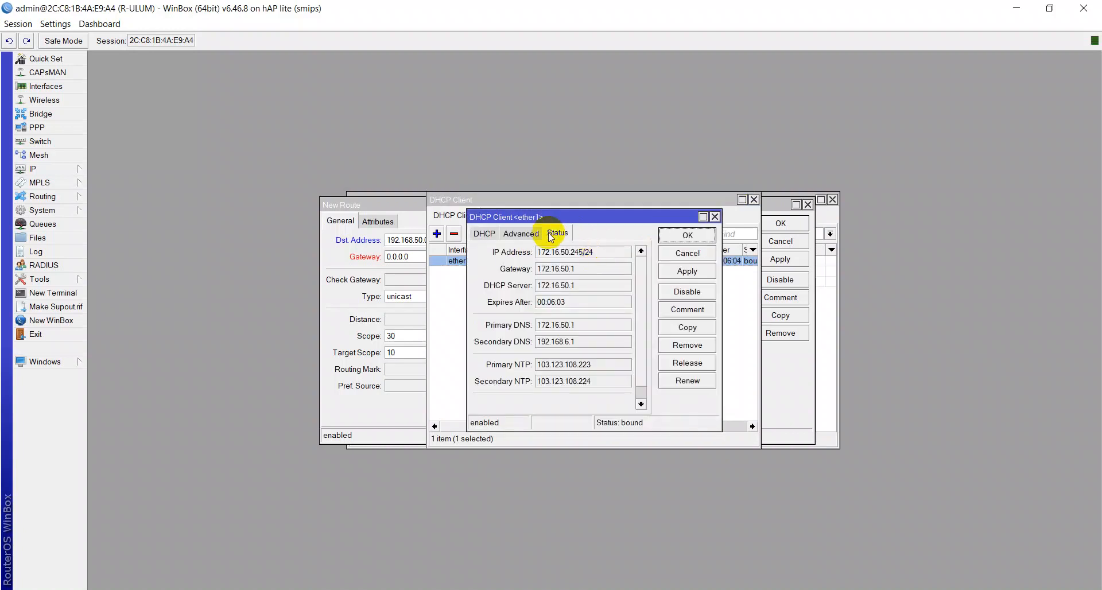
left_click_drag(583, 253, 537, 256)
key("ctrl+c")
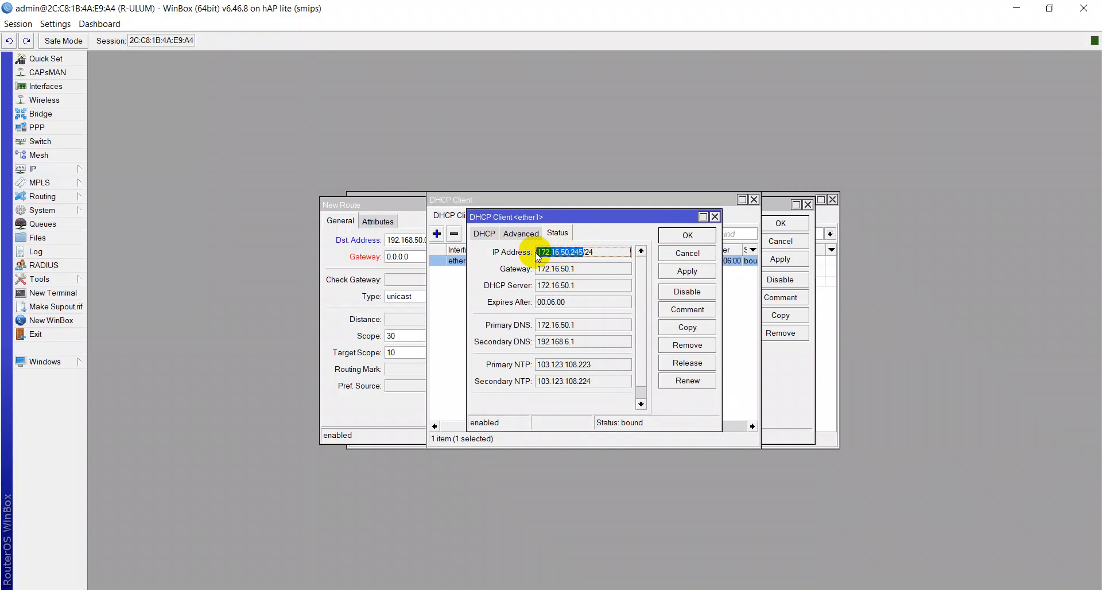
left_click(687, 234)
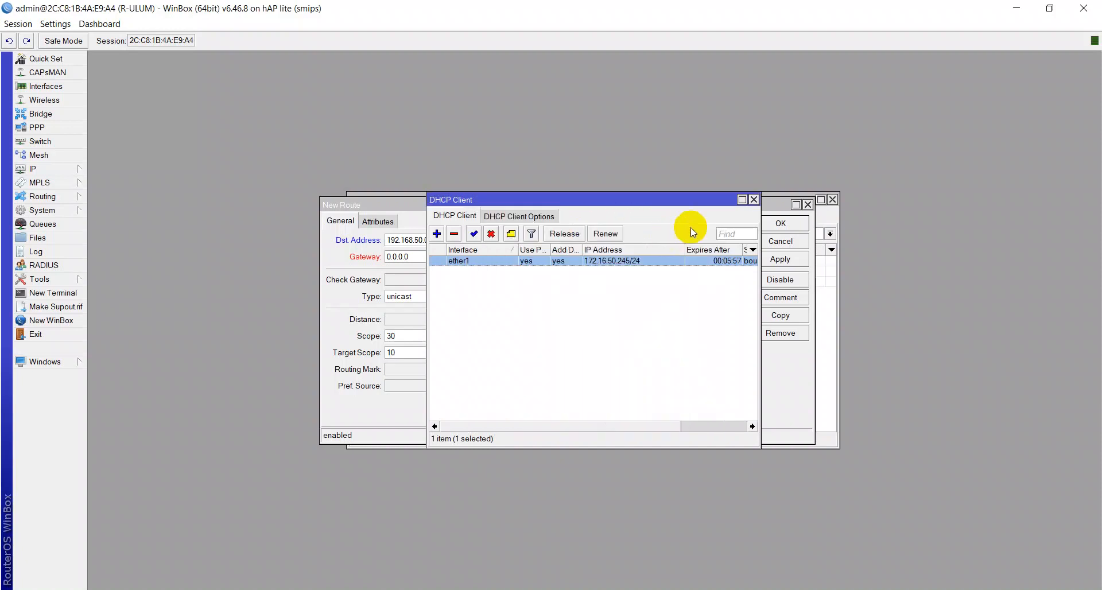
left_click(753, 199)
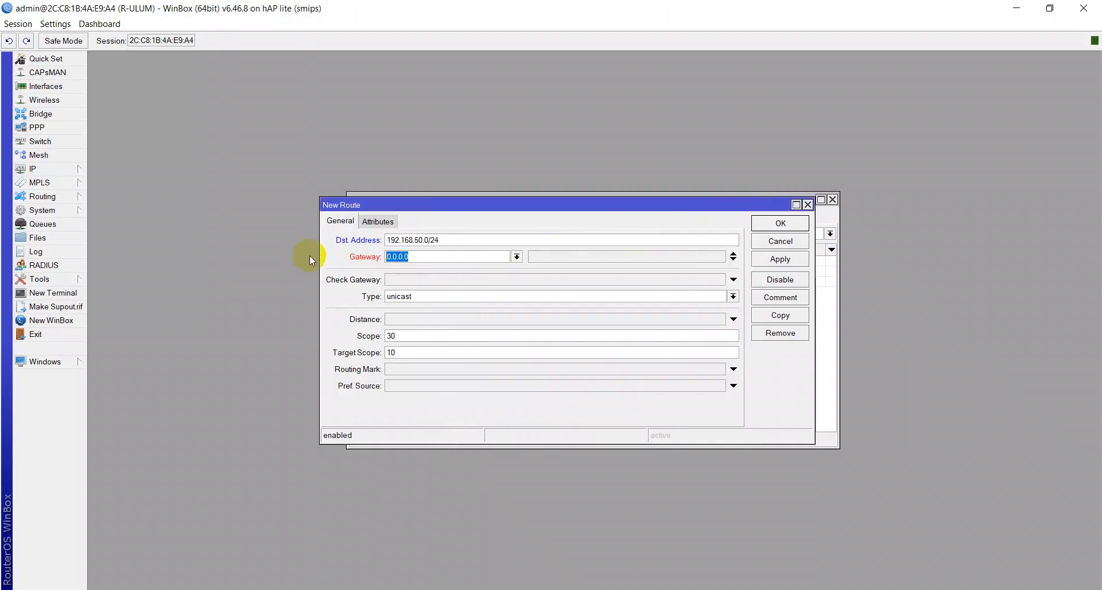
key("ctrl+v")
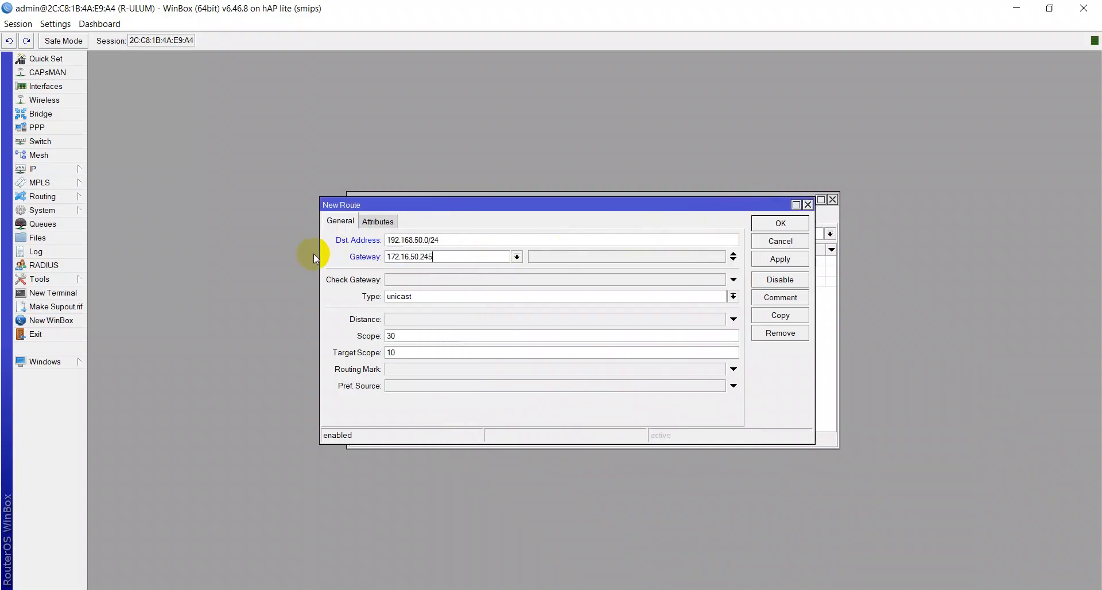
left_click(775, 260)
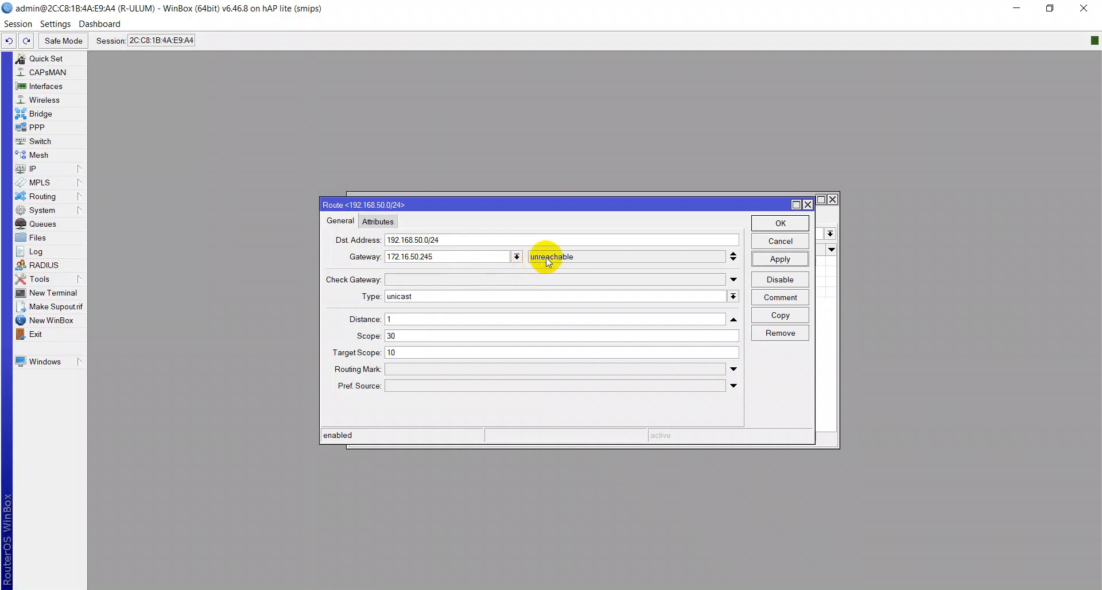
Step: Check the ether1 DHCP client address again and change the route's gateway to 10.10.24.2, then apply
left_click(465, 253)
left_click(774, 263)
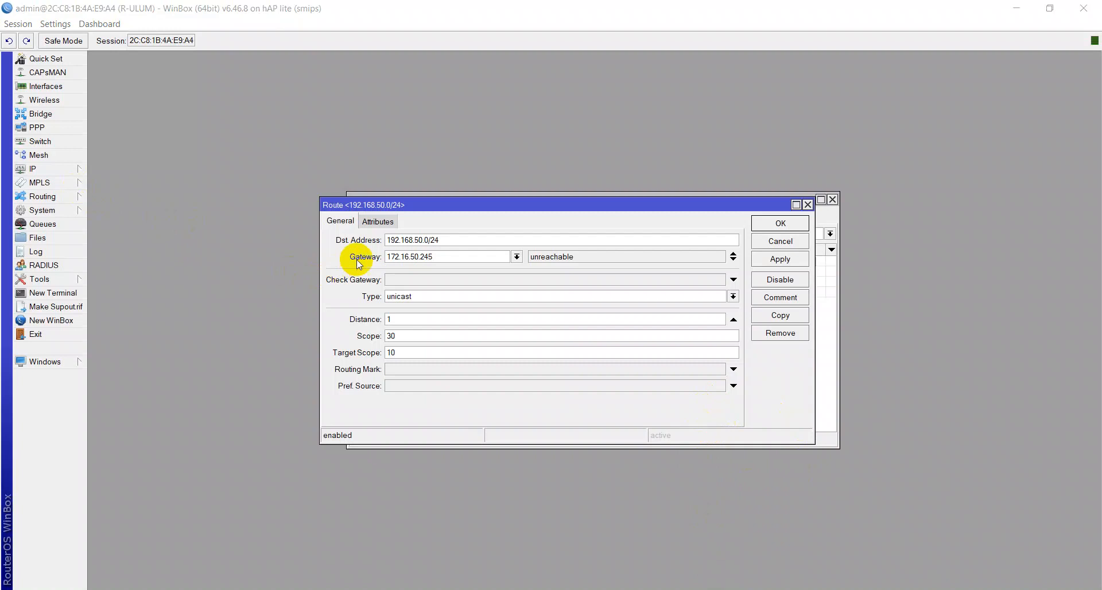
left_click(71, 170)
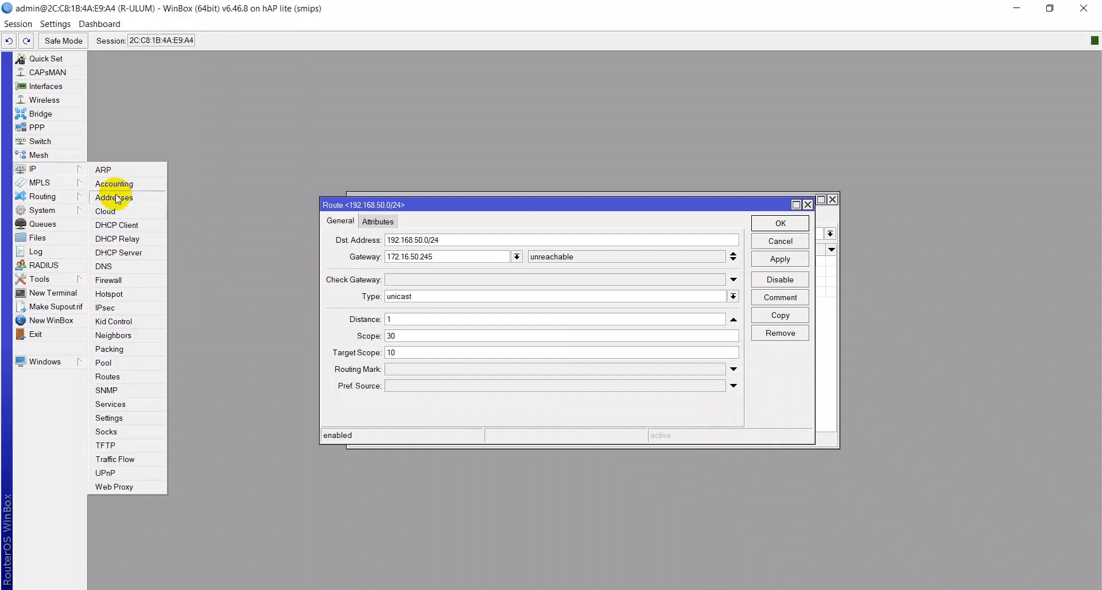
left_click(119, 225)
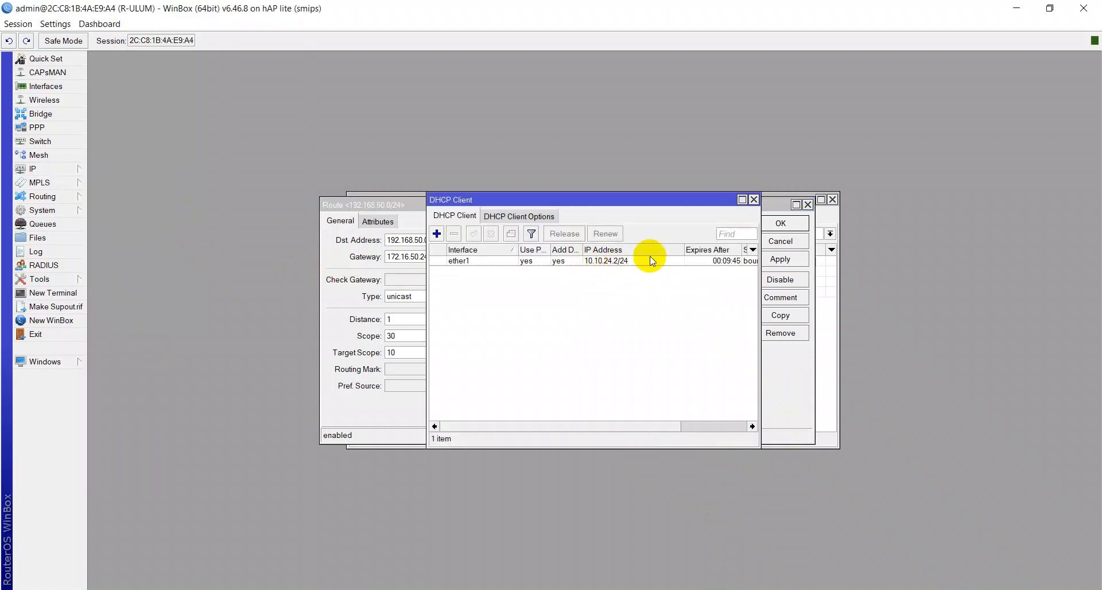
left_click(754, 200)
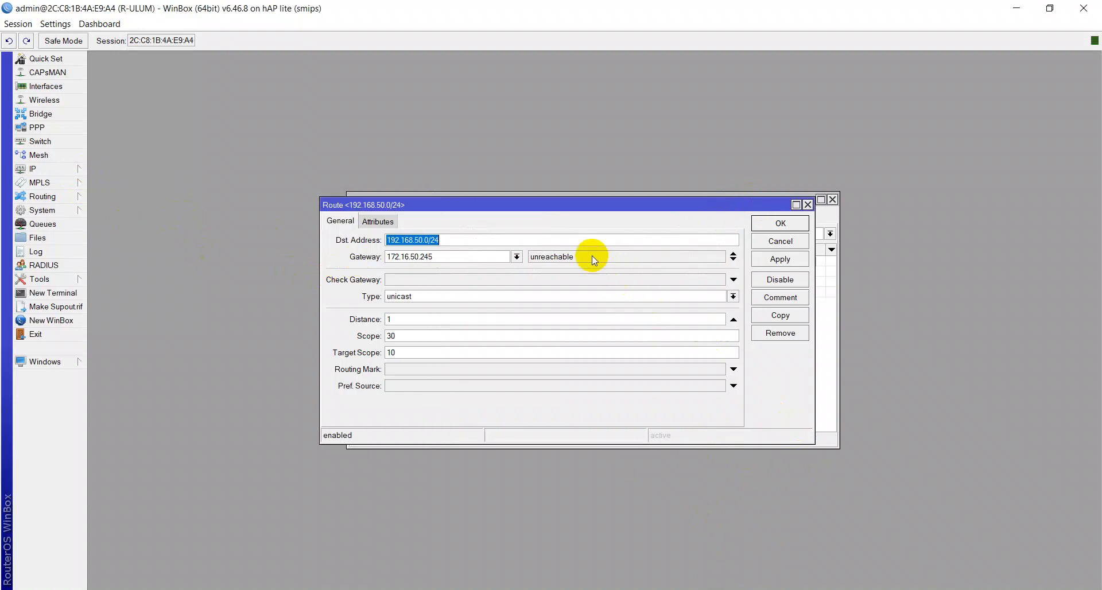
double_click(462, 257)
type("10.10")
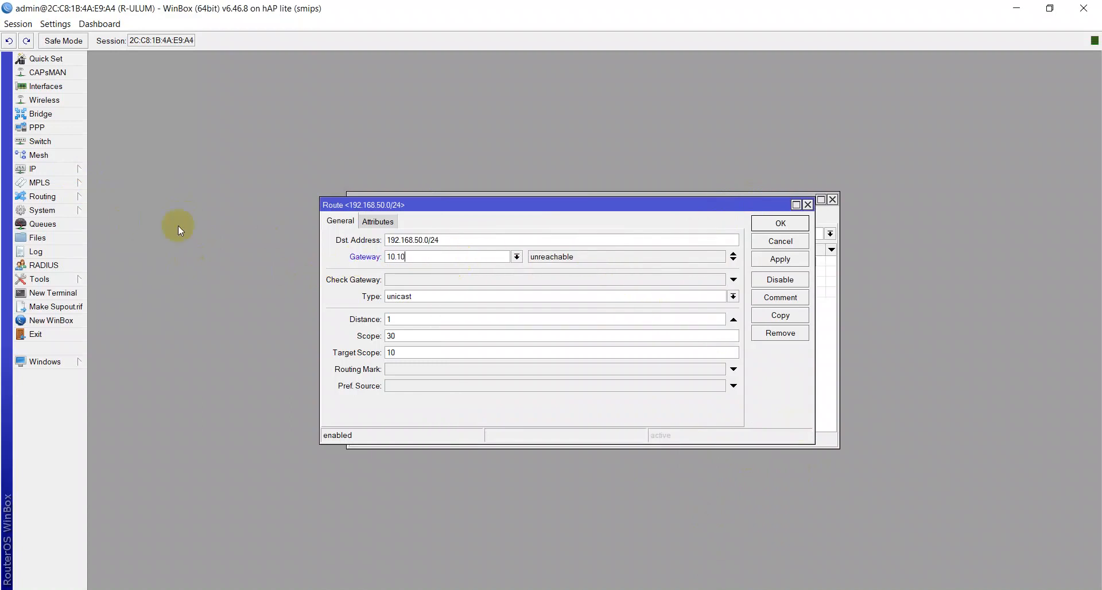
type(".24.2")
left_click(756, 262)
Step: Open the DHCP client list to review ether1's leased address, then close it
left_click(33, 169)
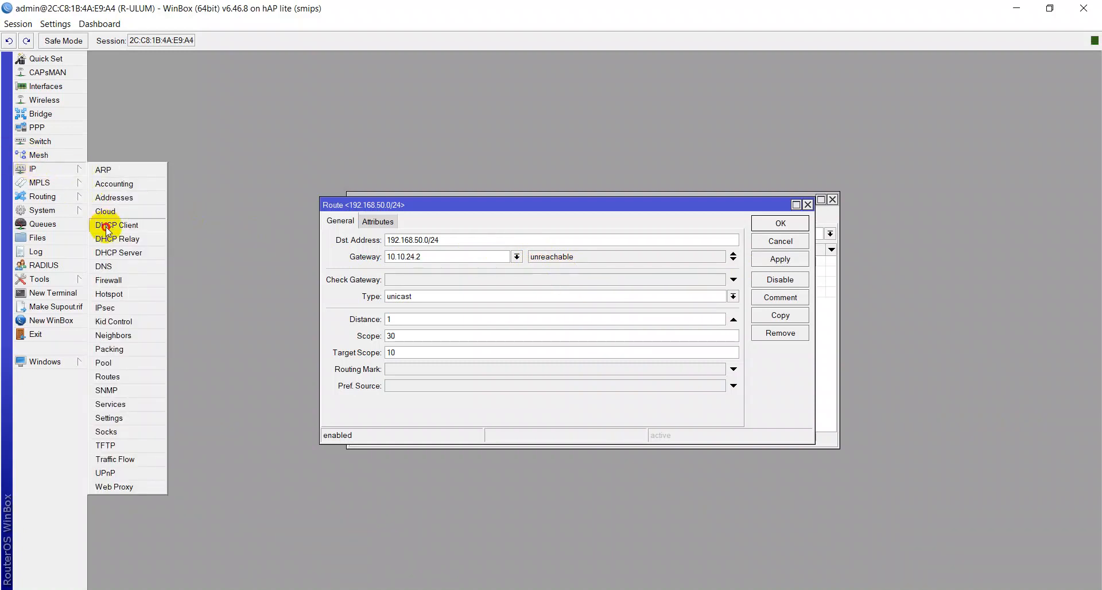
left_click(106, 226)
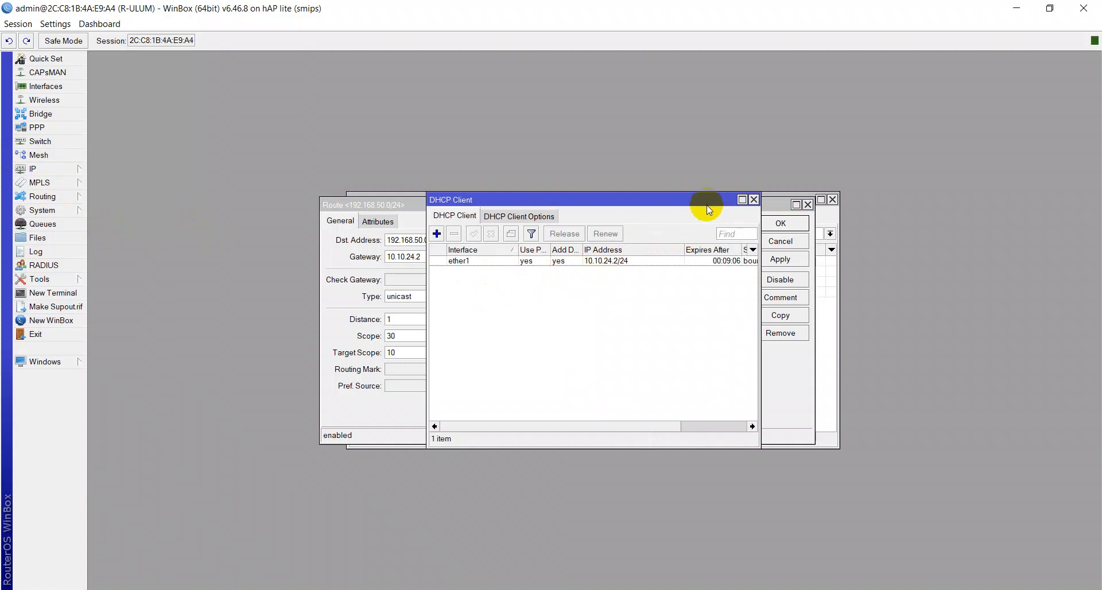
left_click(753, 199)
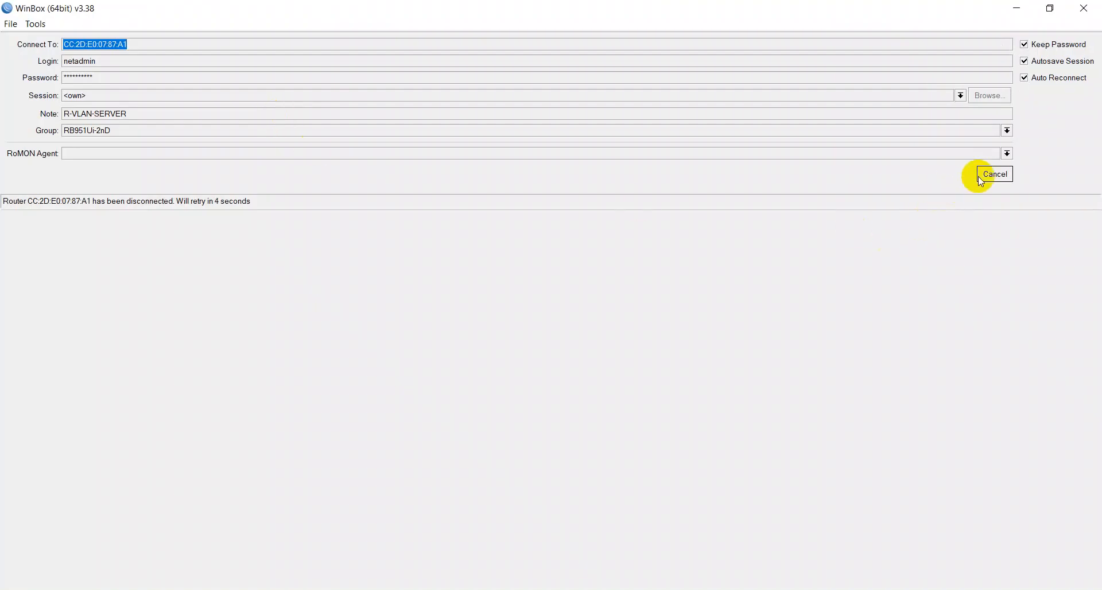
Step: Reconnect from the neighbour list to the R-ULUM router at 192.168.70.1, logging in as admin
left_click(980, 181)
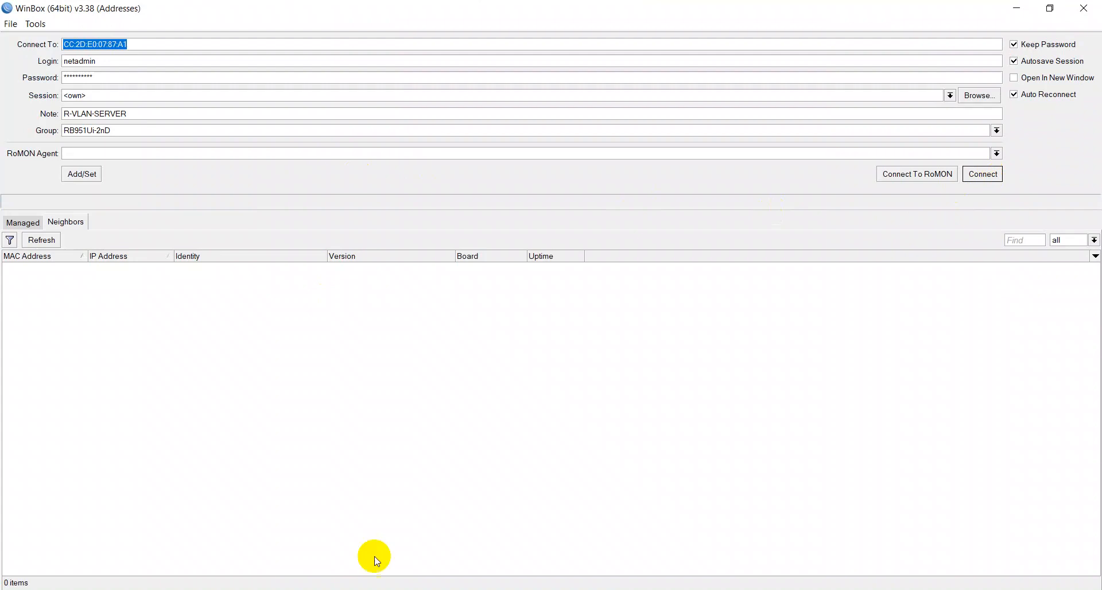
left_click(42, 240)
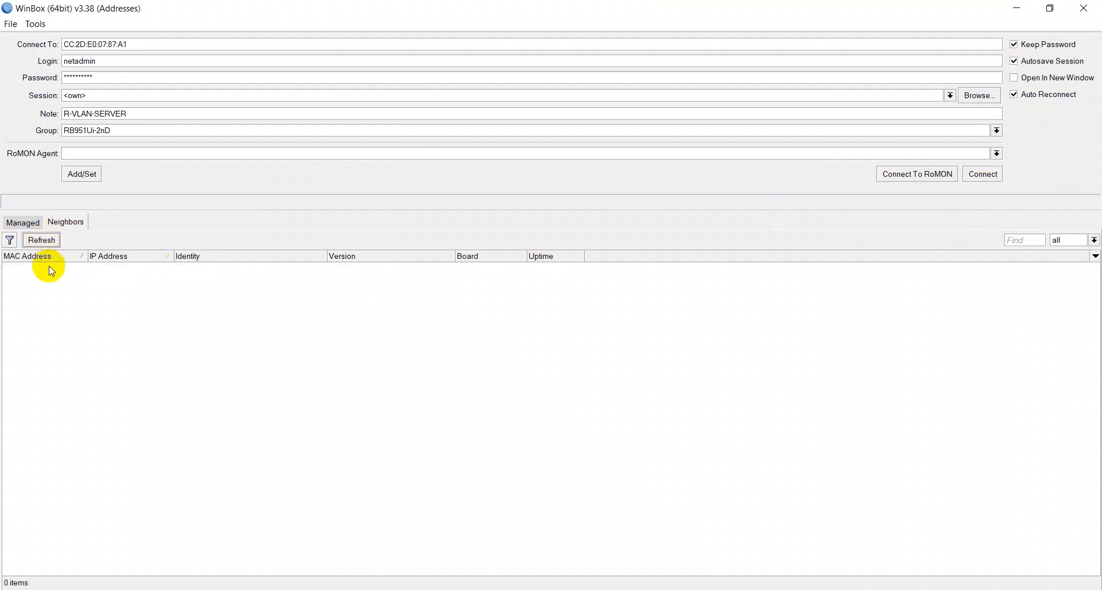
left_click(42, 267)
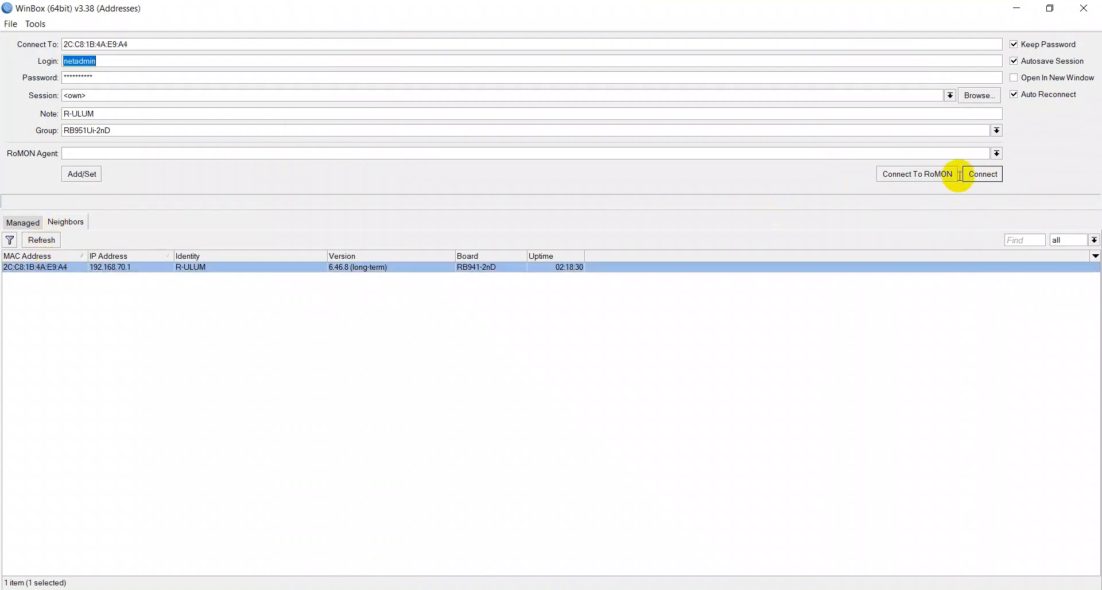
type("admin")
key("Tab")
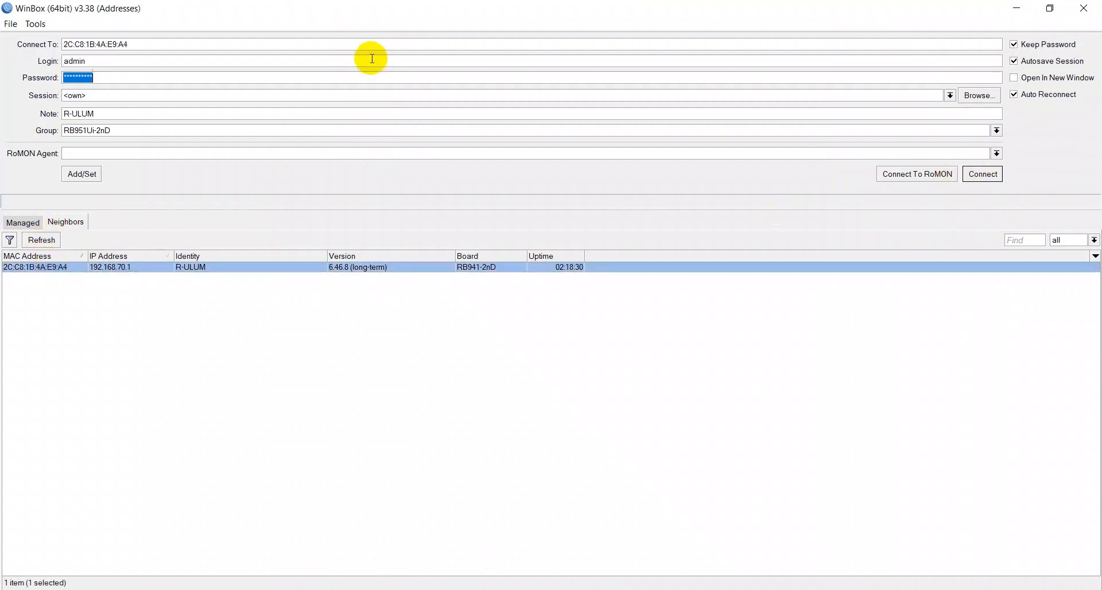
key("Return")
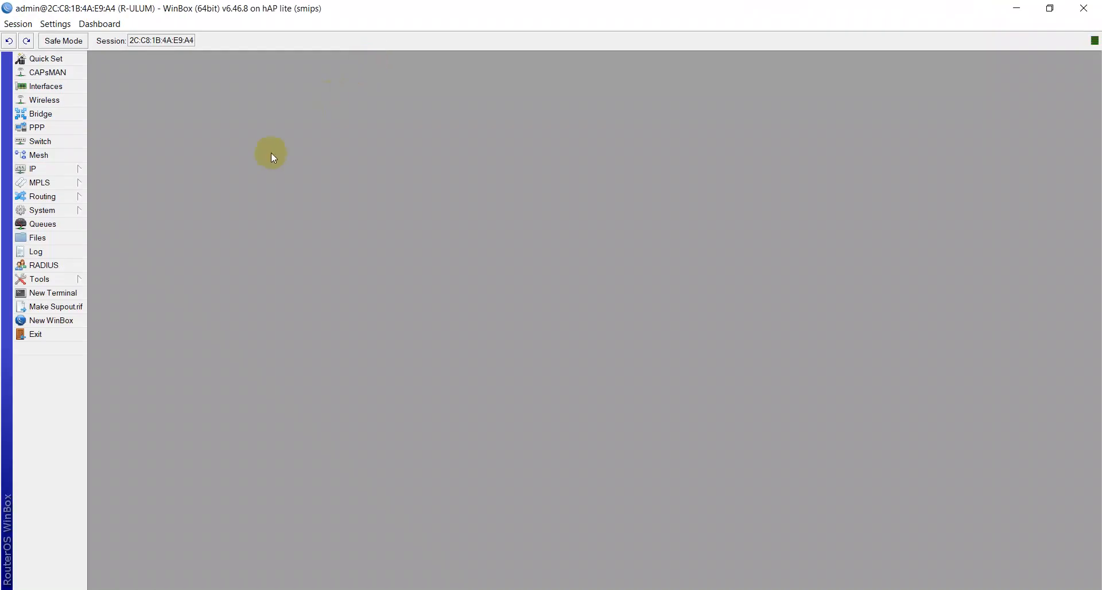
Step: Open the DHCP client list to check ether1's leased address, then close it
left_click(21, 170)
left_click(112, 223)
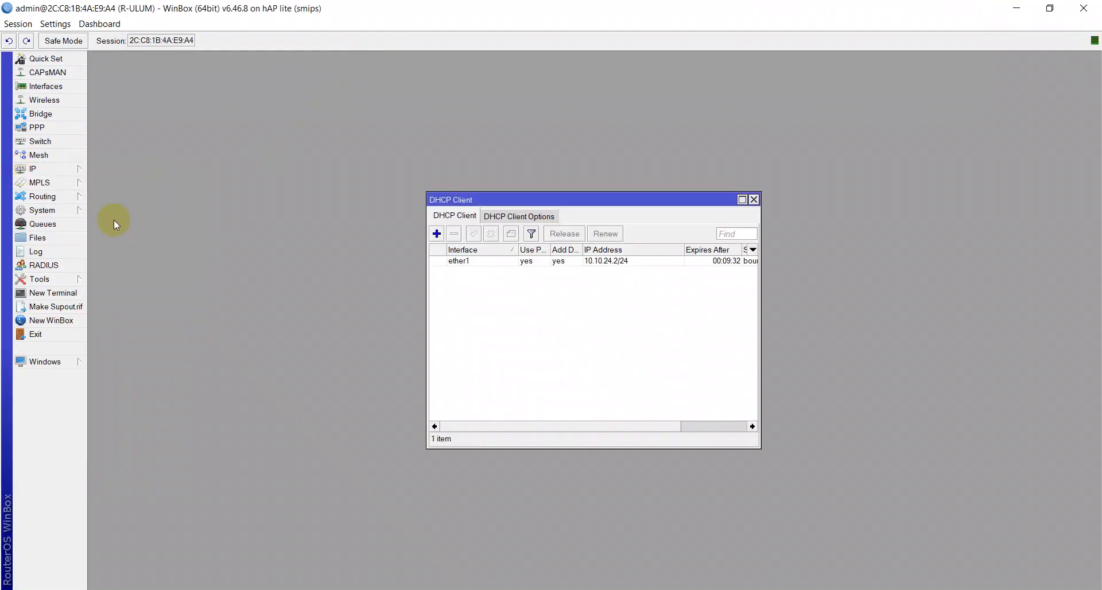
left_click(753, 199)
Step: Open the 192.168.50.0/24 static route and change its gateway to 10.10.9.1, then apply
left_click(36, 169)
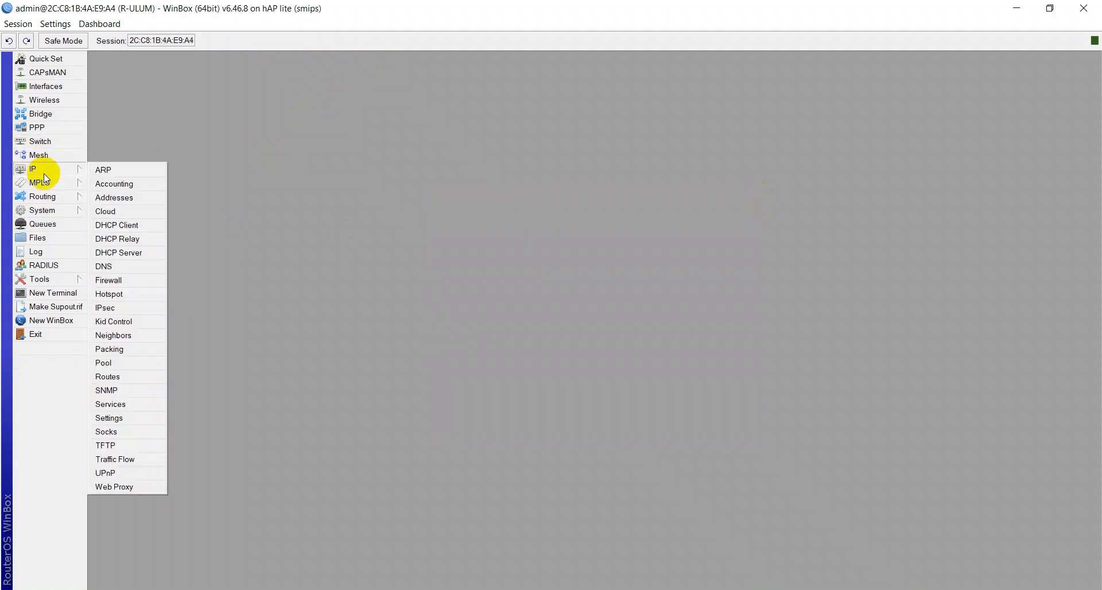
left_click(113, 377)
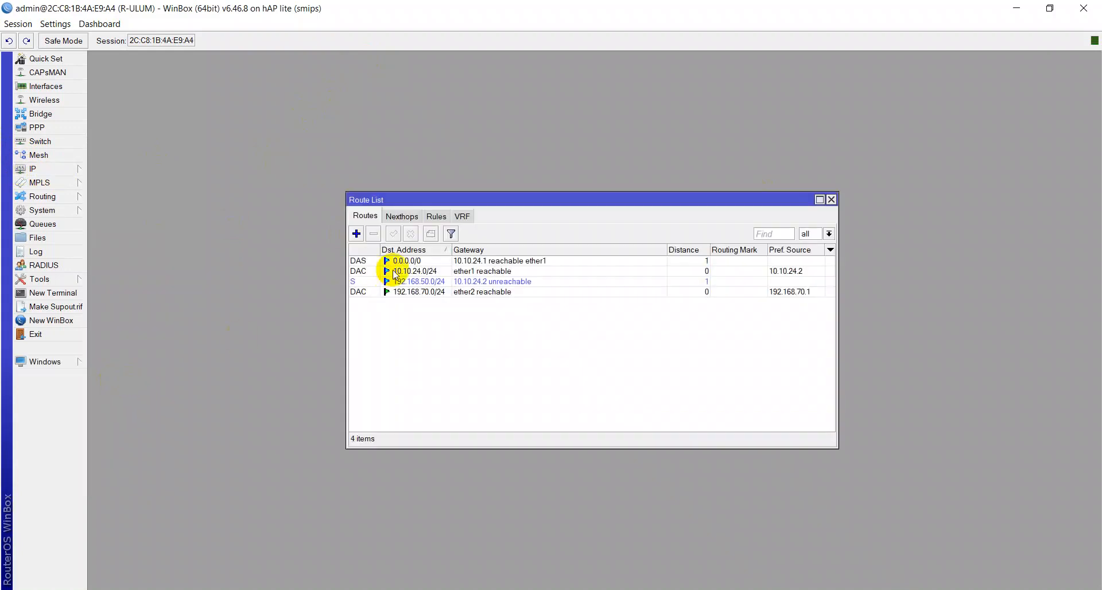
double_click(401, 281)
left_click(464, 256)
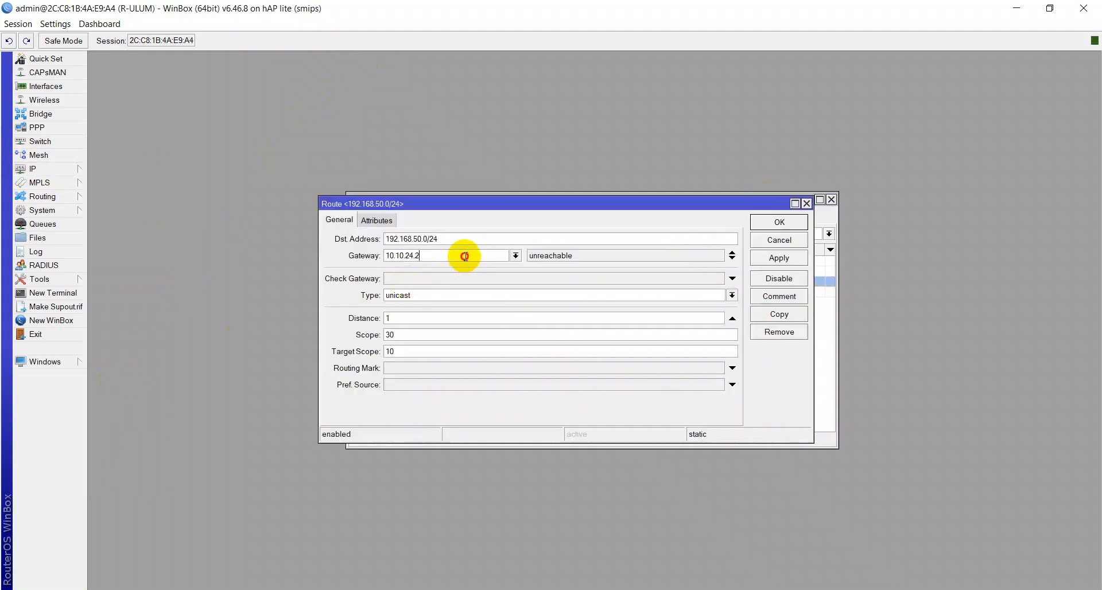
left_click_drag(465, 256, 405, 255)
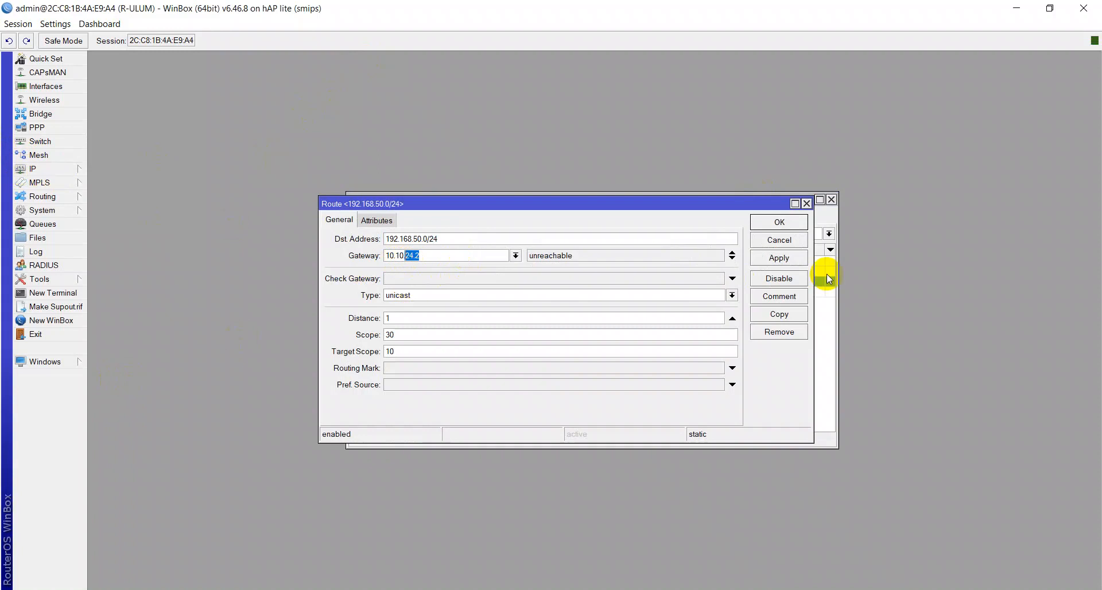
type("9.1")
left_click(779, 257)
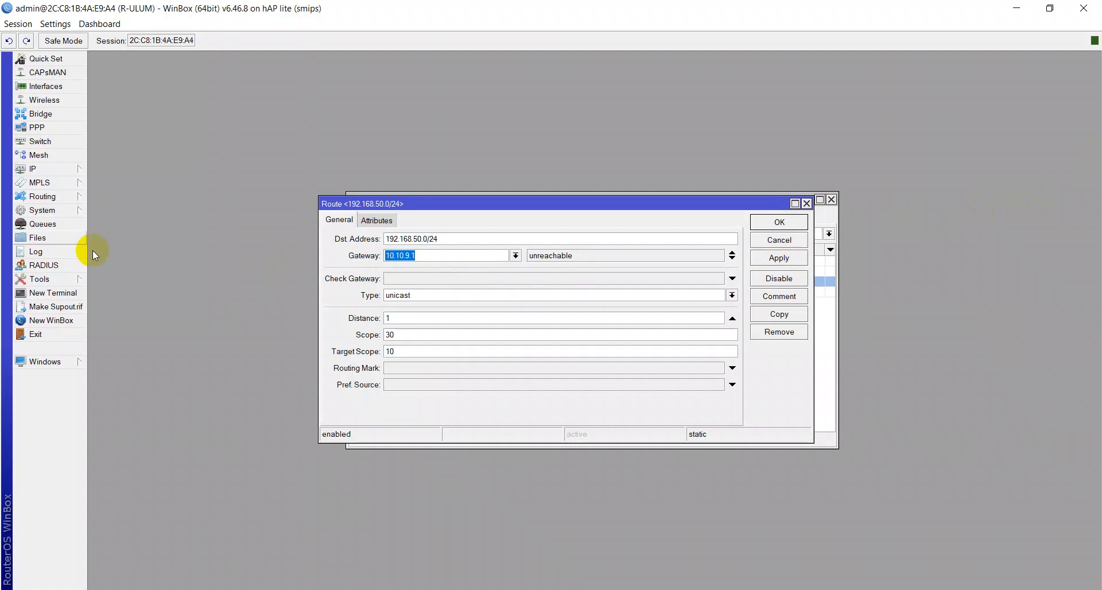
Step: Open the DHCP client list beside the route, set the route's gateway to 10.10.24.1 and apply
left_click(46, 169)
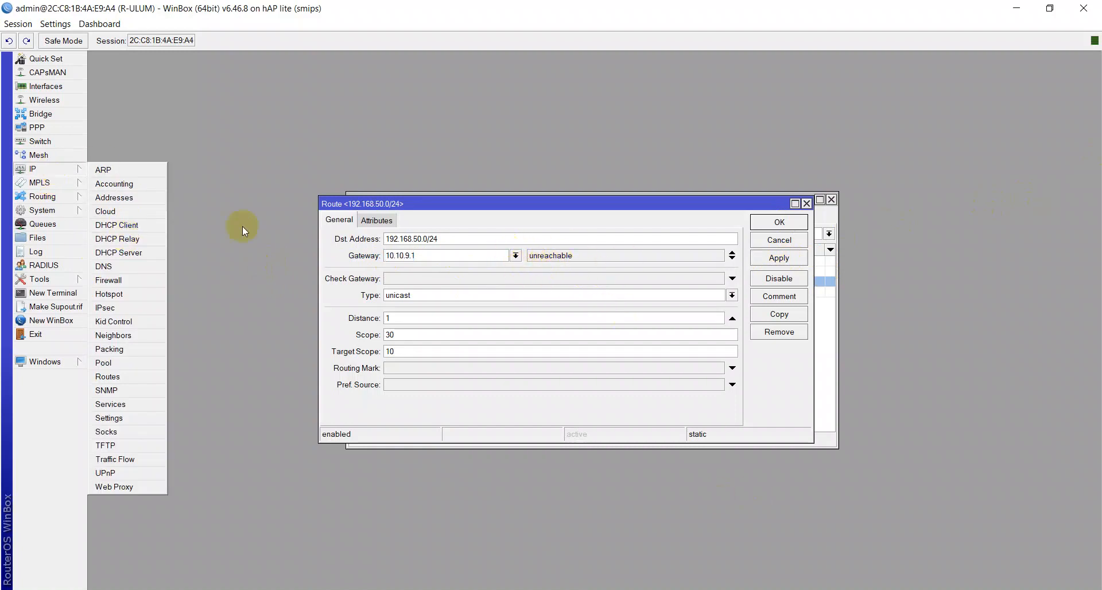
left_click(124, 224)
left_click_drag(623, 206, 453, 315)
left_click(450, 255)
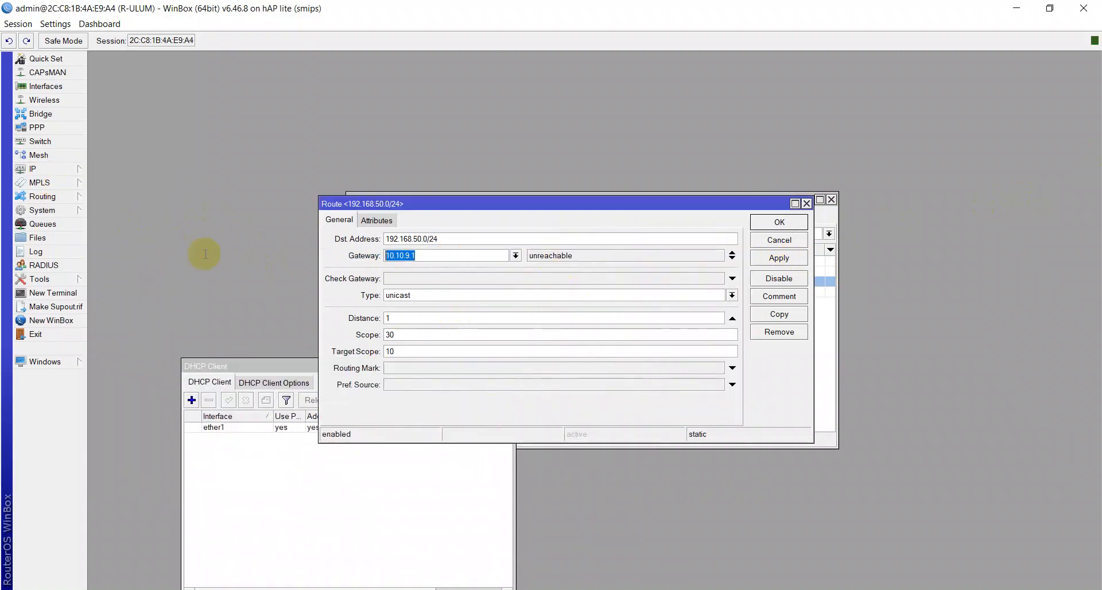
type("10.10.24.1")
left_click(786, 259)
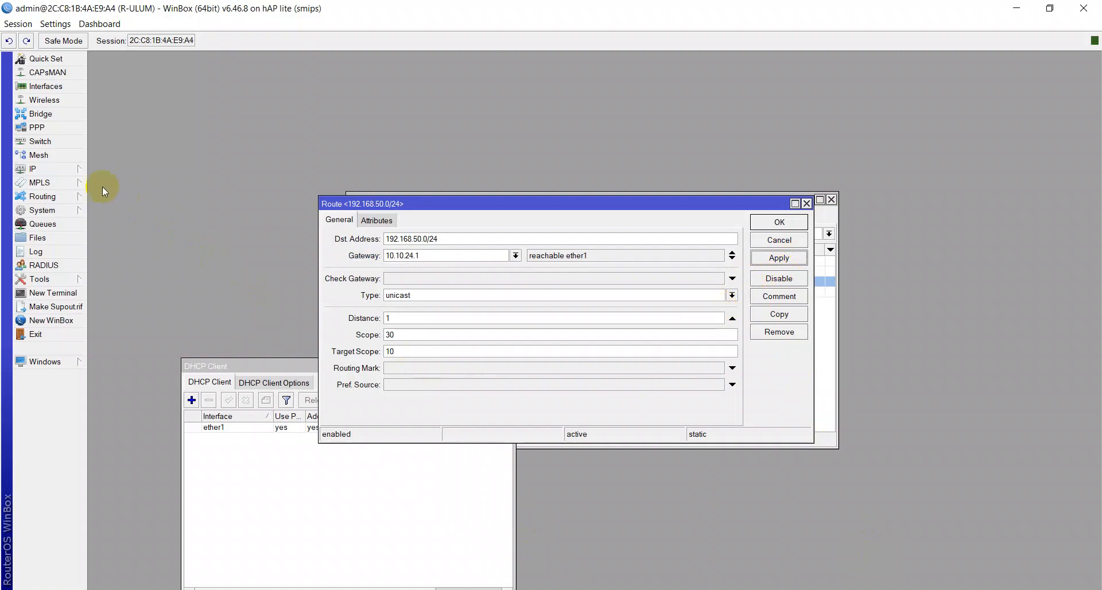
Step: Open ether1's DHCP client details to compare its gateway with the route's
left_click(78, 169)
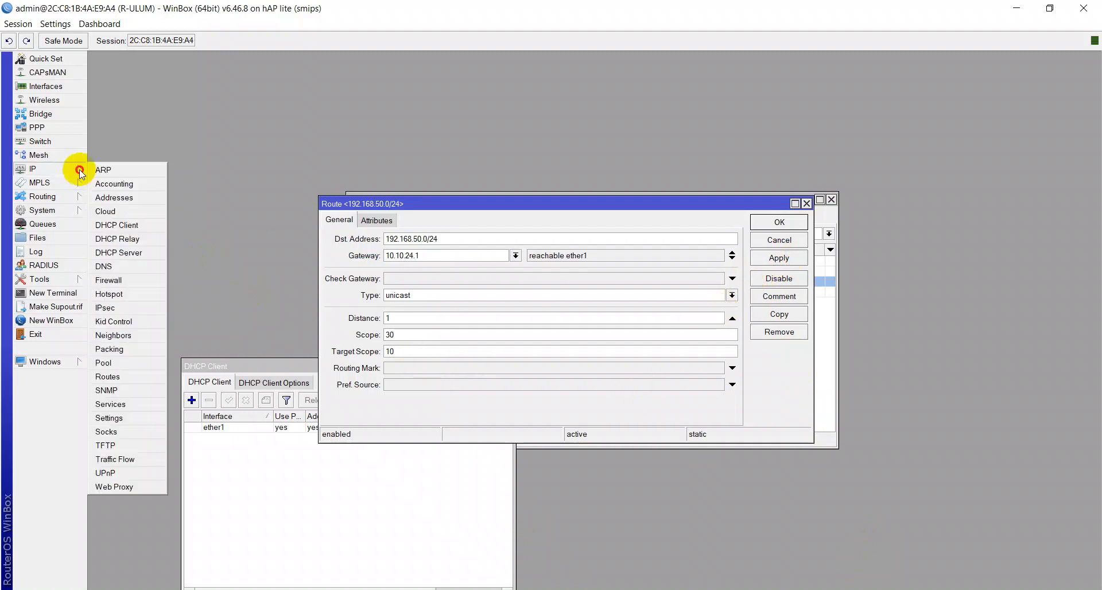
left_click(123, 229)
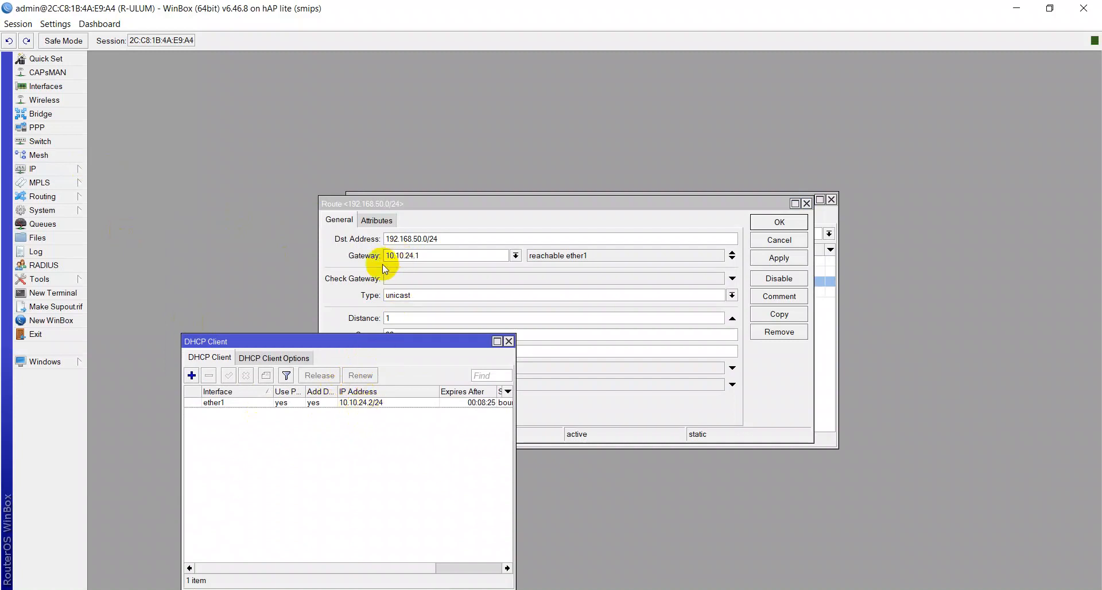
double_click(363, 406)
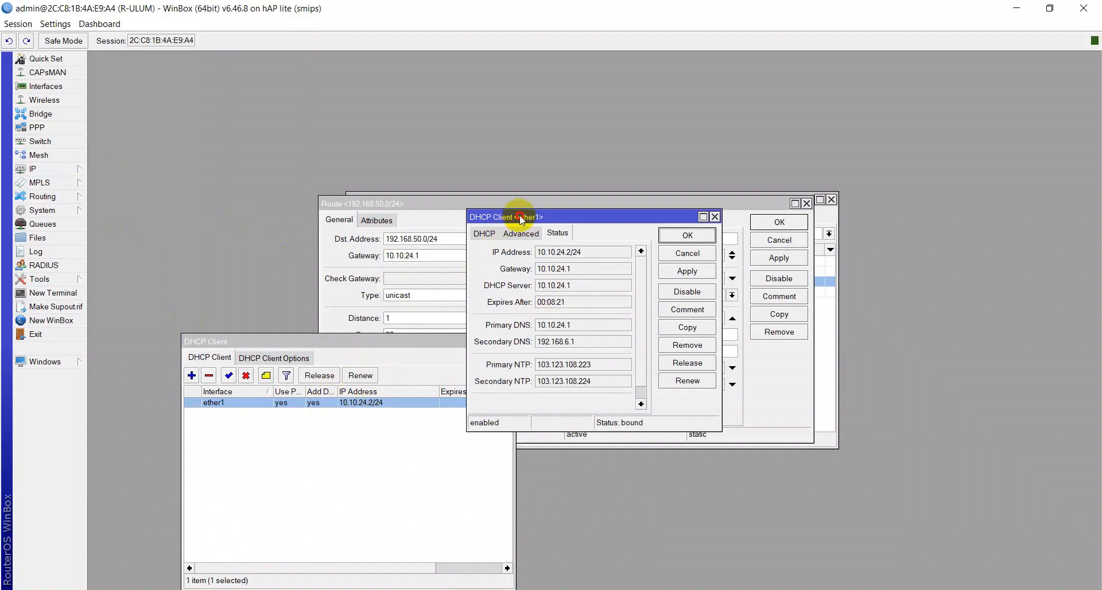
left_click_drag(514, 215, 396, 377)
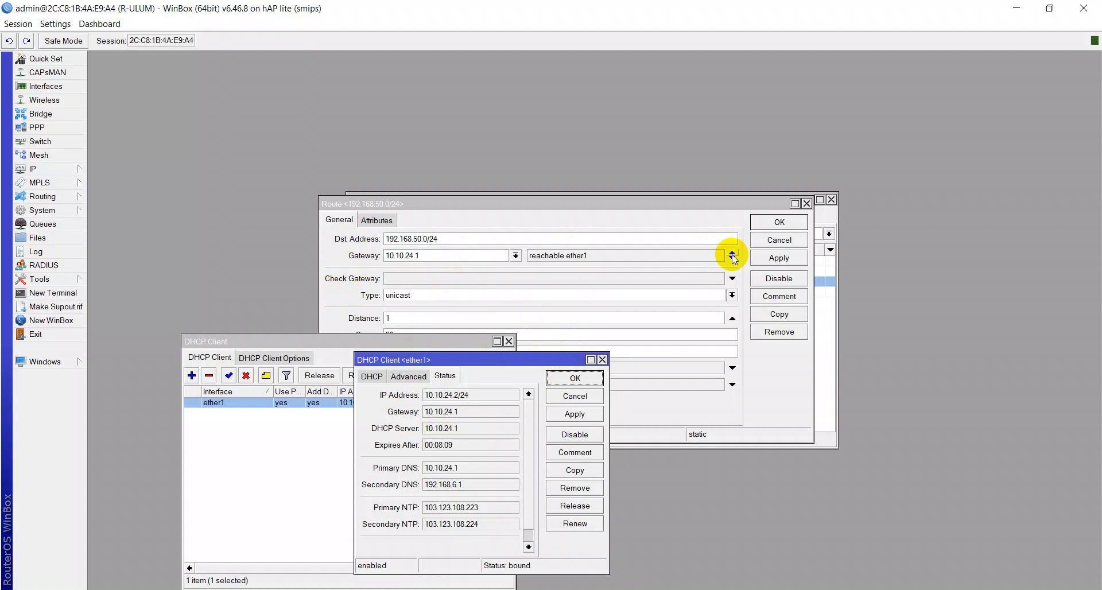
Step: Apply and confirm the route, then close the DHCP client, its list and the route list windows
left_click(771, 255)
left_click(769, 258)
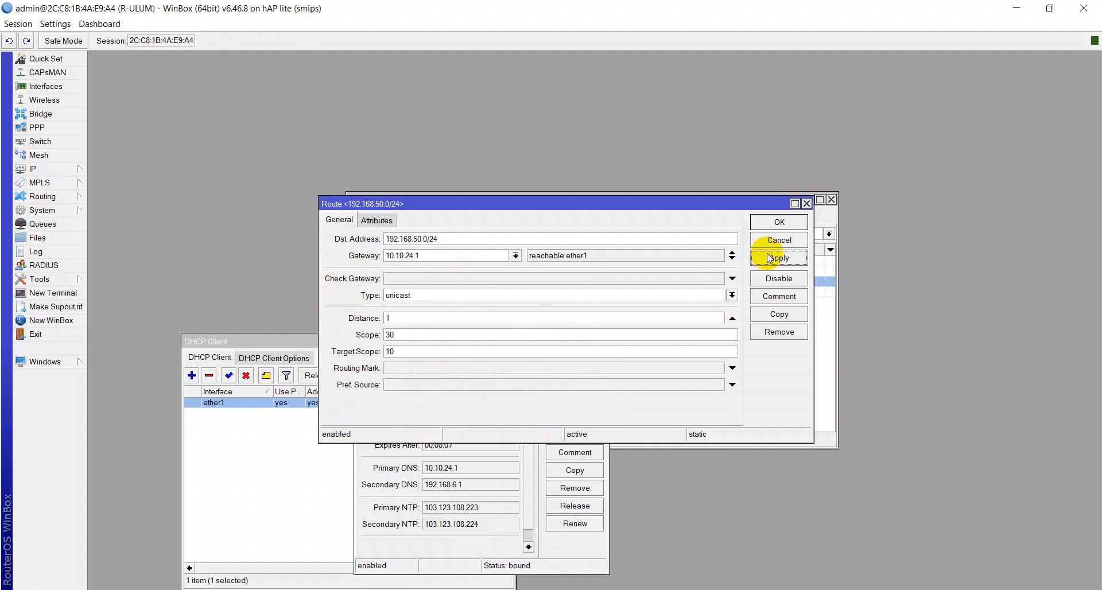
left_click(755, 221)
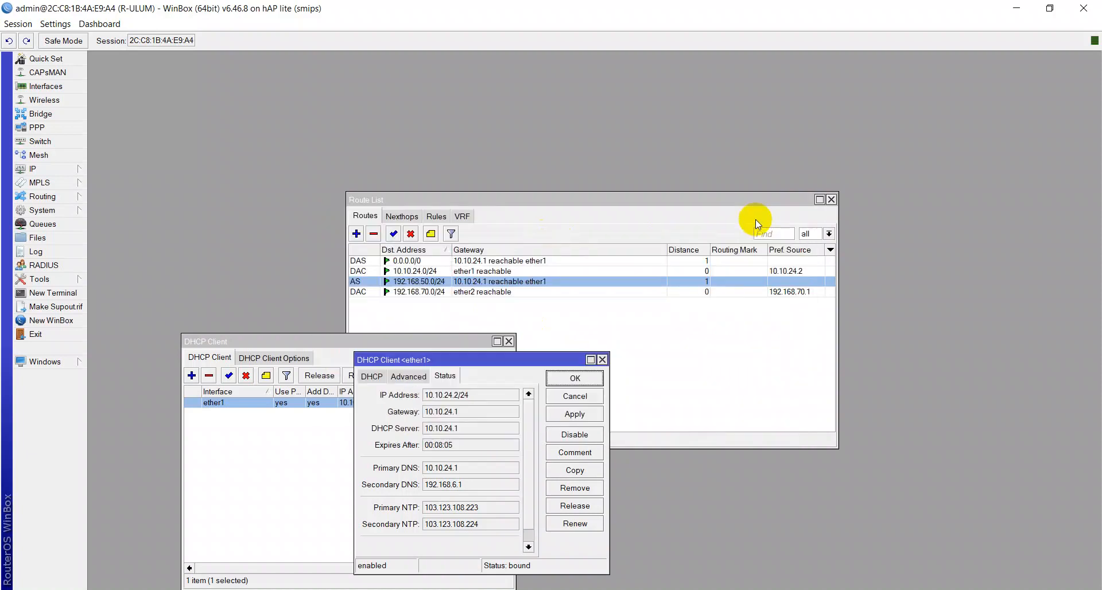
left_click(574, 377)
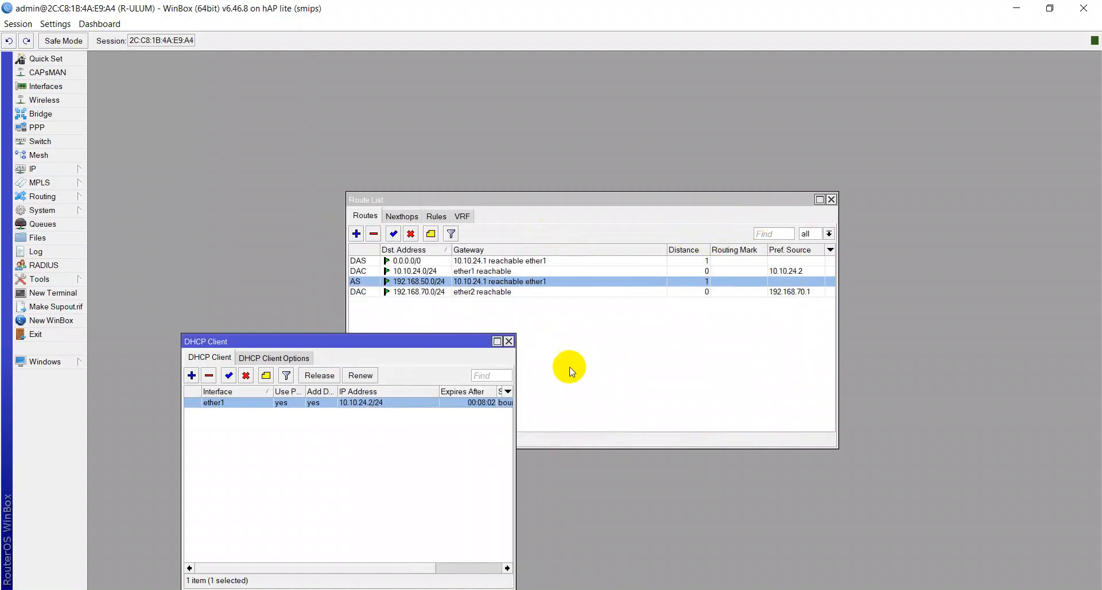
left_click(508, 342)
left_click(831, 200)
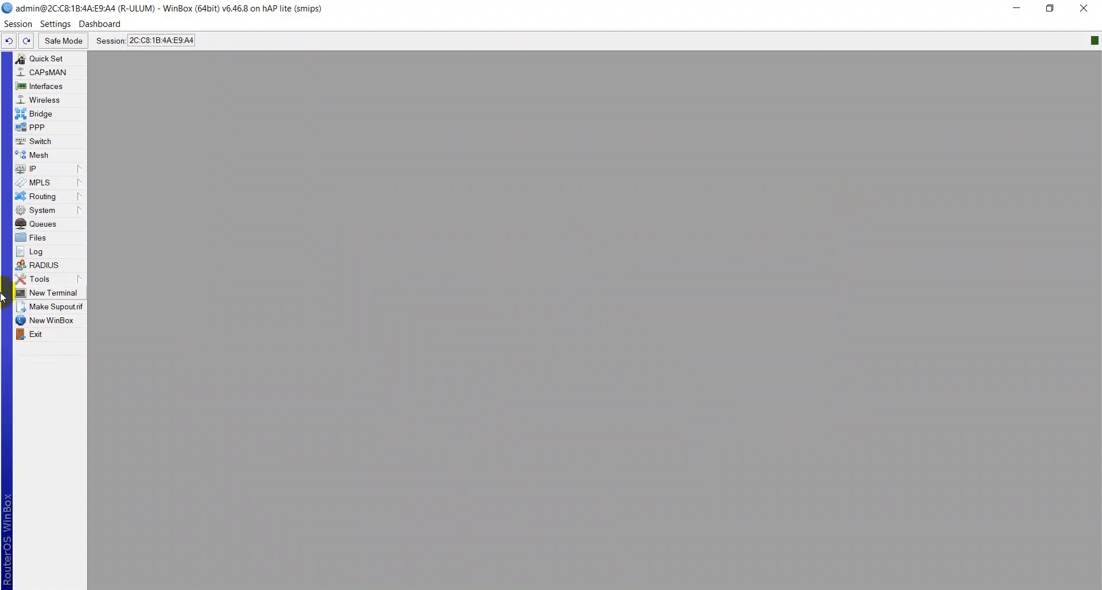
Step: Open a new terminal and ping 192.168.50.1 from the router, then stop the ping
left_click(43, 293)
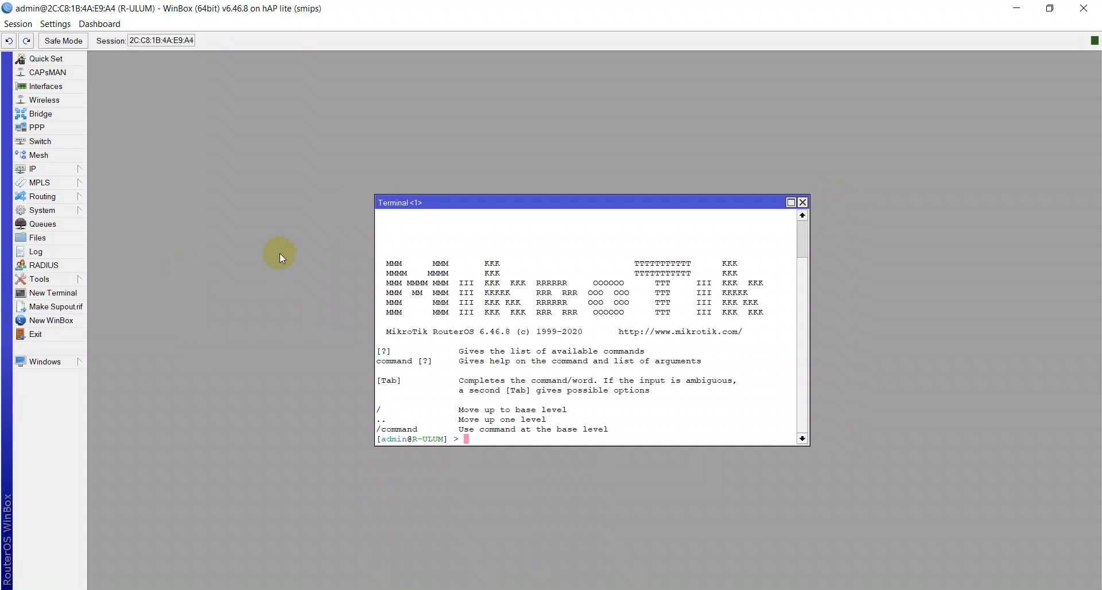
type("ping 192.168.50.1")
key("Return")
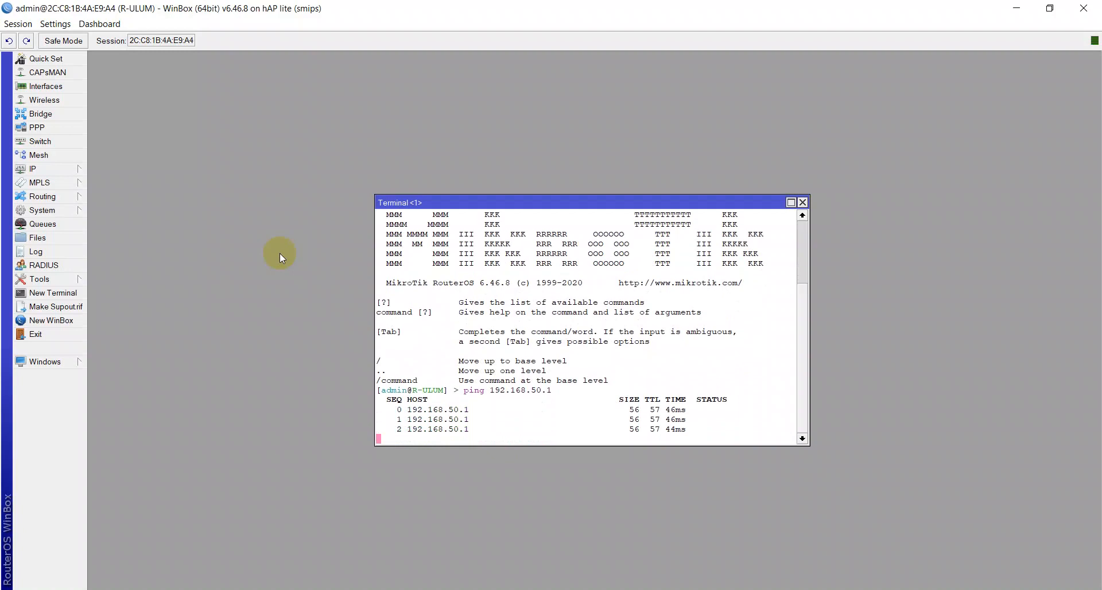
key("ctrl+c")
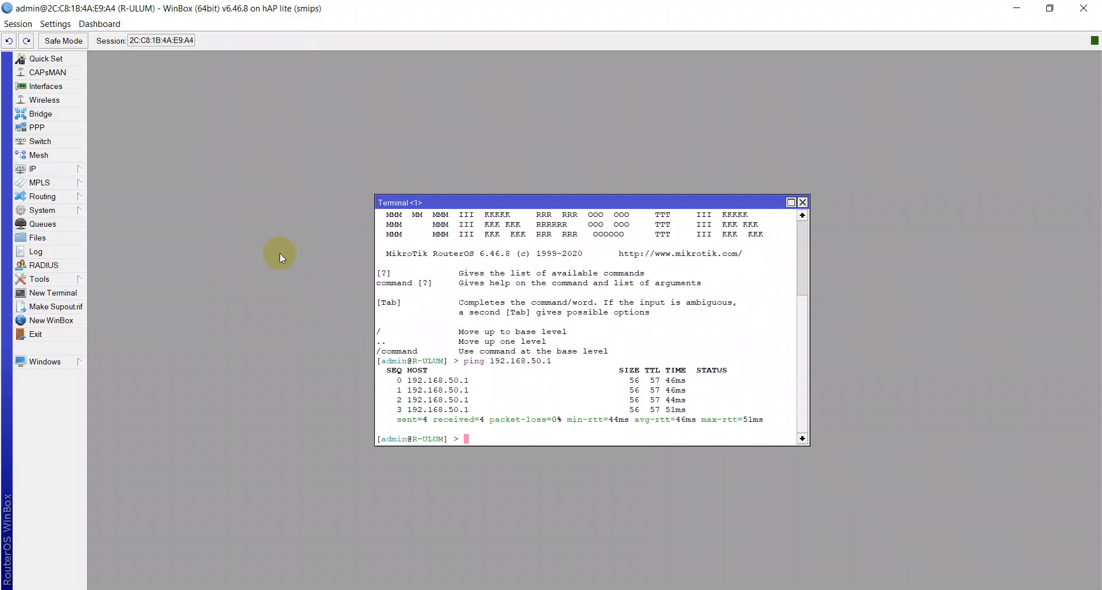
Step: Repeat the ping command with 192.168.50.253 as the target
key("Up")
key("BackSpace")
type("253")
key("Return")
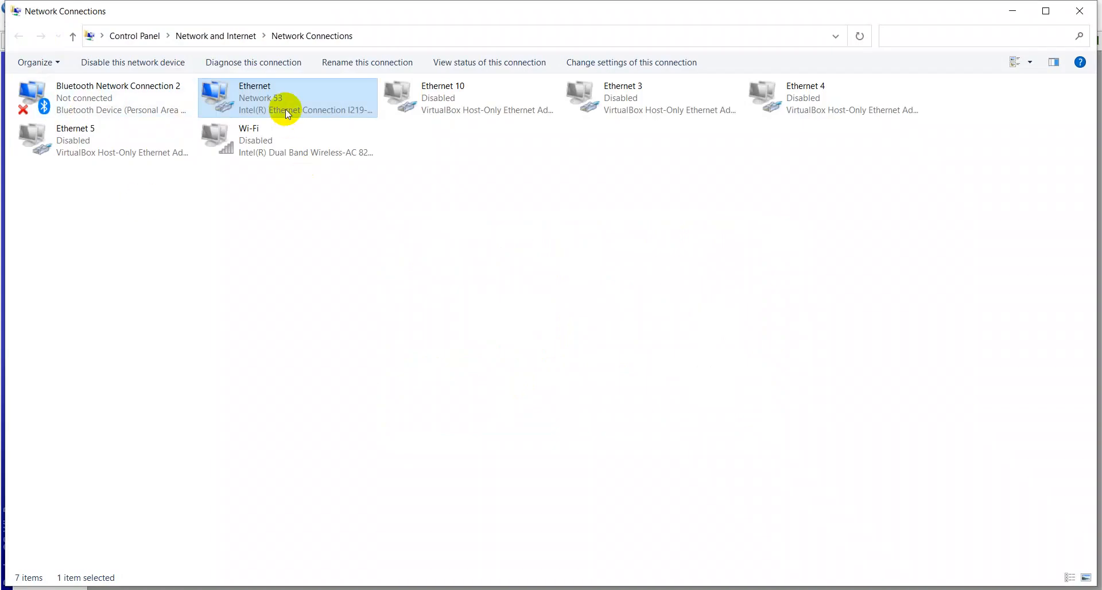
Step: Switch to Network Connections and view the Ethernet adapter's connection details, then close the status windows
right_click(285, 97)
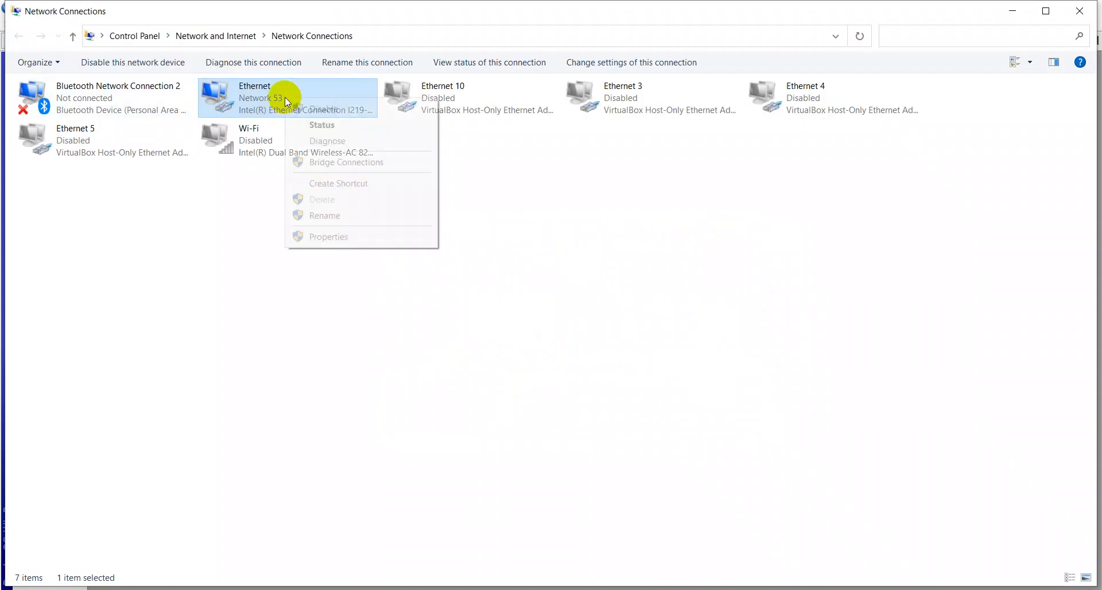
left_click(316, 124)
left_click(479, 293)
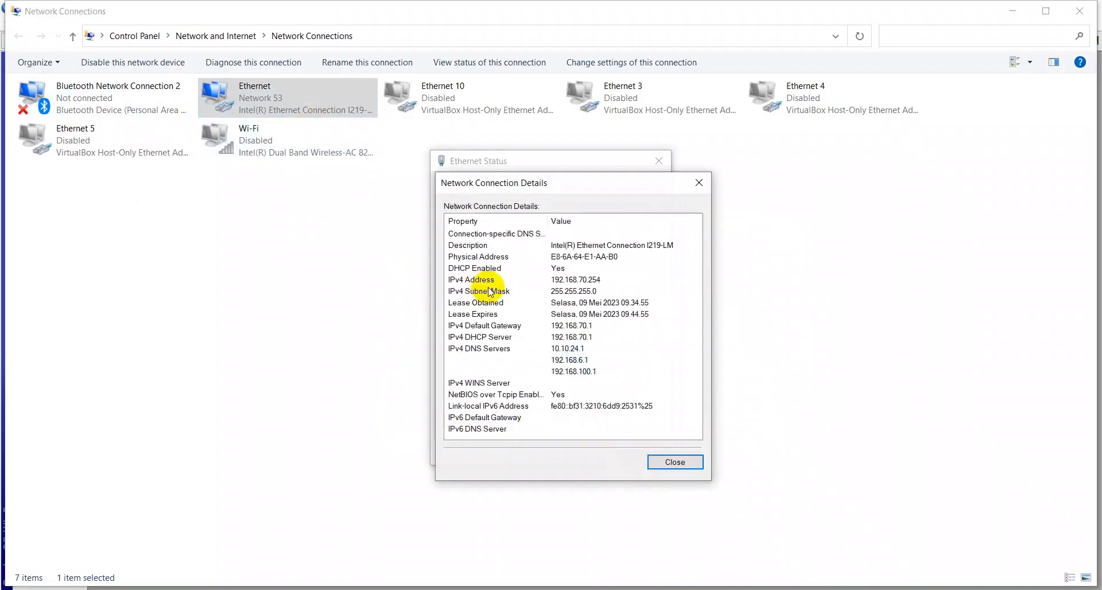
left_click(577, 280)
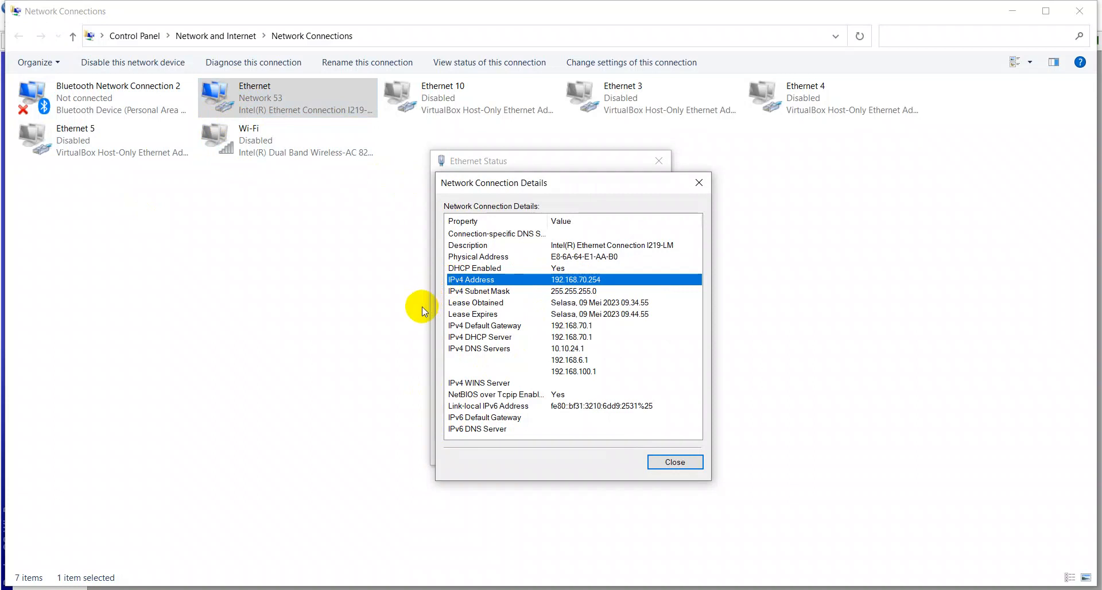
left_click(667, 461)
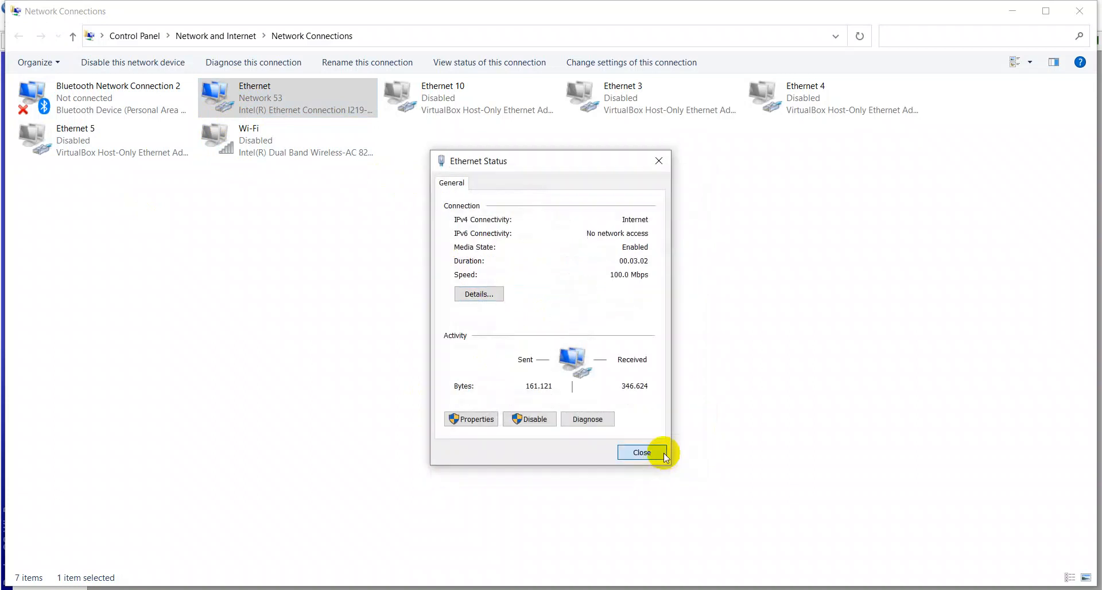
left_click(664, 452)
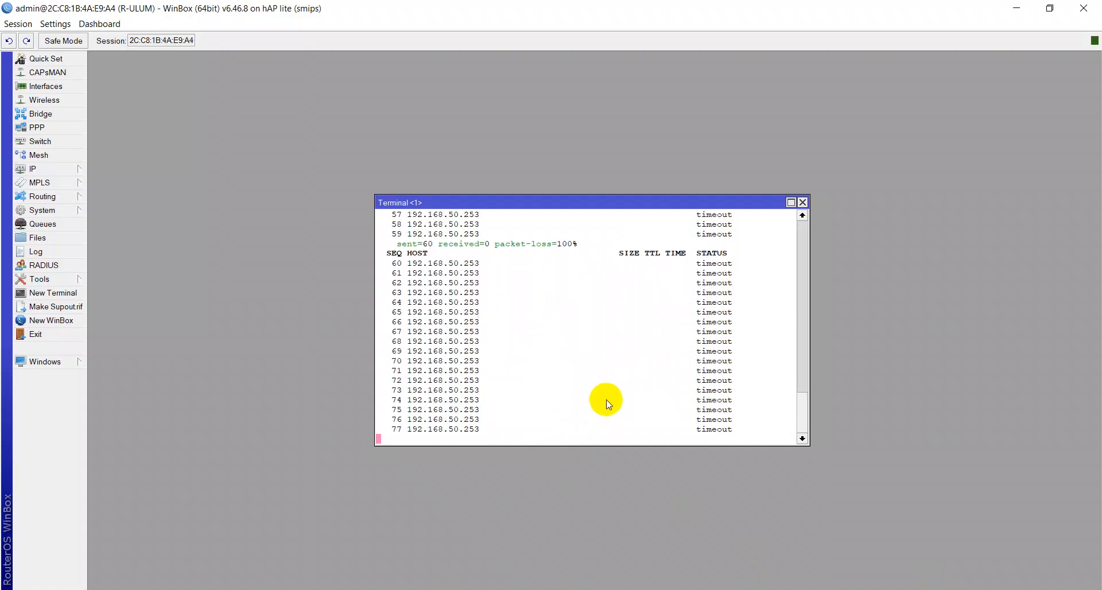
Step: Scroll through the running ping output in the terminal
scroll(609, 403, "up", 2)
scroll(607, 400, "up", 2)
scroll(614, 380, "down", 3)
scroll(623, 361, "up", 3)
scroll(621, 352, "down", 5)
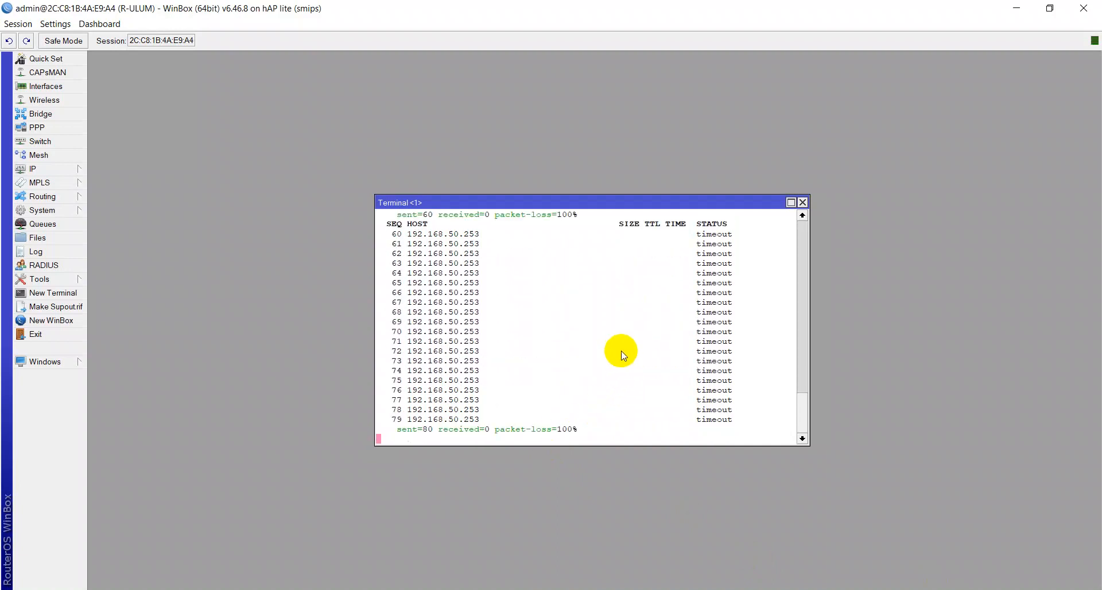
scroll(619, 351, "up", 7)
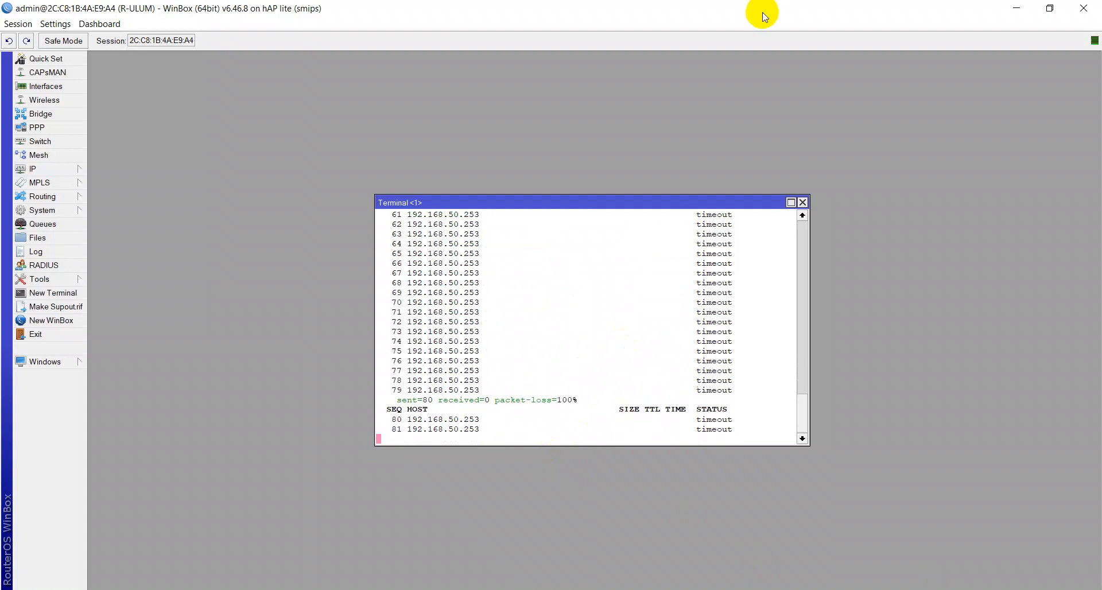
left_click_drag(800, 412, 801, 329)
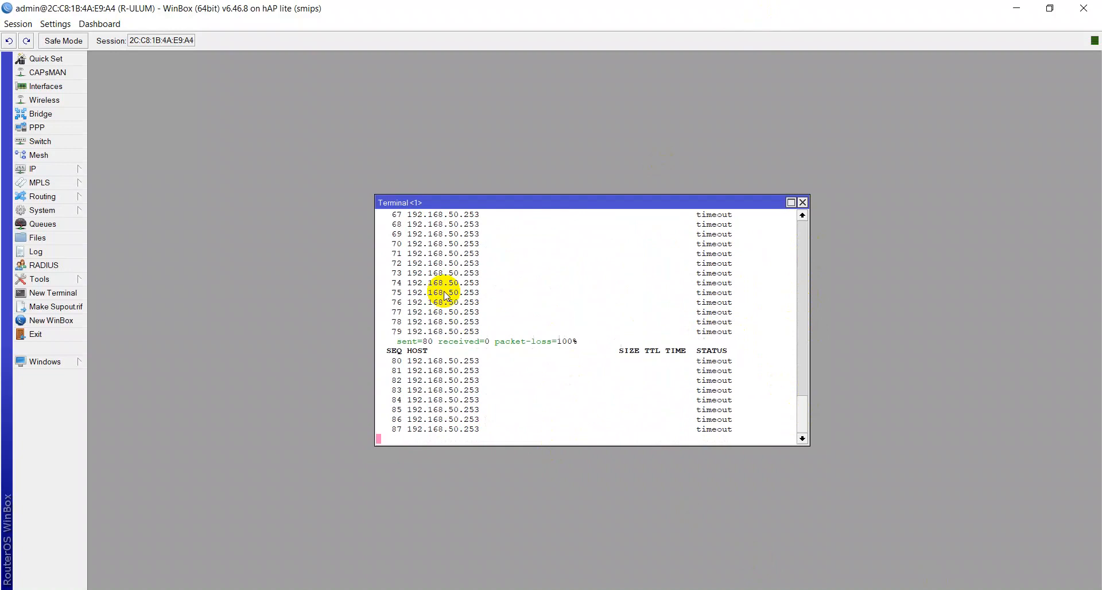
Step: Close the terminal, open the route list and open the 192.168.50.0/24 static route to inspect its gateway
left_click(804, 202)
left_click(26, 168)
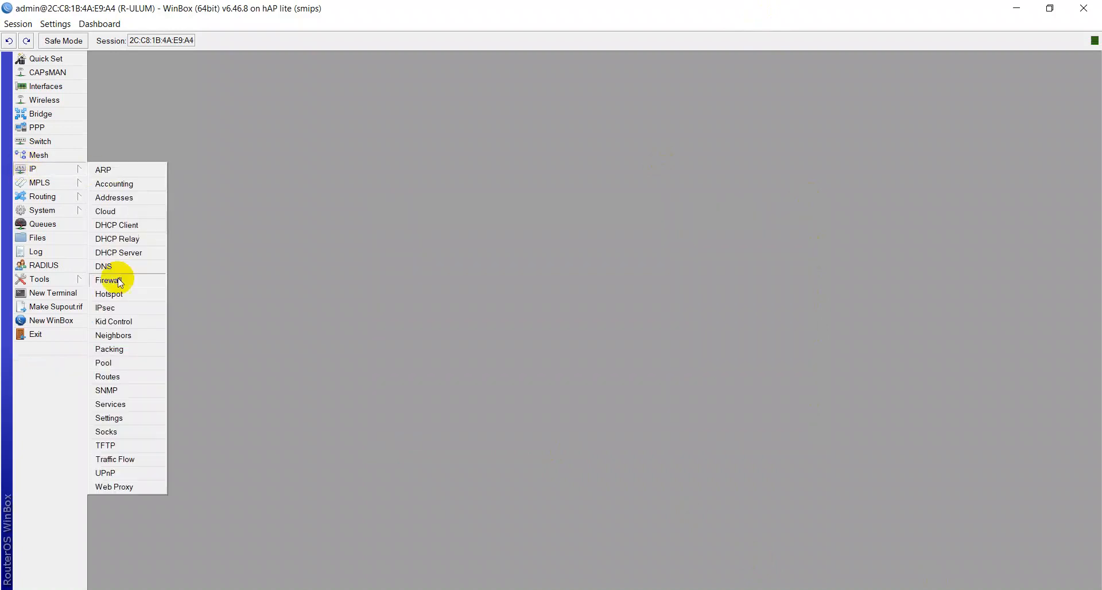
left_click(114, 377)
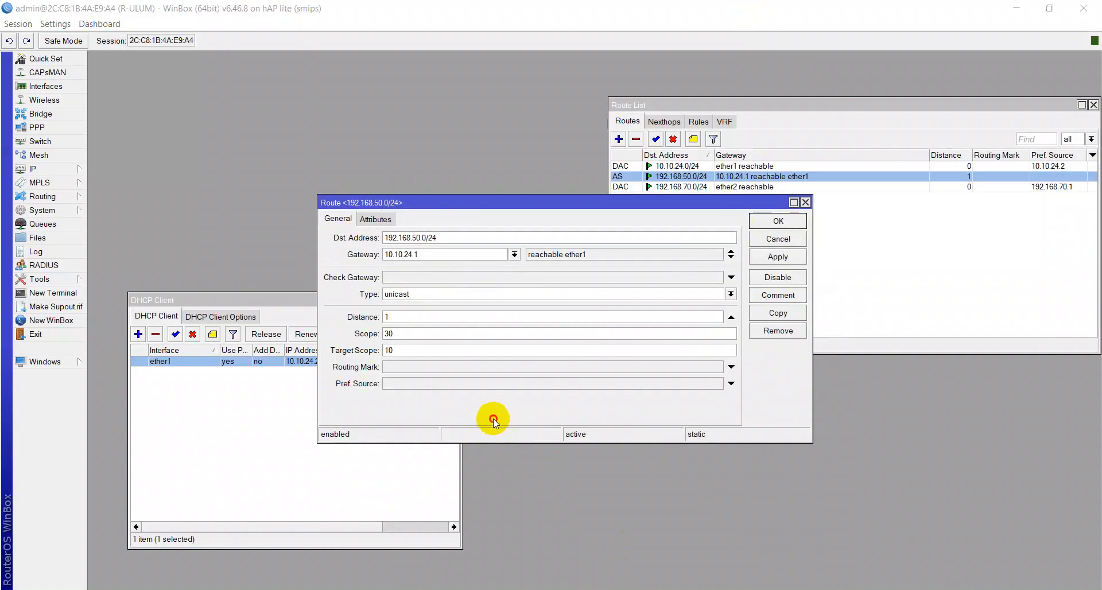
left_click(493, 419)
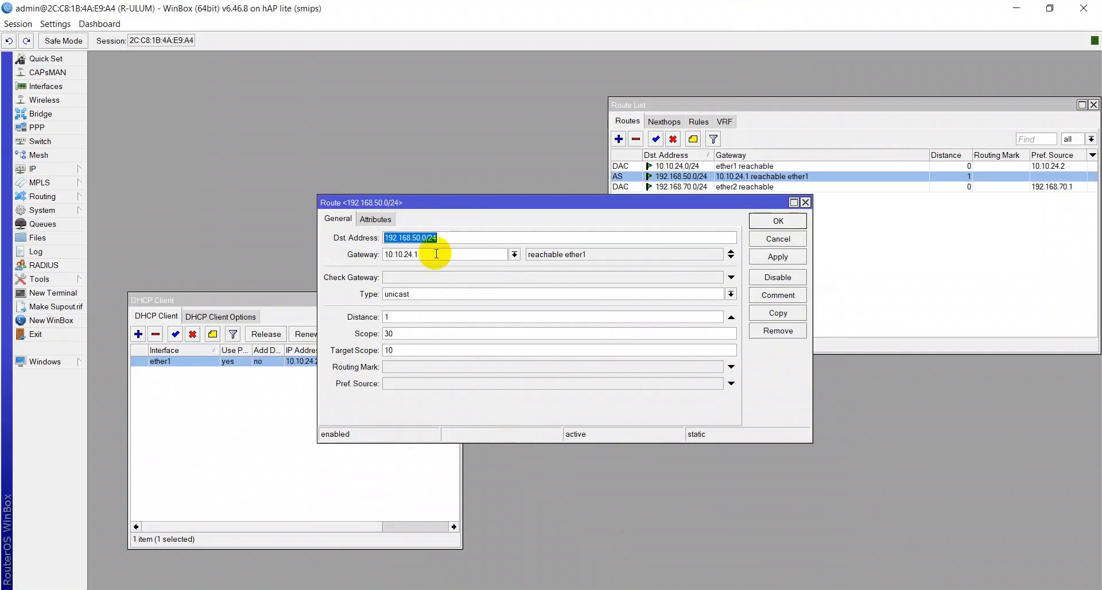
left_click(449, 236)
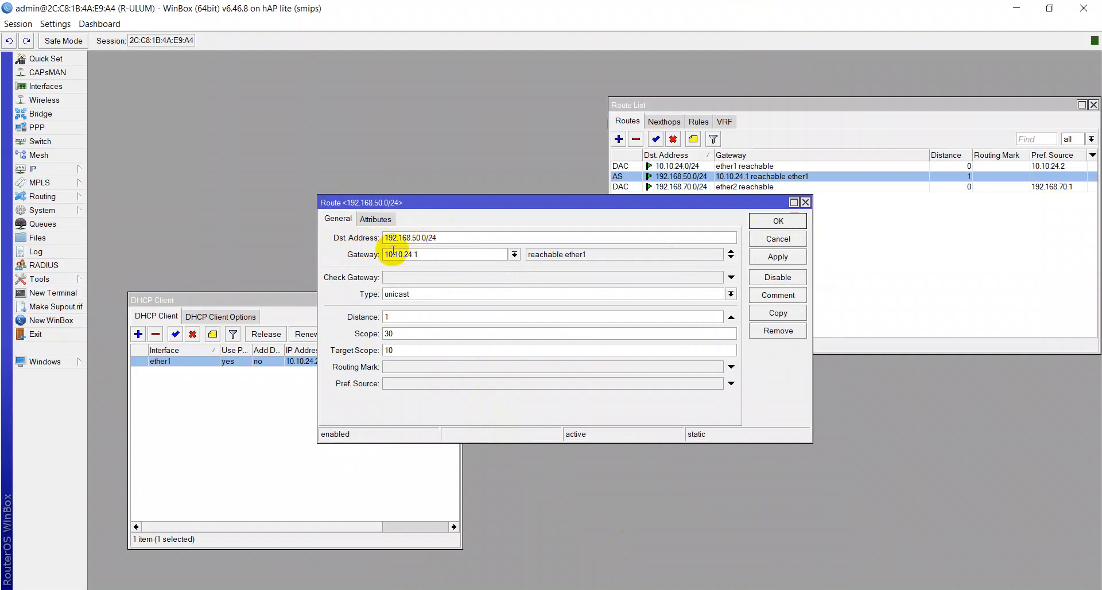
Step: Open the ether1 DHCP client entry and view its Status details
left_click(236, 300)
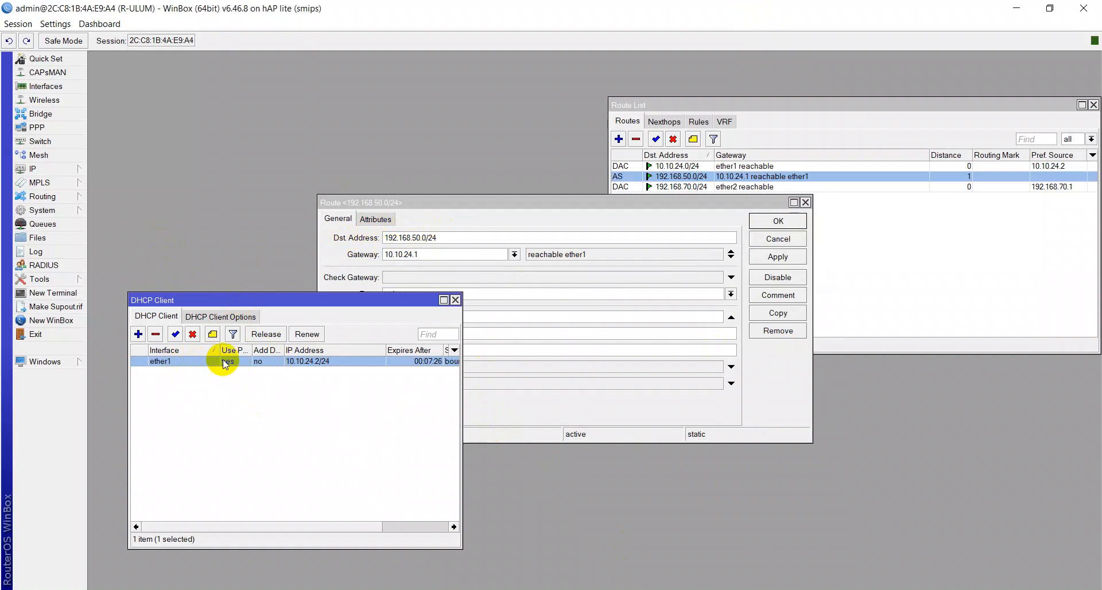
double_click(293, 362)
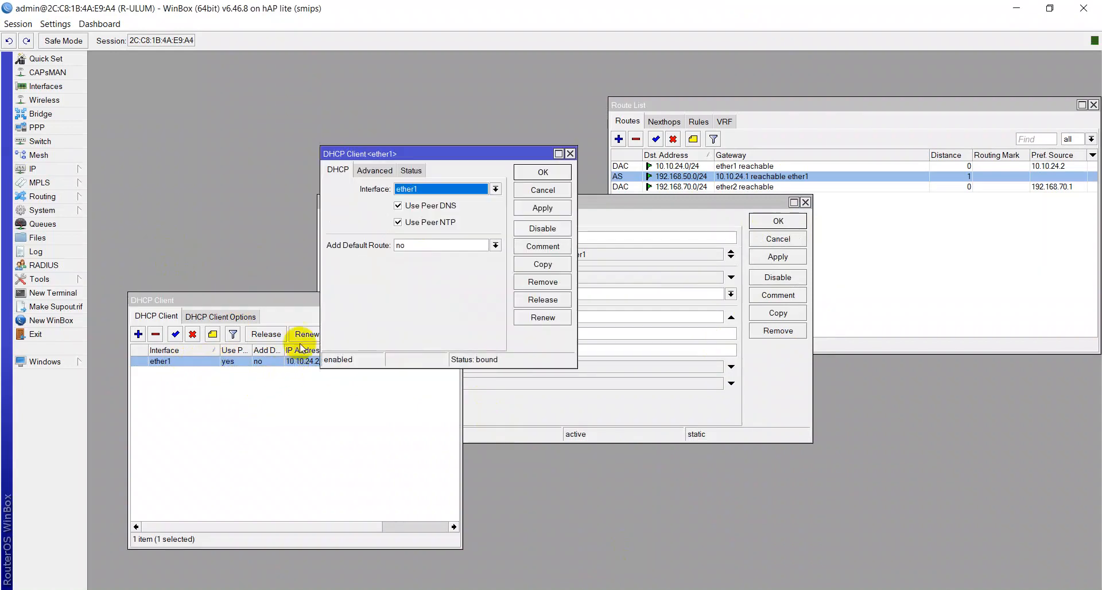
left_click(412, 171)
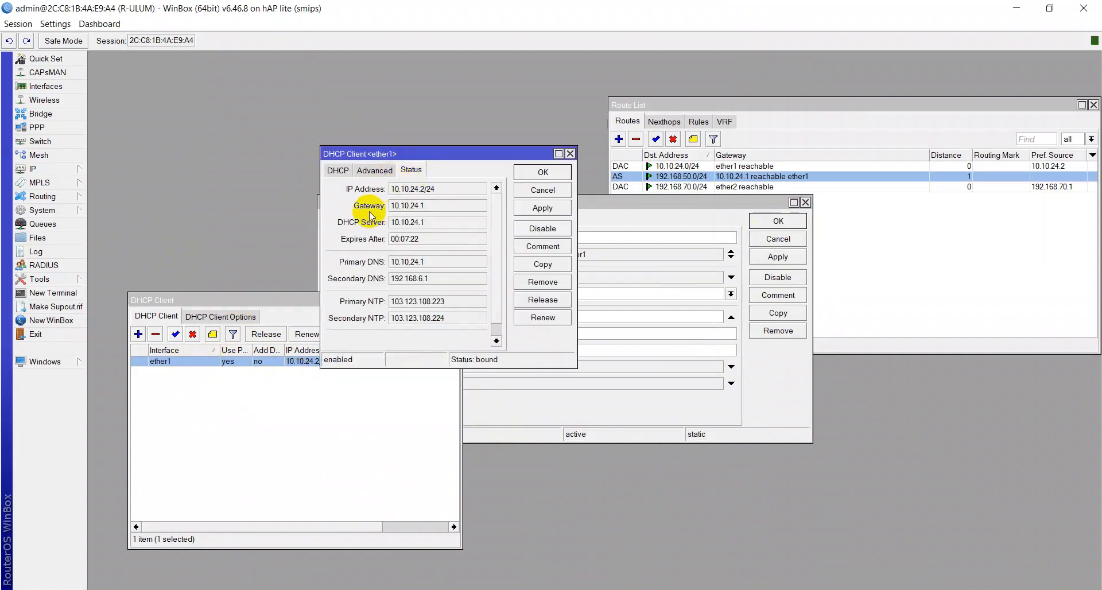
Step: Move the route dialog beside the DHCP client status to compare gateways, then close the route dialog
left_click(589, 211)
left_click_drag(479, 203, 718, 206)
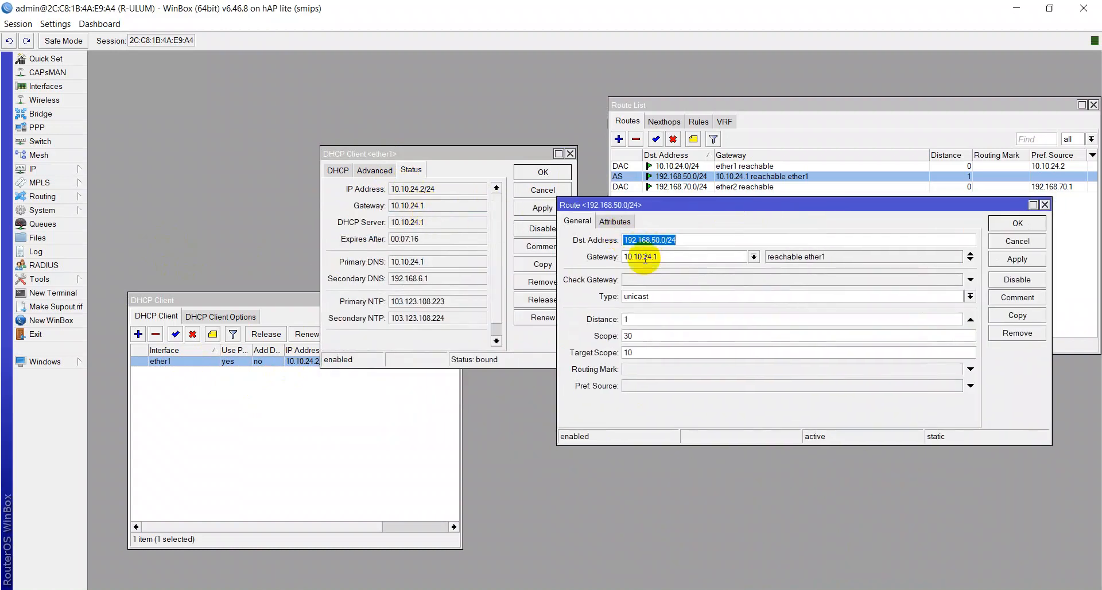
left_click(1036, 263)
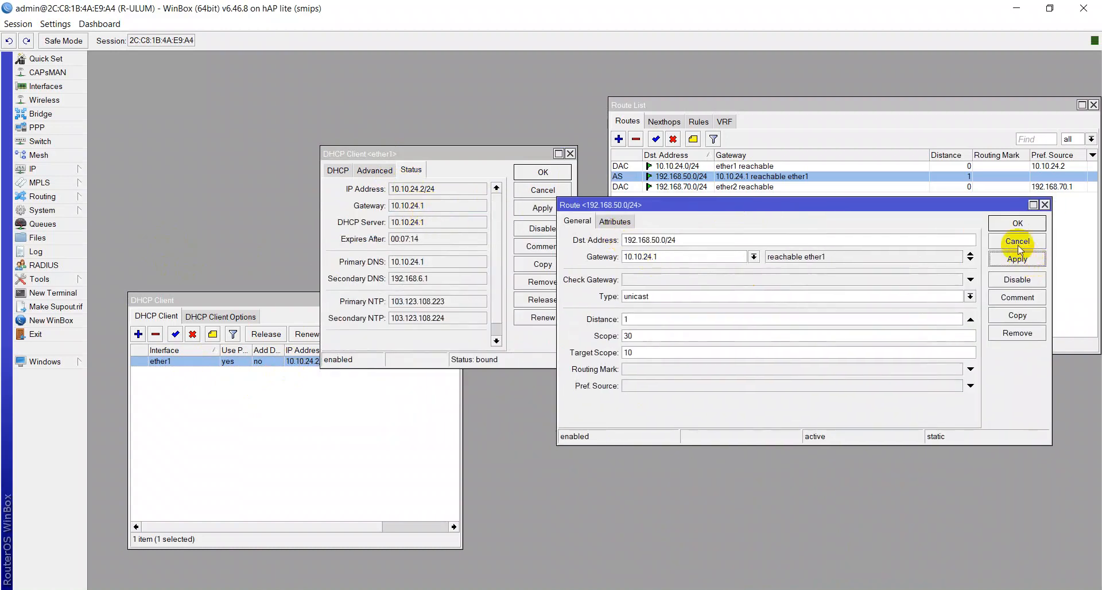
left_click(1017, 223)
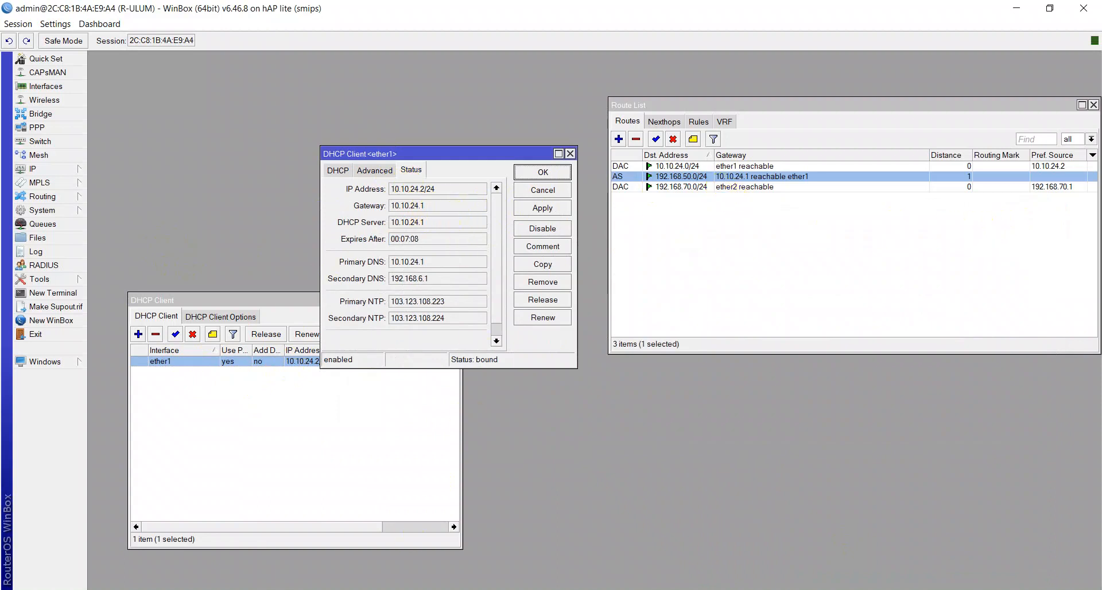
Step: Restart the continuous ping to 192.168.50.253 in the command prompt, then close the DHCP client dialog in WinBox
left_click(443, 517)
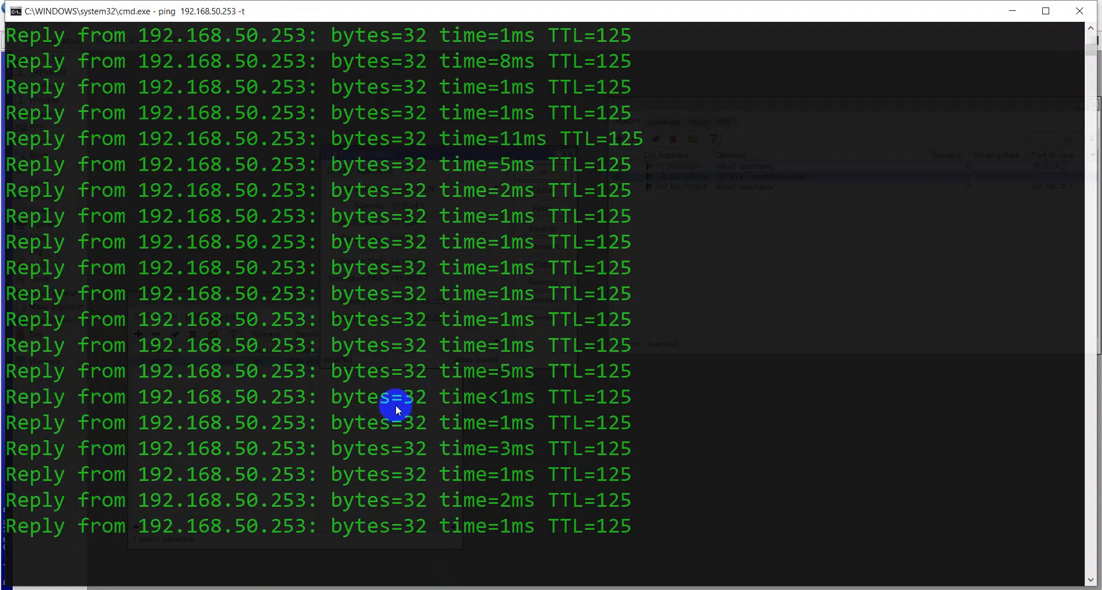
key("ctrl+c")
key("Up")
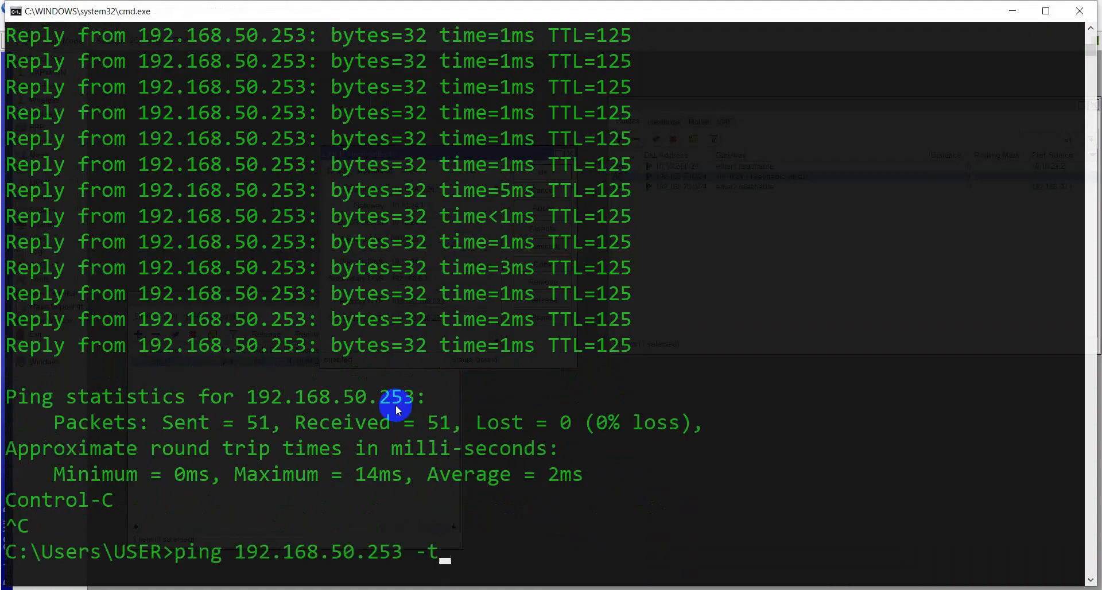
key("Return")
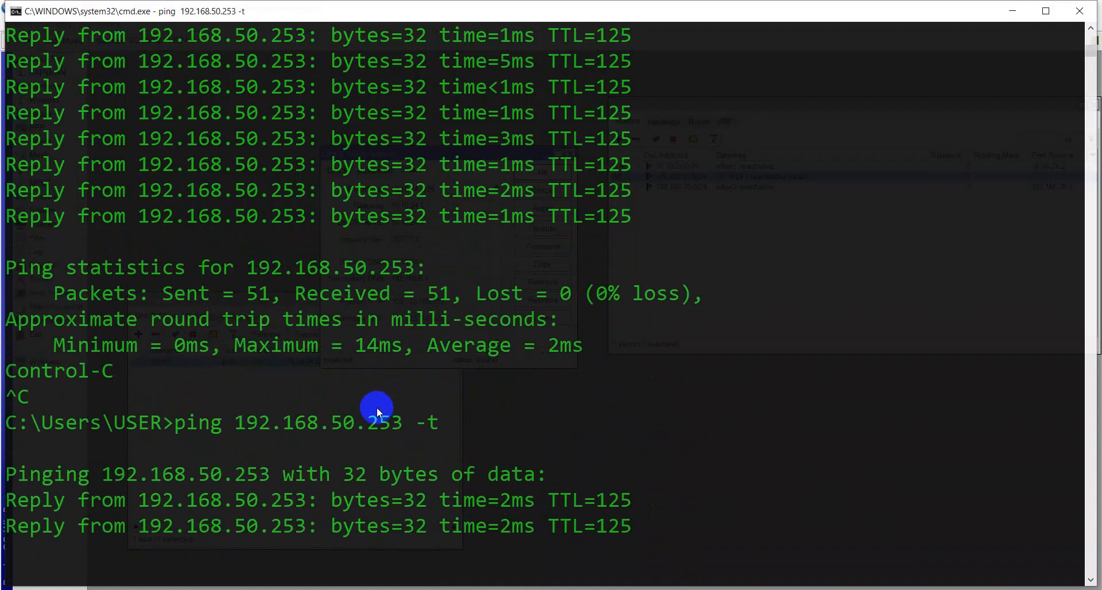
key("alt+Tab")
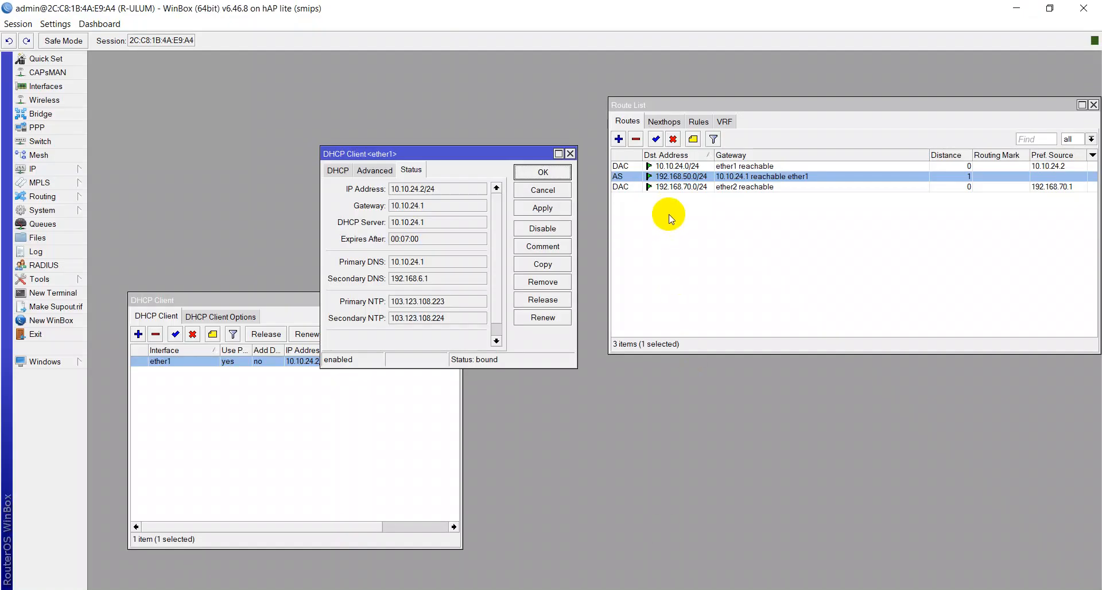
left_click(570, 153)
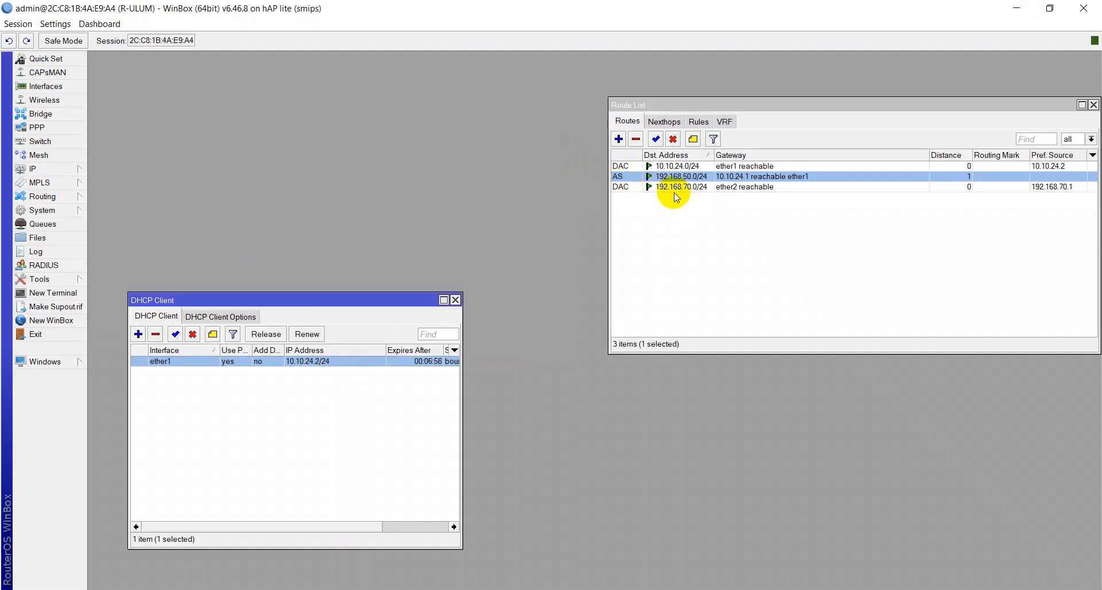